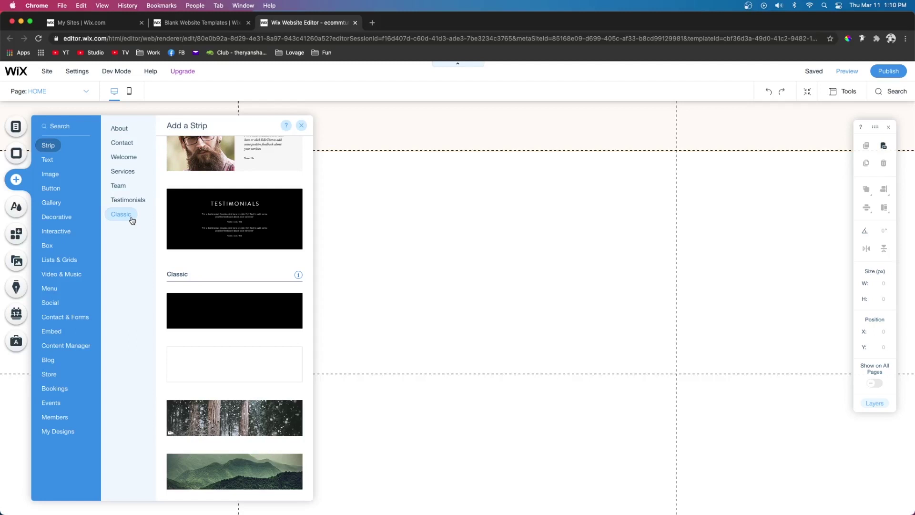
pyautogui.click(280, 253)
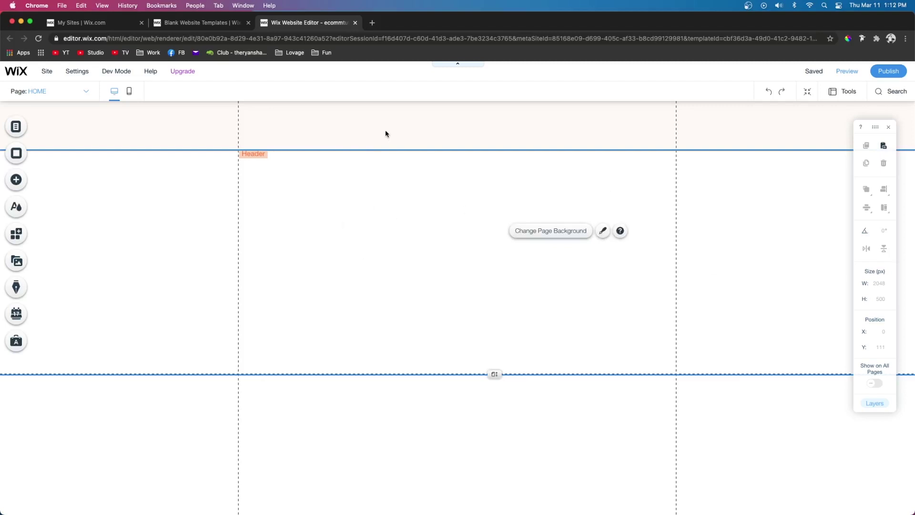
pyautogui.click(343, 432)
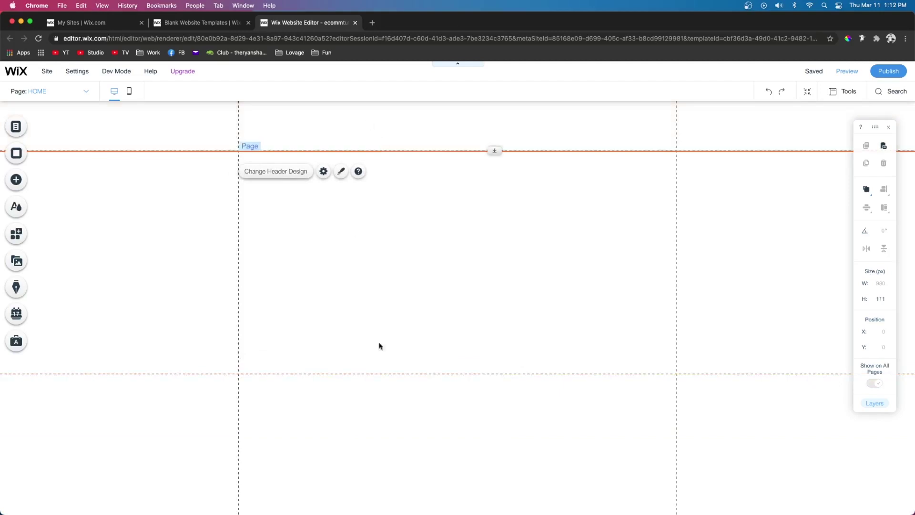
pyautogui.click(347, 133)
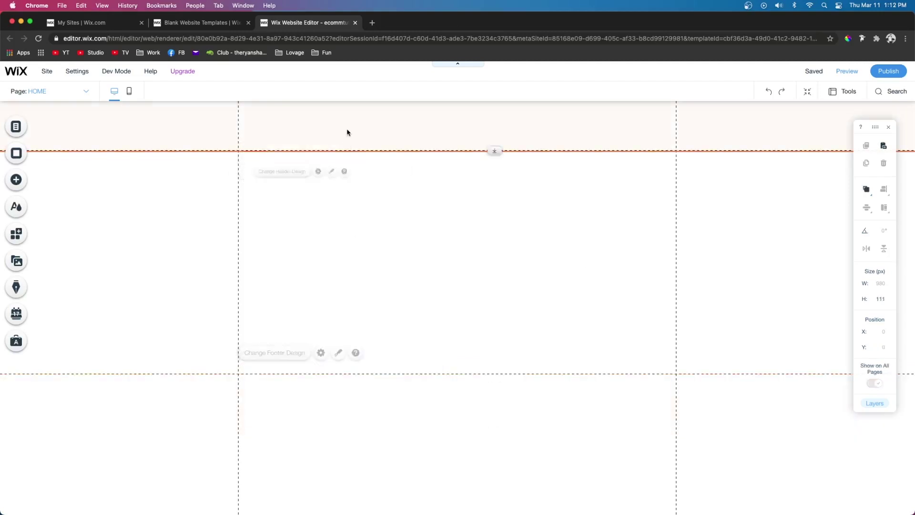
pyautogui.click(315, 400)
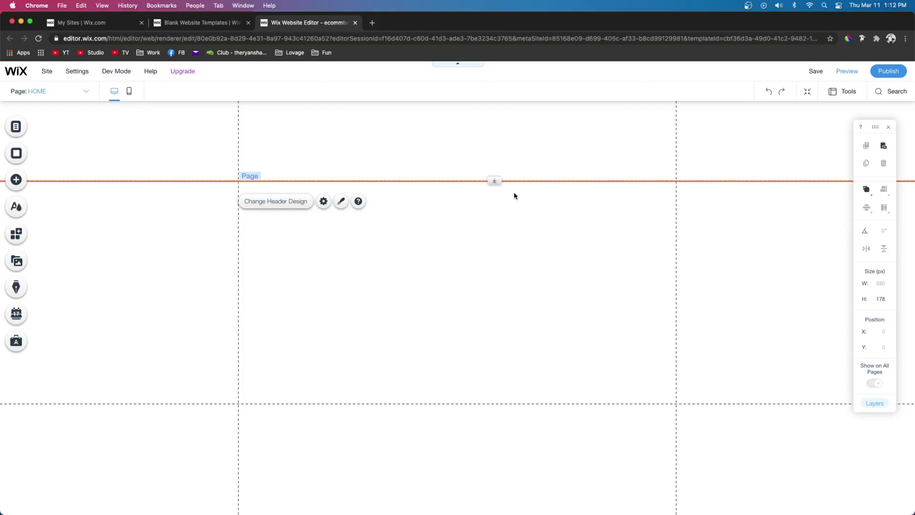
# Add the blank white Classic strip to the page.
pyautogui.click(17, 183)
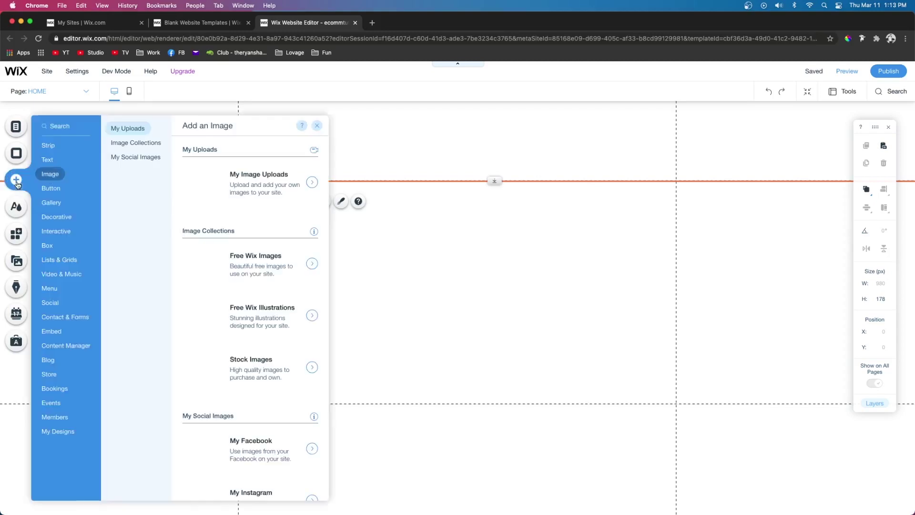
pyautogui.click(48, 145)
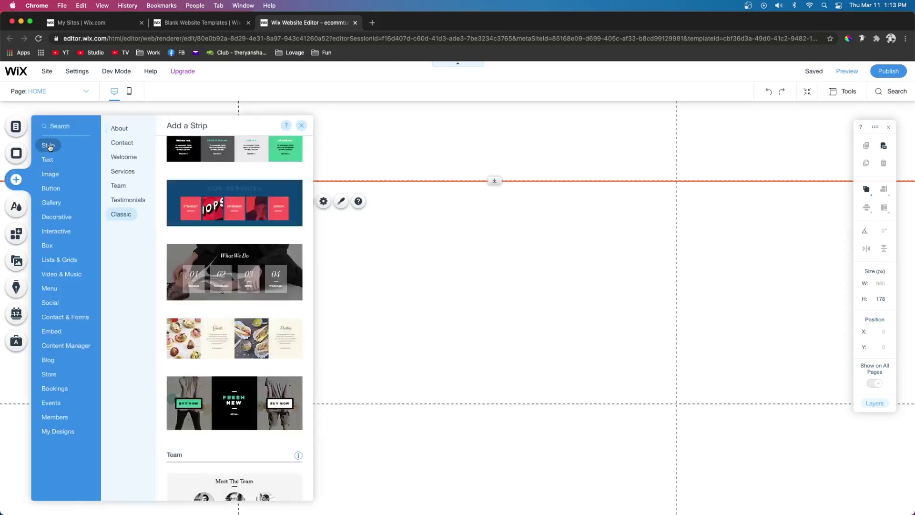
pyautogui.click(121, 214)
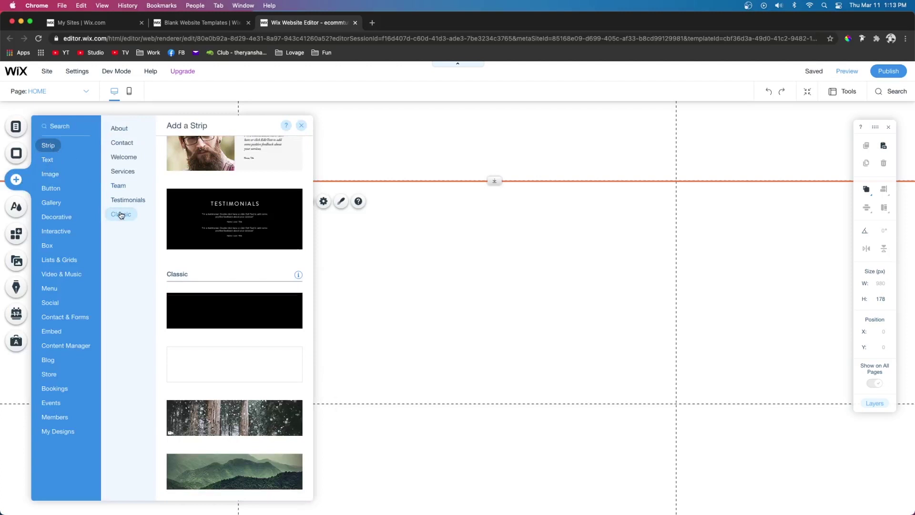
pyautogui.click(226, 358)
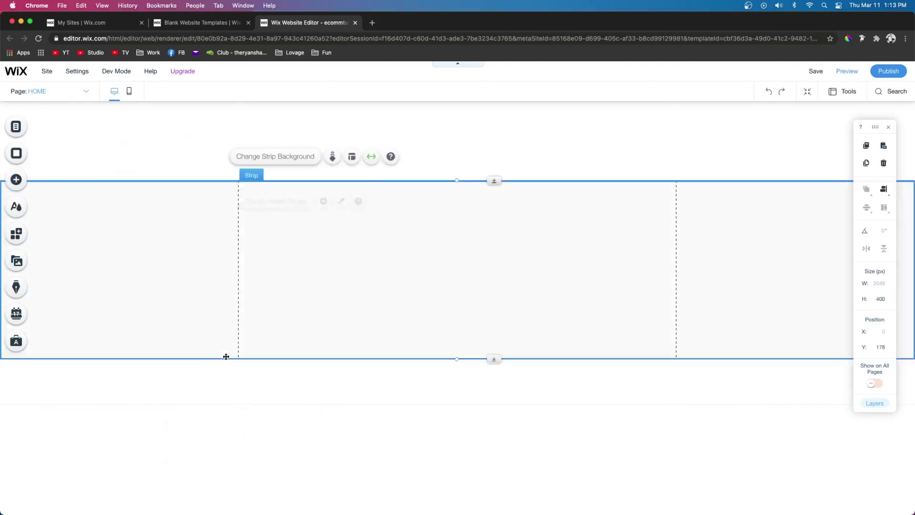
# Set the new strip's height to 30 px and move it to the very top of the header.
pyautogui.click(883, 300)
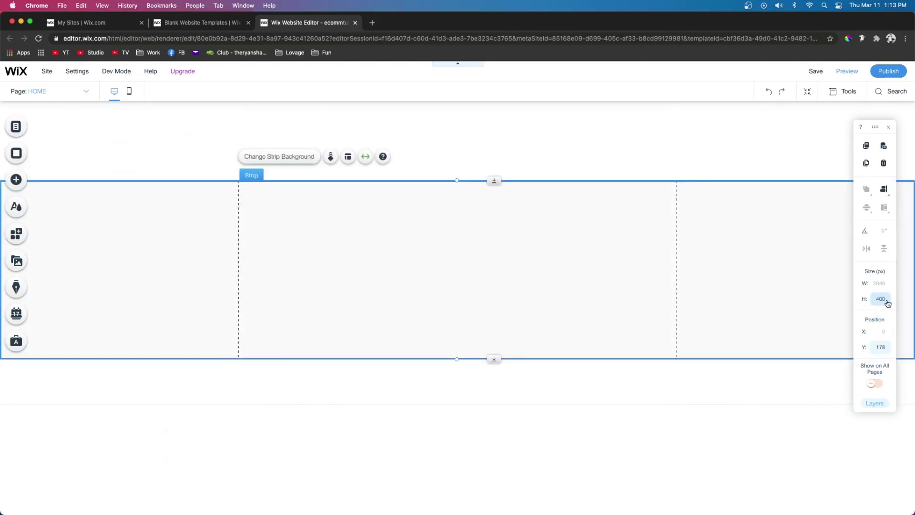
pyautogui.write('30')
pyautogui.press('Return')
pyautogui.moveTo(377, 187); pyautogui.dragTo(382, 101)
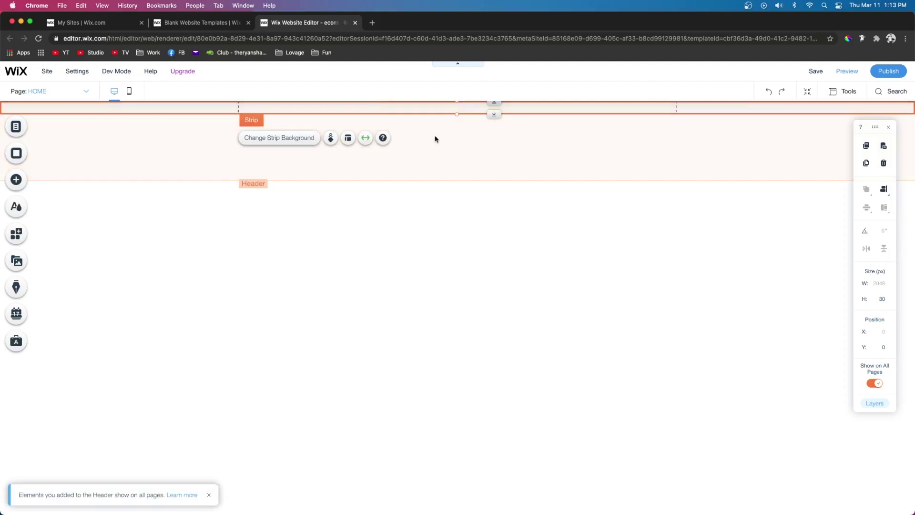
# Add a paragraph text element to the page reading "Get 20% off first order".
pyautogui.click(16, 179)
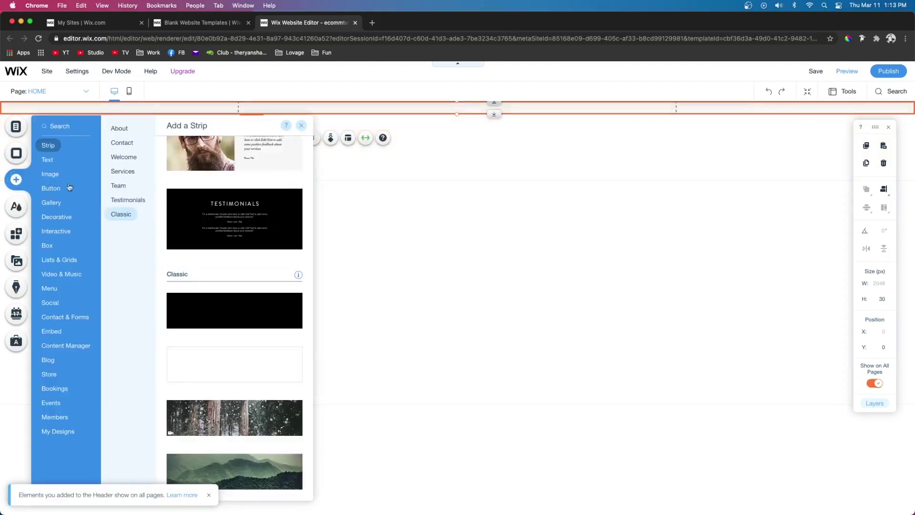
pyautogui.click(48, 160)
pyautogui.moveTo(214, 337); pyautogui.dragTo(446, 251)
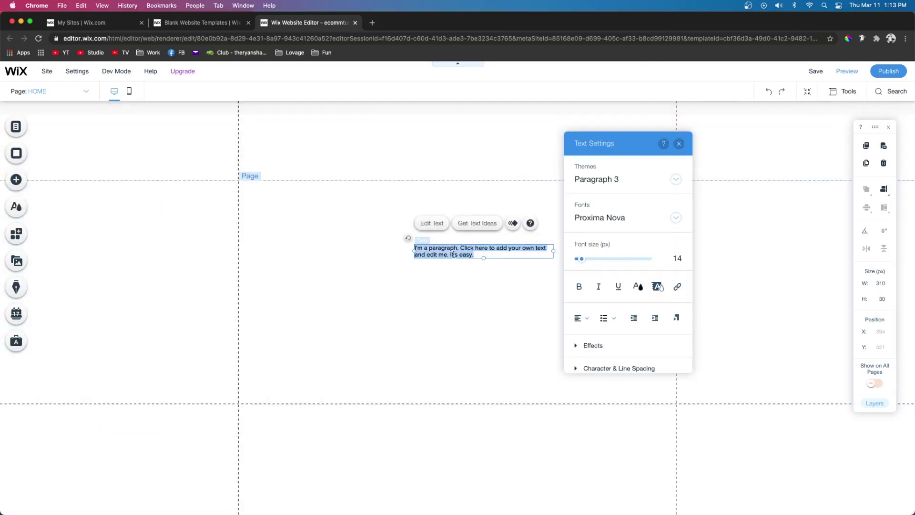
pyautogui.write('Get 20% off first order')
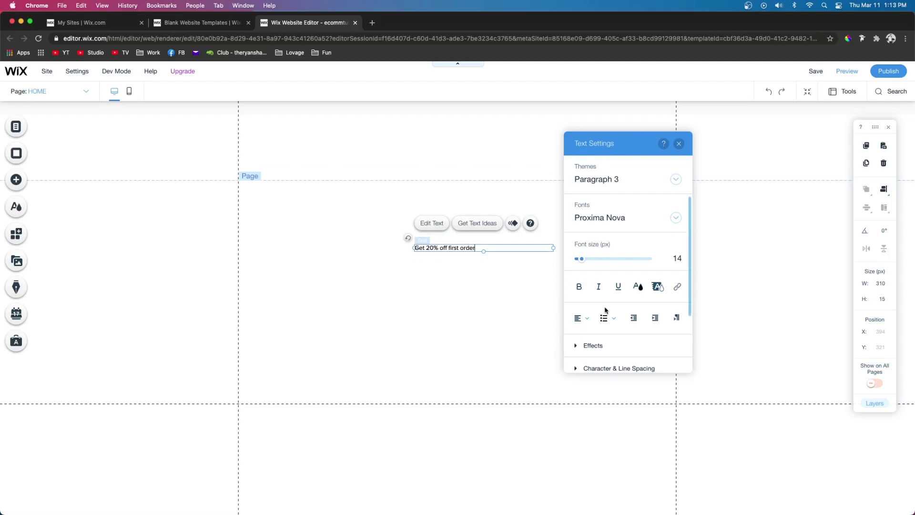
# Centre-align the "Get 20% off first order" text and move it onto the middle of the thin header strip.
pyautogui.click(581, 318)
pyautogui.click(584, 348)
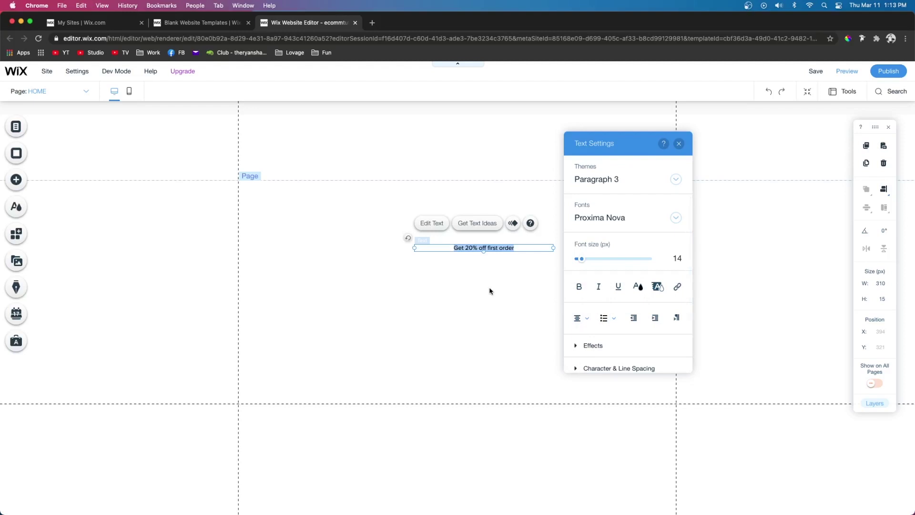
pyautogui.click(490, 290)
pyautogui.moveTo(465, 247); pyautogui.dragTo(439, 108)
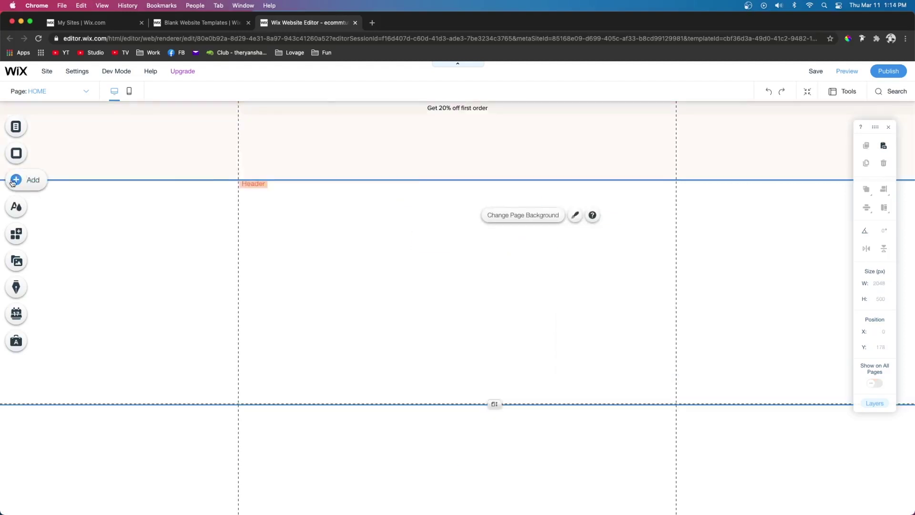
# Add another blank Classic strip to the page and set its height to 80 px.
pyautogui.click(15, 179)
pyautogui.click(48, 145)
pyautogui.click(234, 174)
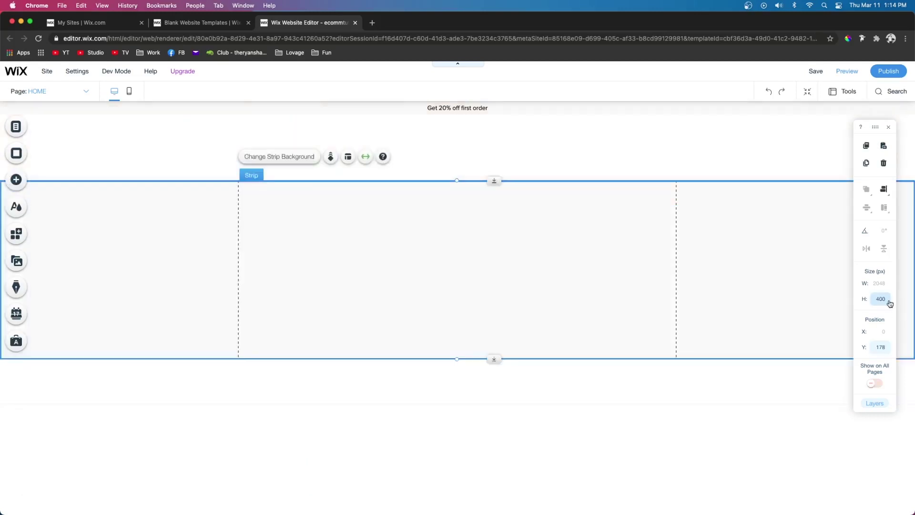
pyautogui.click(889, 301)
pyautogui.write('60')
pyautogui.press('Return')
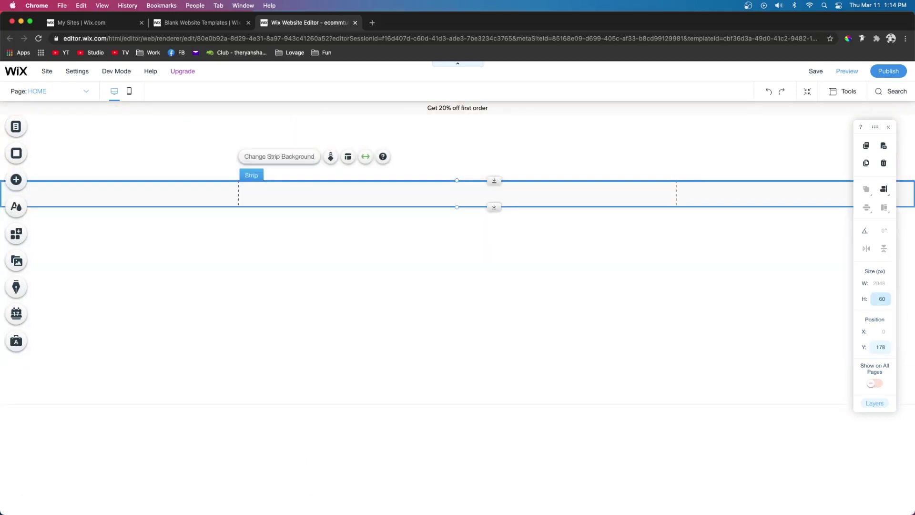
pyautogui.press('Return')
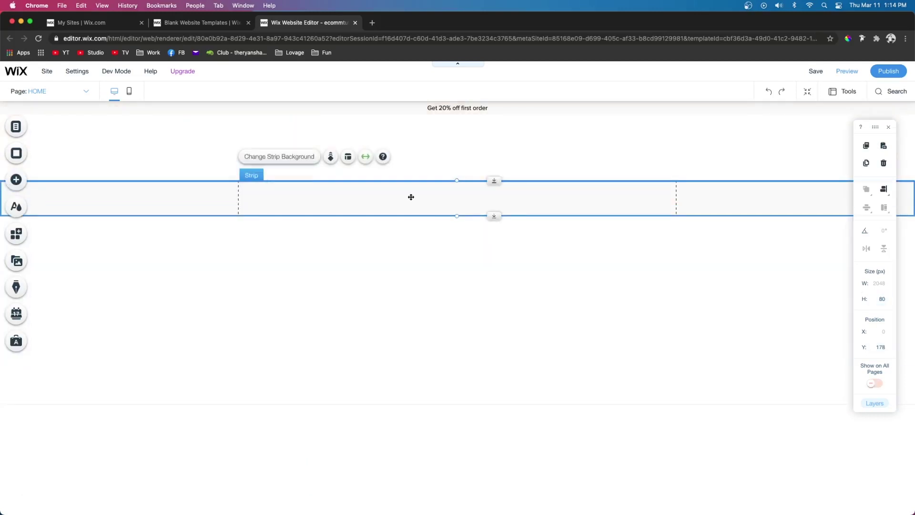
# Change the background colour of the 80 px strip to white.
pyautogui.click(280, 160)
pyautogui.click(124, 239)
pyautogui.click(374, 187)
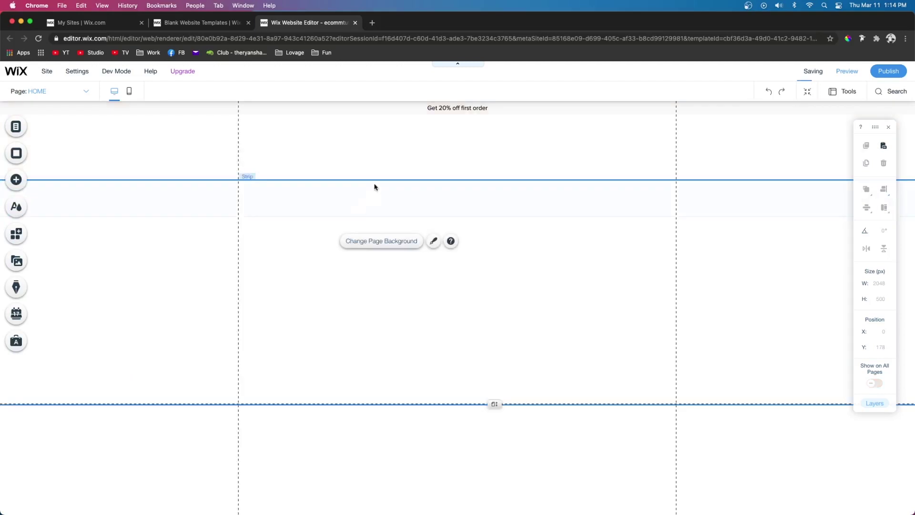
# Divide the 80 px strip into three equal columns.
pyautogui.click(375, 189)
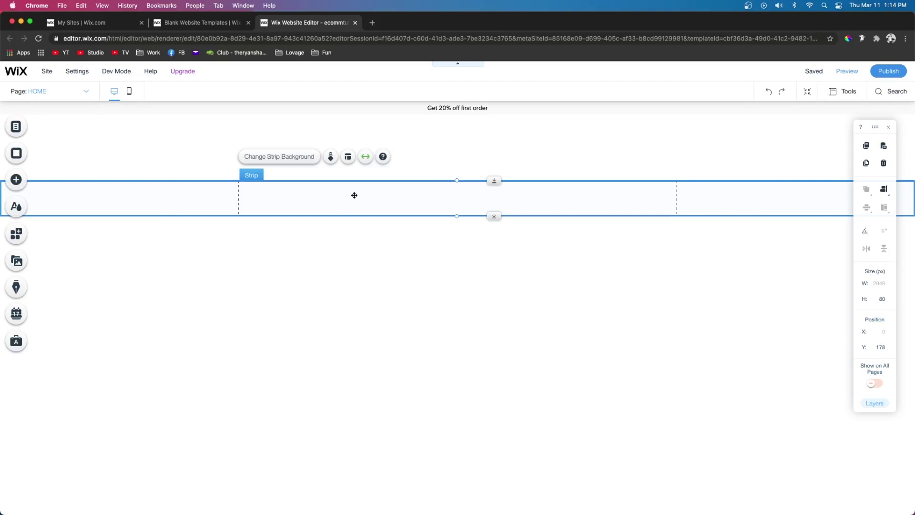
pyautogui.click(347, 161)
pyautogui.click(166, 193)
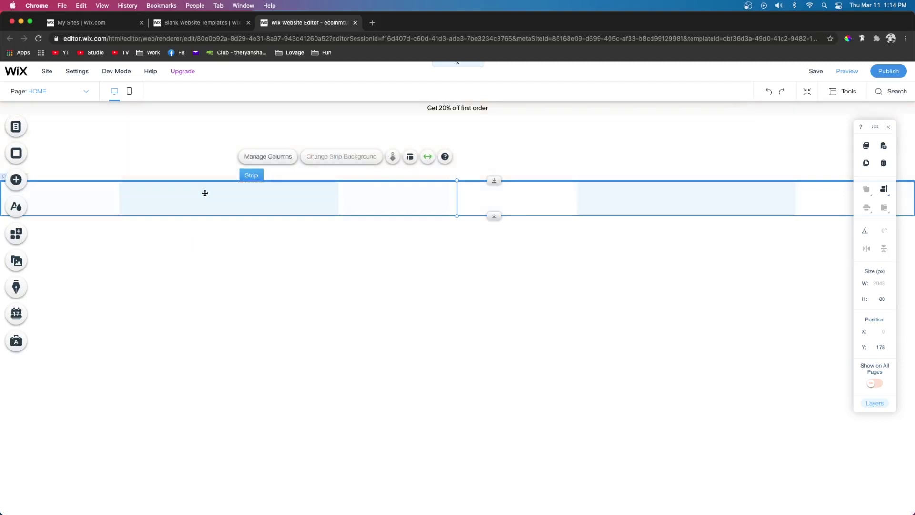
pyautogui.click(267, 157)
pyautogui.click(185, 195)
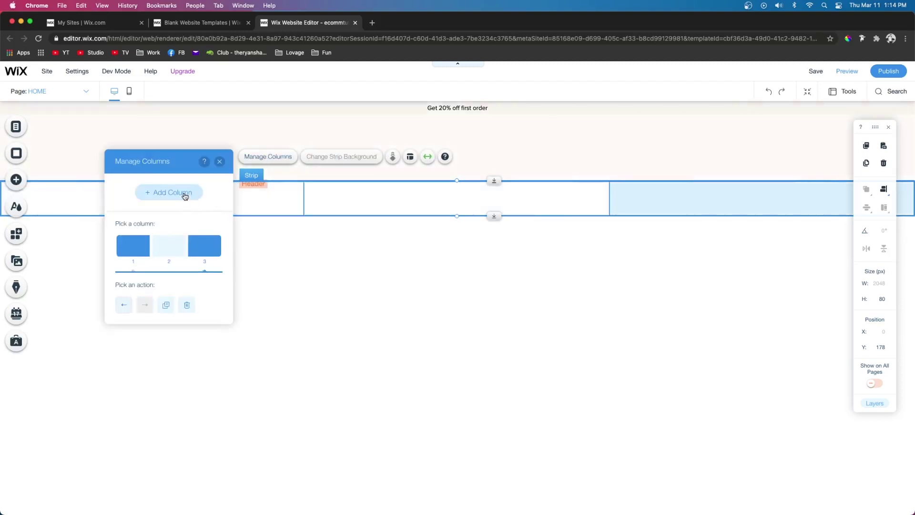
# Move the three-column strip into the header, directly below the thin promo strip, and select its middle column.
pyautogui.click(449, 202)
pyautogui.click(213, 202)
pyautogui.click(384, 200)
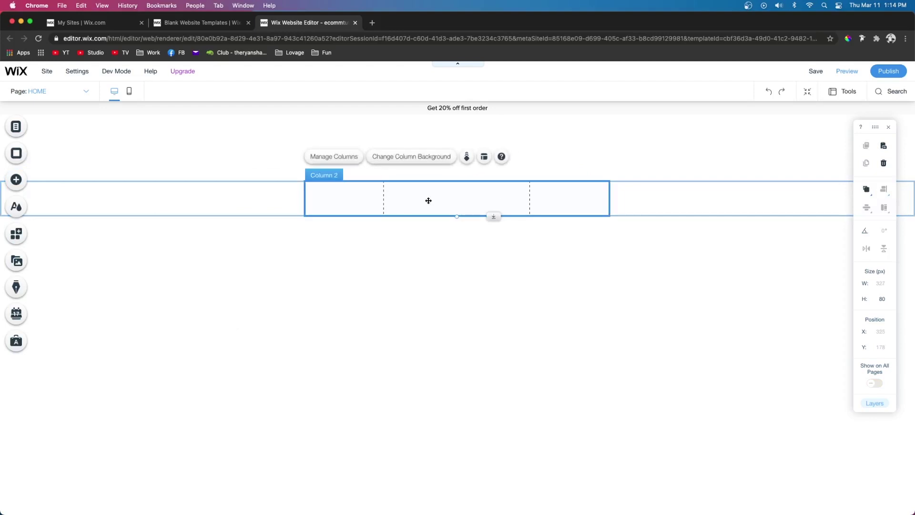
pyautogui.moveTo(451, 201); pyautogui.dragTo(454, 133)
pyautogui.click(468, 133)
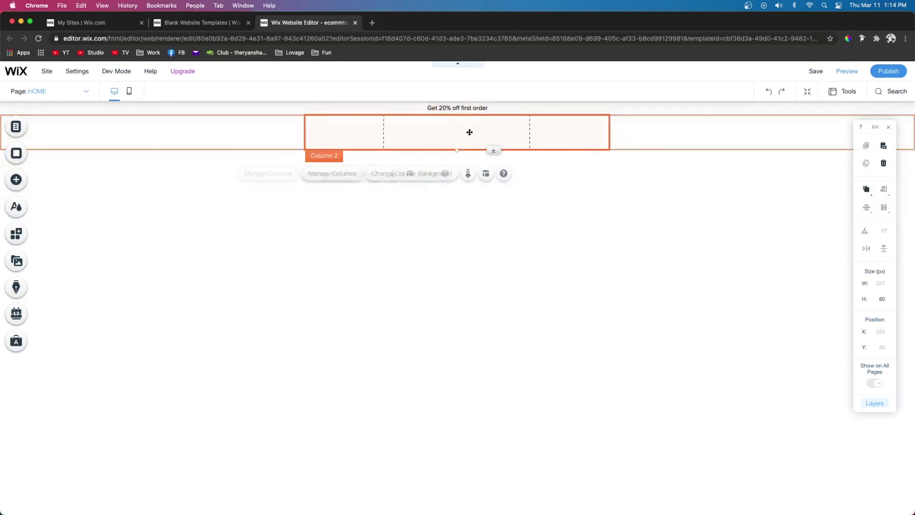
# Insert Logo.png from the site files as an image and scale it down to about 126 px wide.
pyautogui.click(16, 180)
pyautogui.click(50, 174)
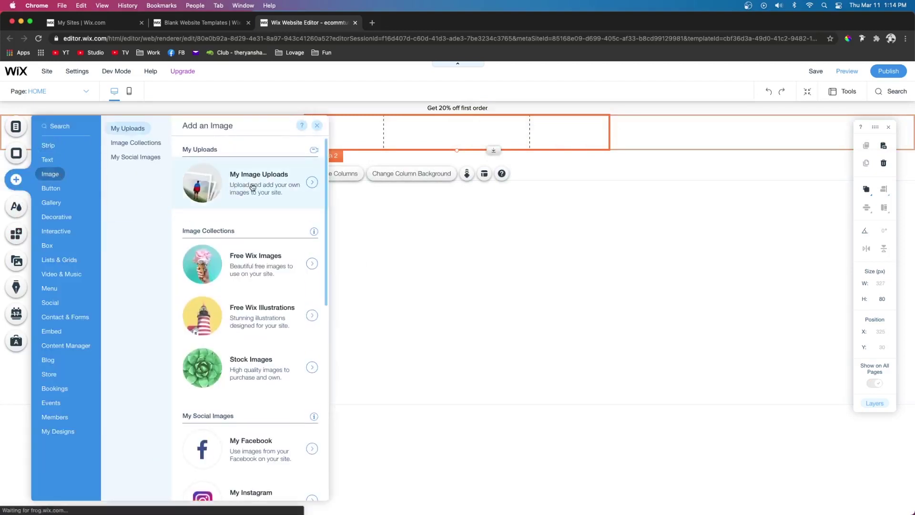
pyautogui.click(252, 186)
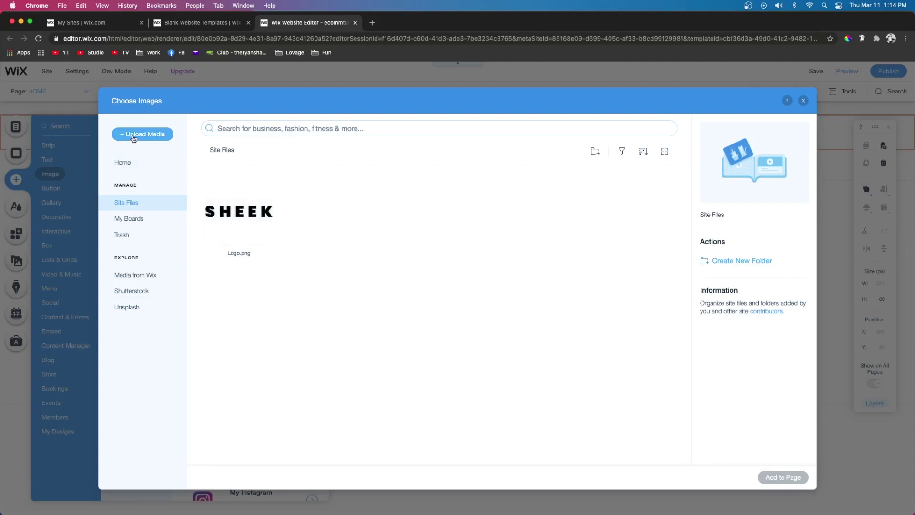
pyautogui.click(259, 221)
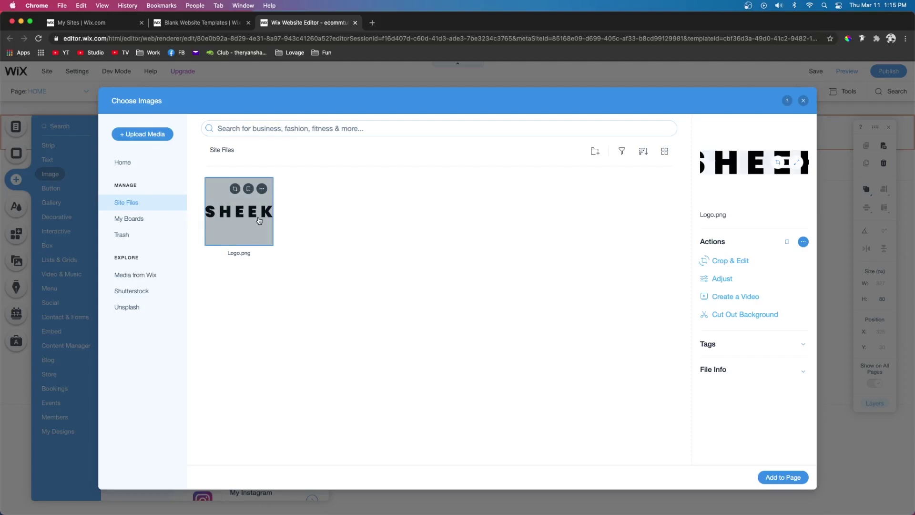
pyautogui.doubleClick(259, 221)
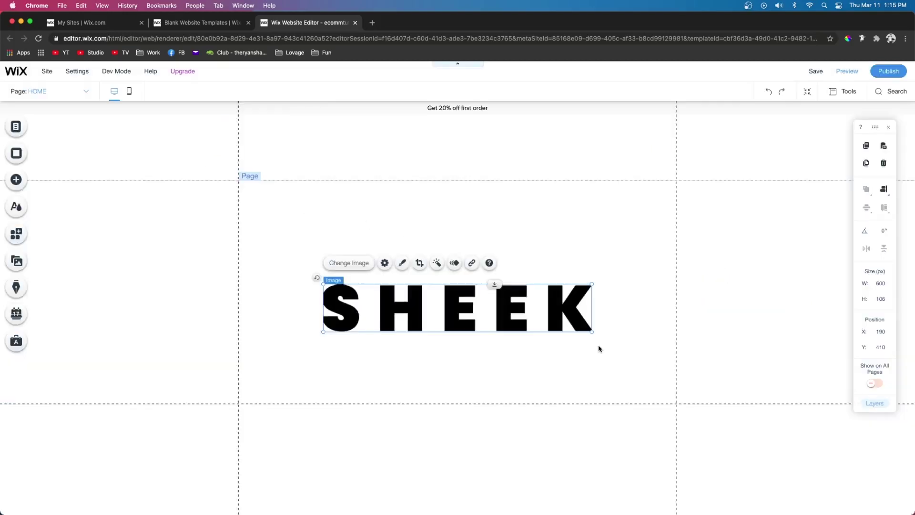
pyautogui.moveTo(588, 333); pyautogui.dragTo(370, 285)
pyautogui.click(335, 298)
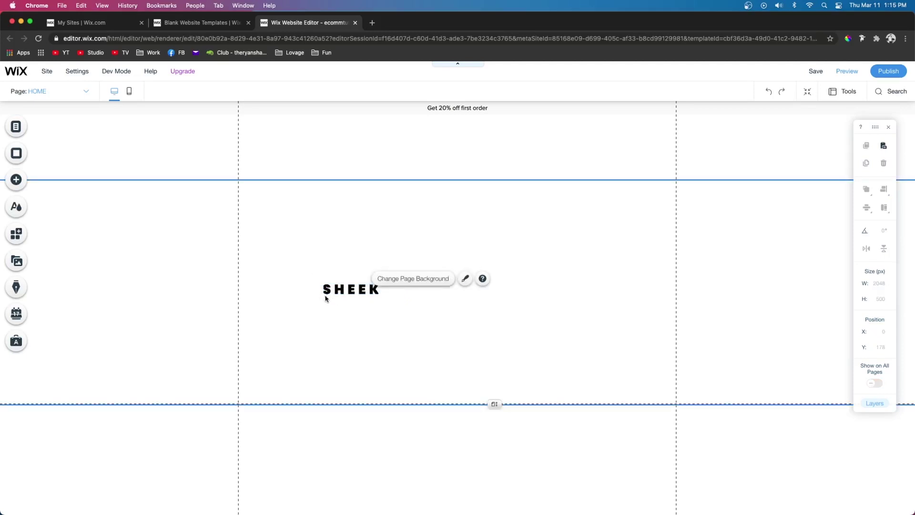
# Adjust the crop of the SHEEK logo at its two side edges and apply it.
pyautogui.scroll(10, 335, 290)
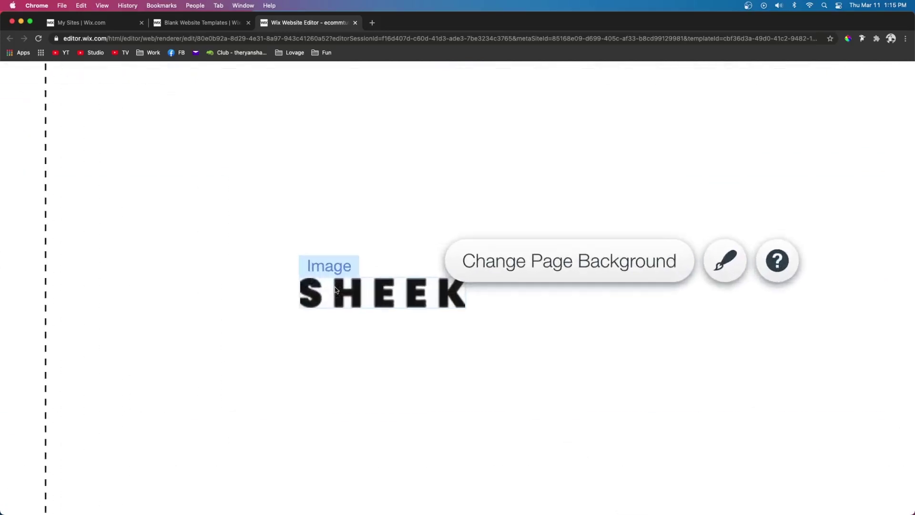
pyautogui.click(442, 292)
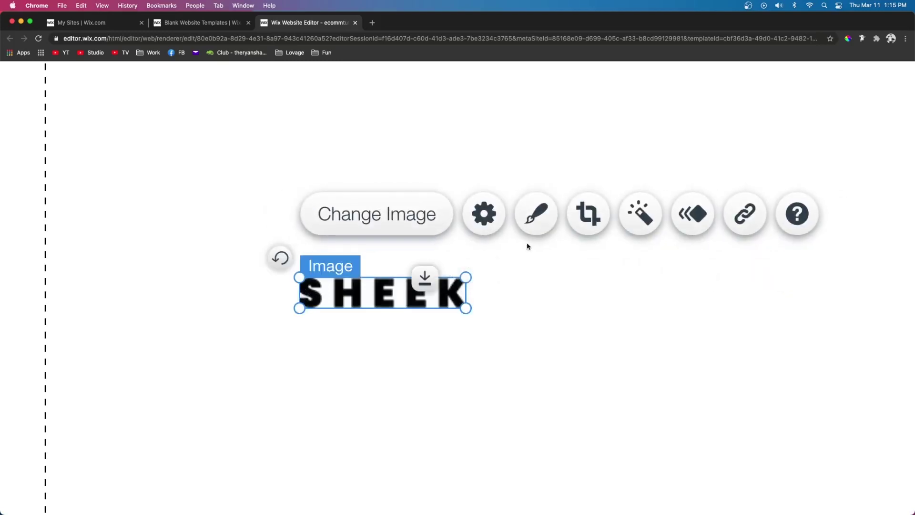
pyautogui.click(589, 214)
pyautogui.moveTo(302, 182); pyautogui.dragTo(244, 183)
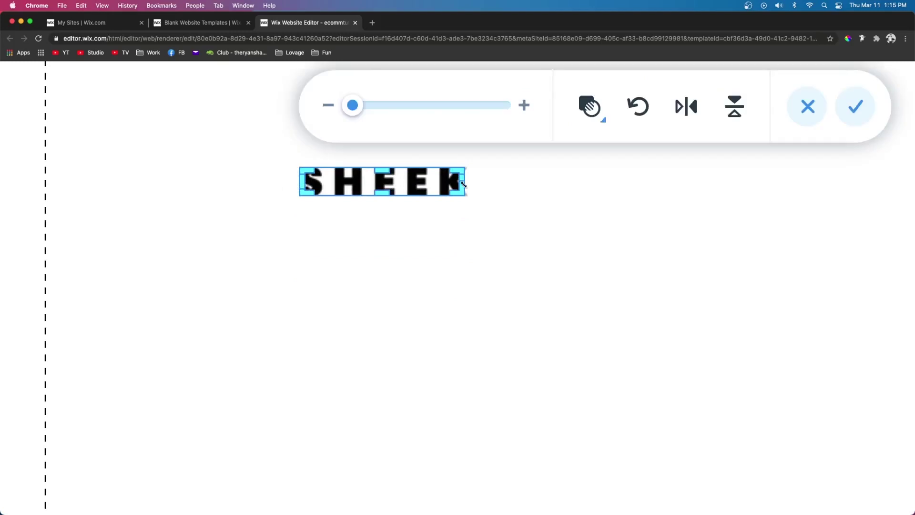
pyautogui.moveTo(462, 180); pyautogui.dragTo(463, 179)
pyautogui.click(584, 213)
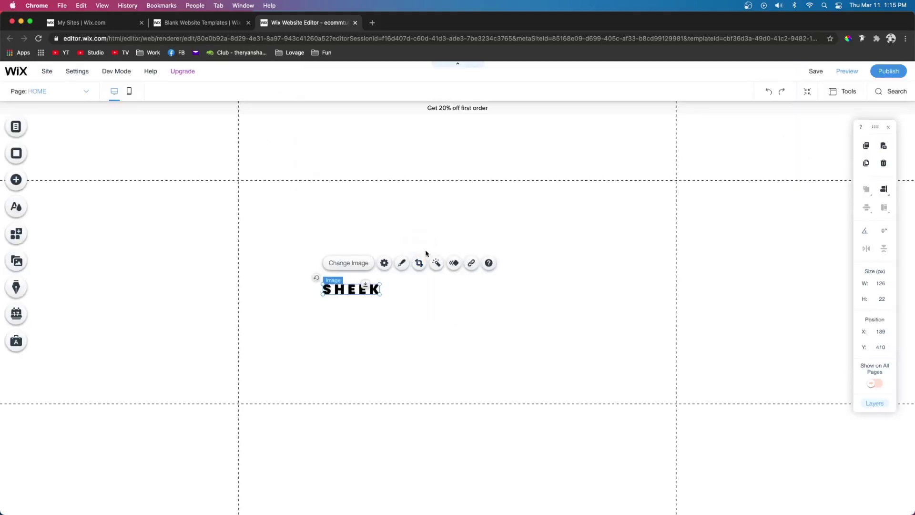
# Centre the SHEEK logo in the middle column of the header strip and select the strip's first column.
pyautogui.moveTo(347, 288); pyautogui.dragTo(453, 136)
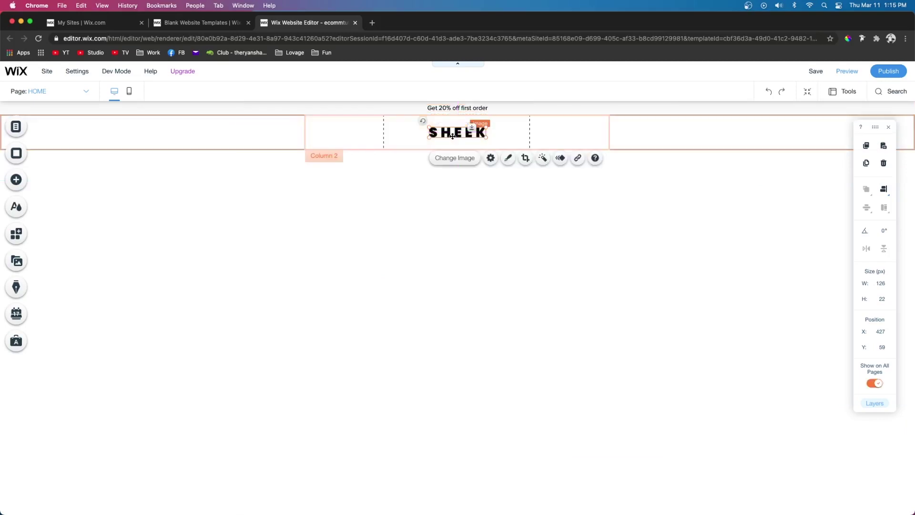
pyautogui.click(482, 229)
pyautogui.click(149, 129)
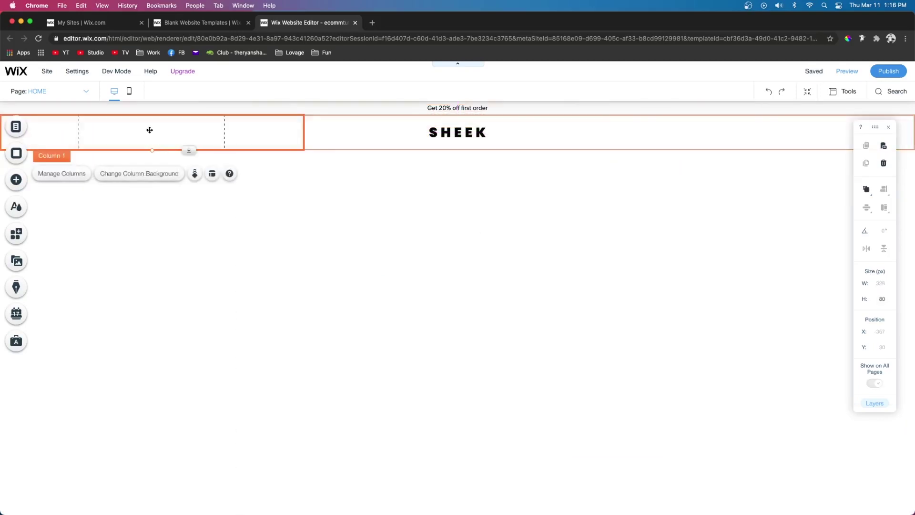
# Add the online store to the site and switch back to the HOME page.
pyautogui.click(726, 132)
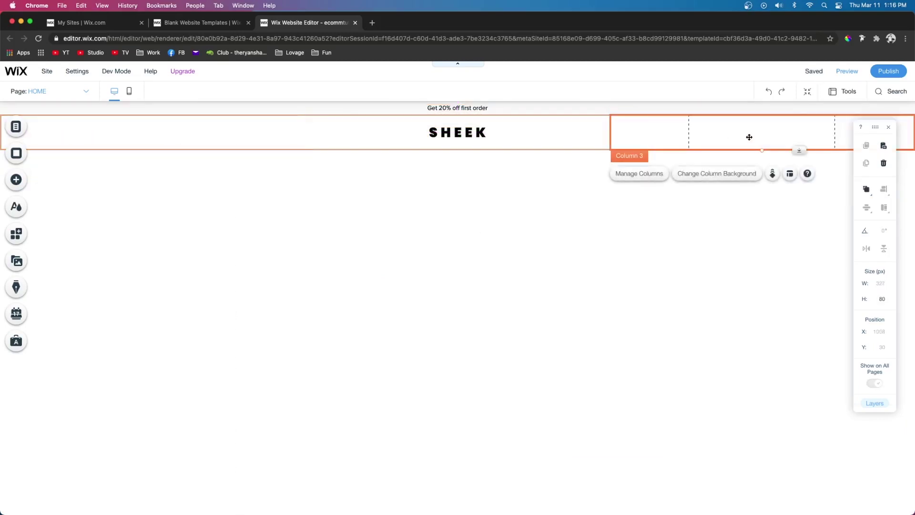
pyautogui.click(169, 140)
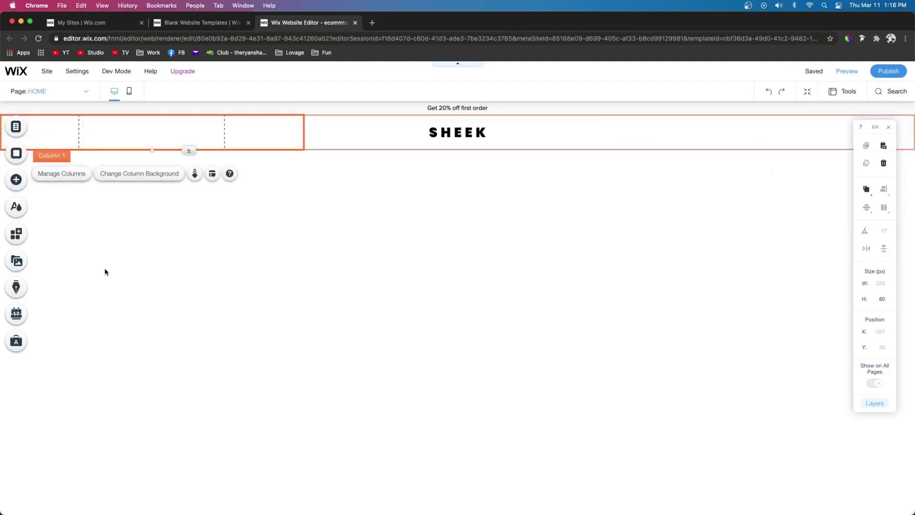
pyautogui.click(19, 185)
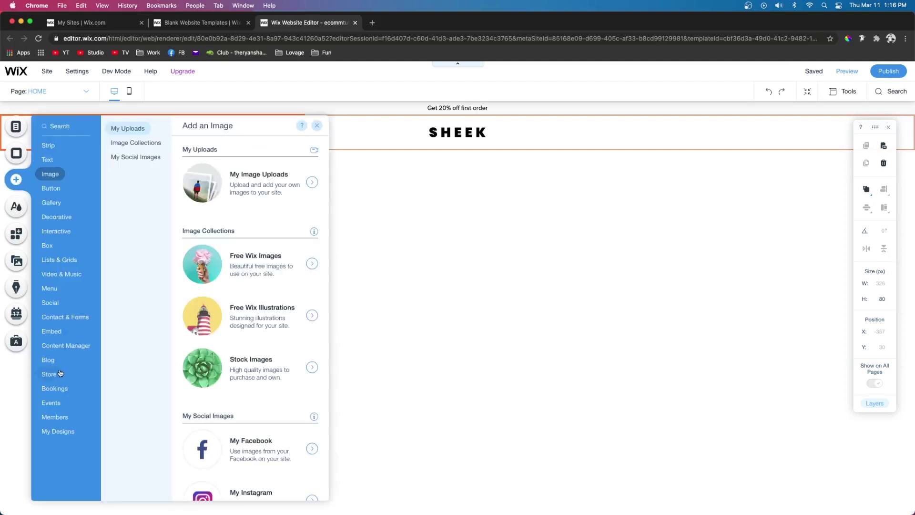
pyautogui.click(48, 374)
pyautogui.click(172, 320)
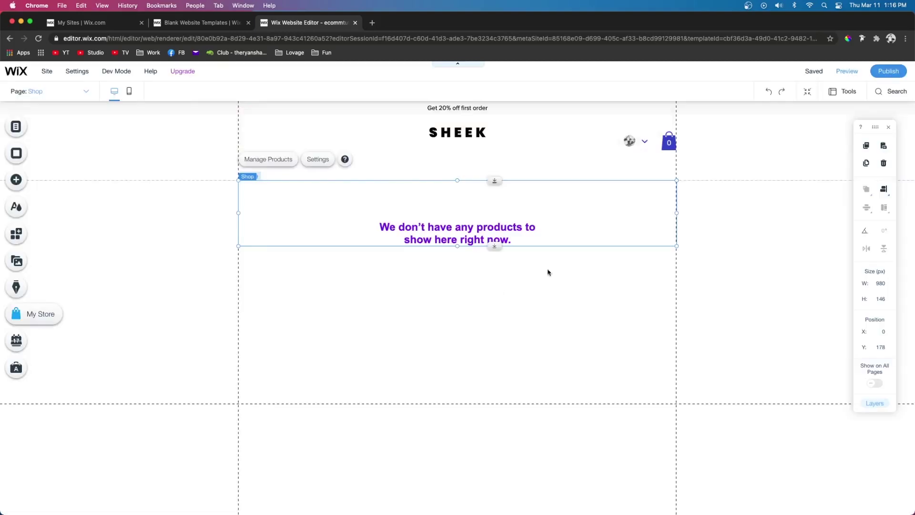
pyautogui.click(36, 92)
pyautogui.click(33, 120)
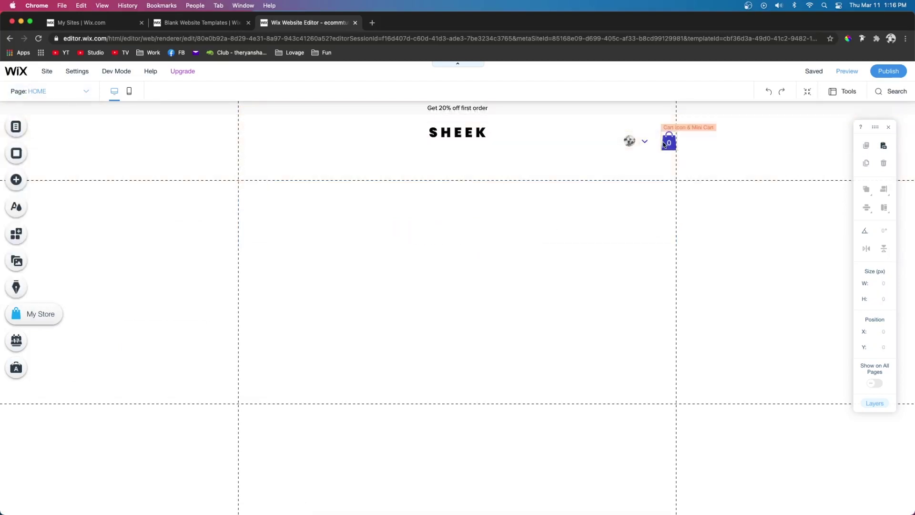
# Change Color 2 of the site's color theme to a dark grey.
pyautogui.click(16, 208)
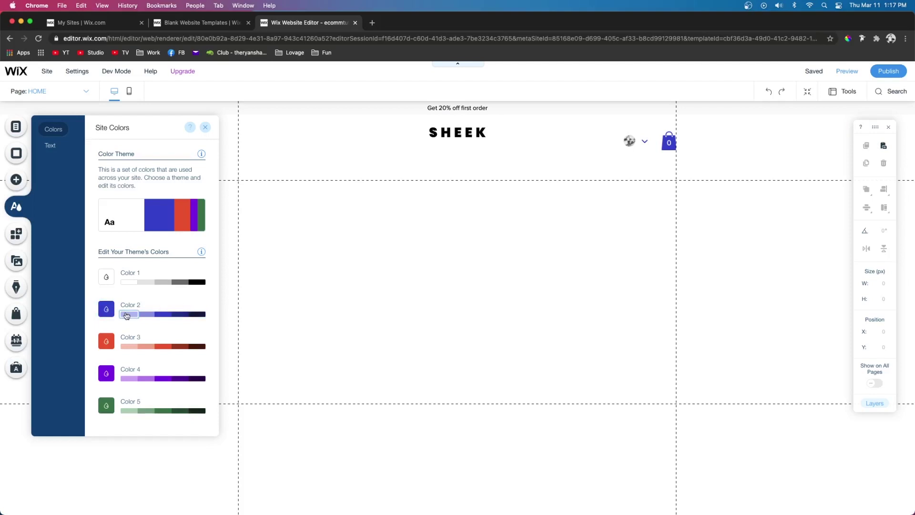
pyautogui.click(106, 309)
pyautogui.moveTo(272, 332); pyautogui.dragTo(230, 361)
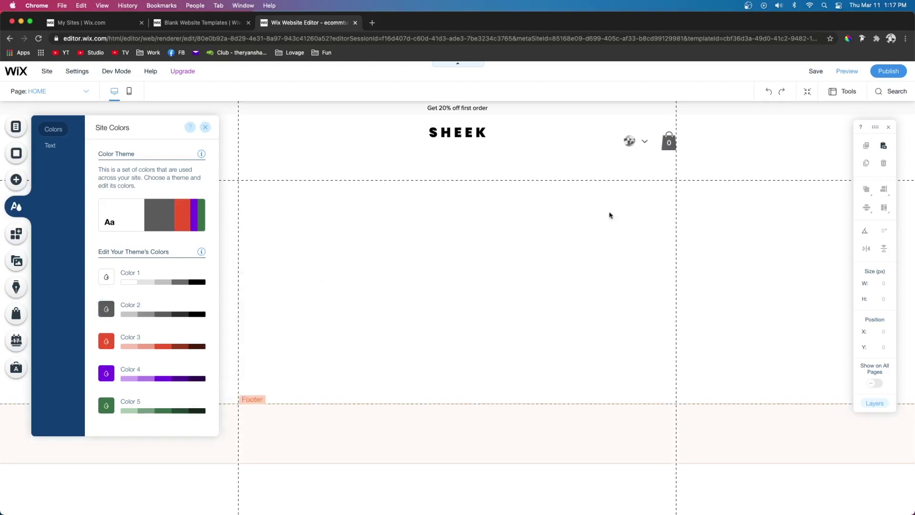
# Set the cart icon's color to black (#000000) and choose the outlined shopping bag icon style.
pyautogui.click(669, 143)
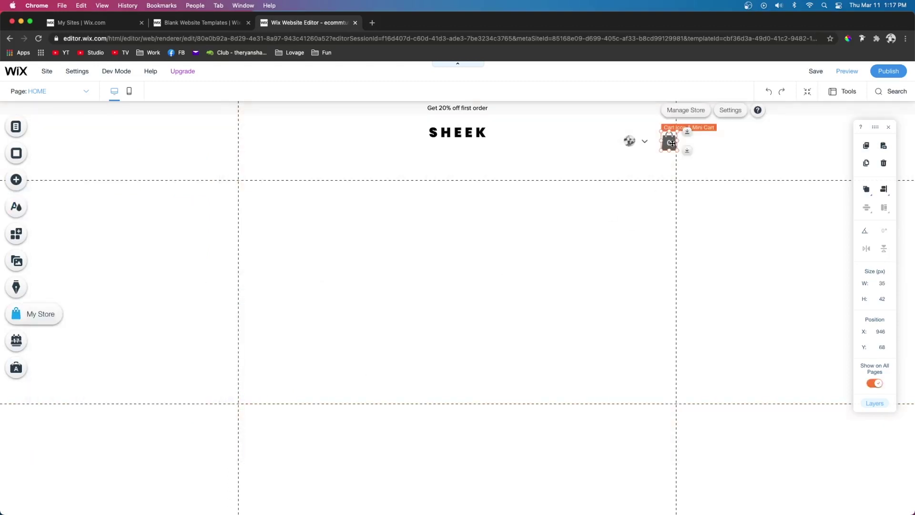
pyautogui.click(731, 110)
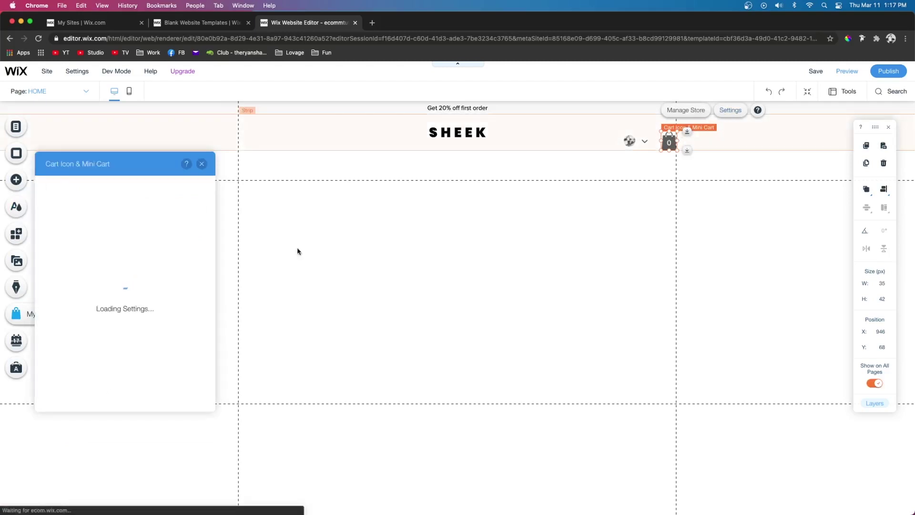
pyautogui.click(201, 387)
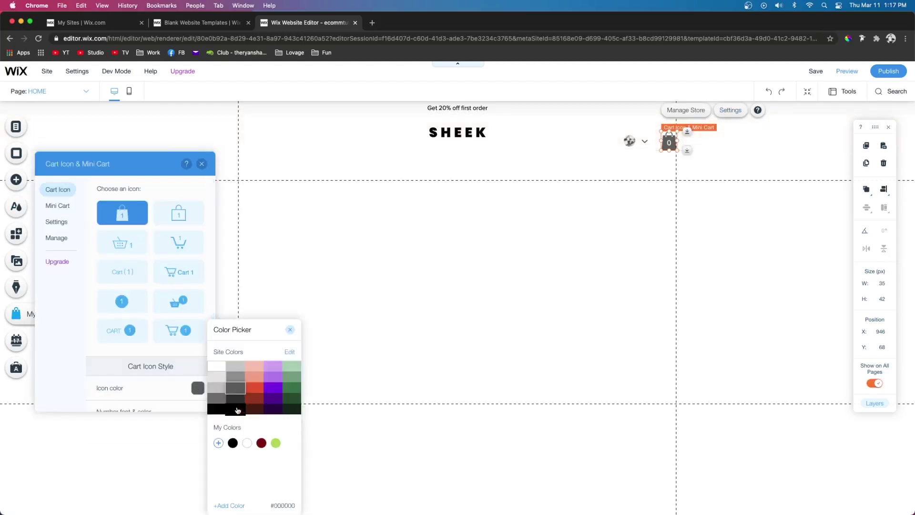
pyautogui.click(237, 409)
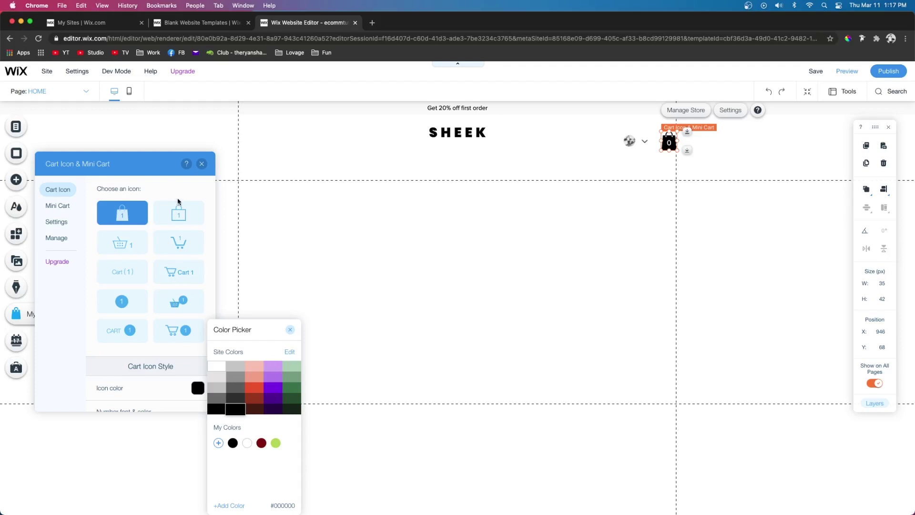
pyautogui.click(179, 214)
pyautogui.click(180, 215)
# Move the login bar into the first column of the header strip and align it to the column's left edge.
pyautogui.click(630, 139)
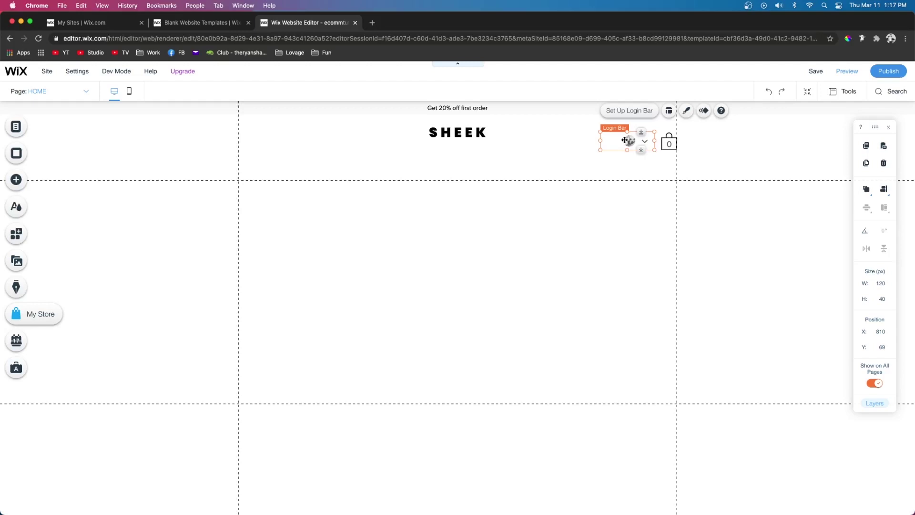
pyautogui.moveTo(631, 141); pyautogui.dragTo(121, 133)
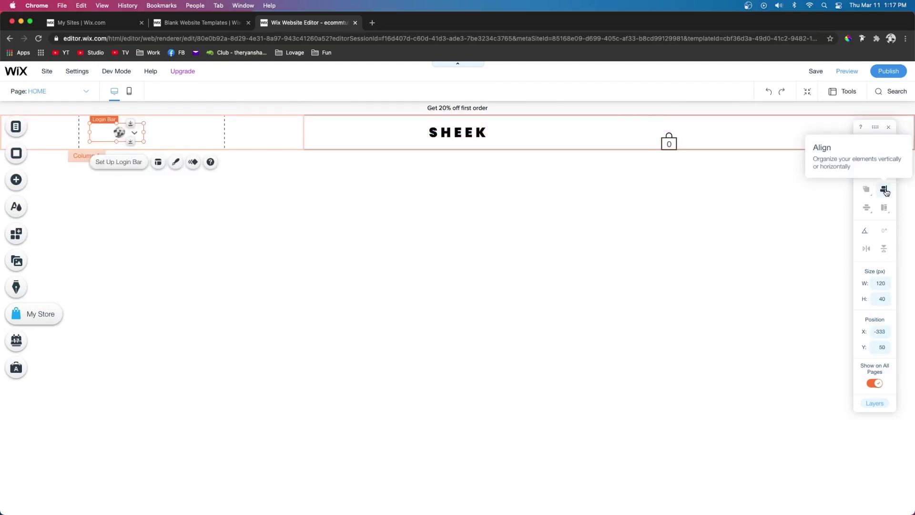
pyautogui.click(884, 190)
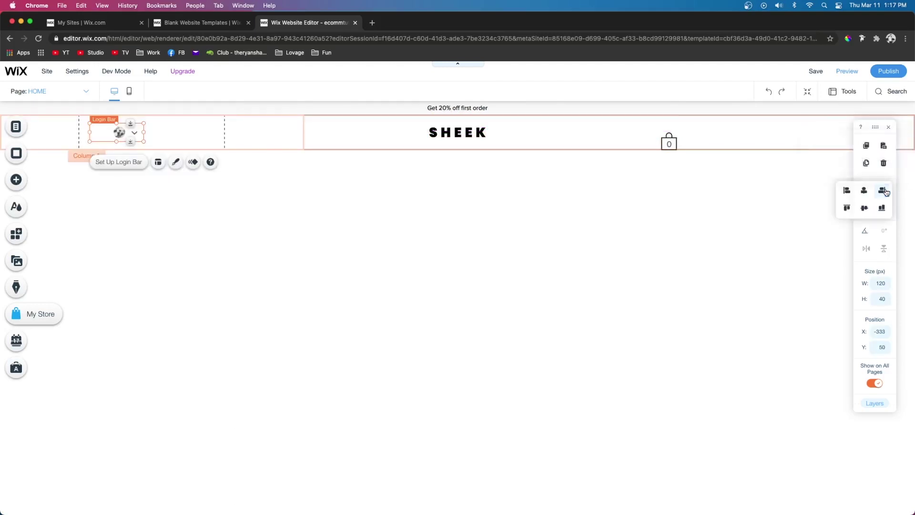
pyautogui.click(846, 191)
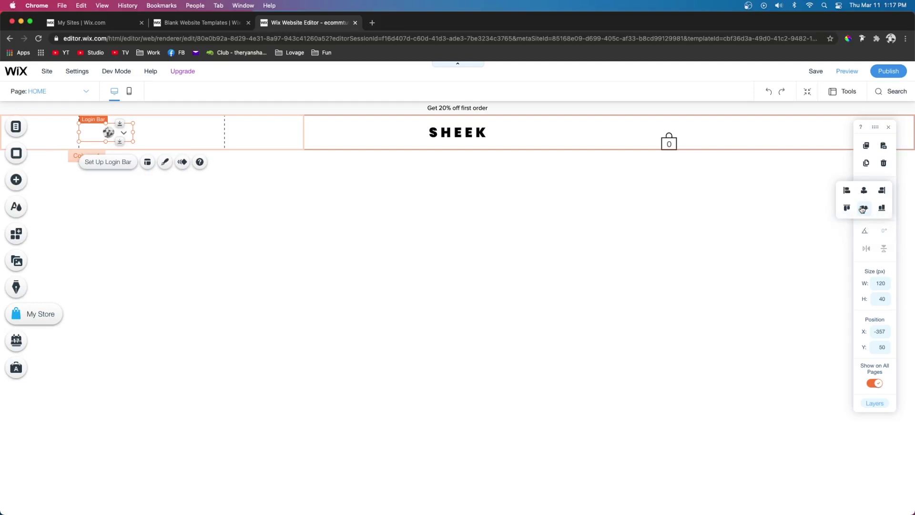
# Shrink the cart icon to about 24 px wide, move it into the strip's third column and align it right.
pyautogui.click(669, 142)
pyautogui.moveTo(660, 150); pyautogui.dragTo(769, 134)
pyautogui.moveTo(866, 207)
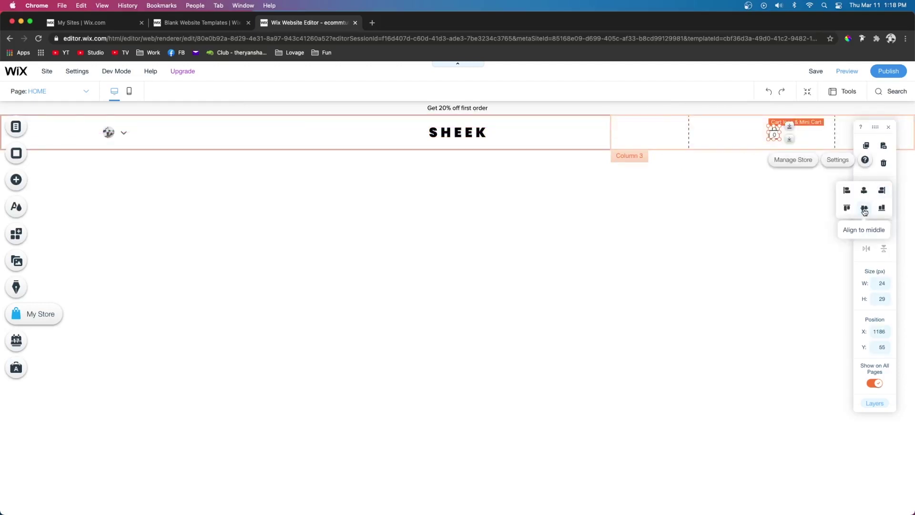
pyautogui.click(882, 190)
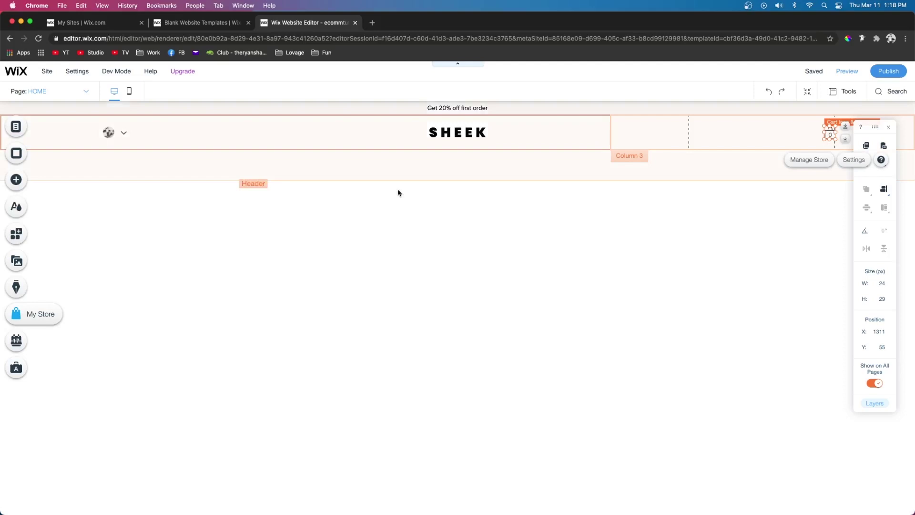
# Add Wix Site Search from the store's related apps to the header.
pyautogui.click(16, 179)
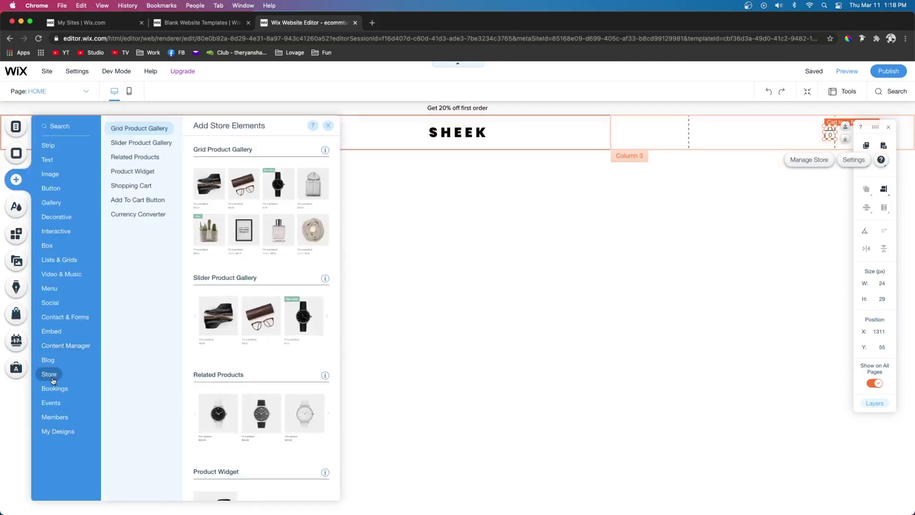
pyautogui.scroll(-10, 282, 388)
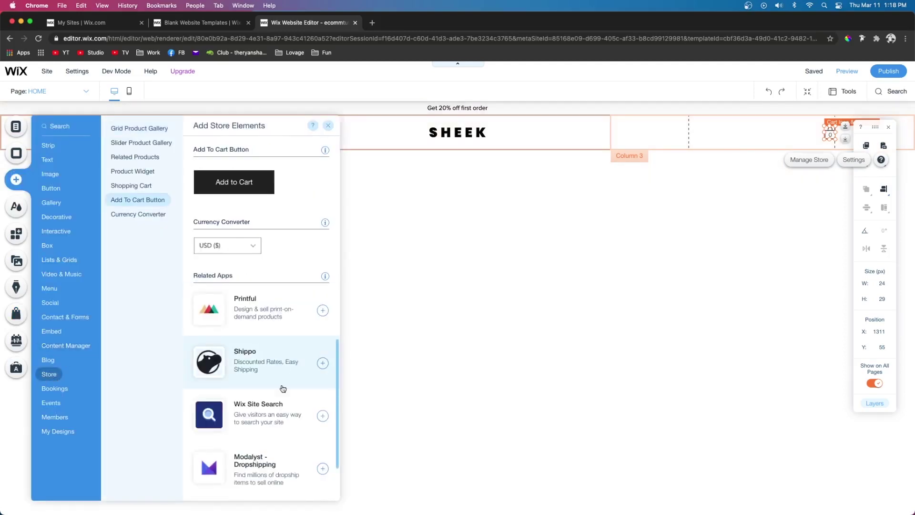
pyautogui.click(322, 416)
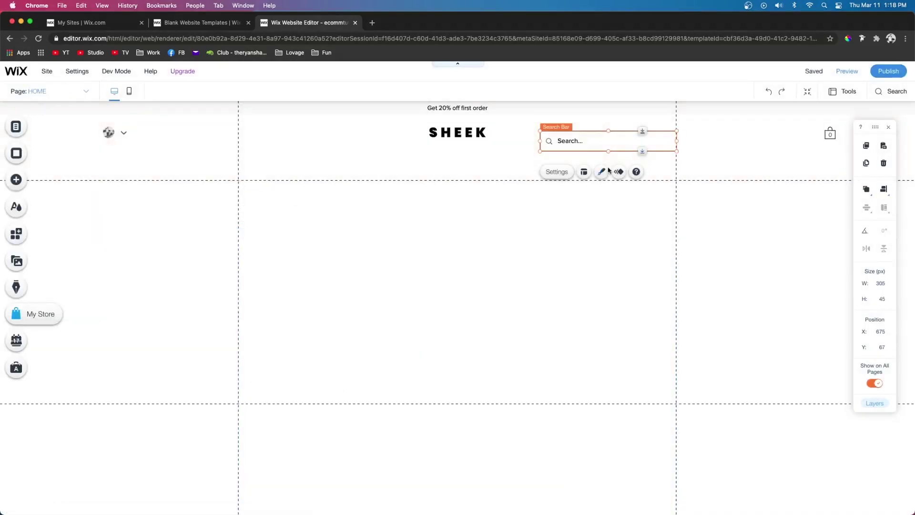
# Give the search bar the layout with a separate icon button and remove its placeholder text.
pyautogui.click(584, 173)
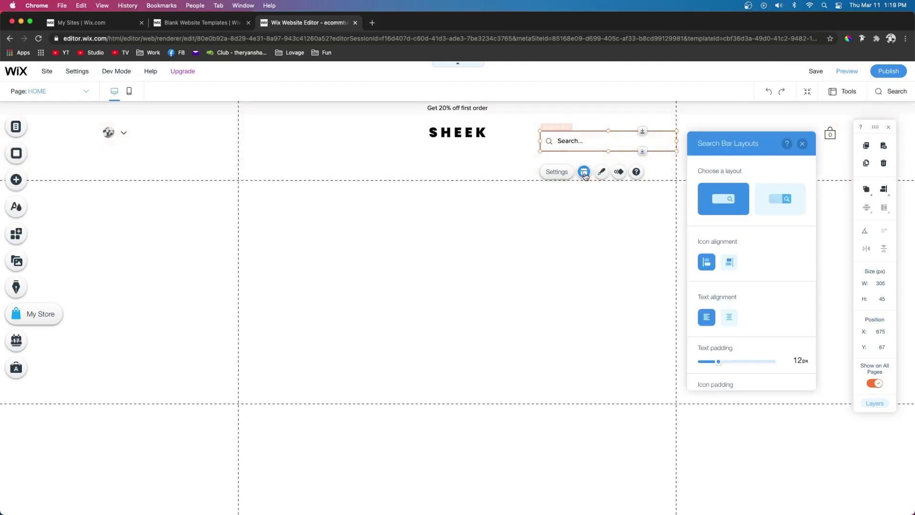
pyautogui.click(785, 205)
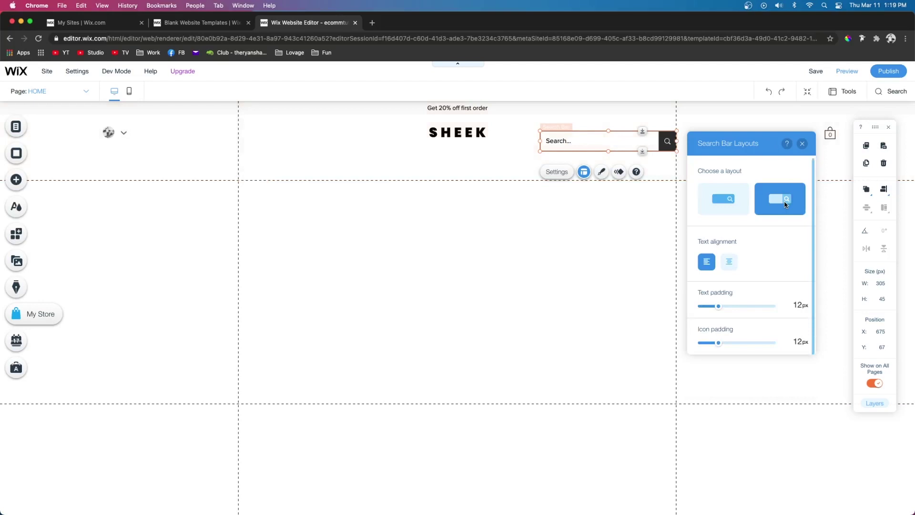
pyautogui.click(557, 172)
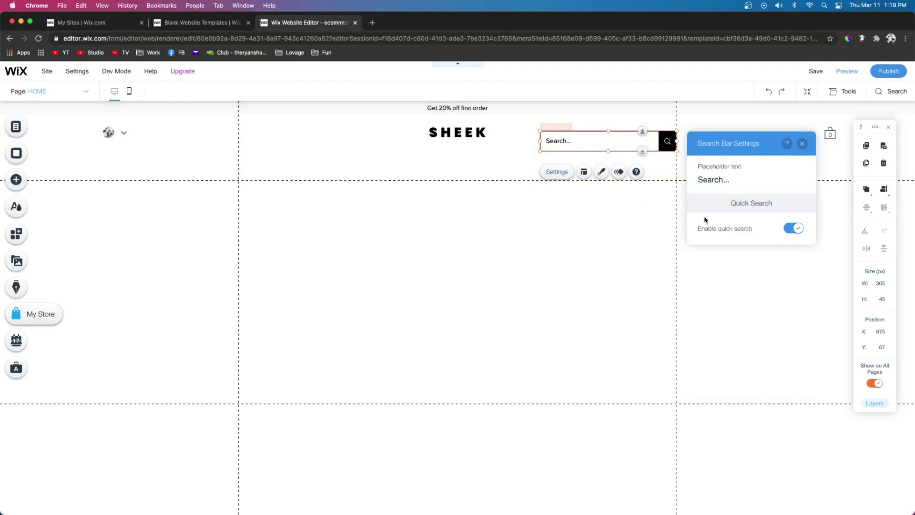
pyautogui.click(733, 186)
pyautogui.press('BackSpace')
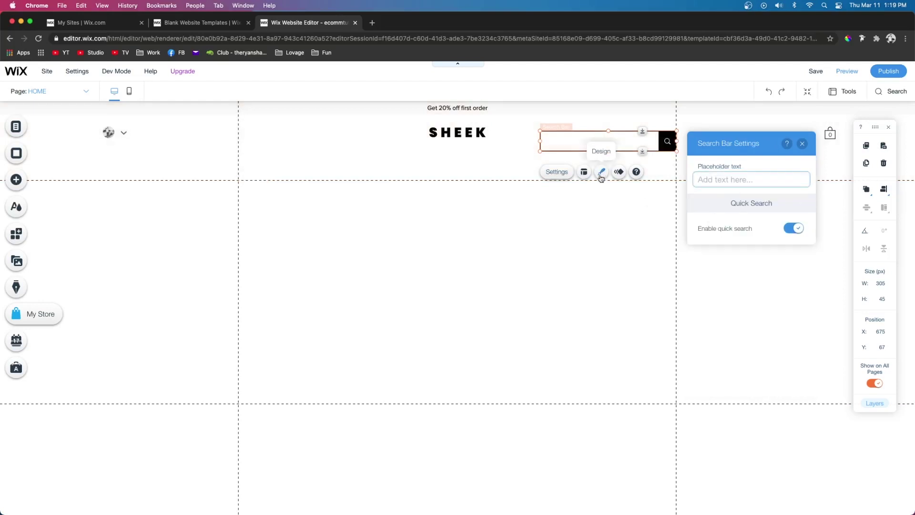
# In the search bar's regular state, set the input field and button backgrounds to 0% opacity and the icon to black.
pyautogui.click(602, 175)
pyautogui.moveTo(756, 268); pyautogui.dragTo(695, 273)
pyautogui.moveTo(749, 325); pyautogui.dragTo(687, 325)
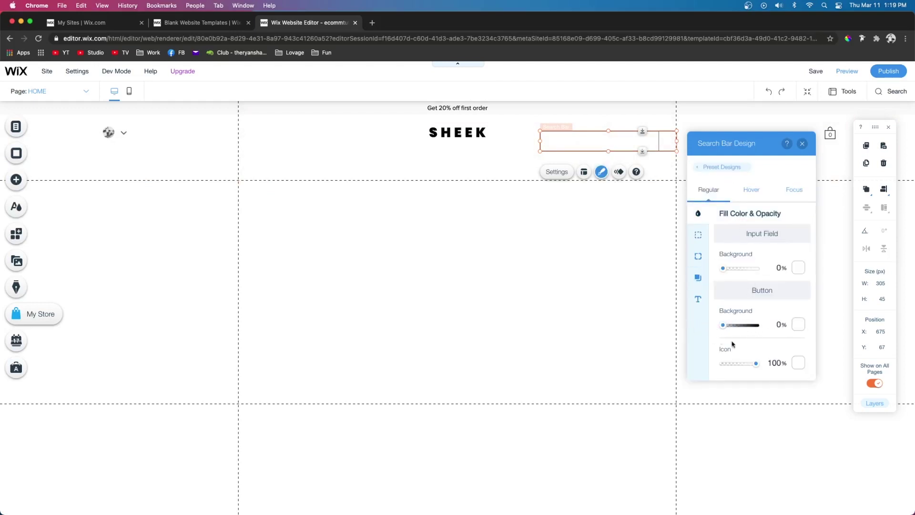
pyautogui.click(798, 363)
pyautogui.click(828, 407)
# Set the search bar's regular border to the Bottom style with 0% opacity.
pyautogui.click(698, 234)
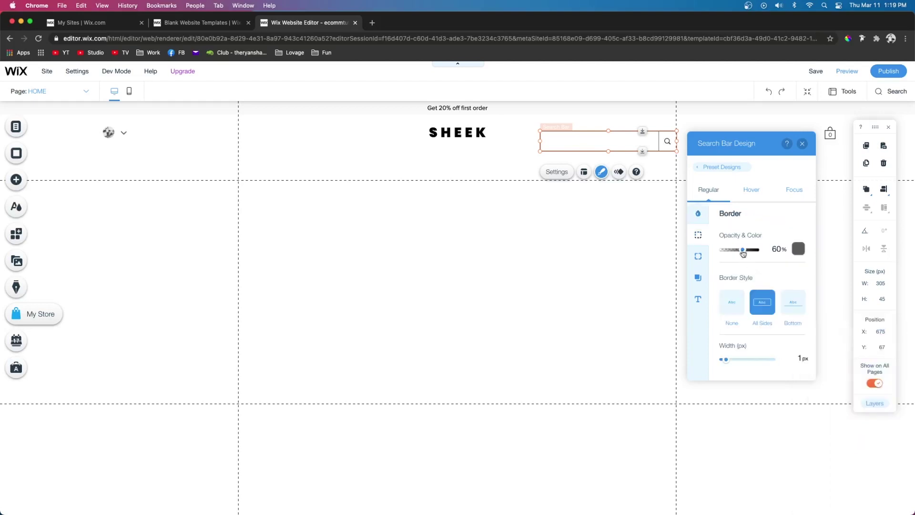
pyautogui.click(791, 304)
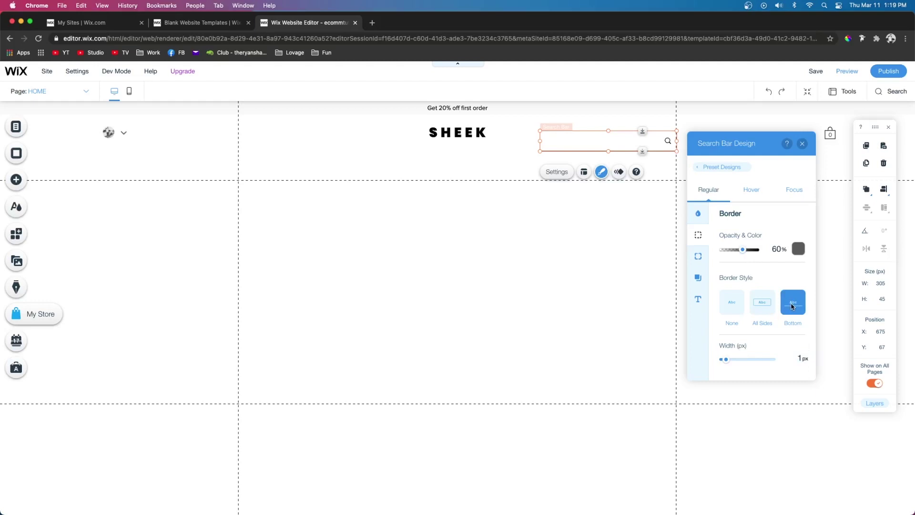
pyautogui.moveTo(743, 250); pyautogui.dragTo(668, 250)
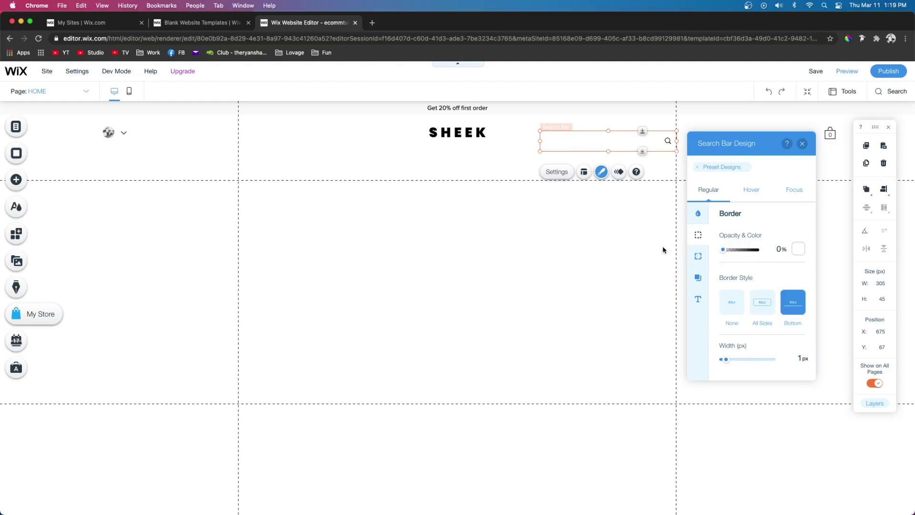
# For the search bar's hover state, use a Bottom border, 0% button background opacity and a grey icon.
pyautogui.click(752, 191)
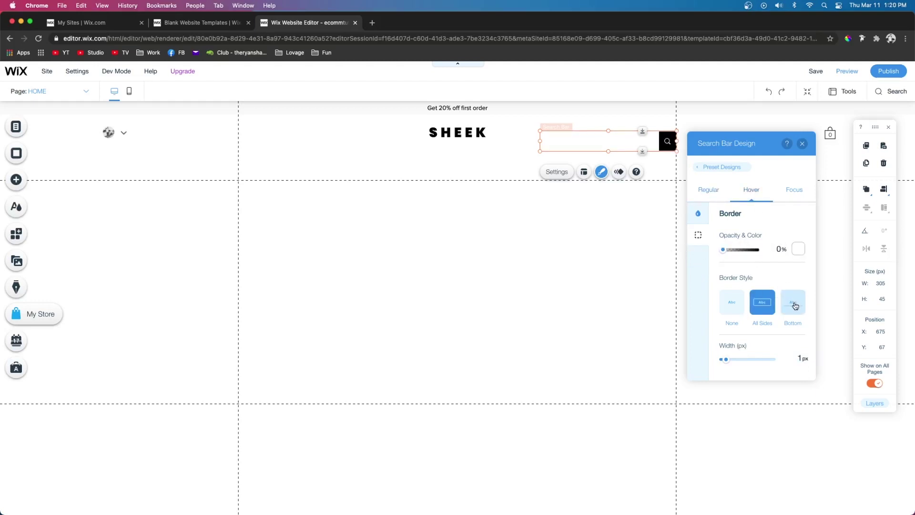
pyautogui.click(795, 305)
pyautogui.click(698, 213)
pyautogui.click(797, 363)
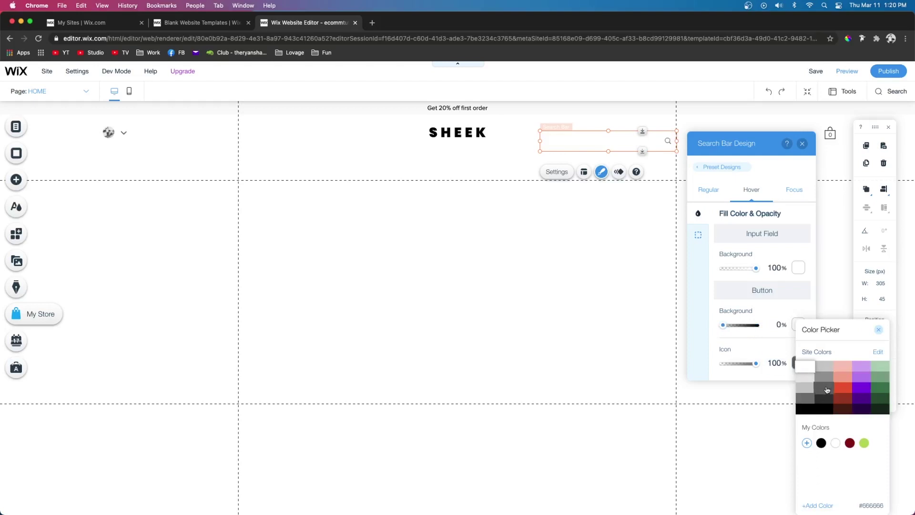
pyautogui.click(827, 390)
# For the search bar's focus state, set the input field background to 0% opacity and the border style to Bottom.
pyautogui.click(793, 189)
pyautogui.click(793, 190)
pyautogui.moveTo(743, 271); pyautogui.dragTo(721, 269)
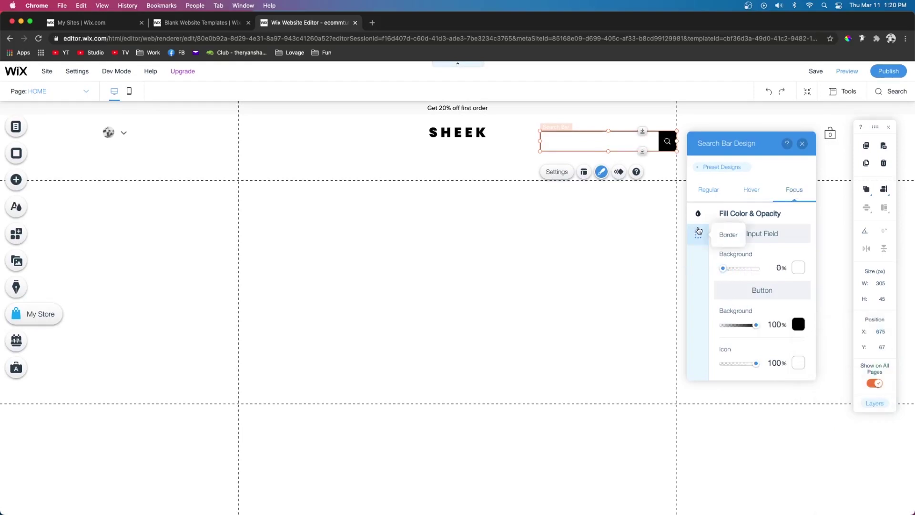
pyautogui.click(699, 232)
pyautogui.click(795, 305)
# Set the focus state's button background to 0% opacity and its icon to dark grey, and finish the search bar design.
pyautogui.scroll(3, 757, 319)
pyautogui.moveTo(755, 327); pyautogui.dragTo(713, 326)
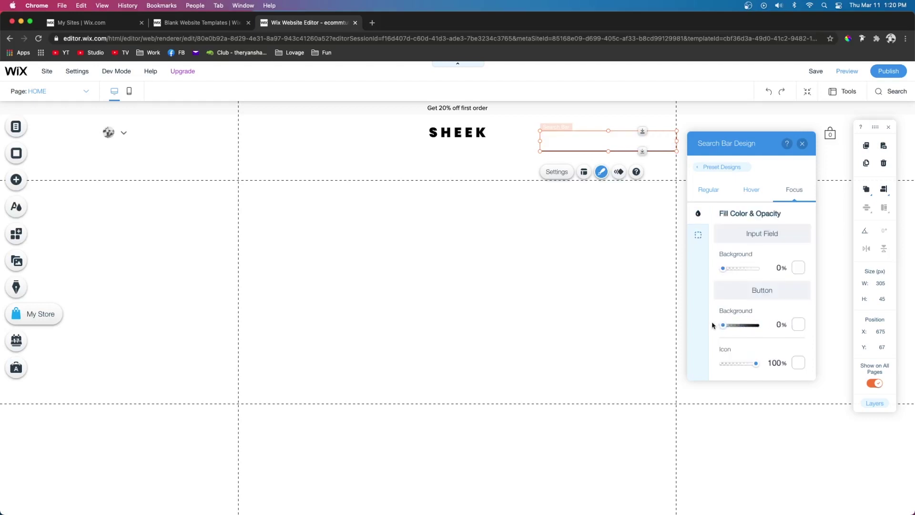
pyautogui.click(798, 364)
pyautogui.click(814, 400)
pyautogui.click(652, 274)
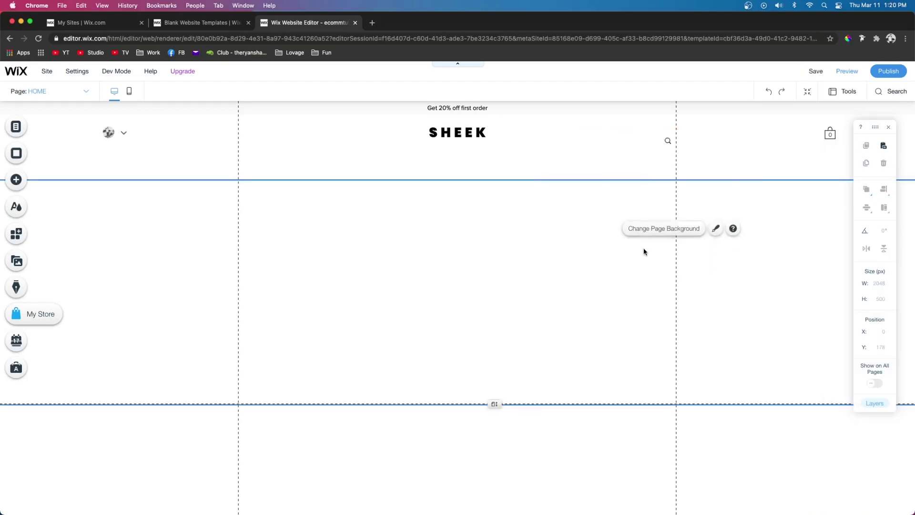
# Attach the search bar to the strip's third column with its icon just left of the cart, and preview the site.
pyautogui.moveTo(668, 141); pyautogui.dragTo(812, 134)
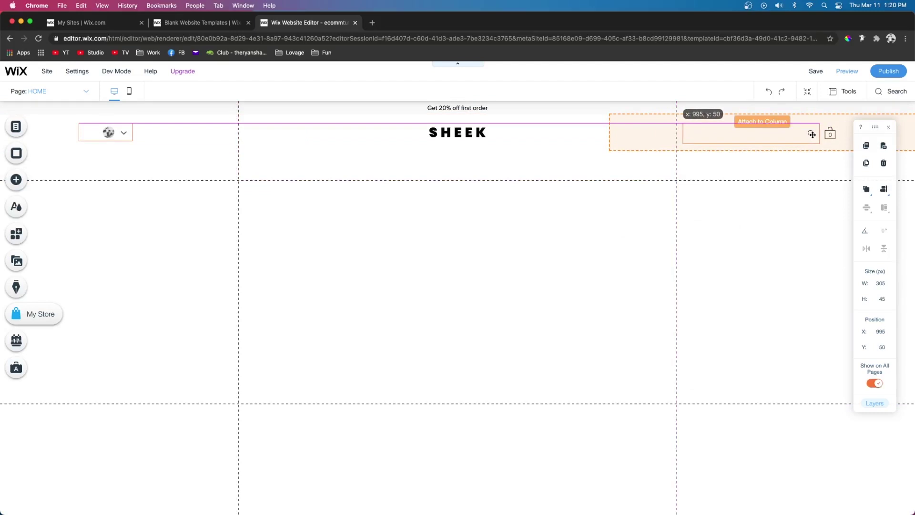
pyautogui.moveTo(812, 134); pyautogui.dragTo(811, 135)
pyautogui.press('super+shift+p')
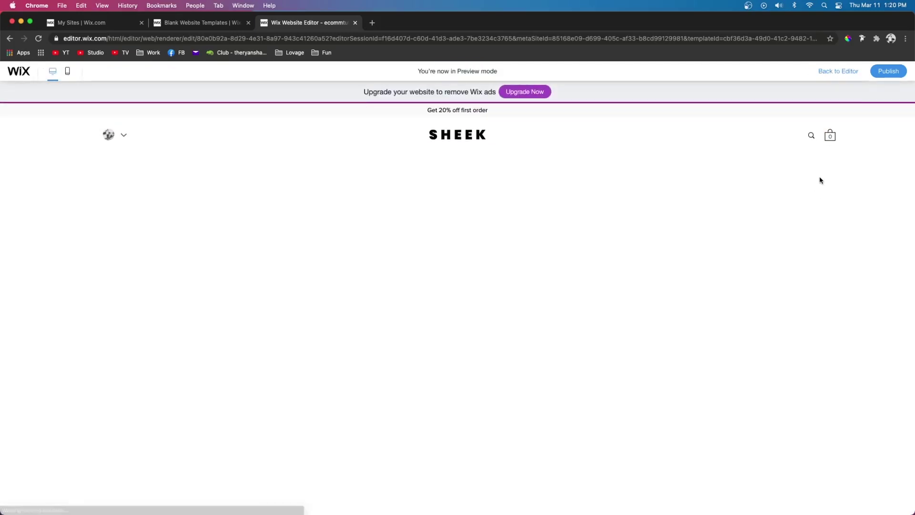
# Test the search bar in the preview with the text "sdfsdfsdf" and return to the editor.
pyautogui.click(813, 140)
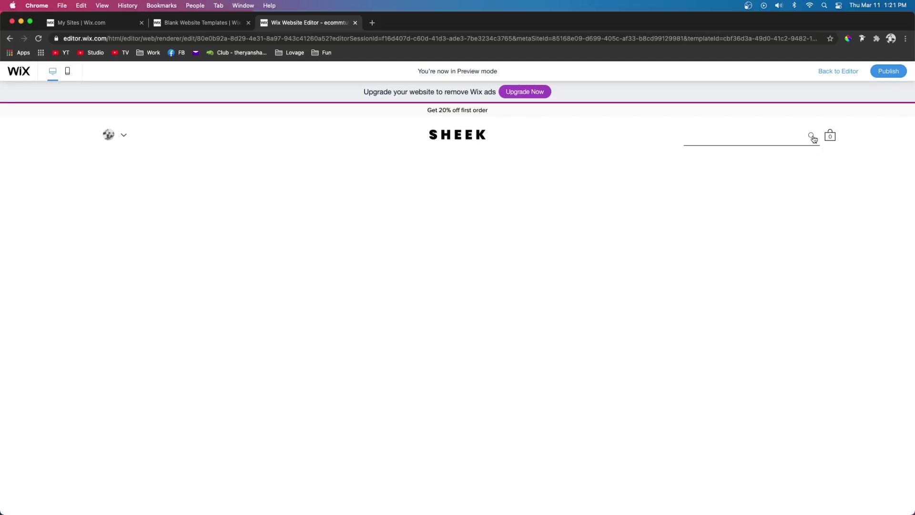
pyautogui.write('sdfsdfsdf')
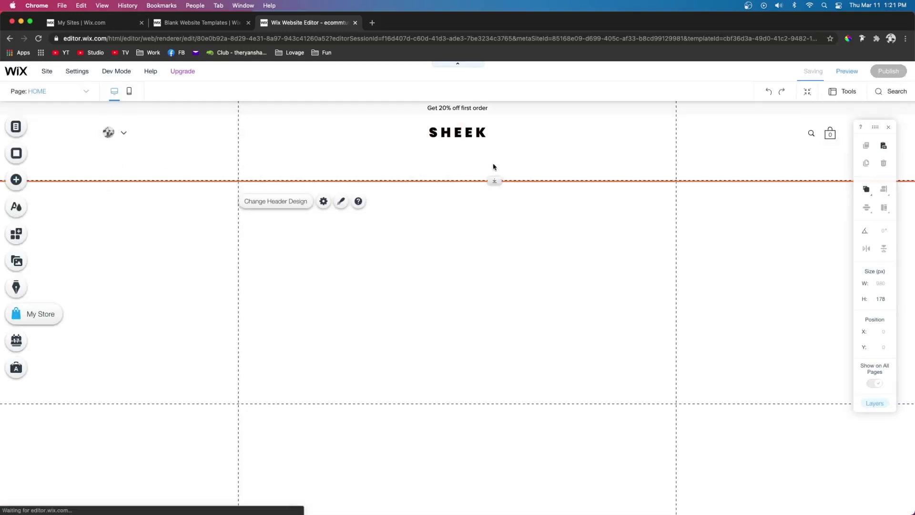
# Add a blank Classic strip with a white background, 45 px high, to the header directly below the logo strip.
pyautogui.click(15, 179)
pyautogui.click(49, 146)
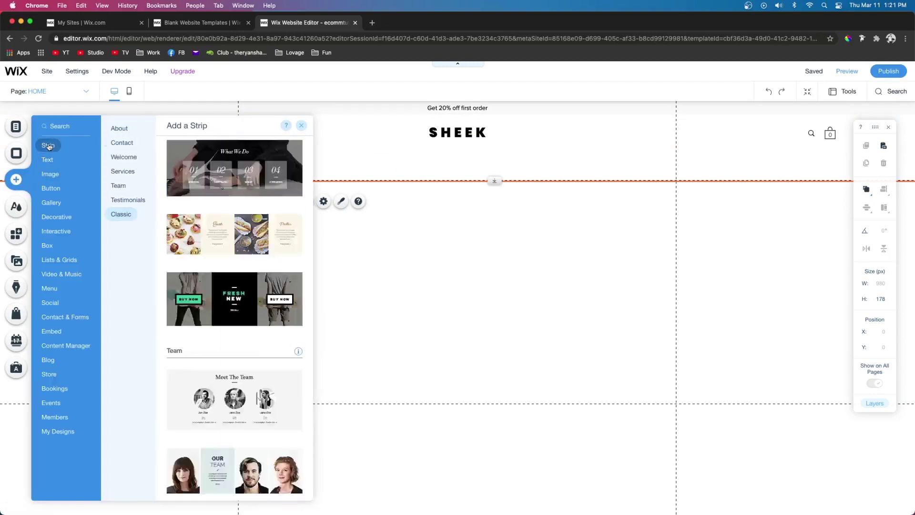
pyautogui.click(239, 376)
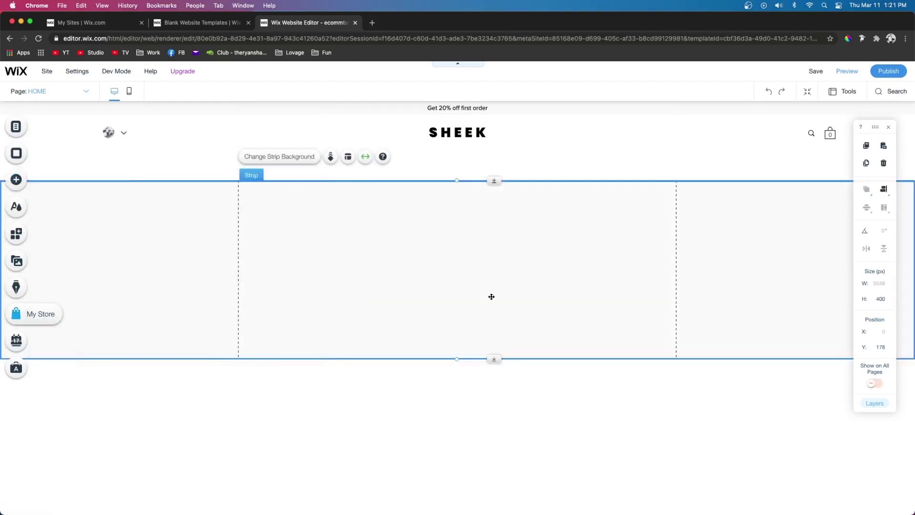
pyautogui.click(269, 157)
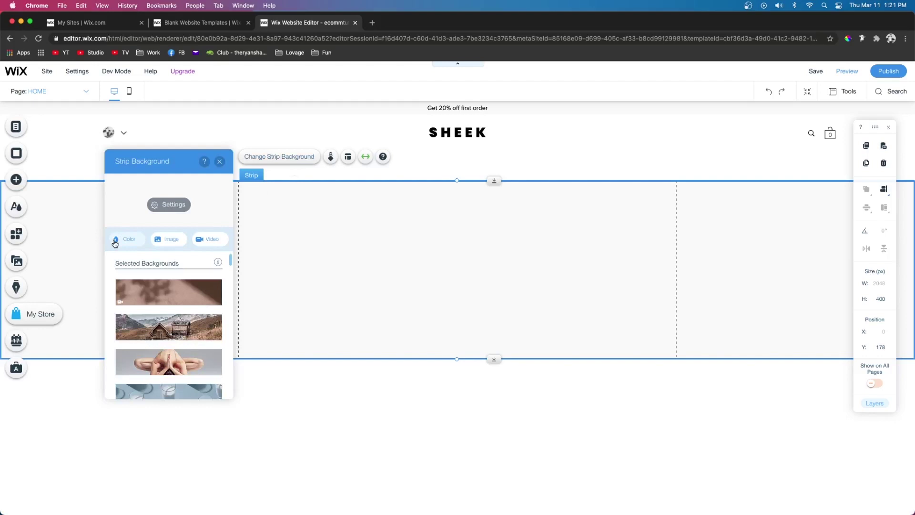
pyautogui.click(123, 239)
pyautogui.click(398, 255)
pyautogui.moveTo(456, 358); pyautogui.dragTo(453, 158)
pyautogui.doubleClick(453, 198)
# Place the plain text themed horizontal menu in the new white strip and stretch it to the full 980 px grid width.
pyautogui.click(15, 179)
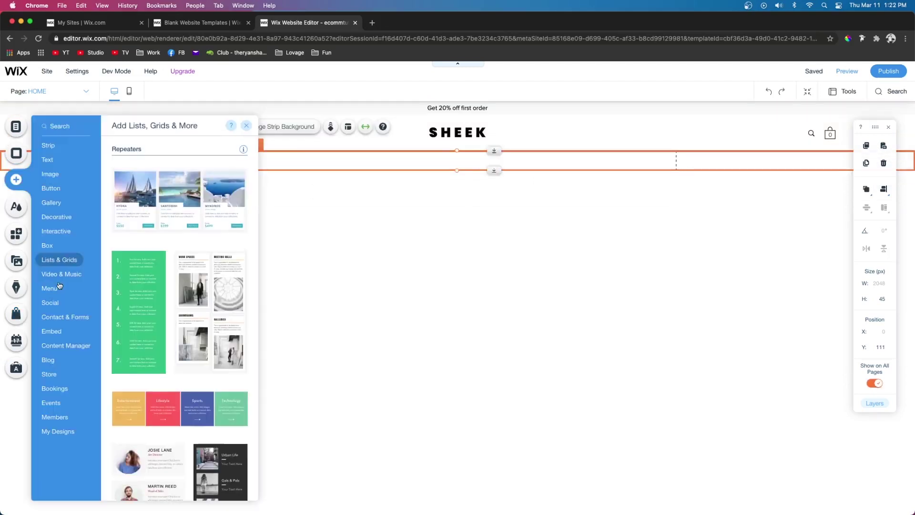
pyautogui.moveTo(56, 289)
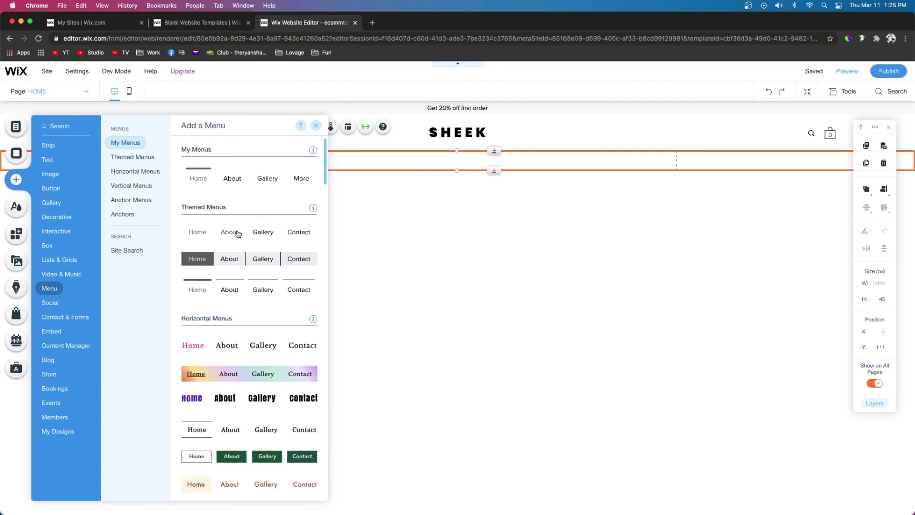
pyautogui.moveTo(233, 231); pyautogui.dragTo(440, 159)
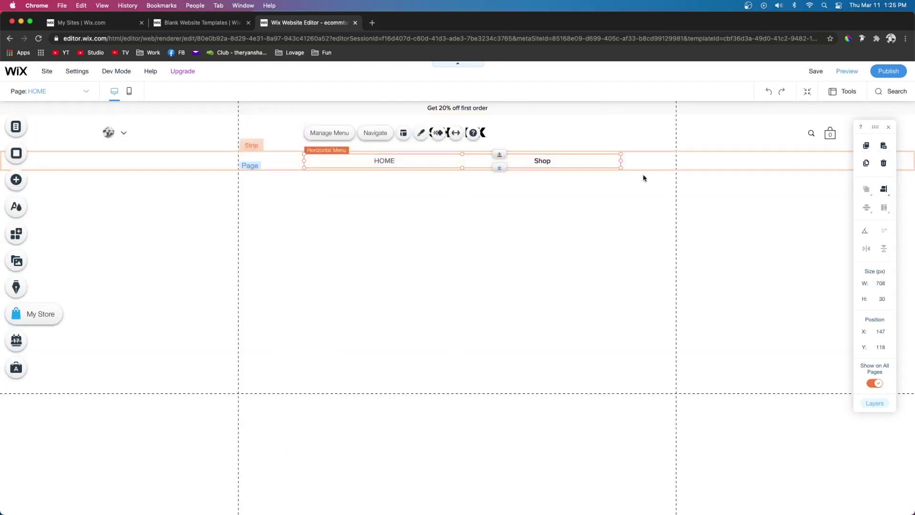
pyautogui.moveTo(620, 160); pyautogui.dragTo(676, 160)
pyautogui.moveTo(303, 161); pyautogui.dragTo(238, 160)
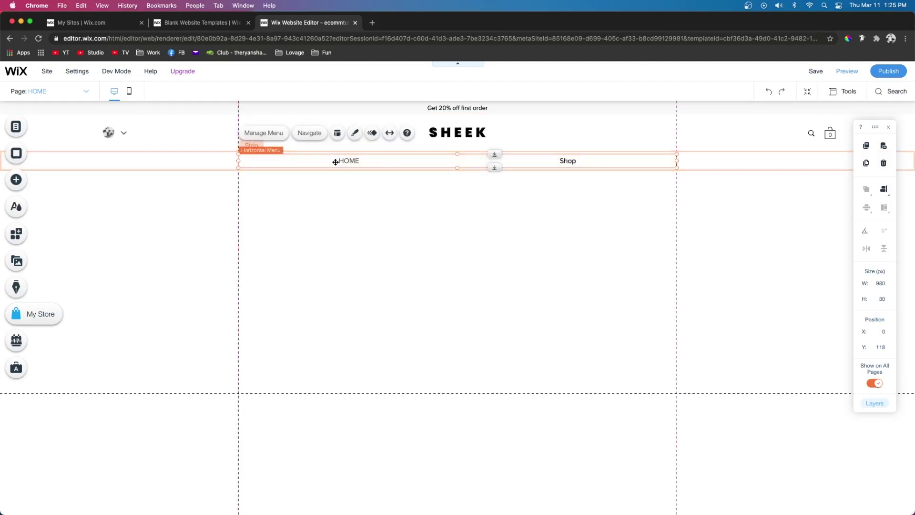
# Move the Shop page directly below HOME in the site menu.
pyautogui.click(267, 138)
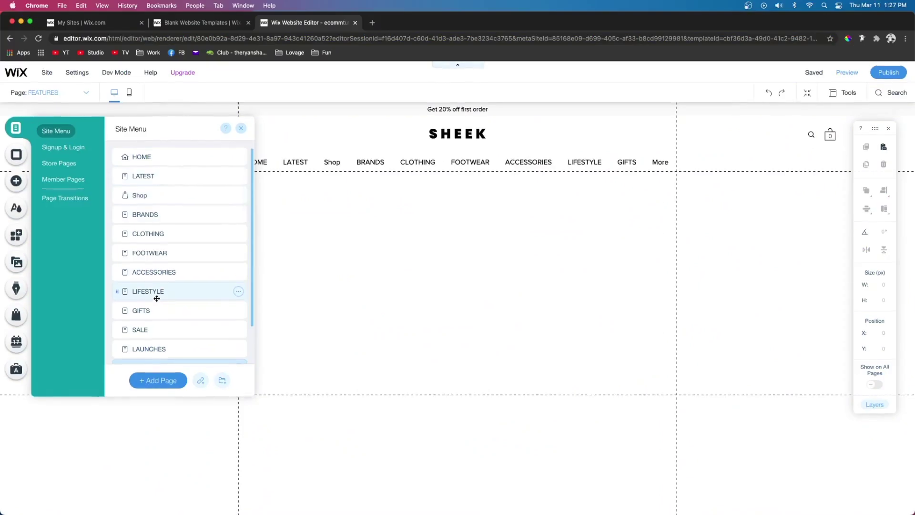
pyautogui.moveTo(157, 193); pyautogui.dragTo(157, 174)
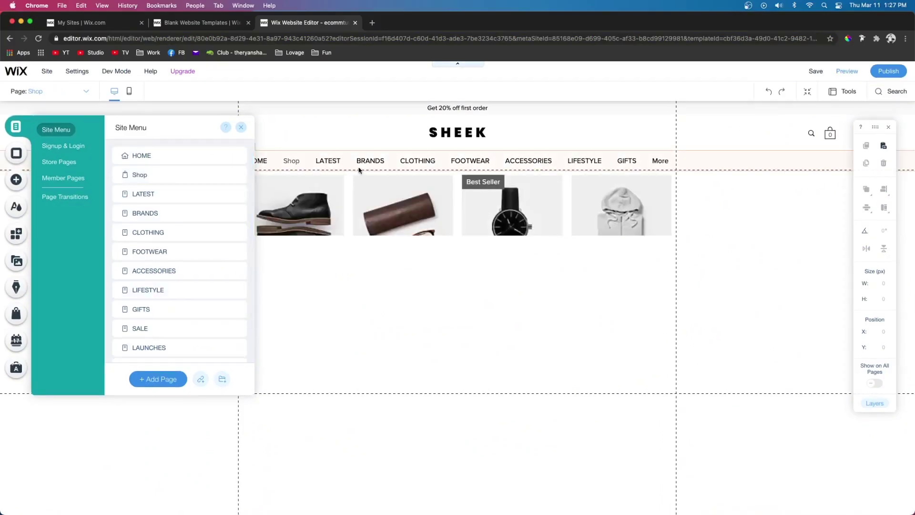
pyautogui.click(421, 163)
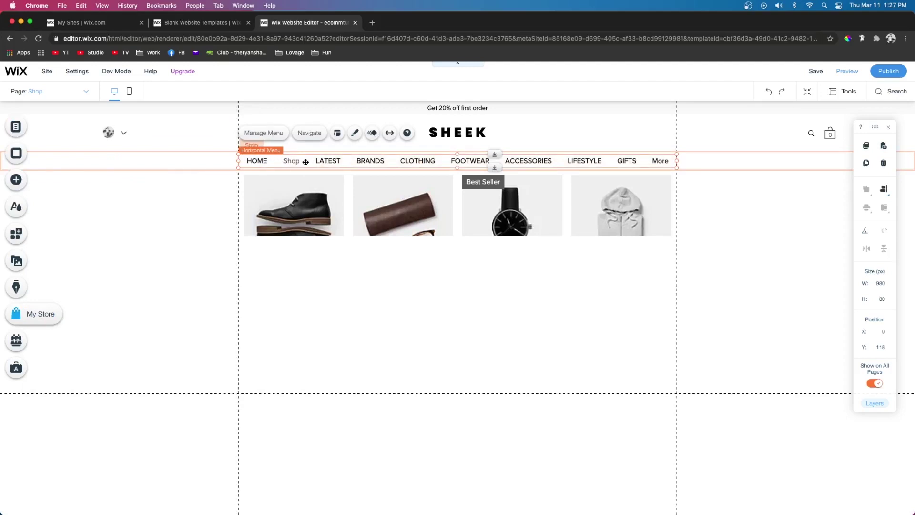
# Hide the HOME and Shop pages from the site menu.
pyautogui.click(262, 134)
pyautogui.click(237, 156)
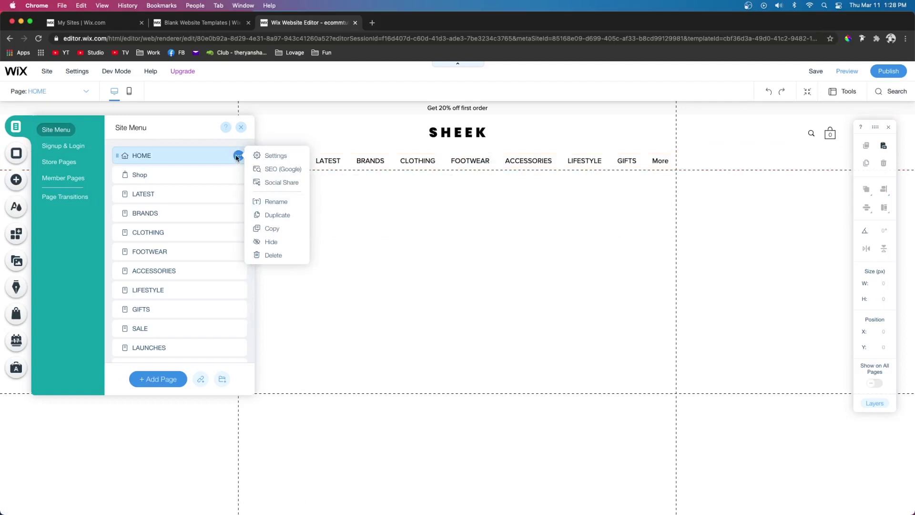
pyautogui.click(269, 242)
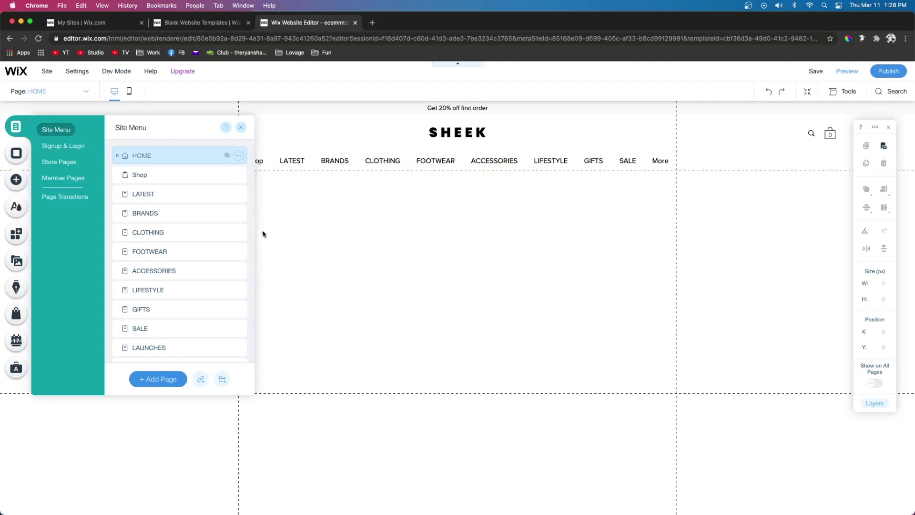
pyautogui.click(270, 222)
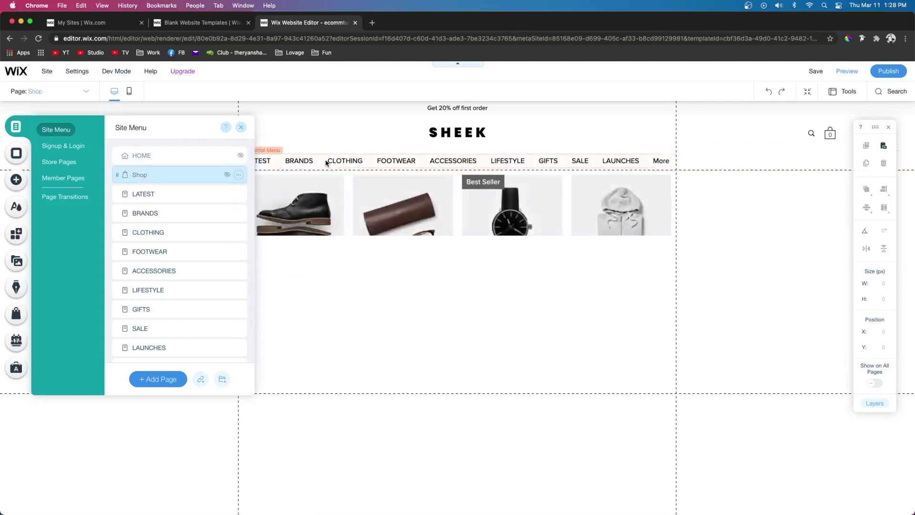
pyautogui.click(326, 161)
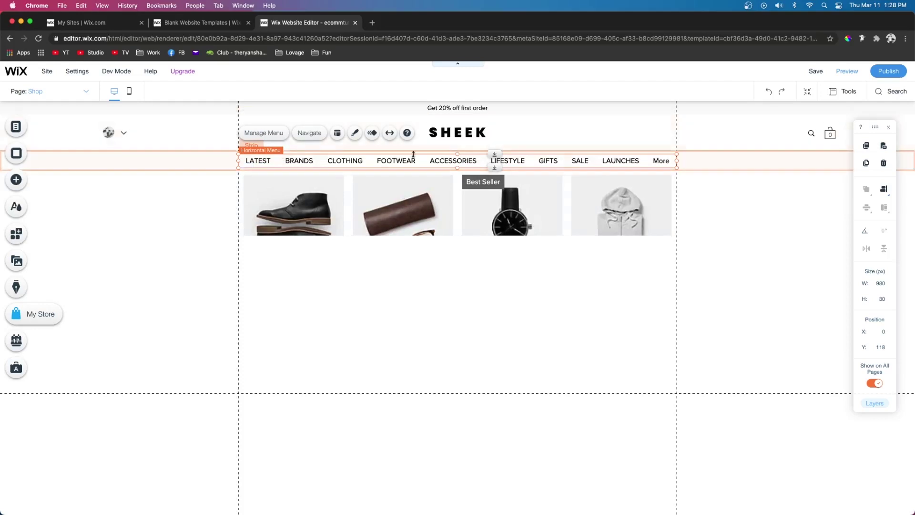
# Set the font size of the horizontal menu's regular text to 12 px.
pyautogui.click(355, 133)
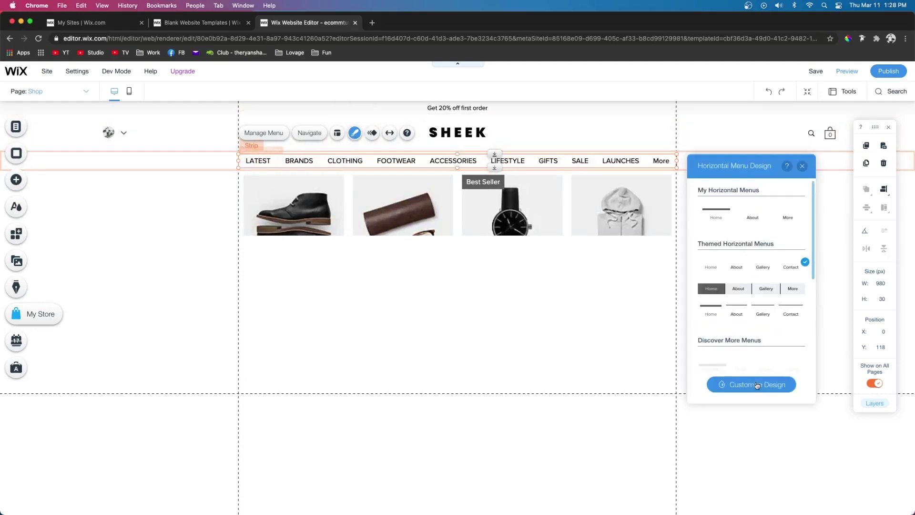
pyautogui.click(749, 384)
pyautogui.click(729, 332)
pyautogui.click(794, 354)
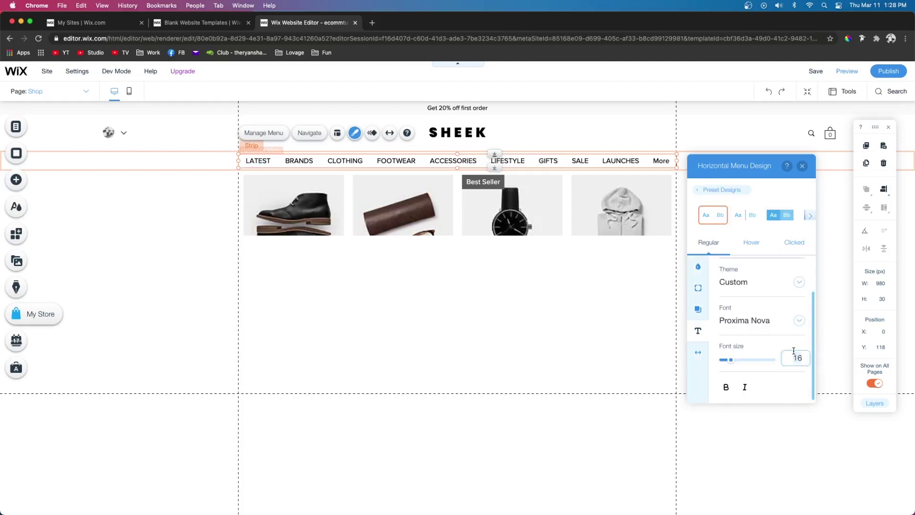
pyautogui.write('12')
pyautogui.press('Return')
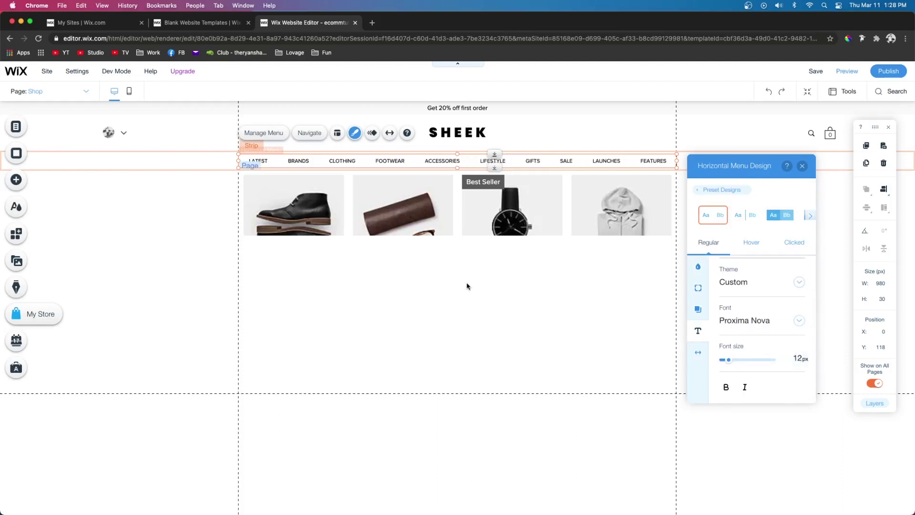
pyautogui.click(524, 277)
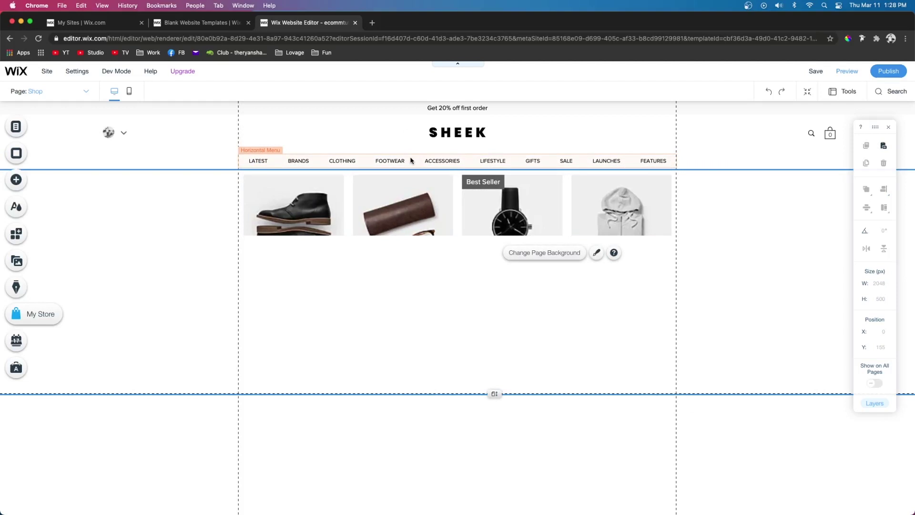
# Go back to the HOME page and set the footer's height to 1000 px.
pyautogui.click(260, 162)
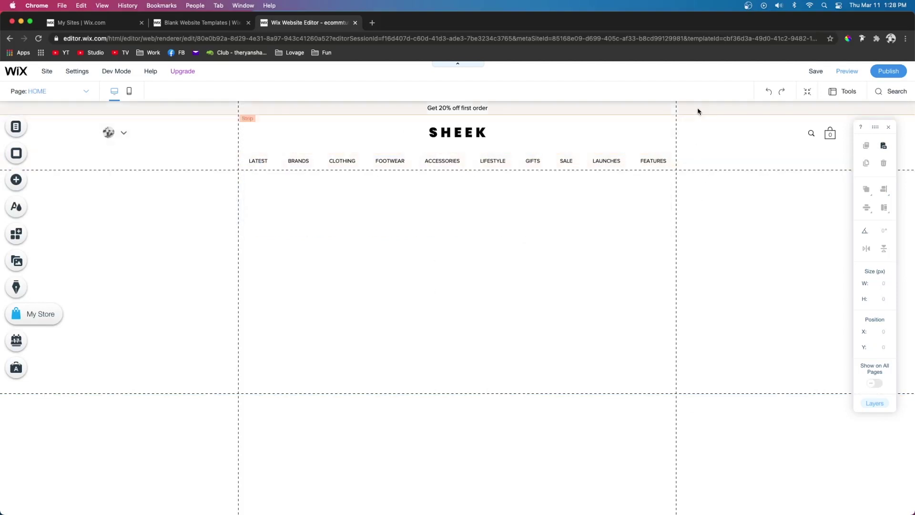
pyautogui.click(346, 299)
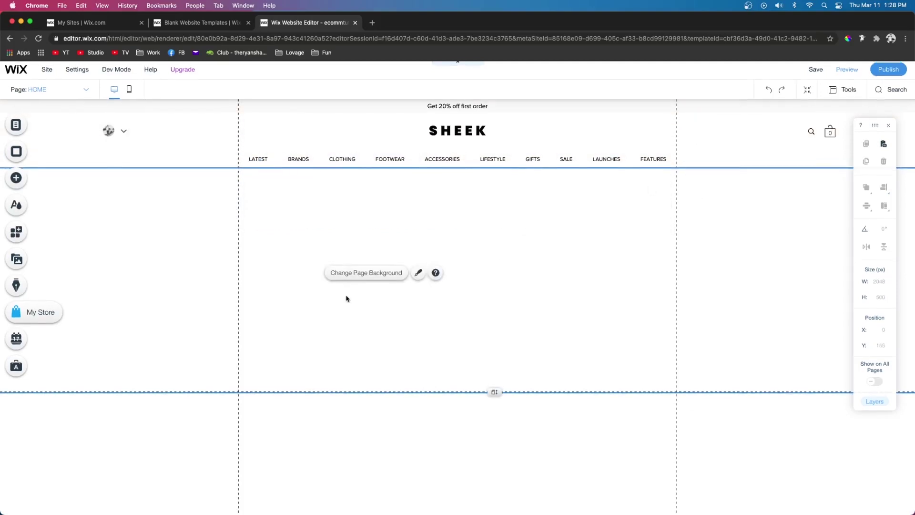
pyautogui.click(329, 401)
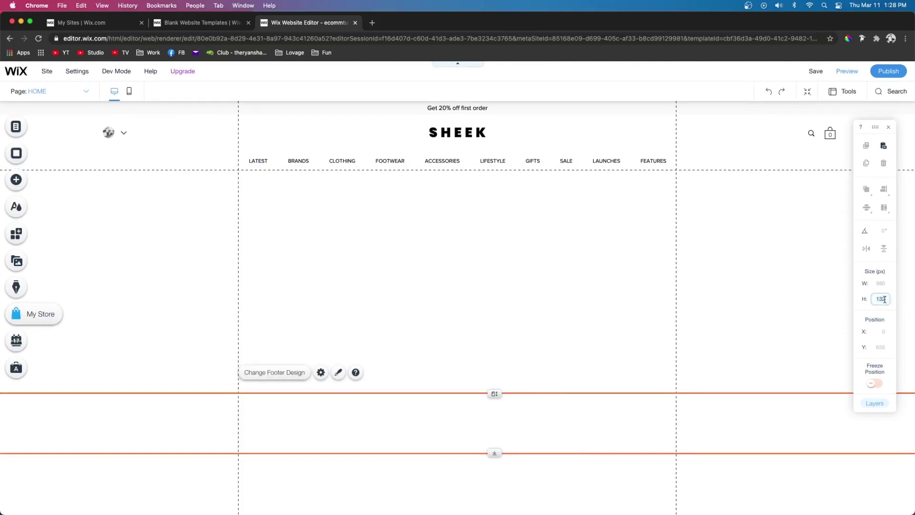
pyautogui.write('1000')
pyautogui.press('Return')
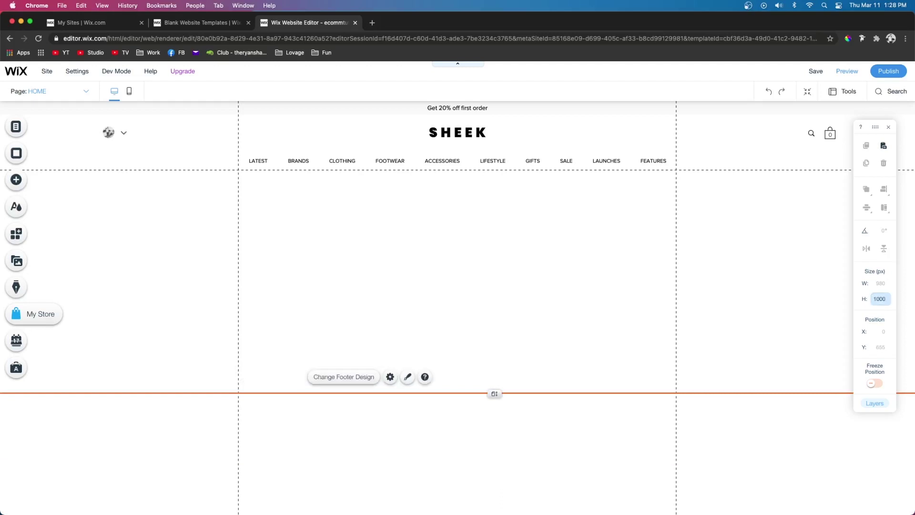
# Give the footer a plain themed design with a solid grey background.
pyautogui.scroll(-5, 474, 321)
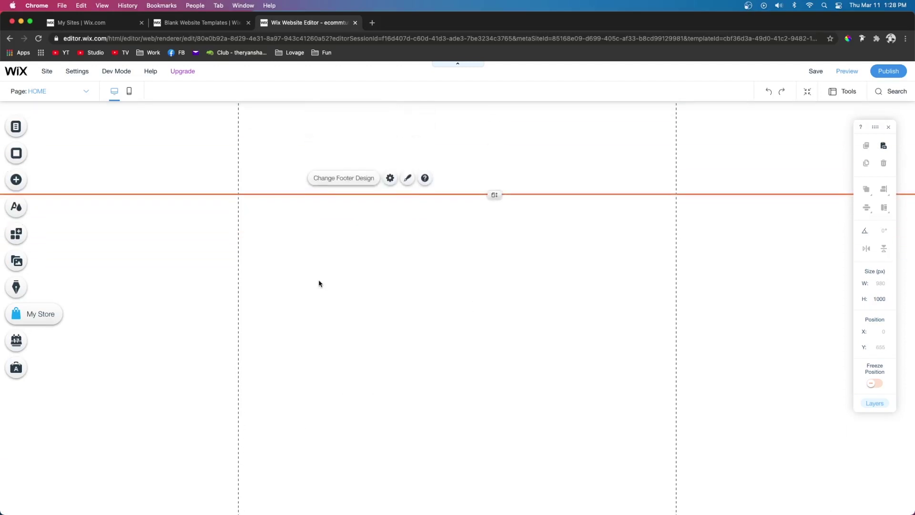
pyautogui.scroll(2, 413, 249)
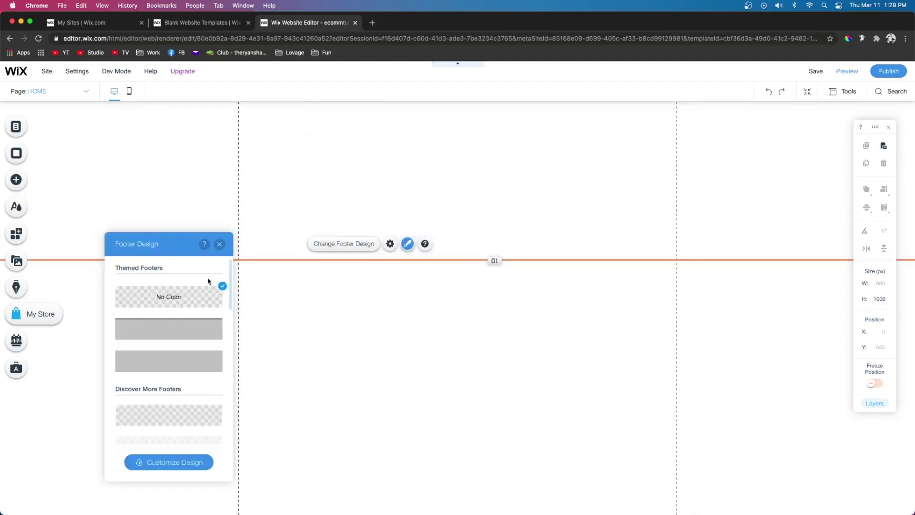
pyautogui.click(167, 361)
pyautogui.click(157, 320)
pyautogui.click(213, 393)
pyautogui.click(229, 389)
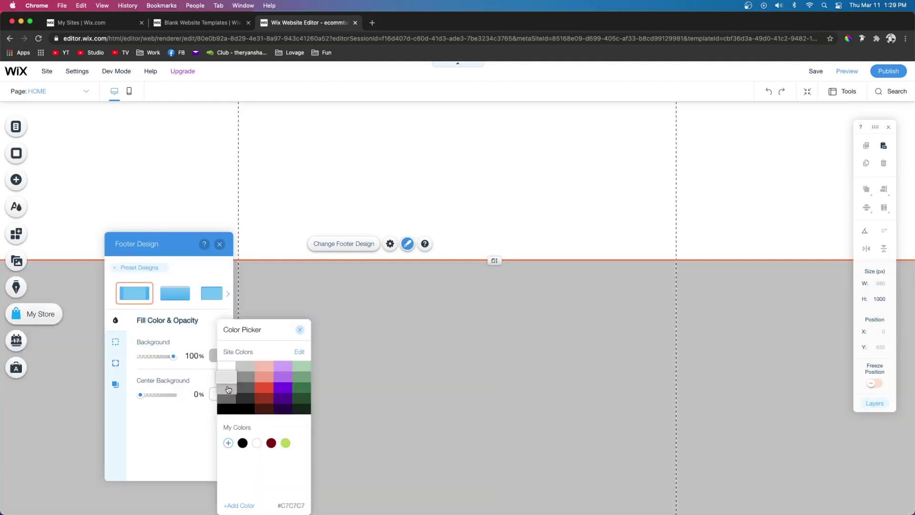
pyautogui.press('Escape')
# Add a blank Classic strip, move it into the top of the footer, and check it in the preview.
pyautogui.click(16, 180)
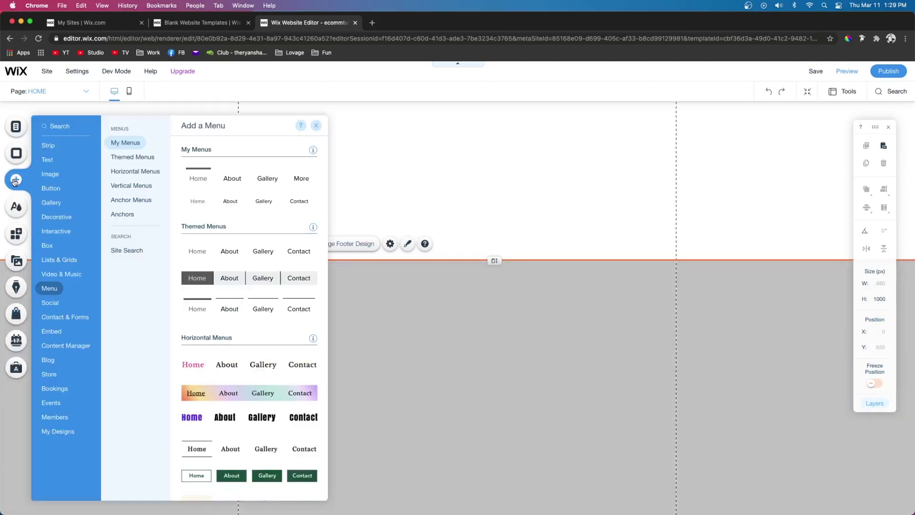
pyautogui.click(49, 146)
pyautogui.click(202, 363)
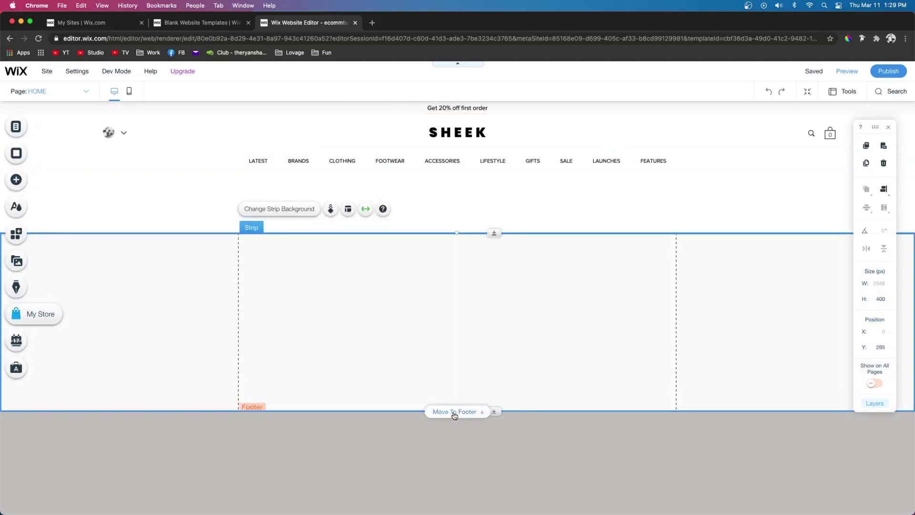
pyautogui.click(454, 412)
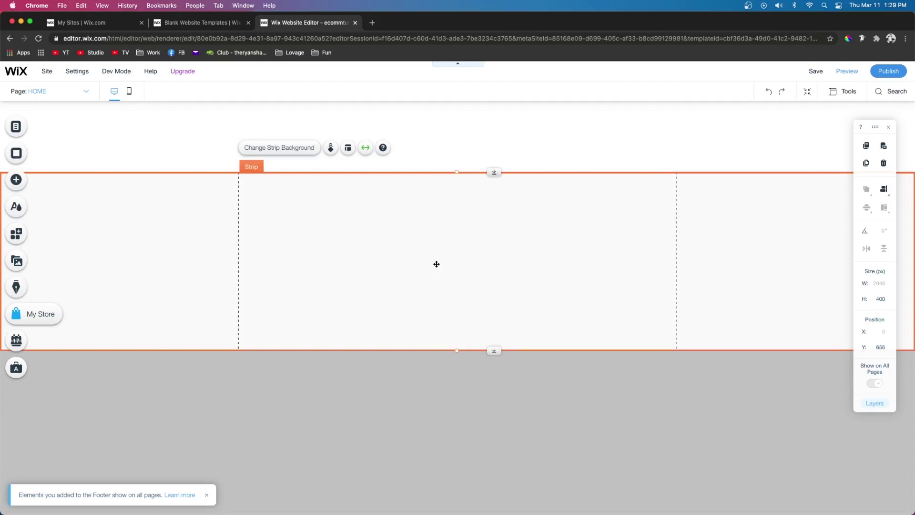
pyautogui.press('super+shift+p')
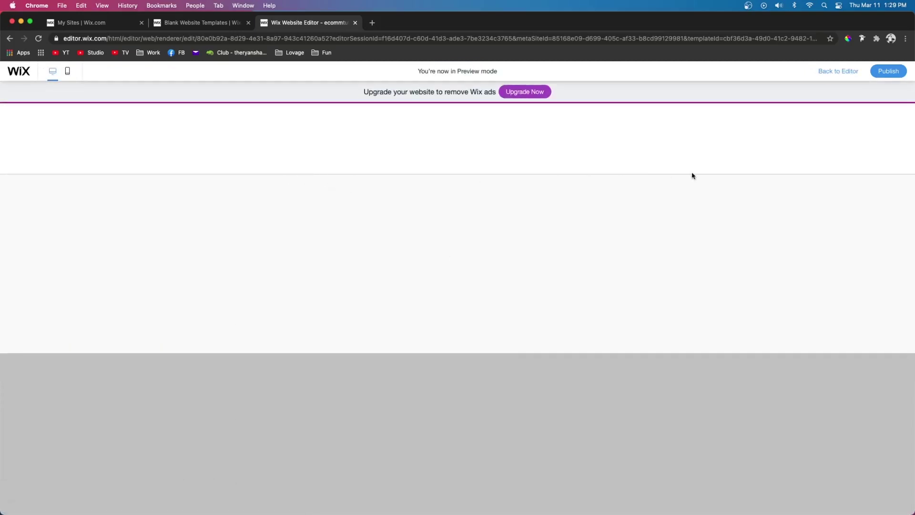
pyautogui.click(838, 72)
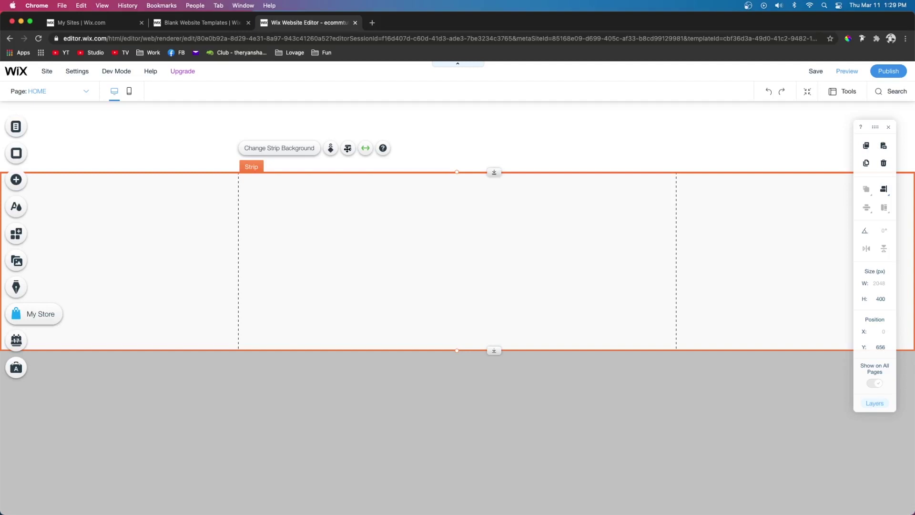
# Split the footer strip into two columns.
pyautogui.click(349, 148)
pyautogui.click(167, 183)
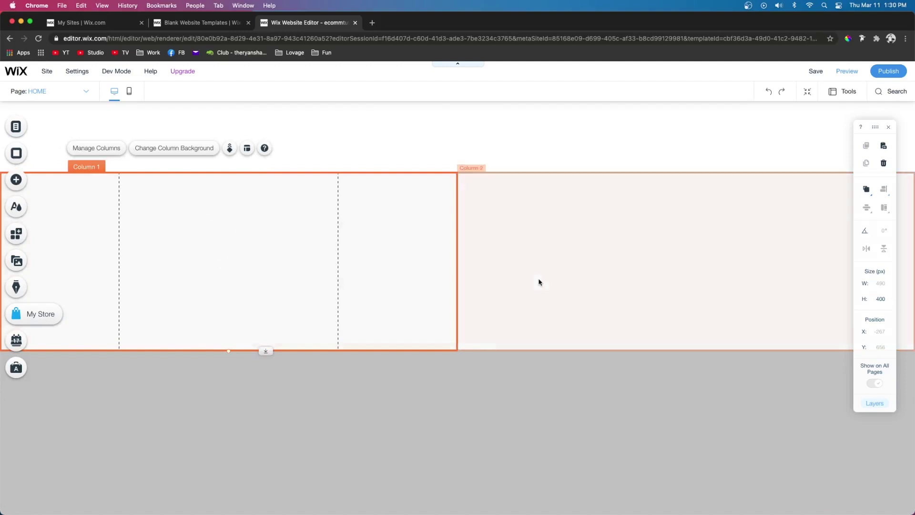
# Add a Subscribe form from the Contact & Forms elements and place it in the footer strip's second column.
pyautogui.click(617, 262)
pyautogui.click(16, 179)
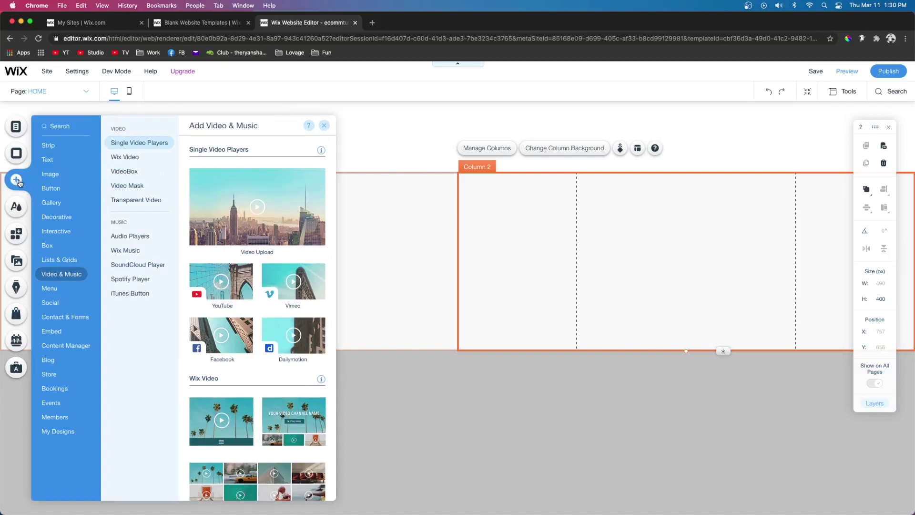
pyautogui.click(56, 317)
pyautogui.click(122, 271)
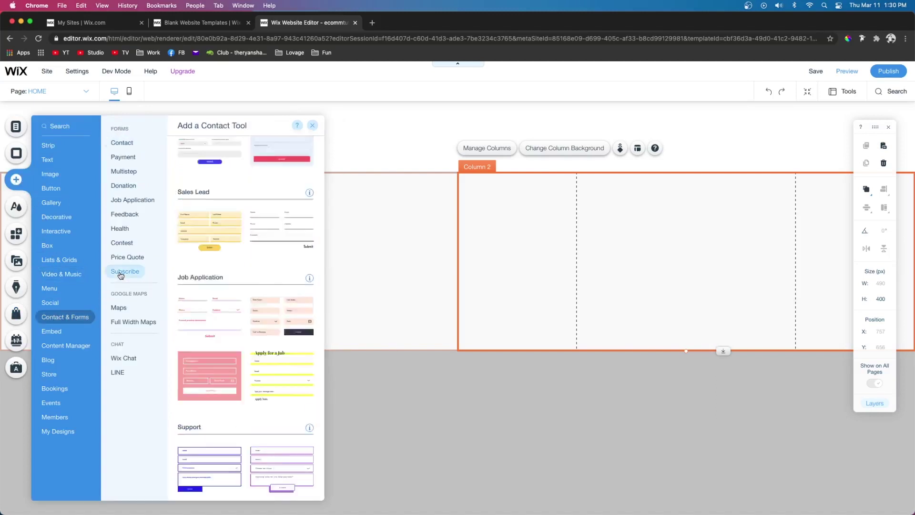
pyautogui.moveTo(466, 262); pyautogui.dragTo(696, 266)
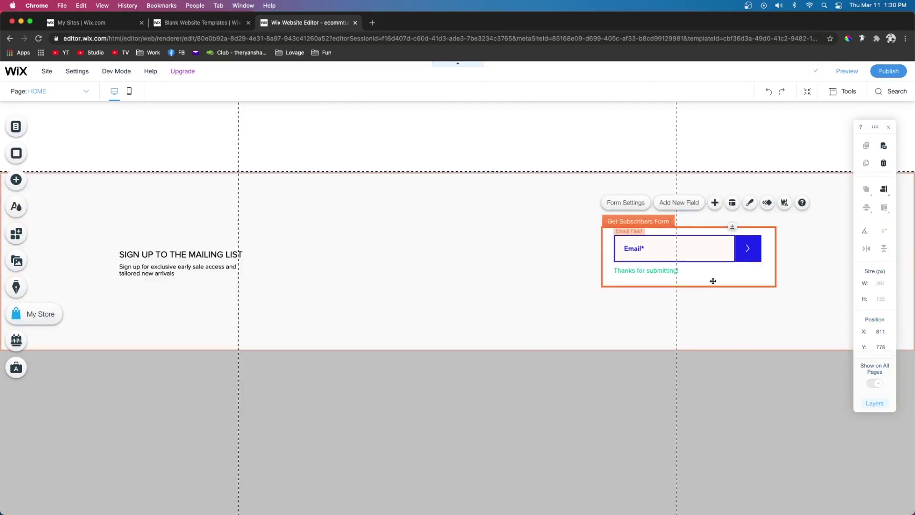
# Give the subscribe form's input fields a 0% opacity fill and a bottom-only black border 1 px wide.
pyautogui.click(752, 206)
pyautogui.click(522, 287)
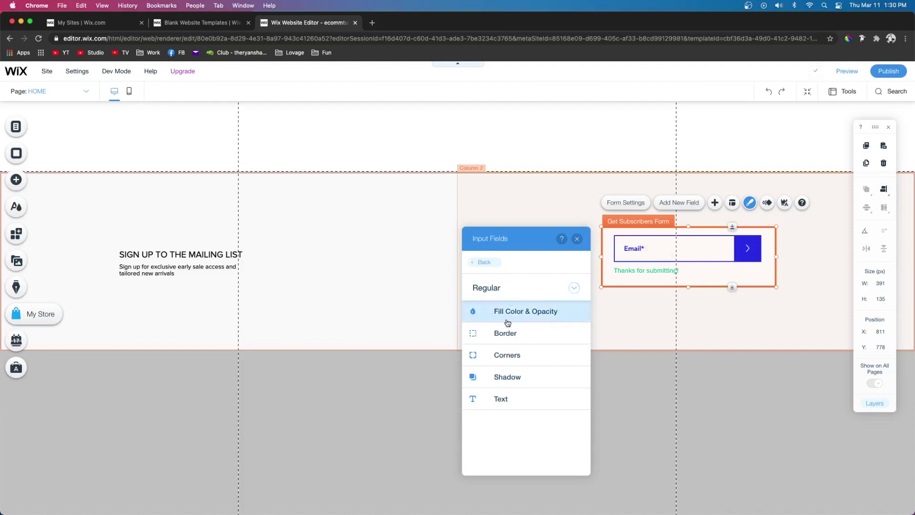
pyautogui.click(508, 321)
pyautogui.moveTo(527, 352); pyautogui.dragTo(453, 348)
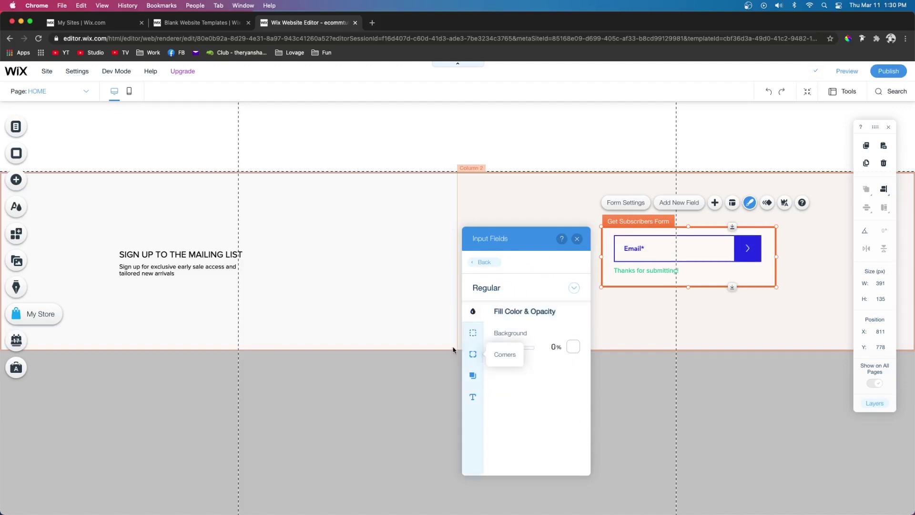
pyautogui.click(472, 332)
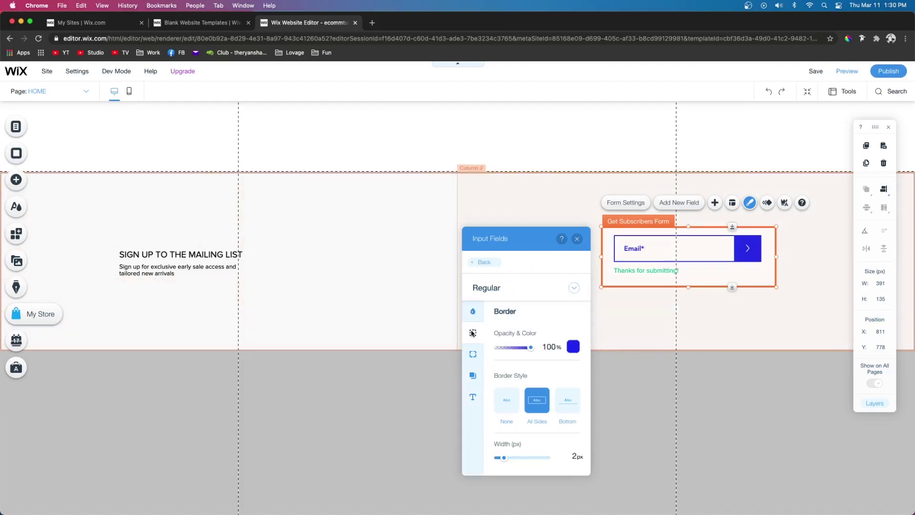
pyautogui.click(565, 406)
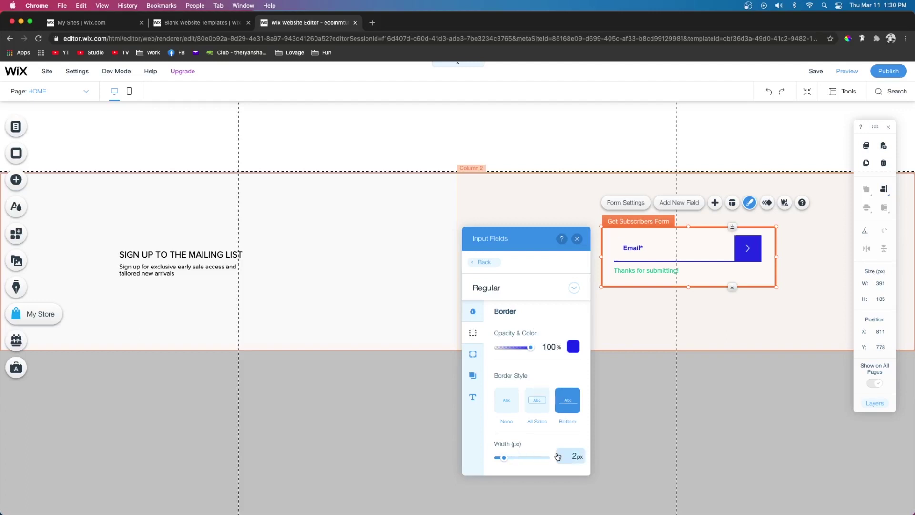
pyautogui.press('Down')
pyautogui.click(574, 347)
pyautogui.click(603, 409)
# Set the input fields' title font to Proxima Nova and make the title and required-mark colors black.
pyautogui.click(473, 396)
pyautogui.scroll(-2, 531, 427)
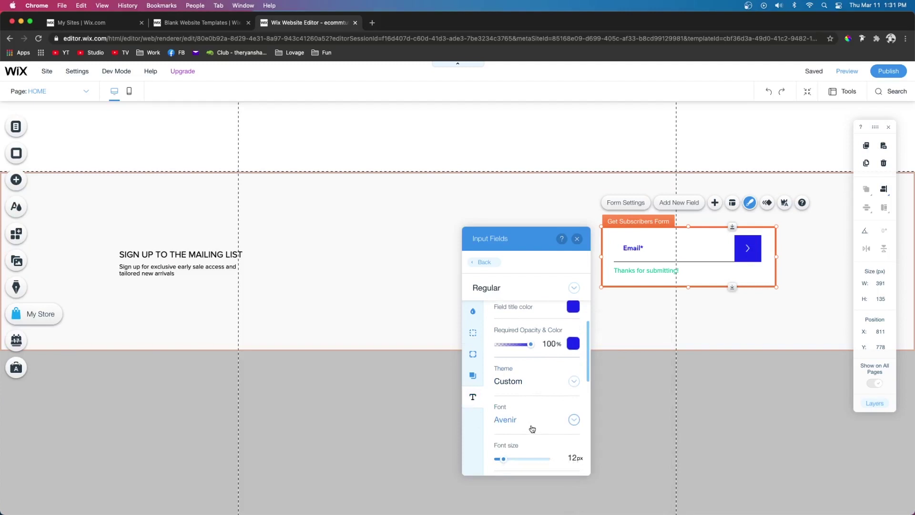
pyautogui.click(527, 426)
pyautogui.write('Proxima Nova')
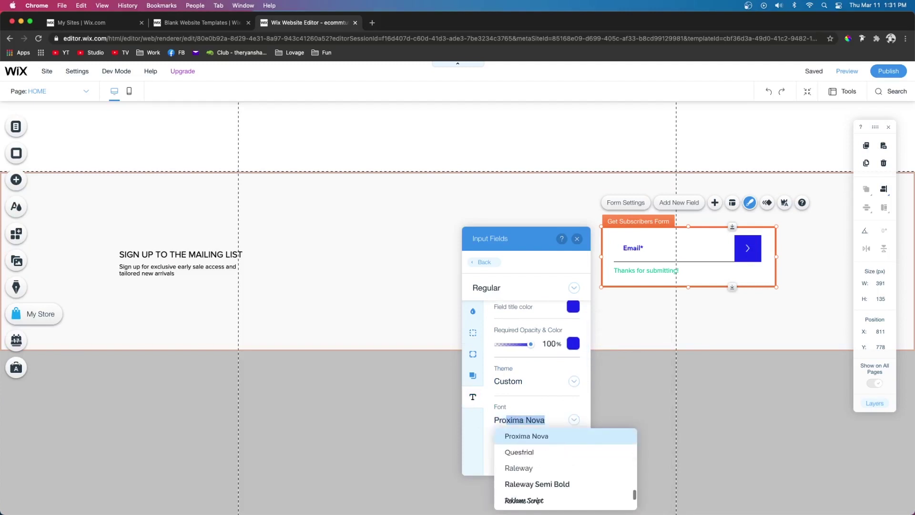
pyautogui.click(524, 440)
pyautogui.click(573, 344)
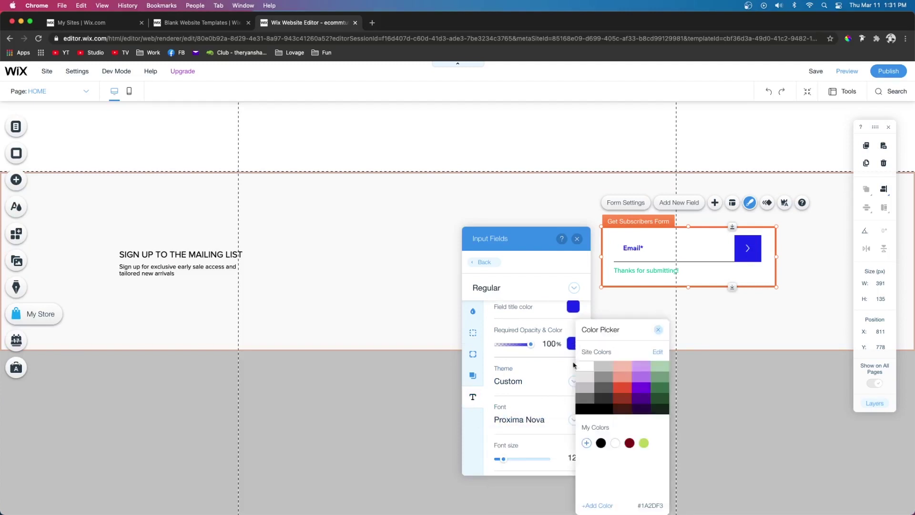
pyautogui.click(610, 410)
pyautogui.click(573, 307)
pyautogui.click(484, 349)
pyautogui.click(539, 269)
# Make the input fields' placeholder and input text black and set the input text font to Proxima Nova.
pyautogui.scroll(-3, 540, 351)
pyautogui.scroll(-1, 540, 350)
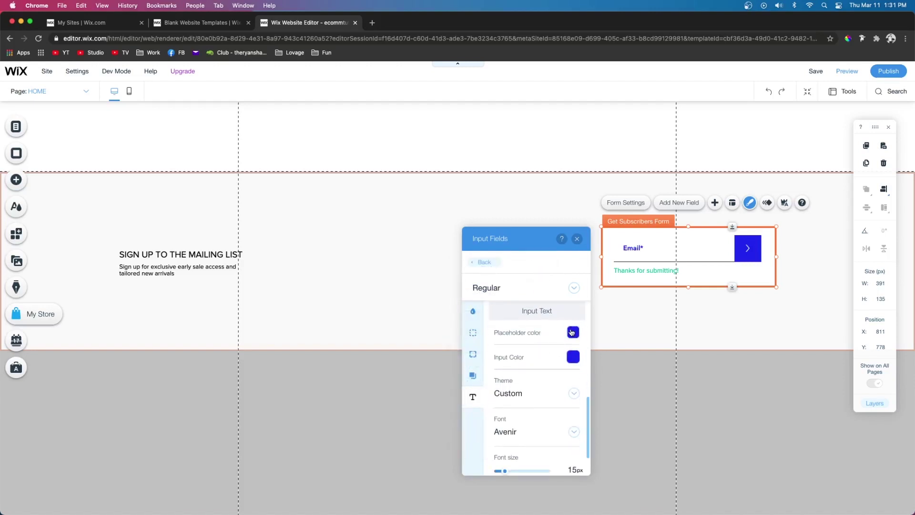
pyautogui.click(573, 332)
pyautogui.click(541, 349)
pyautogui.click(573, 356)
pyautogui.click(484, 349)
pyautogui.click(538, 269)
pyautogui.click(536, 393)
pyautogui.scroll(-1, 537, 399)
pyautogui.click(520, 394)
pyautogui.scroll(-10, 520, 400)
pyautogui.scroll(-3, 521, 400)
pyautogui.click(524, 410)
# For the input fields' Hover state, set a 0% opacity fill and a bottom-only black border 1 px wide.
pyautogui.click(574, 287)
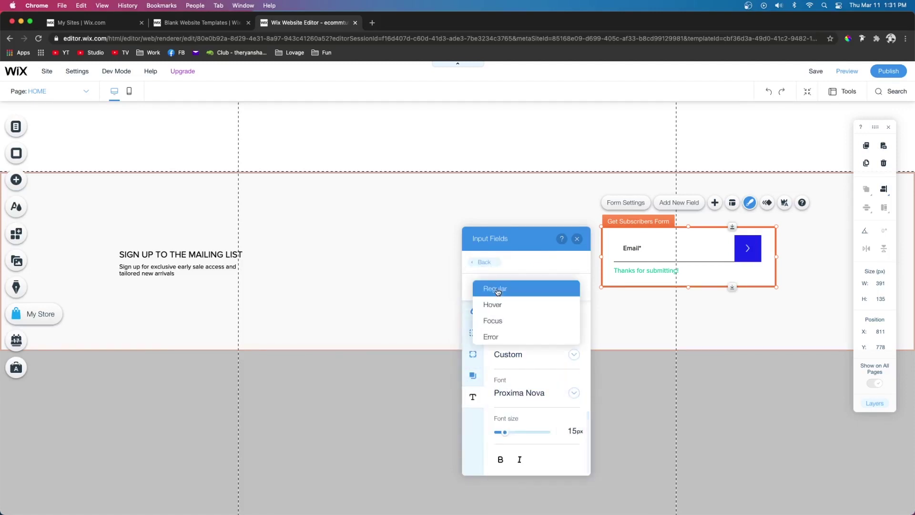
pyautogui.click(498, 304)
pyautogui.moveTo(530, 346); pyautogui.dragTo(474, 348)
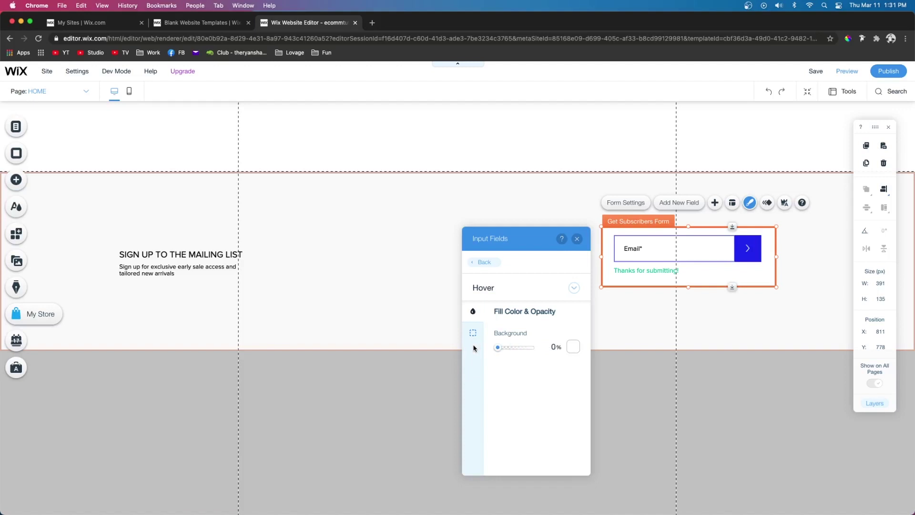
pyautogui.click(473, 332)
pyautogui.click(567, 400)
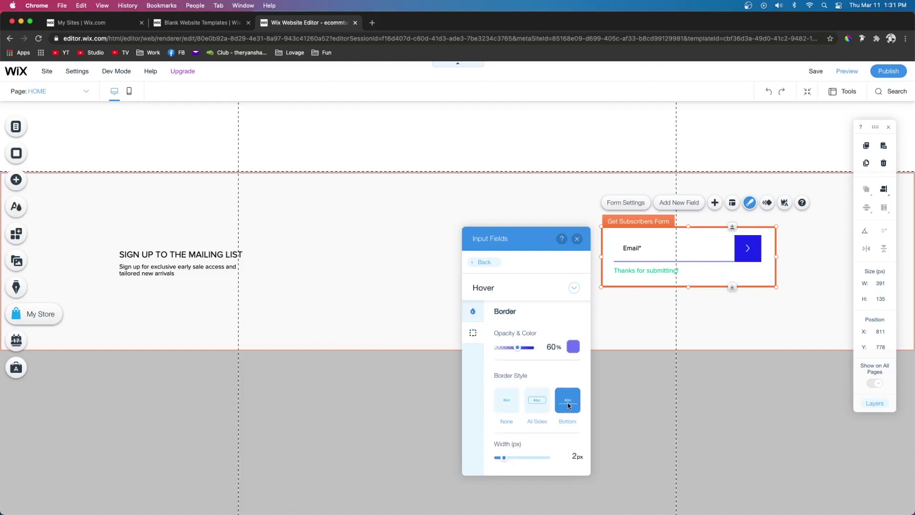
pyautogui.click(571, 346)
pyautogui.click(601, 398)
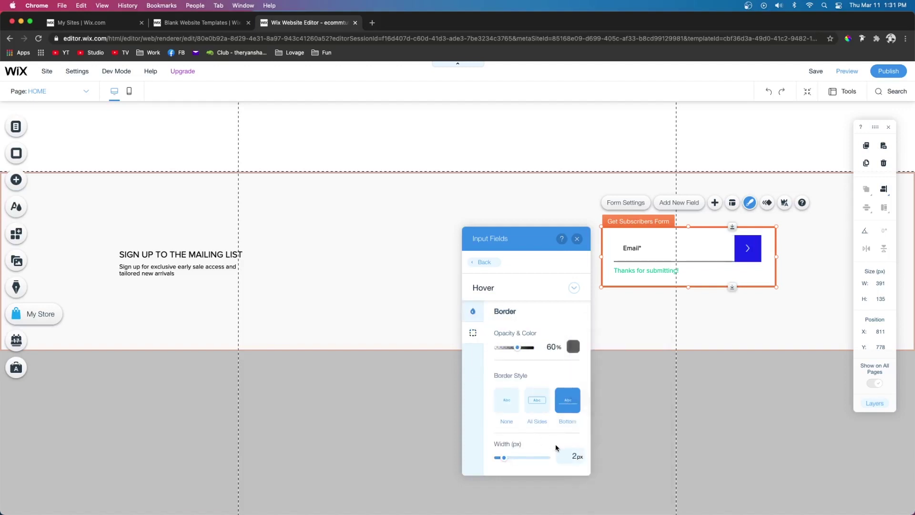
# For the input fields' Focus state, set a bottom-only black border 1 px wide with 100% opacity.
pyautogui.click(548, 287)
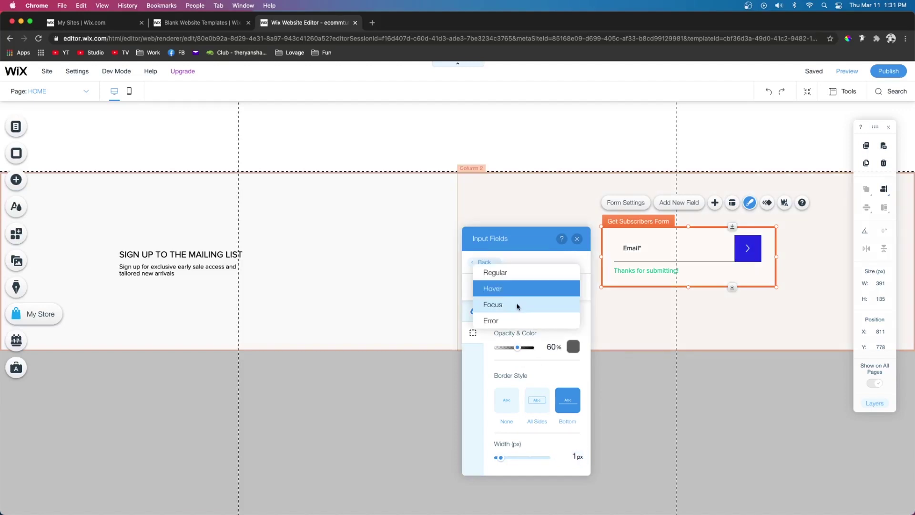
pyautogui.click(518, 305)
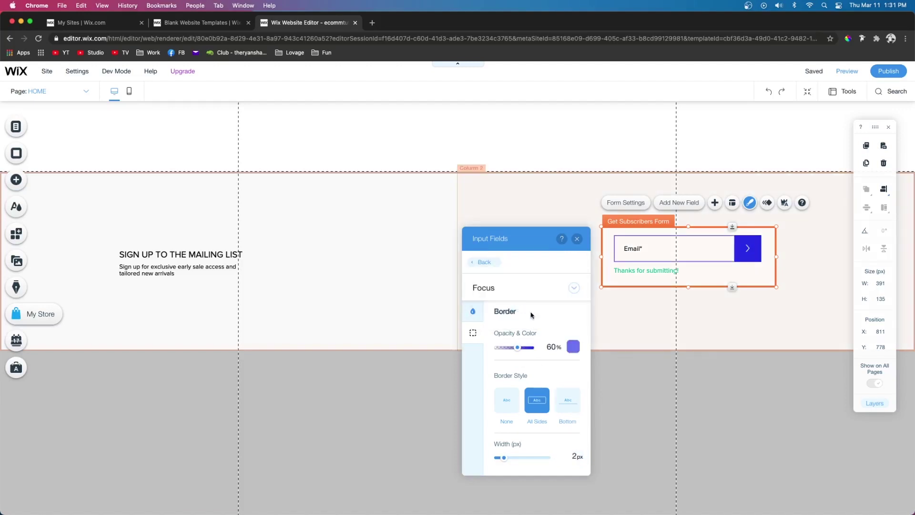
pyautogui.click(568, 404)
pyautogui.click(573, 347)
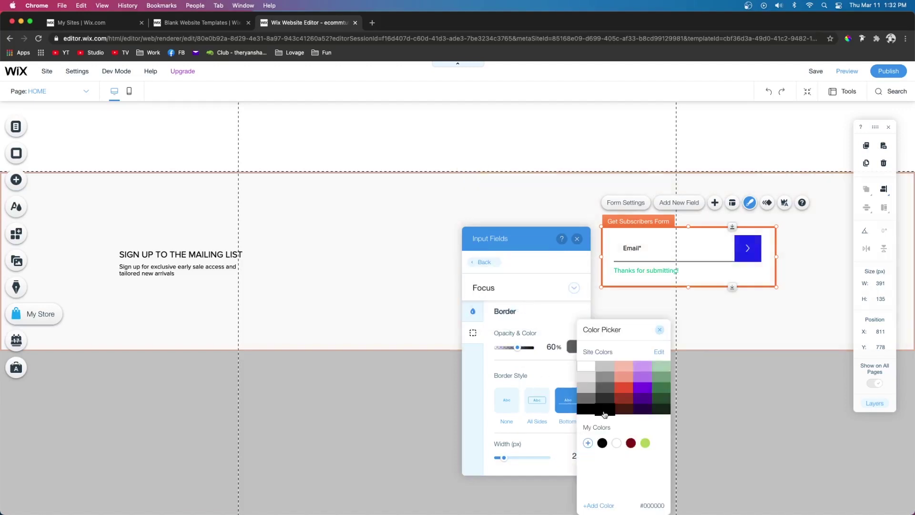
pyautogui.click(604, 413)
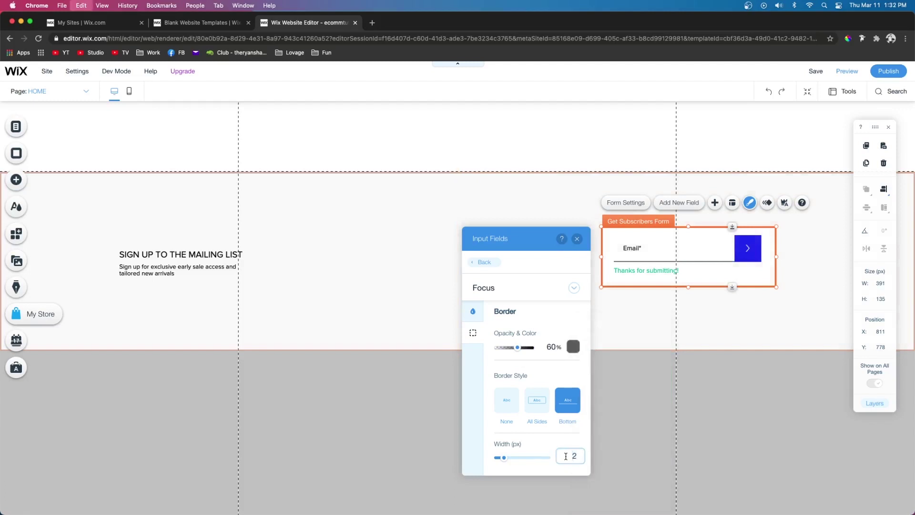
pyautogui.press('Down')
pyautogui.moveTo(517, 347); pyautogui.dragTo(541, 350)
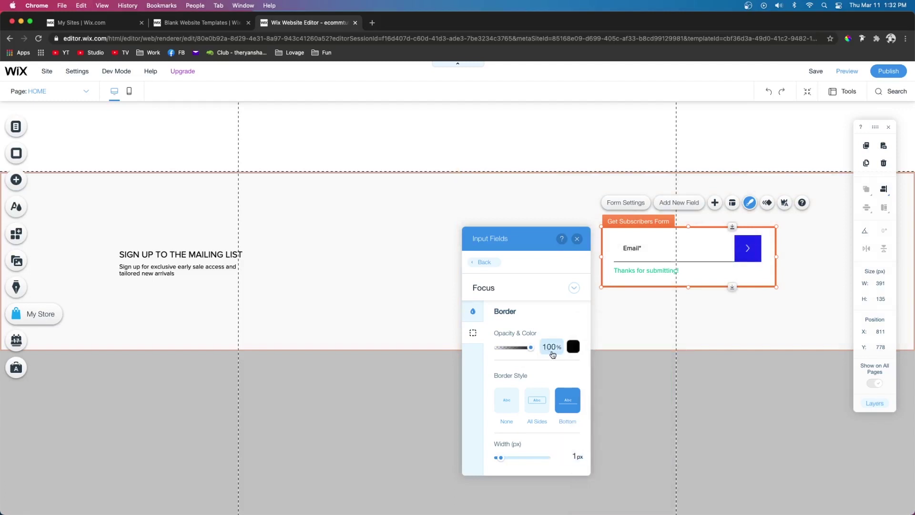
# Lower the border opacity of the input fields' Error state to 25%.
pyautogui.click(505, 288)
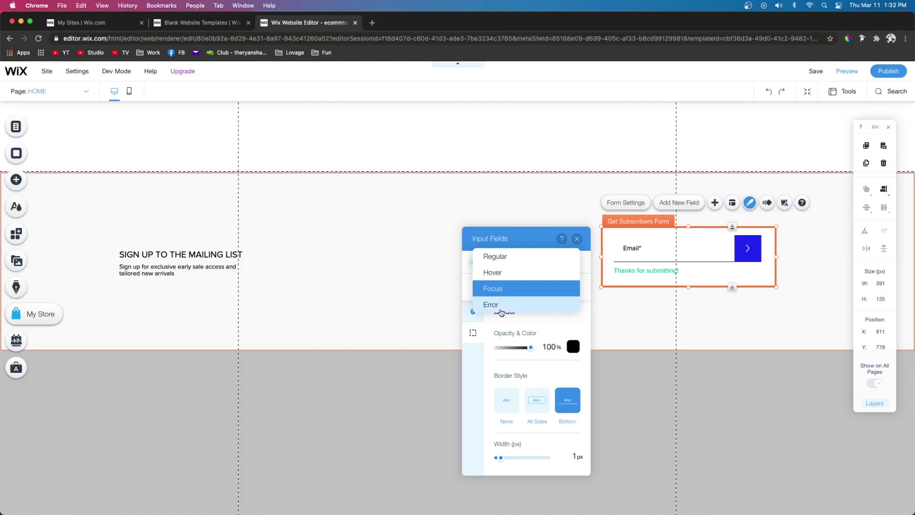
pyautogui.click(503, 307)
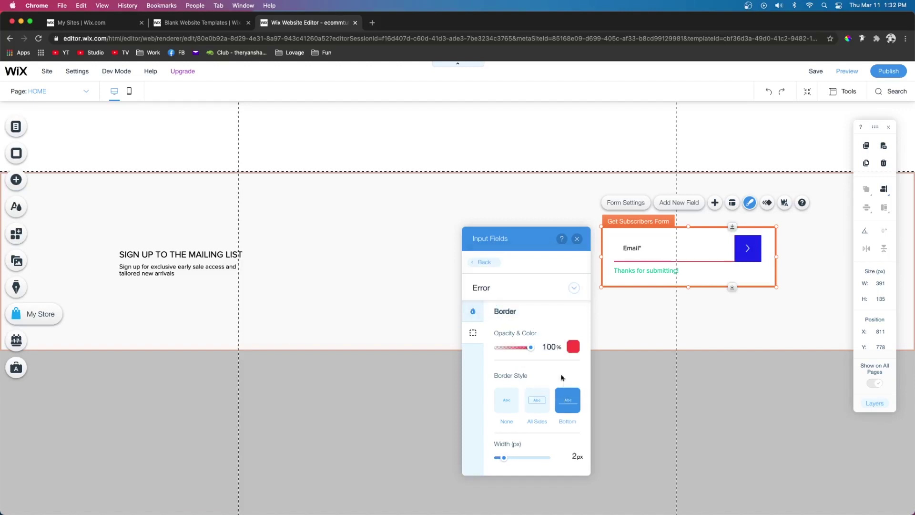
pyautogui.moveTo(527, 350); pyautogui.dragTo(506, 350)
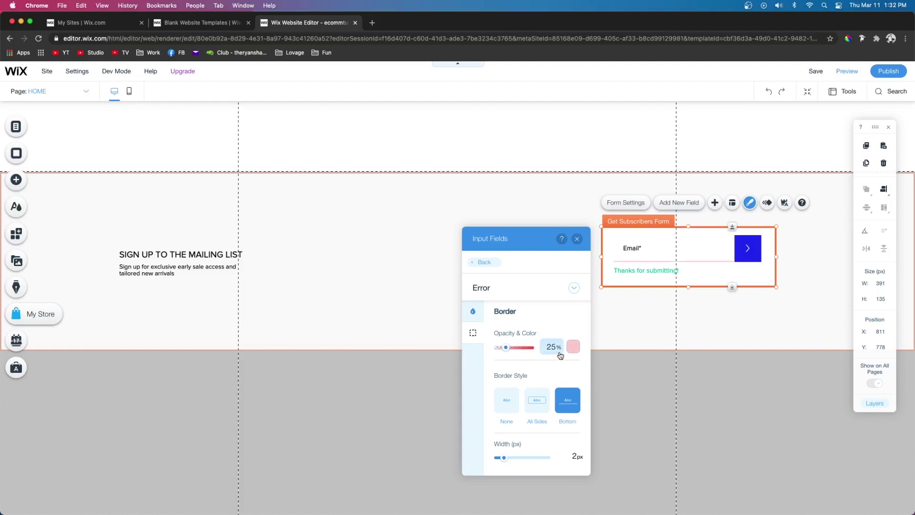
# Make the submit button's regular background transparent and its arrow text black.
pyautogui.click(747, 248)
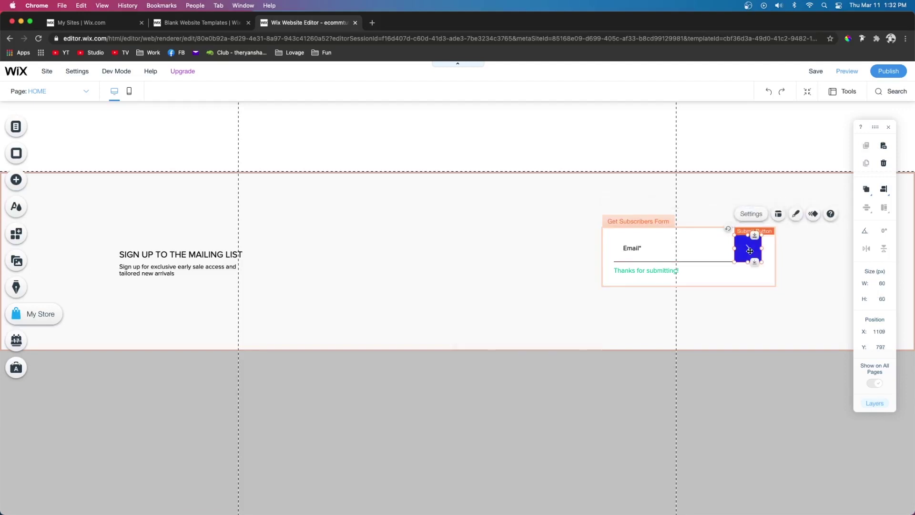
pyautogui.click(796, 214)
pyautogui.click(663, 249)
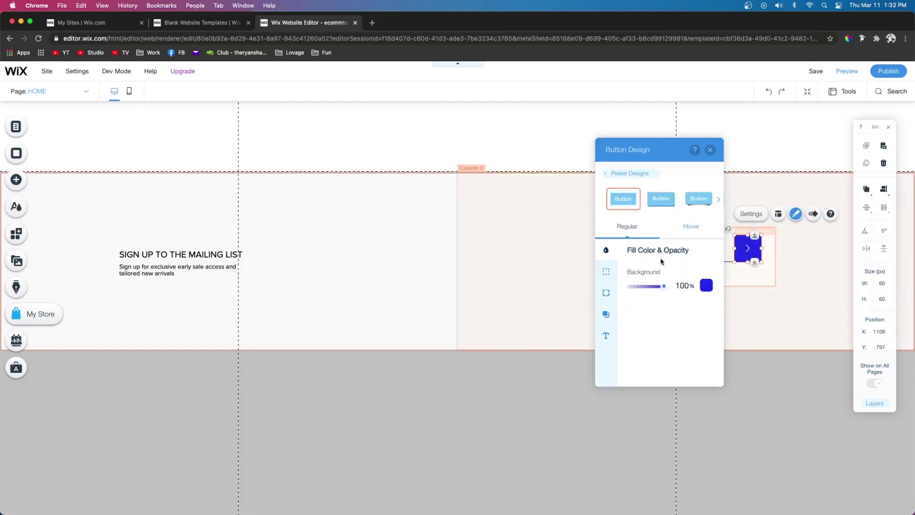
pyautogui.moveTo(658, 291); pyautogui.dragTo(628, 288)
pyautogui.scroll(-8, 619, 291)
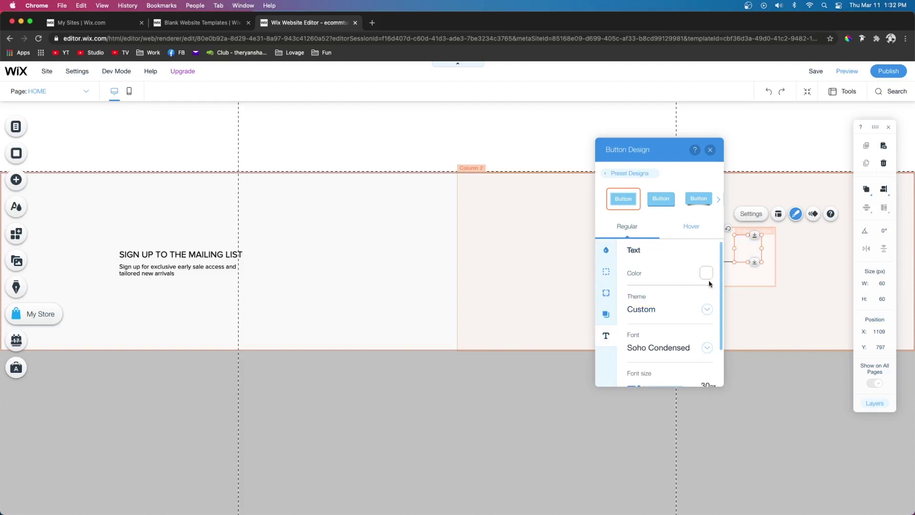
pyautogui.click(709, 273)
pyautogui.click(655, 249)
pyautogui.click(617, 259)
# Make the submit button's hover border transparent and adjust its hover fill color.
pyautogui.click(690, 228)
pyautogui.click(690, 228)
pyautogui.click(606, 272)
pyautogui.moveTo(664, 286); pyautogui.dragTo(604, 291)
pyautogui.click(606, 250)
pyautogui.click(706, 284)
pyautogui.click(617, 230)
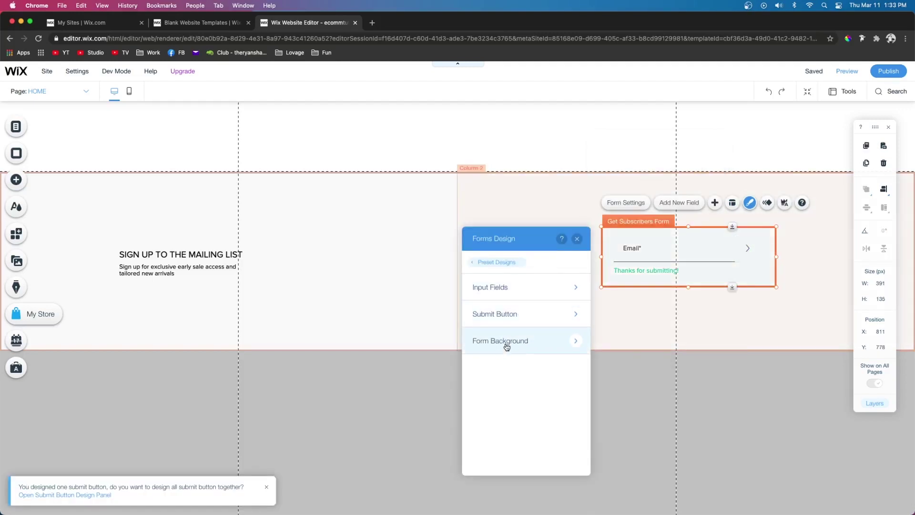
# Set the subscribe form's background opacity to 0%.
pyautogui.click(510, 340)
pyautogui.click(538, 288)
pyautogui.moveTo(527, 321); pyautogui.dragTo(490, 323)
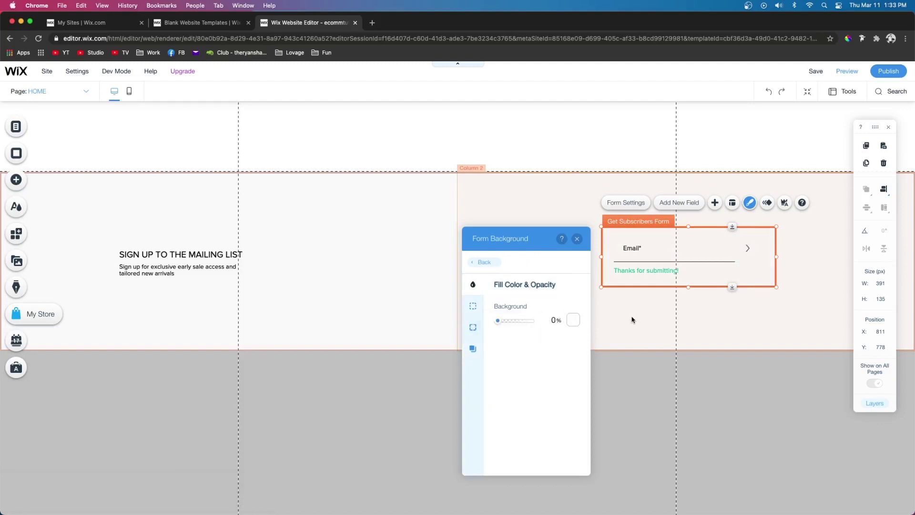
# Recolor the form's "Thanks for submitting!" success message text black.
pyautogui.click(636, 273)
pyautogui.click(637, 272)
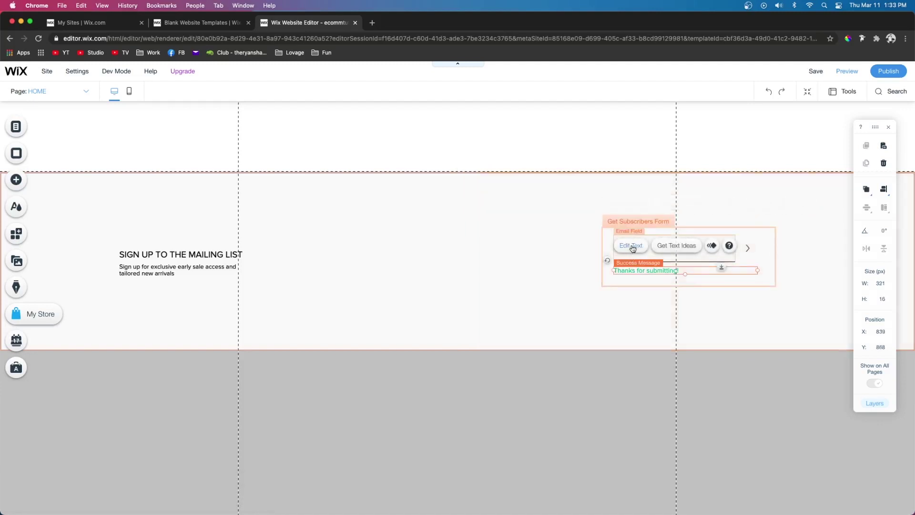
pyautogui.click(632, 246)
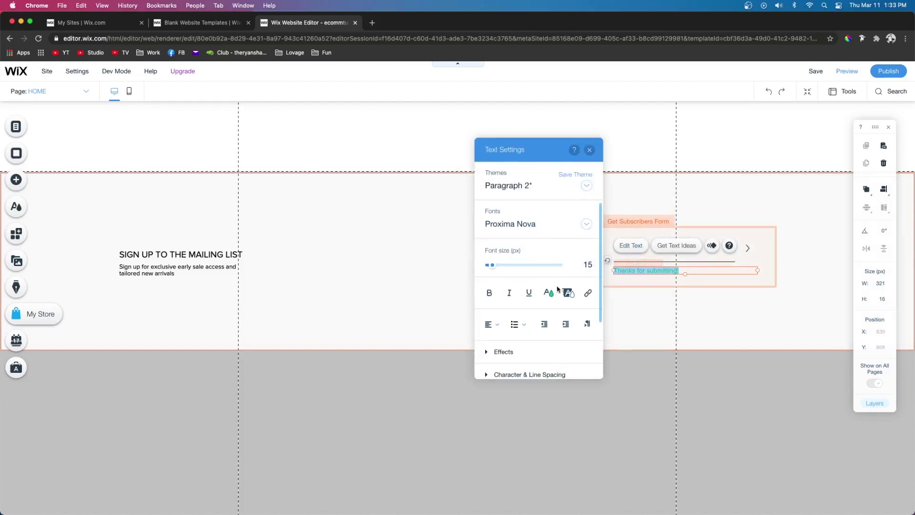
pyautogui.click(590, 150)
pyautogui.click(645, 249)
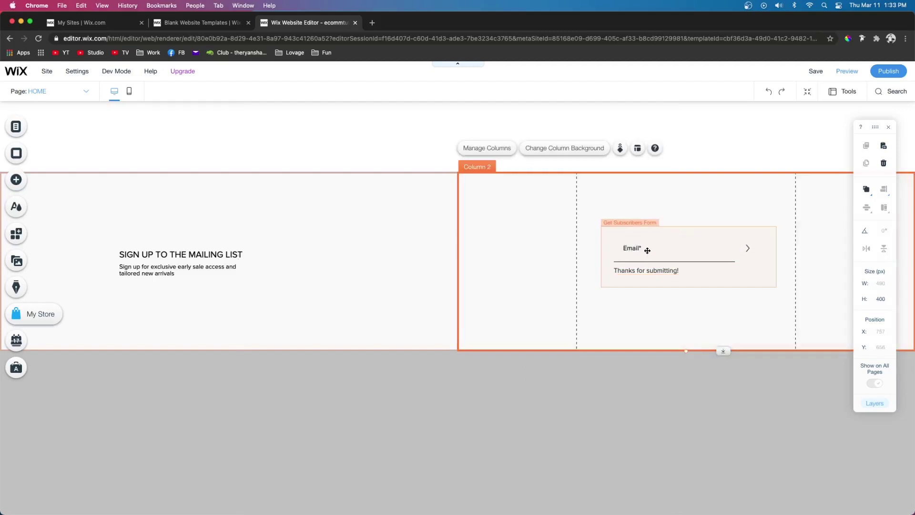
# Widen the subscribe form on both sides so it spans nearly the full width between the column's guides.
pyautogui.click(614, 249)
pyautogui.moveTo(601, 256); pyautogui.dragTo(571, 255)
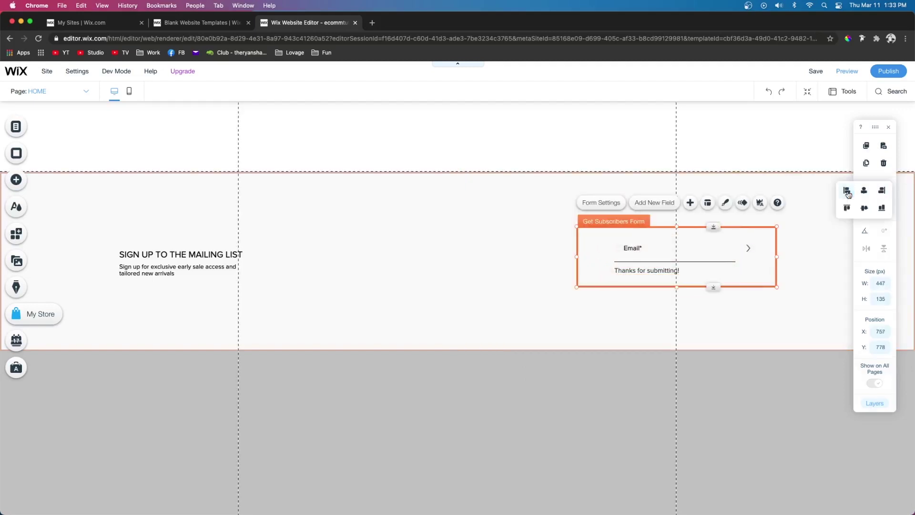
pyautogui.click(786, 256)
pyautogui.click(765, 258)
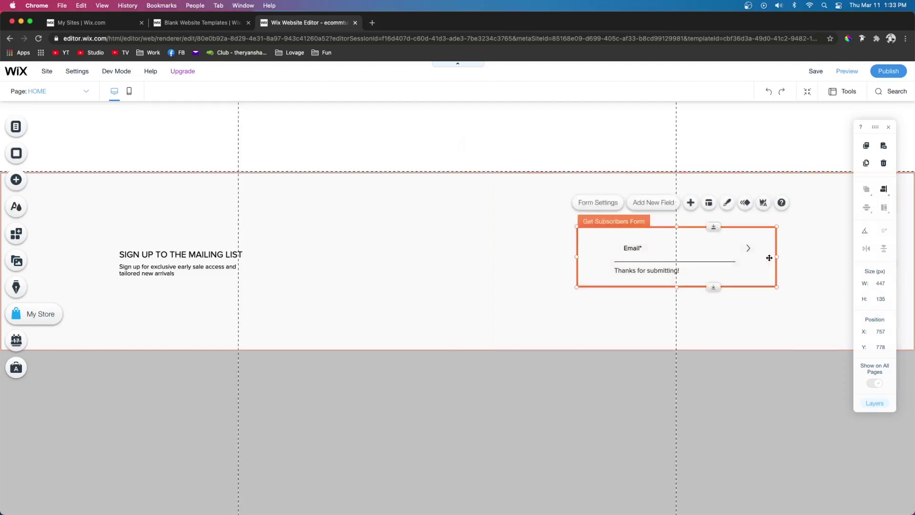
pyautogui.moveTo(777, 258); pyautogui.dragTo(793, 258)
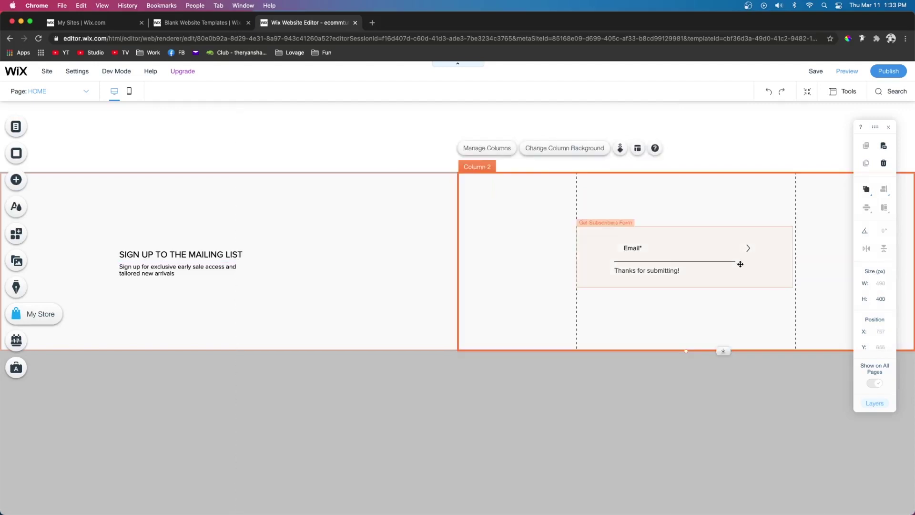
# Align the email field to the form's left edge and widen it to reach the form's right edge.
pyautogui.click(675, 253)
pyautogui.click(675, 253)
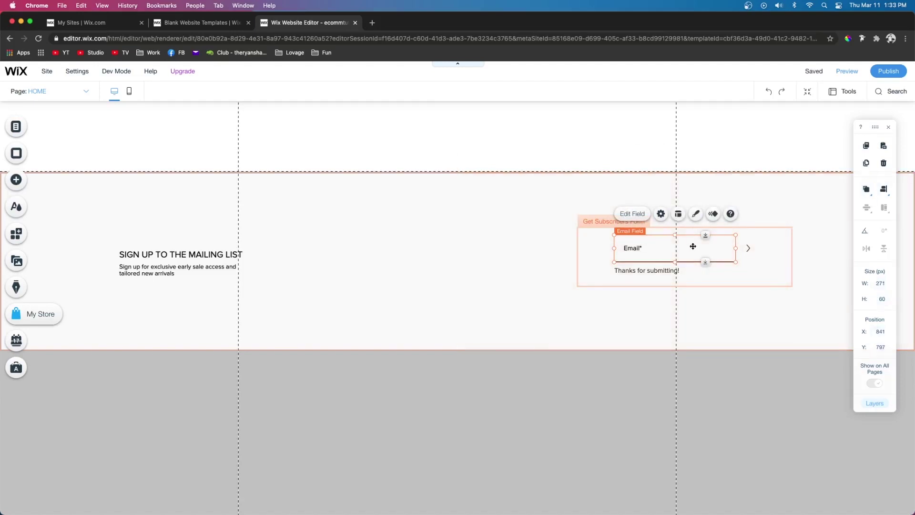
pyautogui.moveTo(866, 207)
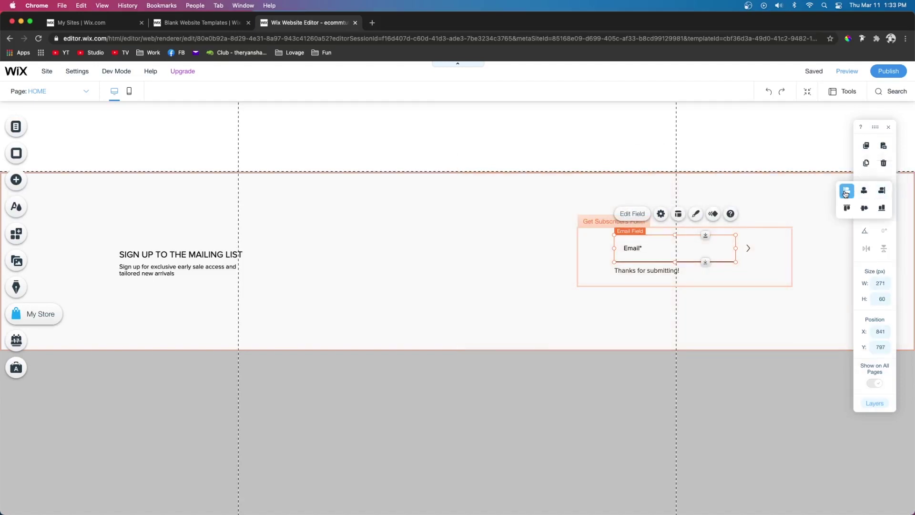
pyautogui.click(845, 192)
pyautogui.moveTo(697, 248); pyautogui.dragTo(793, 249)
# Align the subscribe form's arrow submit button to the form's right edge.
pyautogui.click(748, 249)
pyautogui.moveTo(866, 208)
pyautogui.click(881, 190)
# Align the "Thanks for submitting!" success message to the form's left edge and preview the site.
pyautogui.click(644, 272)
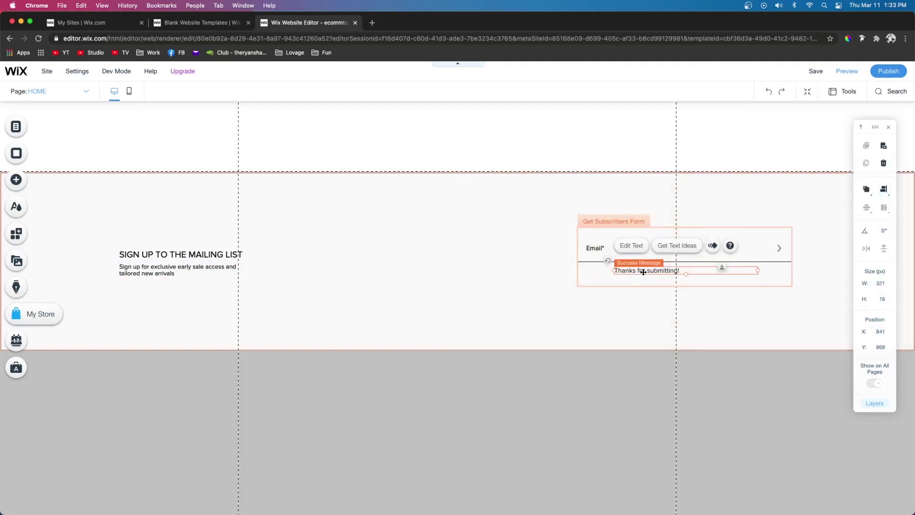
pyautogui.moveTo(867, 207)
pyautogui.click(847, 191)
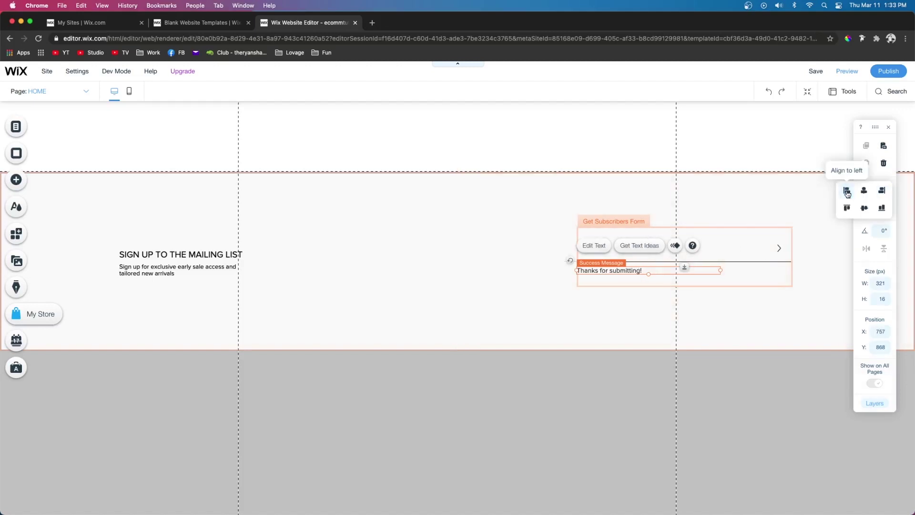
pyautogui.click(845, 73)
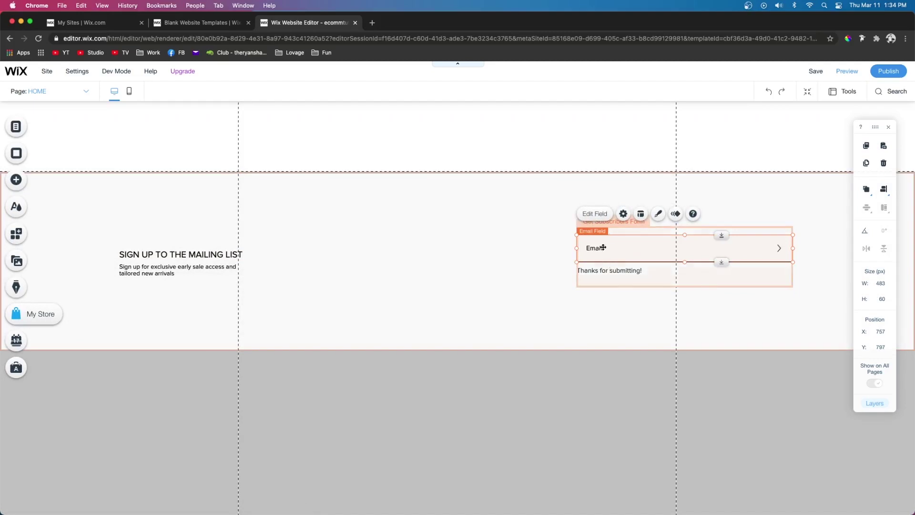
# Show the email field's title as "Email Address" and set its initial text to None.
pyautogui.click(595, 213)
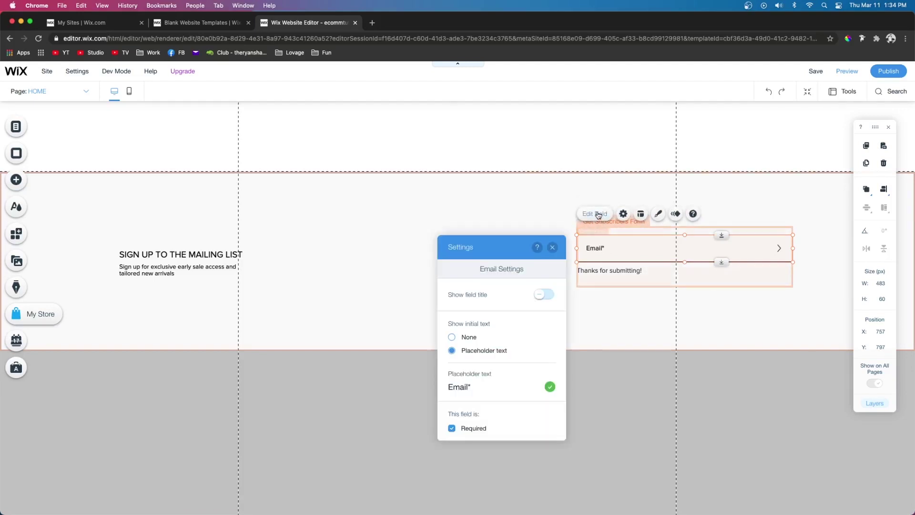
pyautogui.click(544, 294)
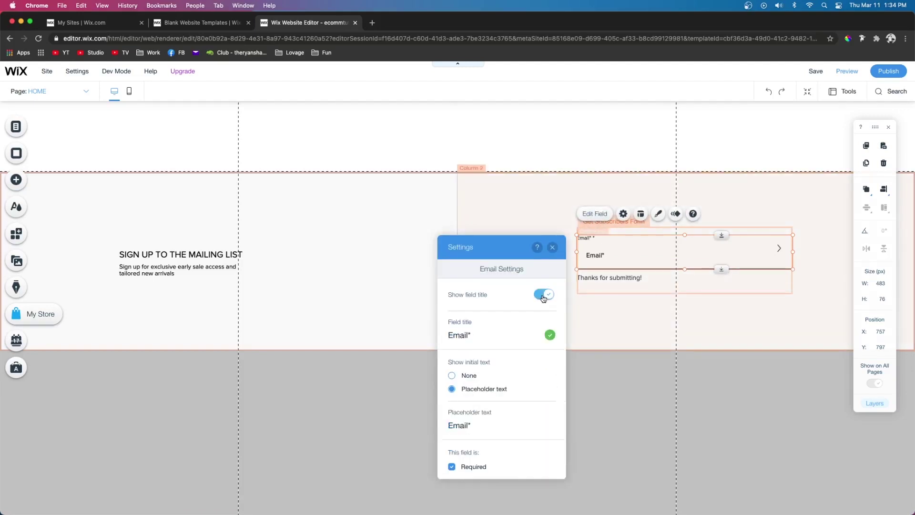
pyautogui.click(466, 376)
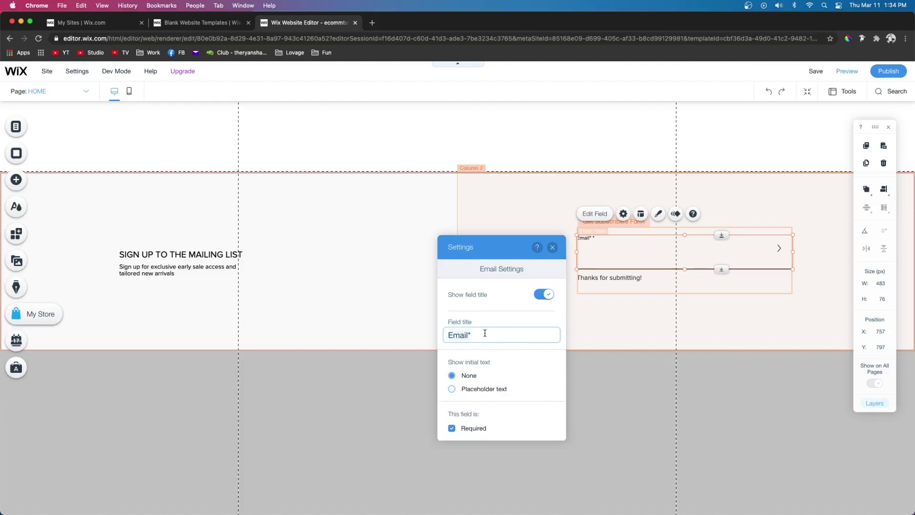
pyautogui.press('super+a')
pyautogui.write('Email')
pyautogui.click(439, 253)
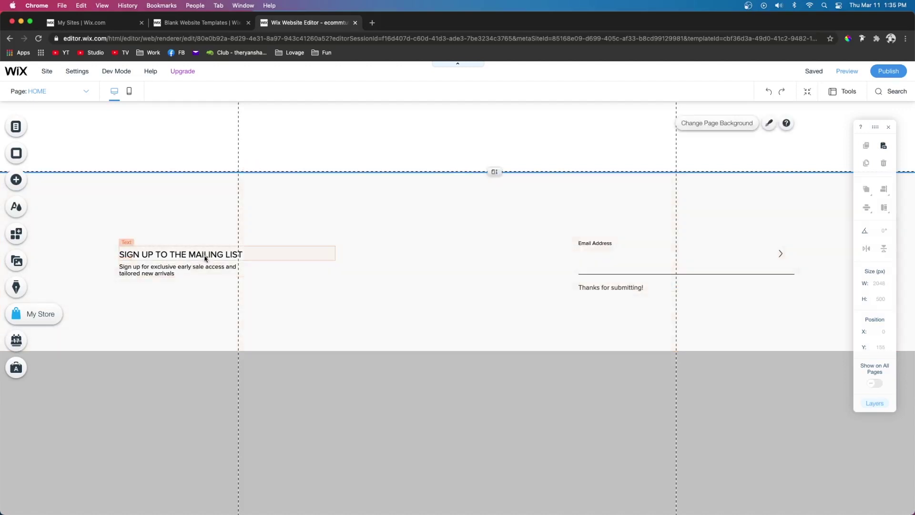
# Examine the lower footer strip's columns, SHEEK logo, menu links and copyright line.
pyautogui.scroll(-3, 599, 369)
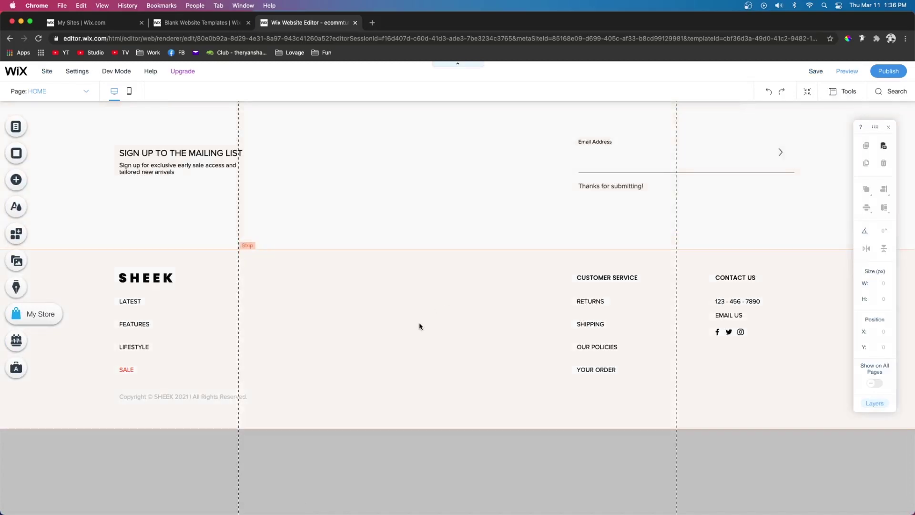
pyautogui.click(458, 313)
pyautogui.click(398, 315)
pyautogui.click(515, 319)
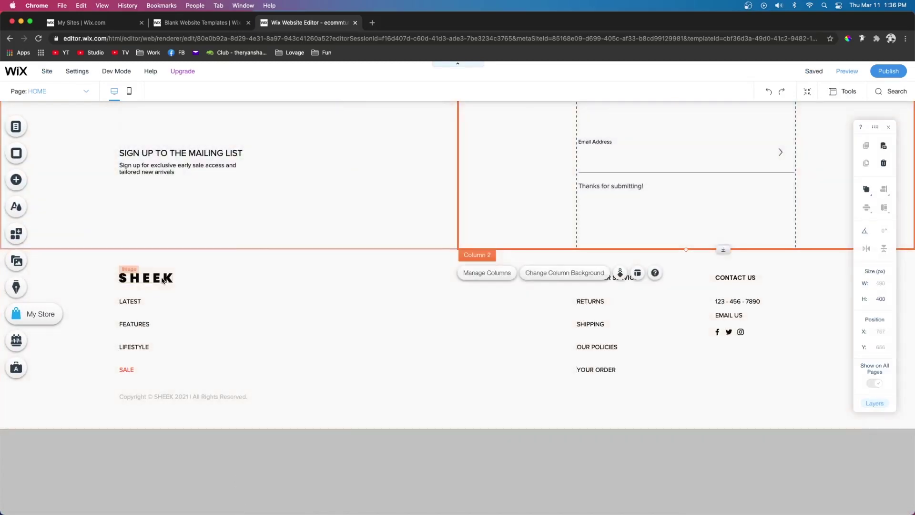
pyautogui.click(160, 278)
pyautogui.click(128, 320)
pyautogui.click(129, 344)
pyautogui.click(126, 369)
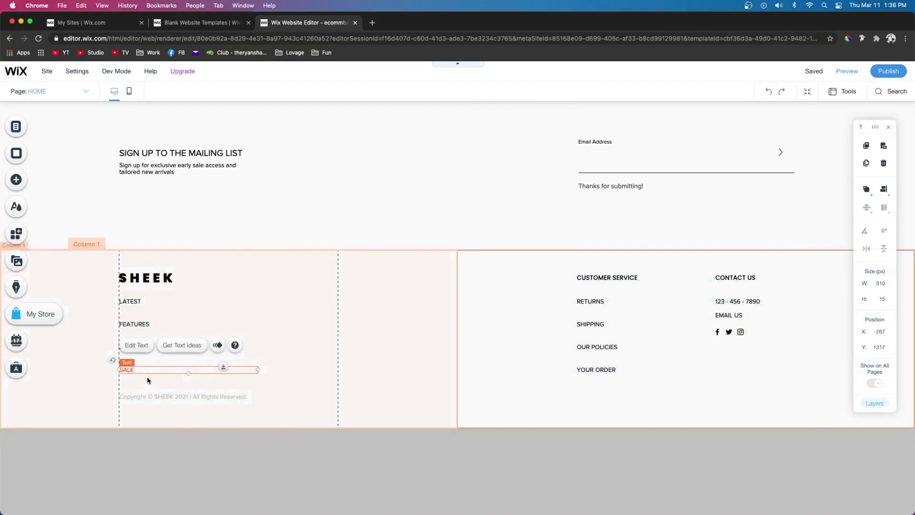
pyautogui.click(158, 396)
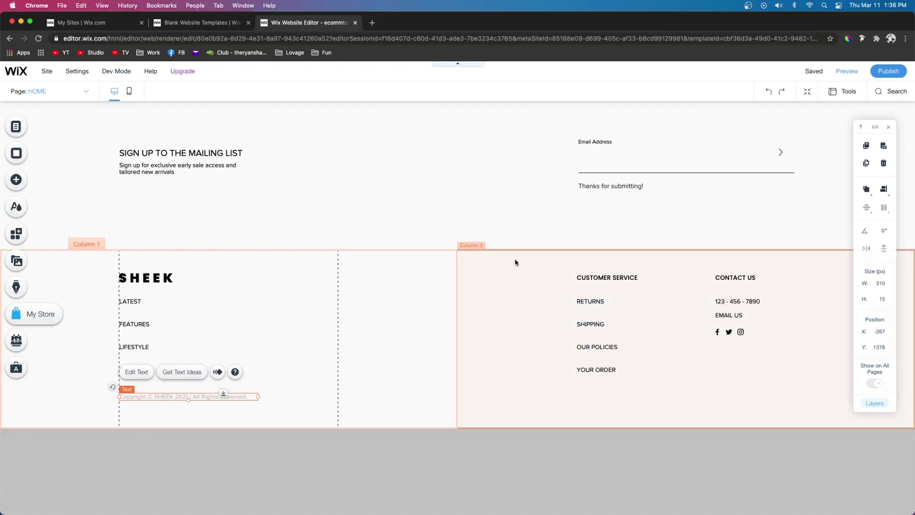
# Nudge the lower footer strip down 1 px from the mailing-list strip.
pyautogui.click(491, 271)
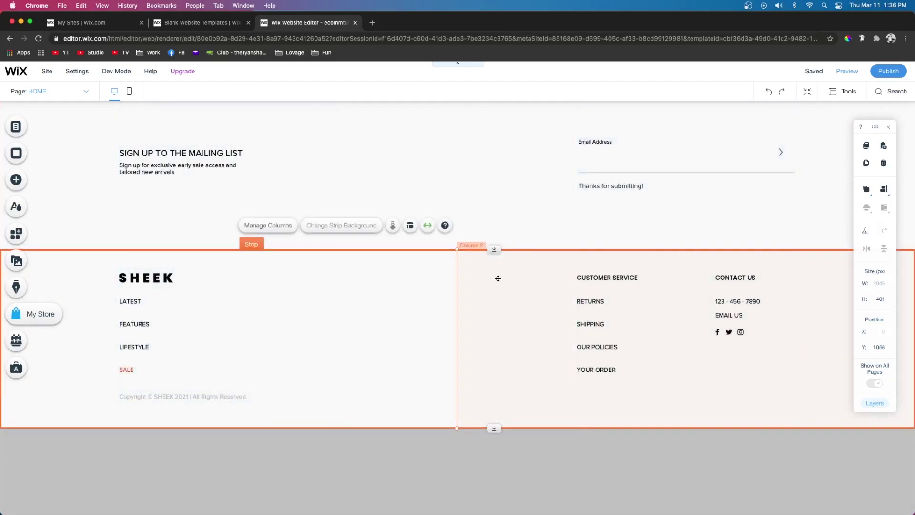
pyautogui.press('Down')
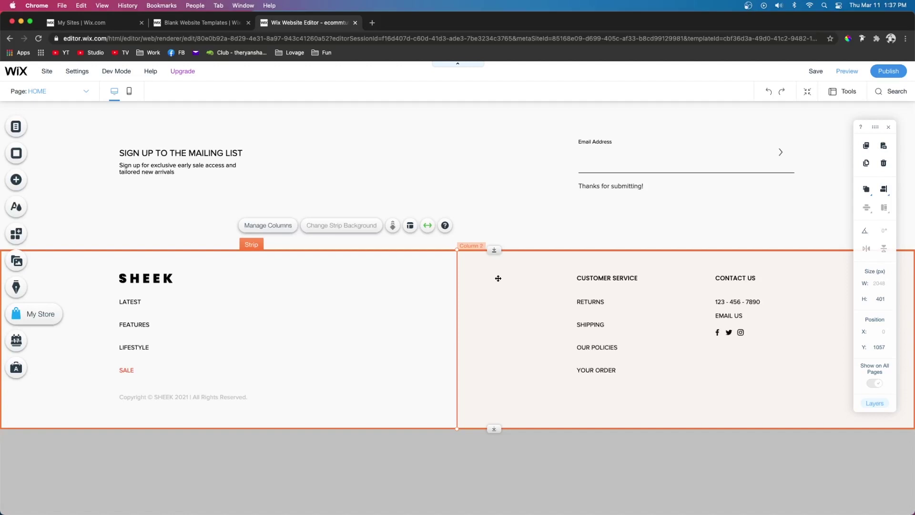
# Shorten the footer to about 831 px high, ending just below its lower strip, and preview the site.
pyautogui.click(431, 455)
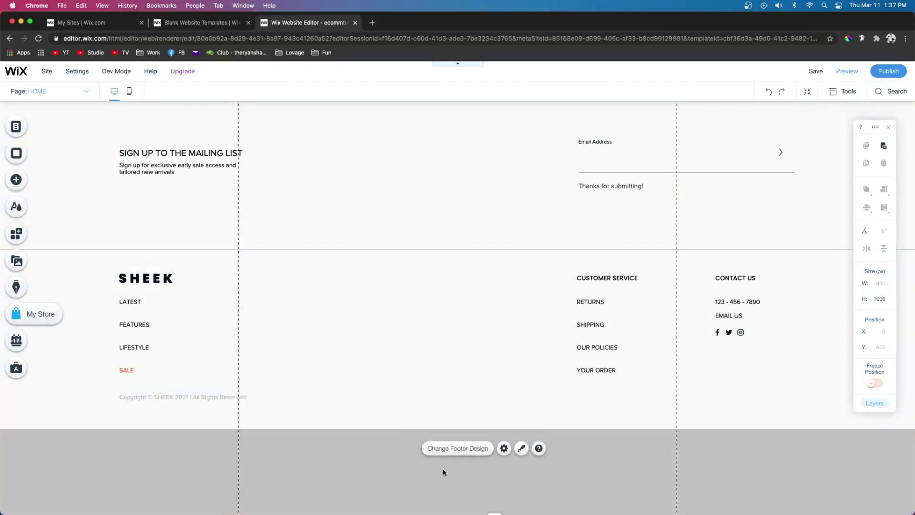
pyautogui.scroll(-1, 442, 468)
pyautogui.moveTo(494, 495); pyautogui.dragTo(504, 371)
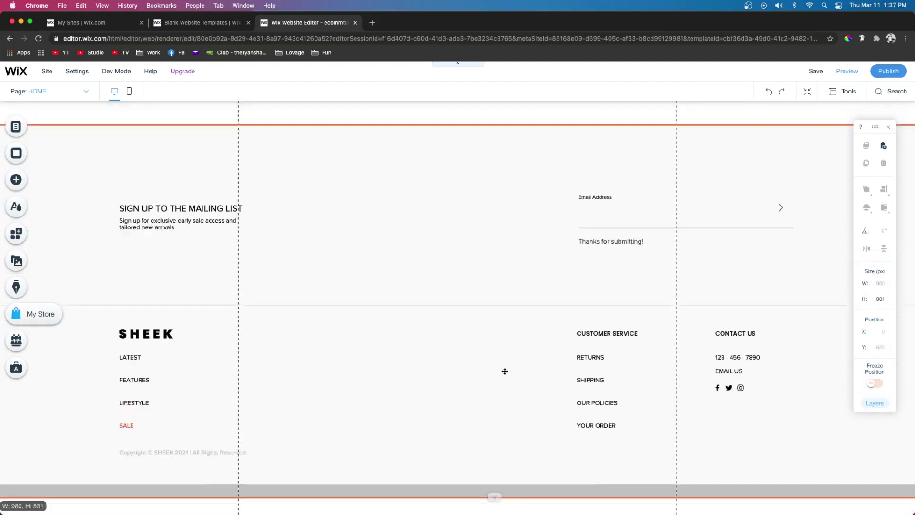
pyautogui.click(847, 71)
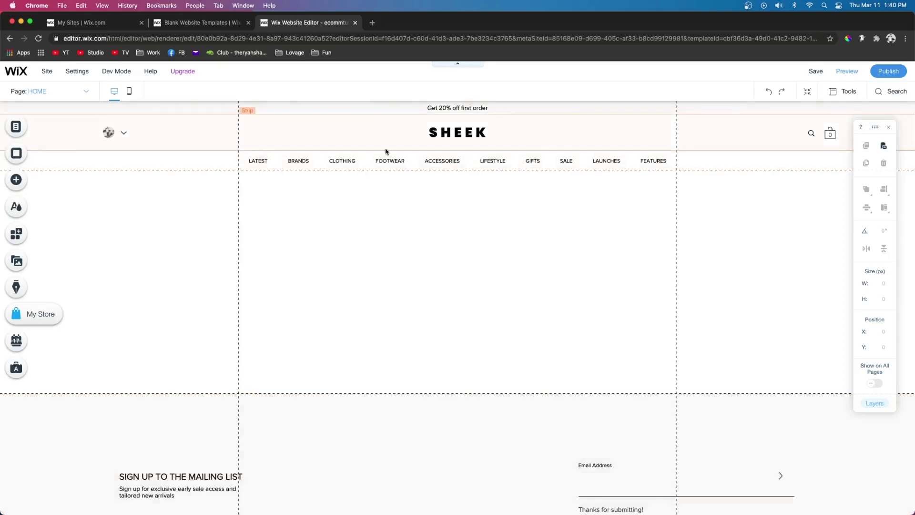
# Add a blank classic strip directly below the header menu and set its height to 700 px.
pyautogui.scroll(-1, 377, 177)
pyautogui.scroll(-5, 378, 177)
pyautogui.scroll(5, 341, 403)
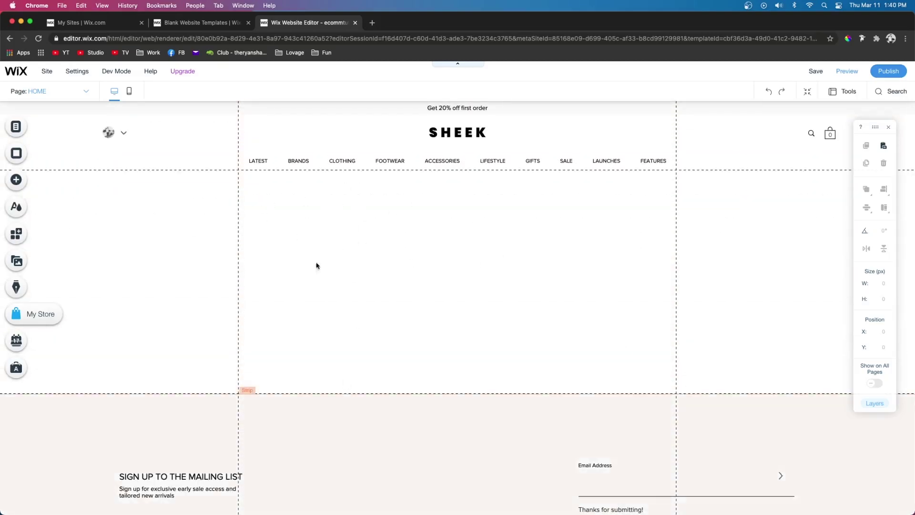
pyautogui.click(17, 180)
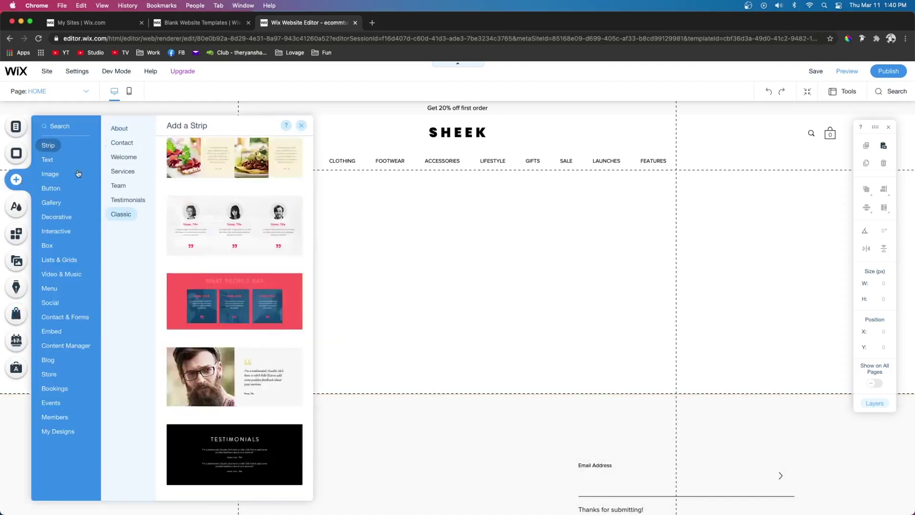
pyautogui.click(225, 358)
pyautogui.click(882, 300)
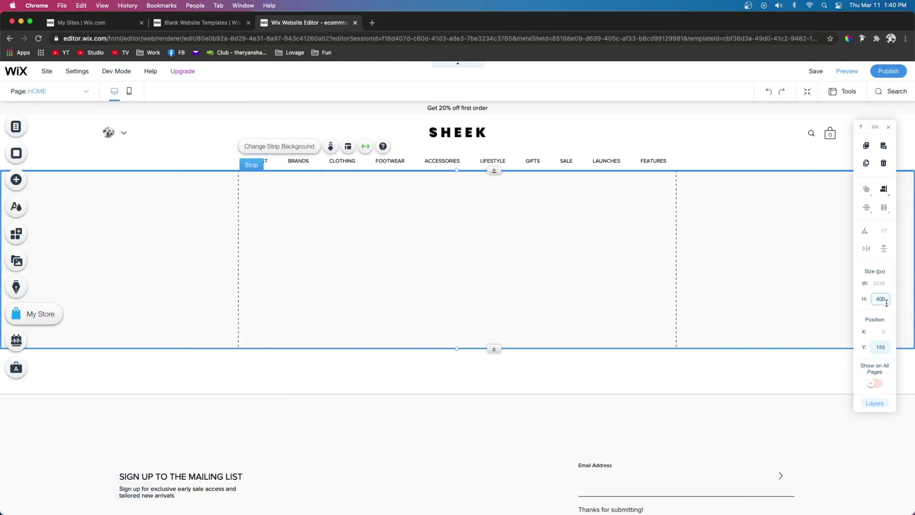
pyautogui.press('Return')
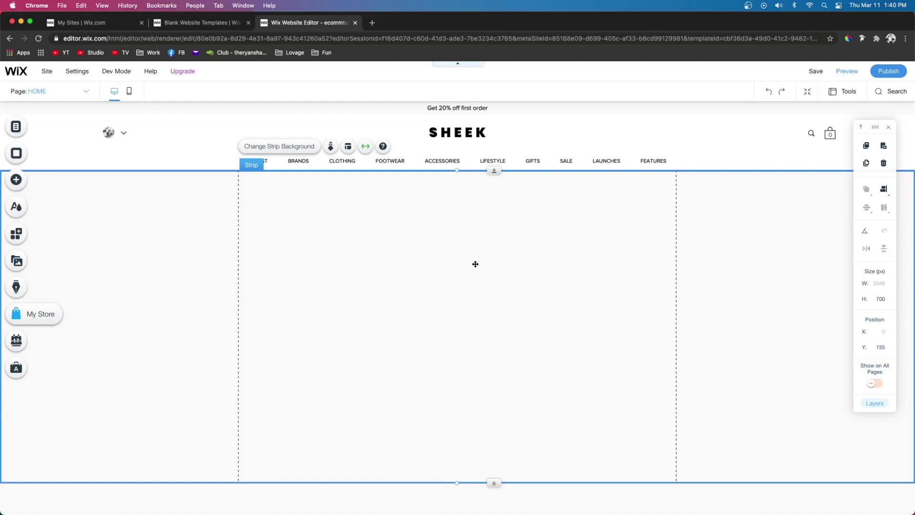
# Use the photo of the woman in the striped shirt as the strip's background, at 85% opacity over black.
pyautogui.click(285, 147)
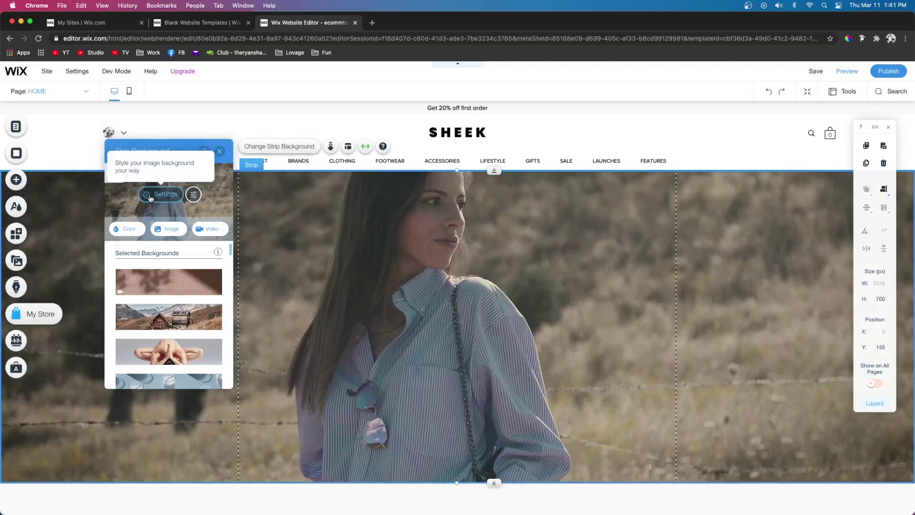
pyautogui.click(174, 202)
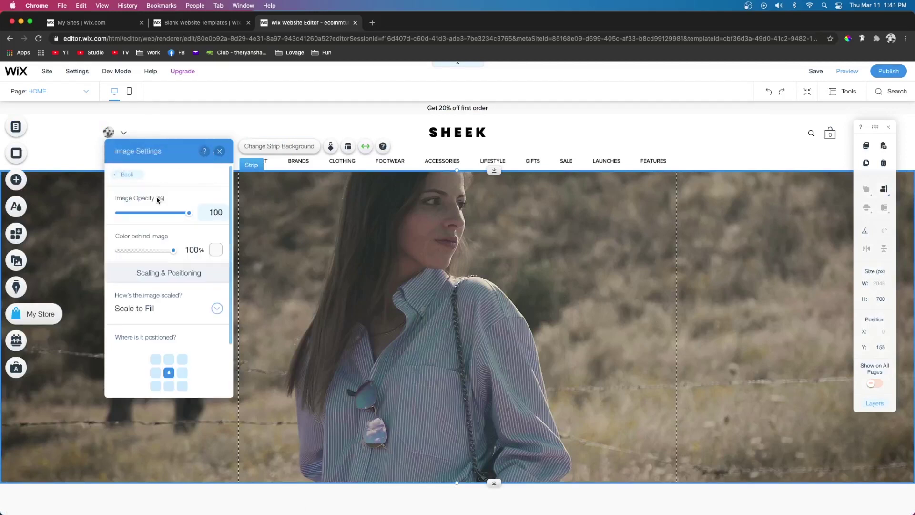
pyautogui.click(215, 249)
pyautogui.click(242, 343)
pyautogui.click(182, 213)
pyautogui.moveTo(182, 213); pyautogui.dragTo(178, 213)
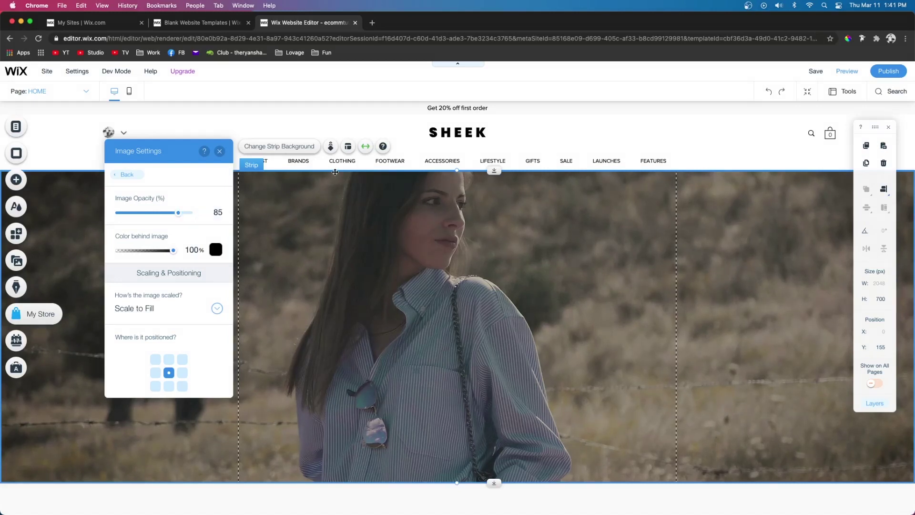
# Apply the Parallax scroll effect to the photo strip and preview it while scrolling the page.
pyautogui.click(330, 148)
pyautogui.click(169, 190)
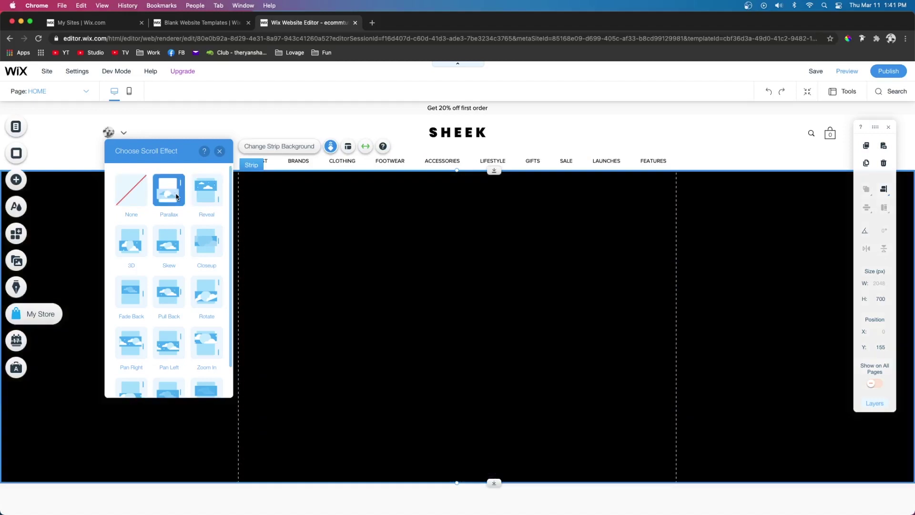
pyautogui.press('super+shift+p')
pyautogui.scroll(-6, 715, 176)
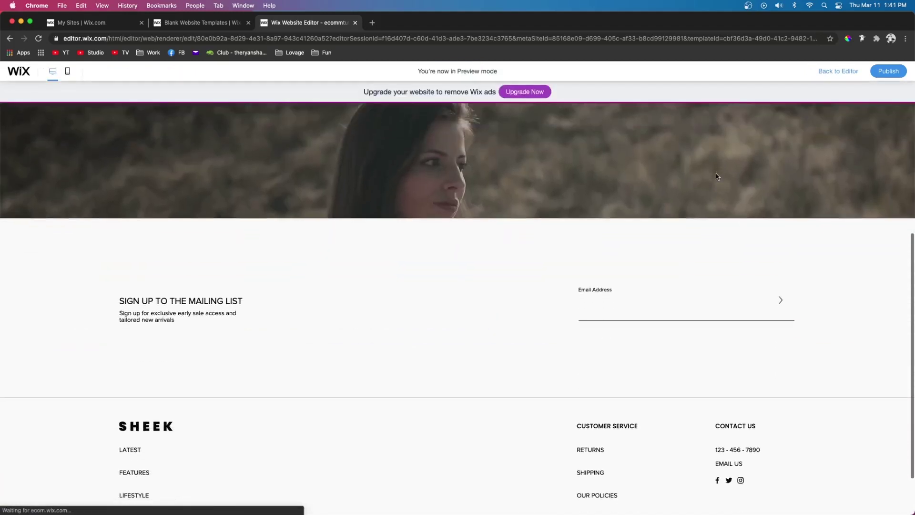
pyautogui.scroll(-3, 715, 173)
pyautogui.scroll(2, 716, 174)
pyautogui.press('super+shift+p')
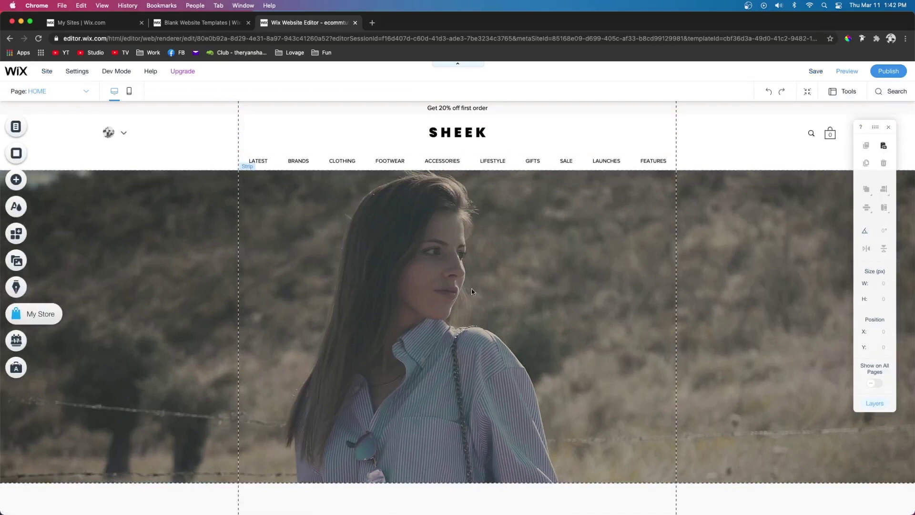
# Set the photo strip's layout to align its content to the left.
pyautogui.click(500, 290)
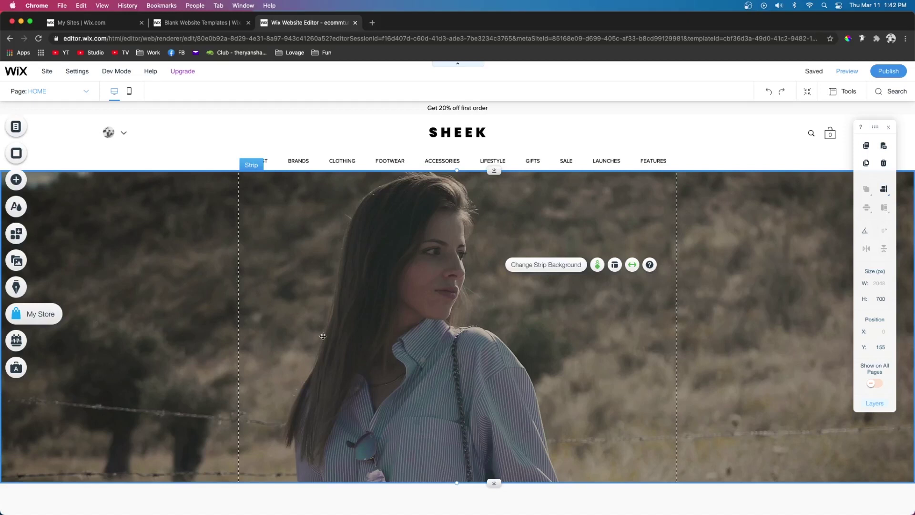
pyautogui.click(615, 265)
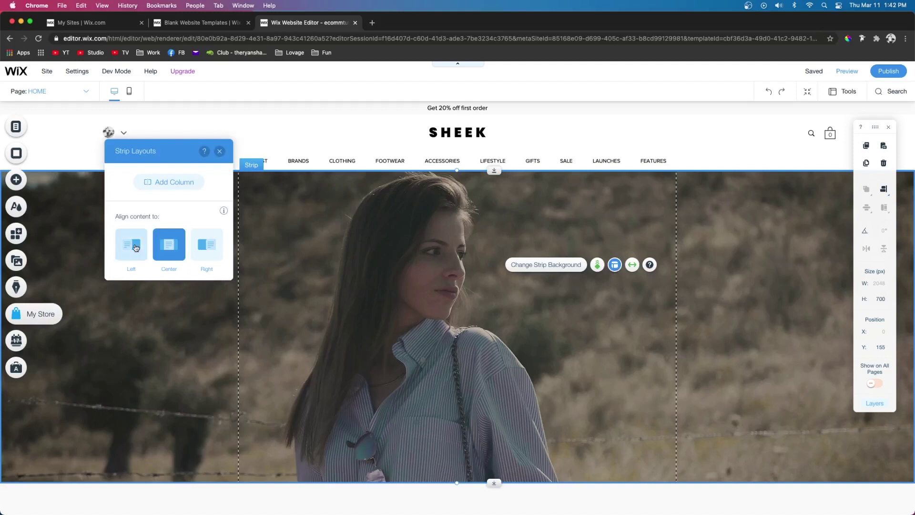
pyautogui.click(136, 247)
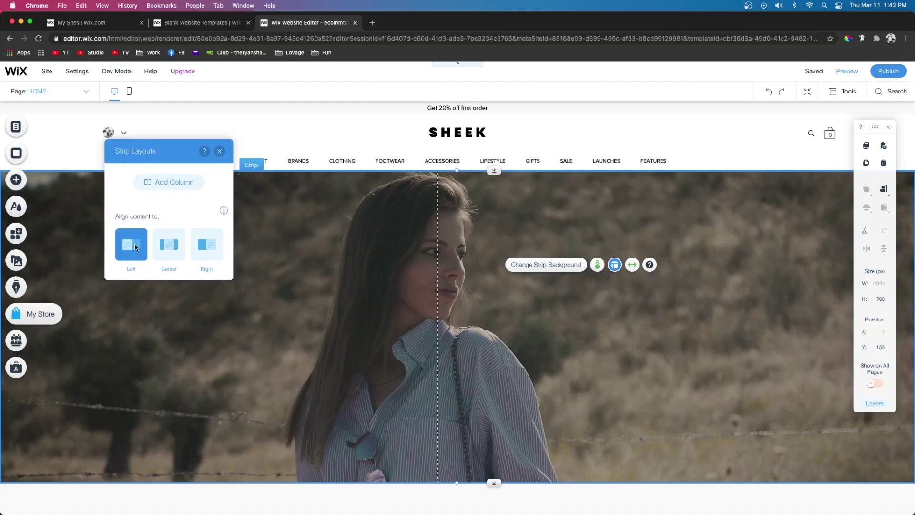
pyautogui.click(343, 337)
pyautogui.click(204, 310)
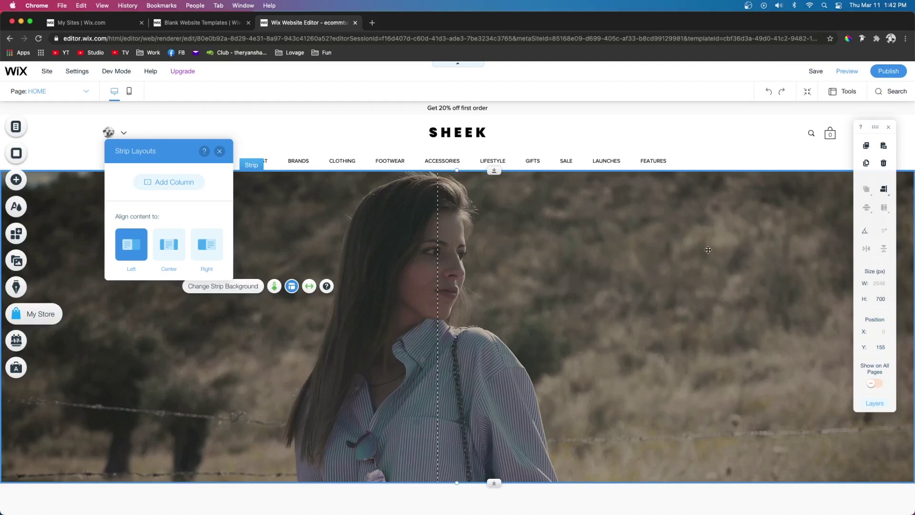
pyautogui.click(214, 340)
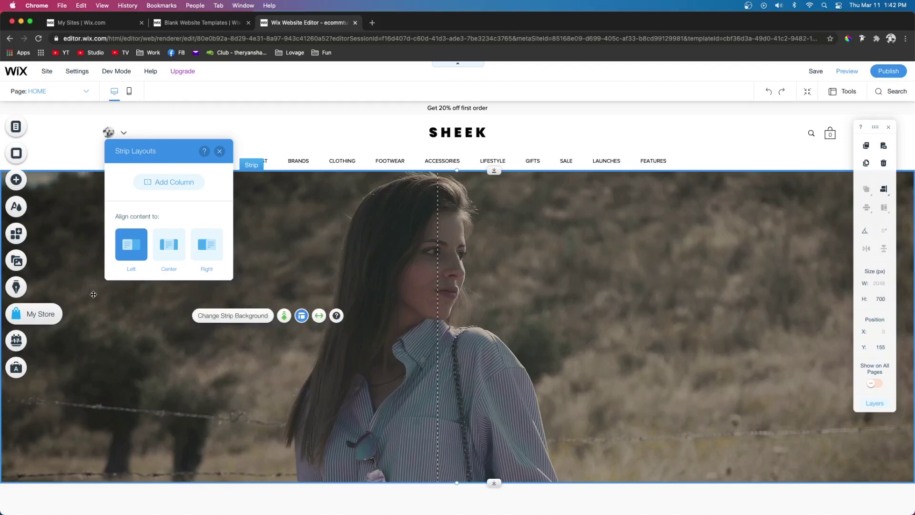
# Add a themed Heading 1 text to the left part of the photo strip.
pyautogui.click(14, 182)
pyautogui.moveTo(48, 160)
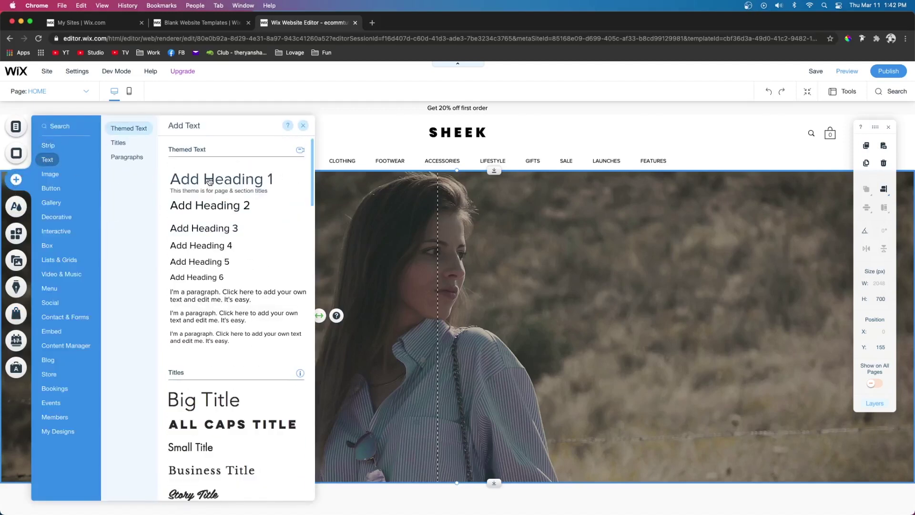
pyautogui.moveTo(209, 181); pyautogui.dragTo(126, 267)
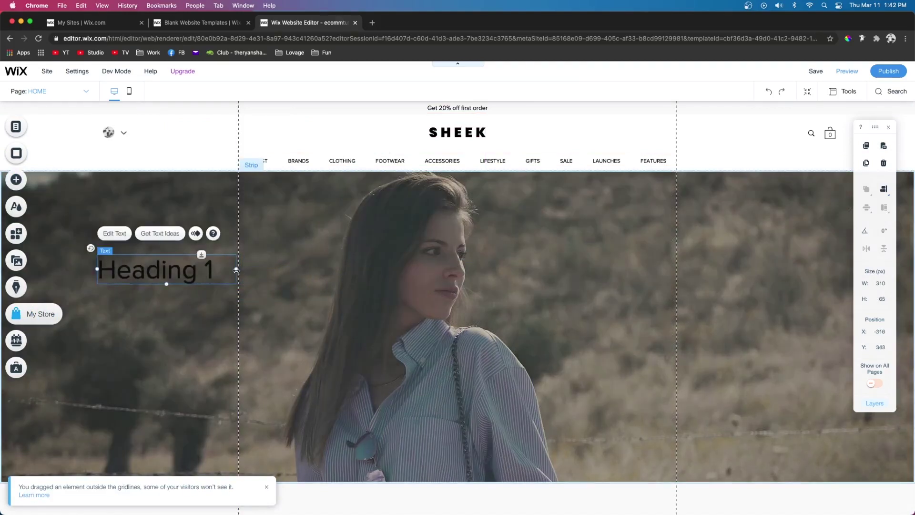
# Widen the Heading 1 box to 486 px and replace its text with "Stylish. Shimmering. Sheek.", one word per line.
pyautogui.moveTo(236, 270); pyautogui.dragTo(314, 269)
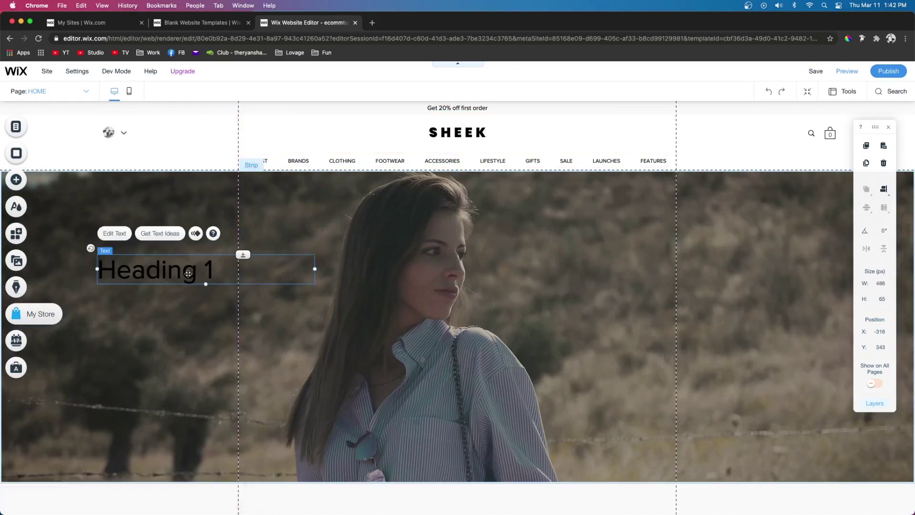
pyautogui.doubleClick(189, 273)
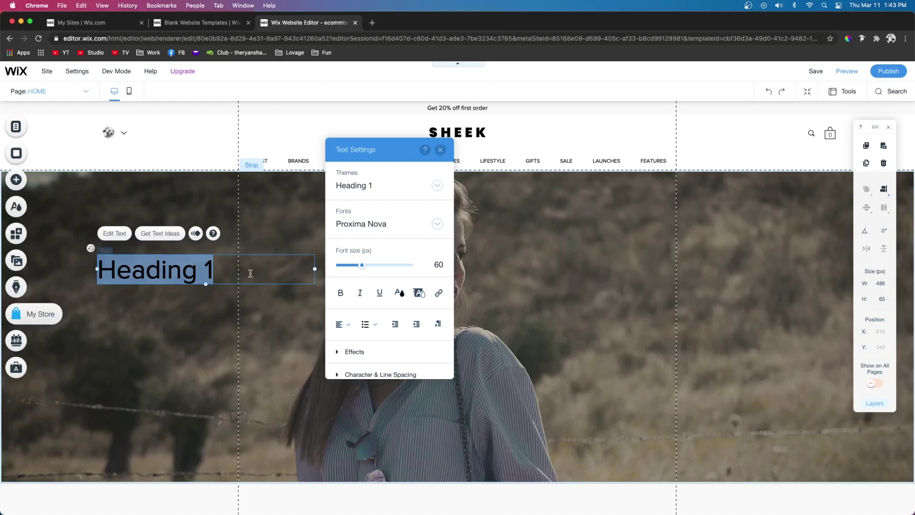
pyautogui.write('Stylish. Shimmering. Sheek.')
# Color the heading text white and move it slightly up to about X -307, Y 321.
pyautogui.click(399, 293)
pyautogui.click(331, 219)
pyautogui.click(208, 367)
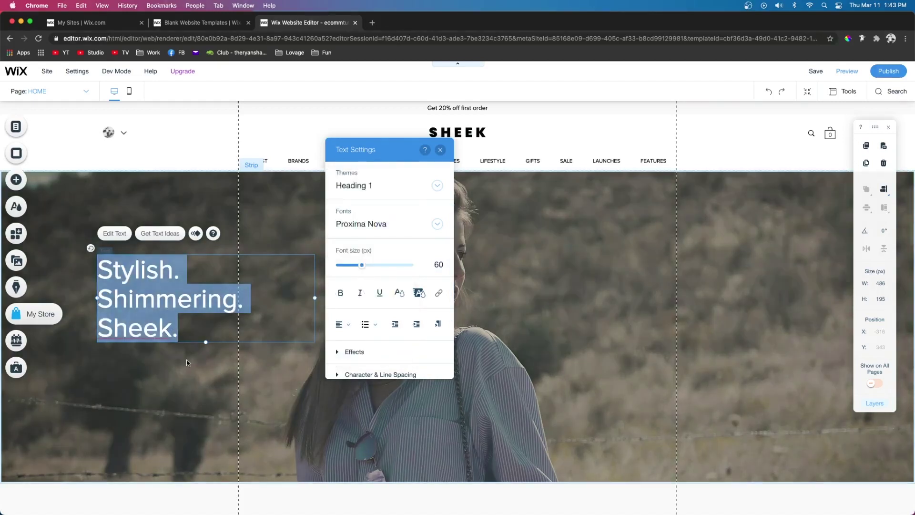
pyautogui.click(186, 359)
pyautogui.moveTo(138, 291); pyautogui.dragTo(142, 283)
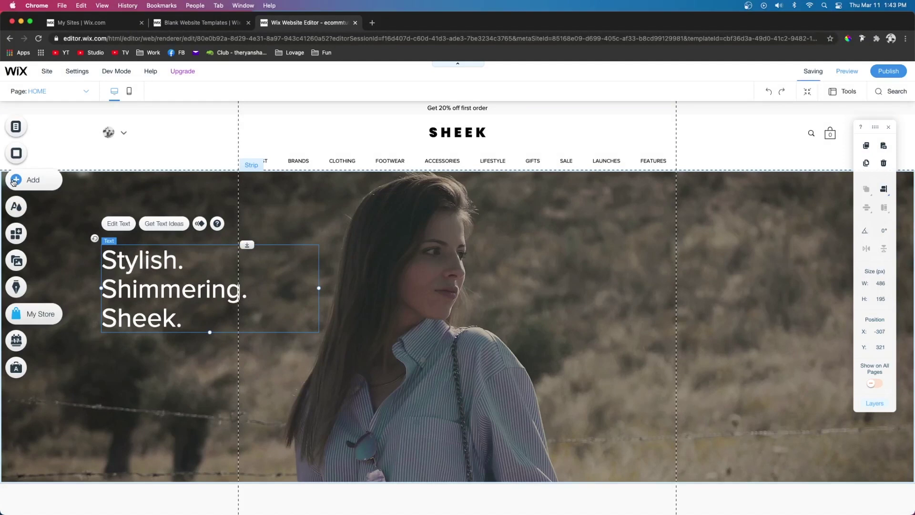
# Add a button just below the heading, aligned with its left edge, and label it "Shop Now".
pyautogui.click(13, 181)
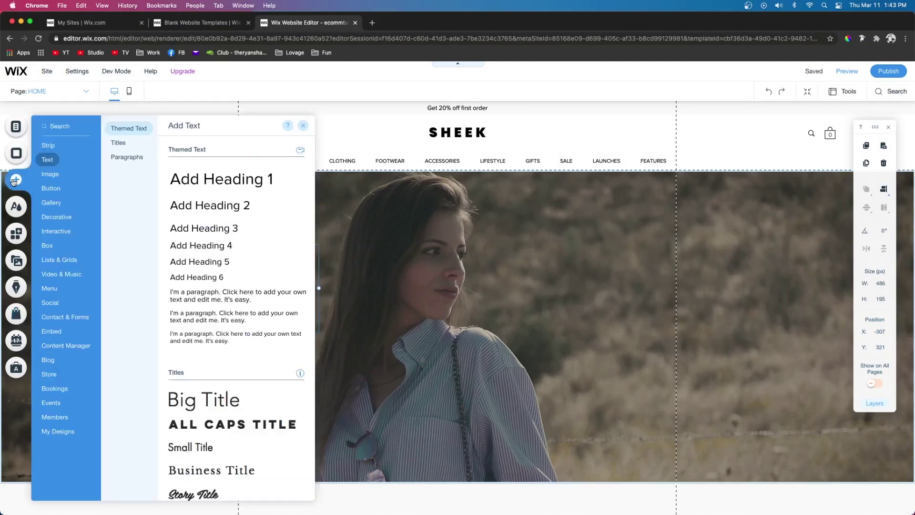
pyautogui.click(52, 189)
pyautogui.moveTo(215, 177); pyautogui.dragTo(134, 351)
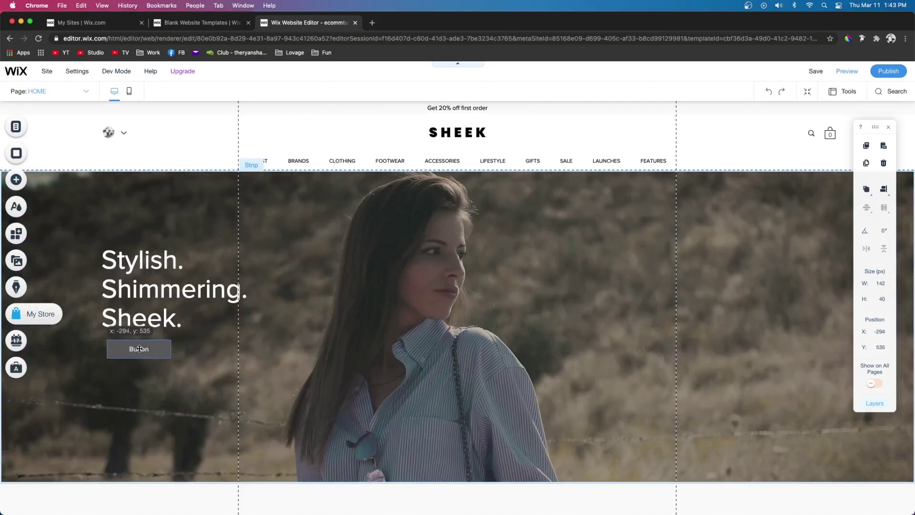
pyautogui.click(129, 323)
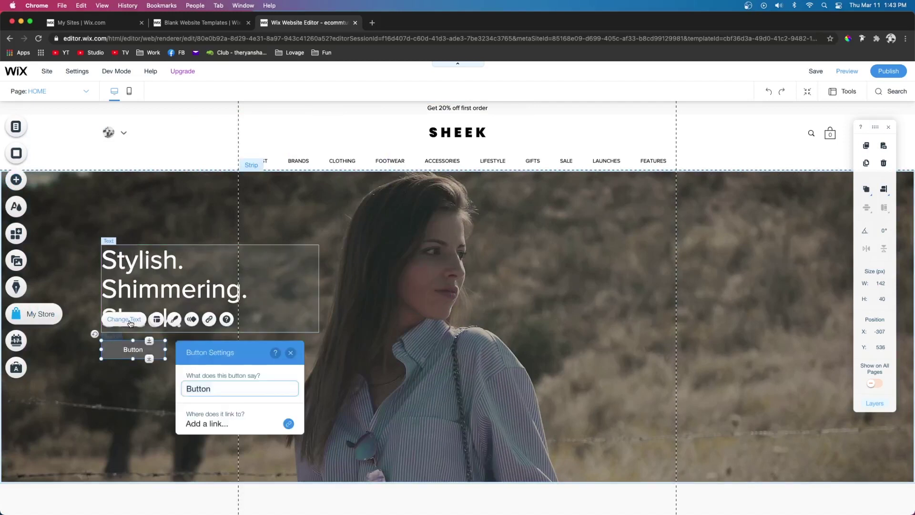
pyautogui.write('Shop Now')
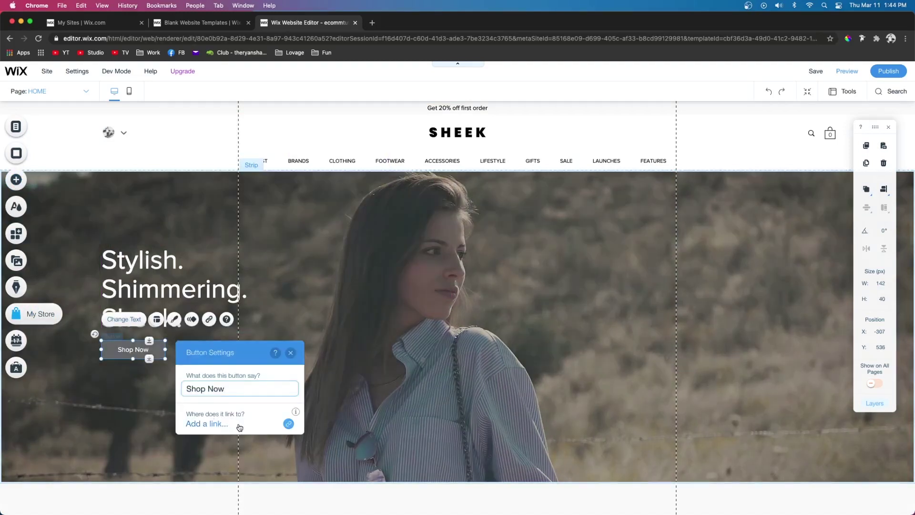
# Link the Shop Now button to the Shop page, opening in the current window.
pyautogui.click(239, 426)
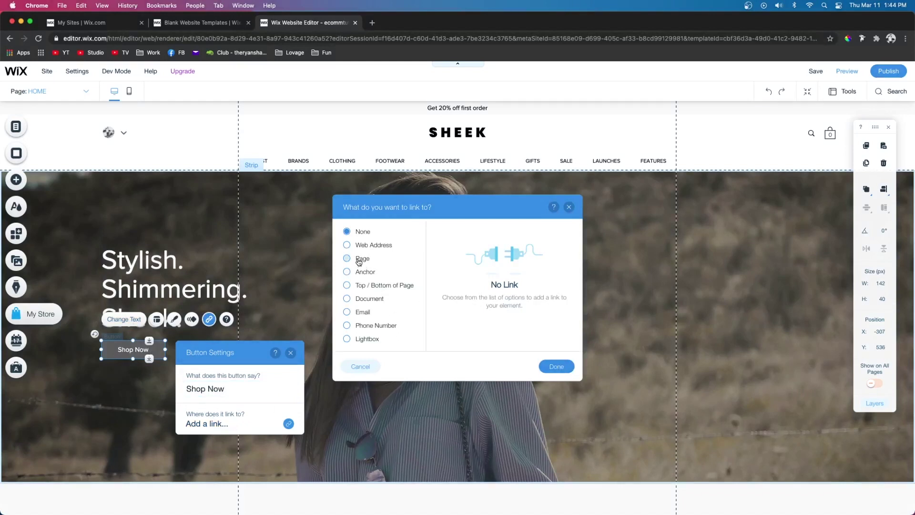
pyautogui.click(358, 261)
pyautogui.click(485, 243)
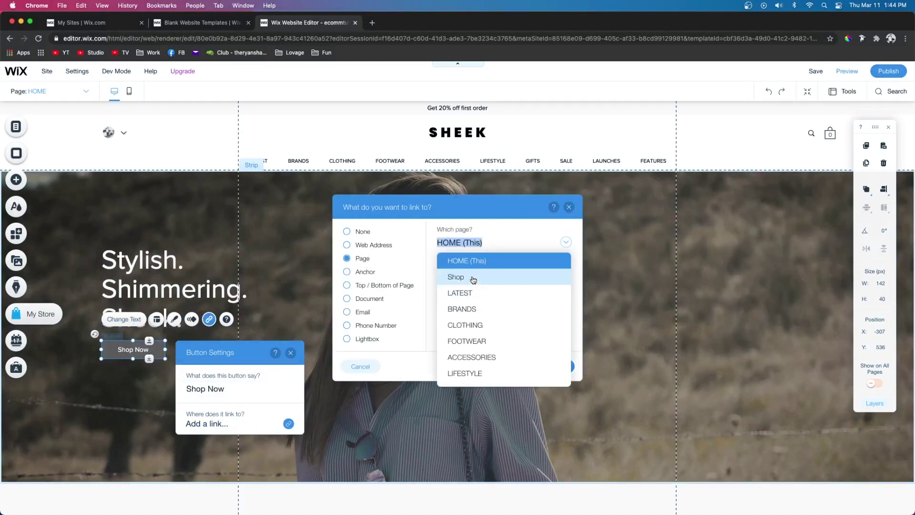
pyautogui.scroll(-3, 482, 310)
pyautogui.scroll(-2, 485, 270)
pyautogui.scroll(5, 487, 324)
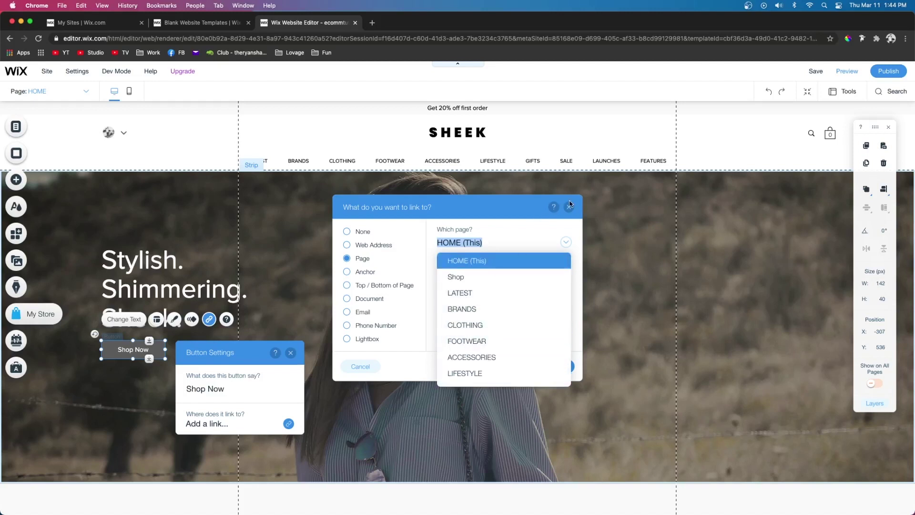
pyautogui.click(479, 282)
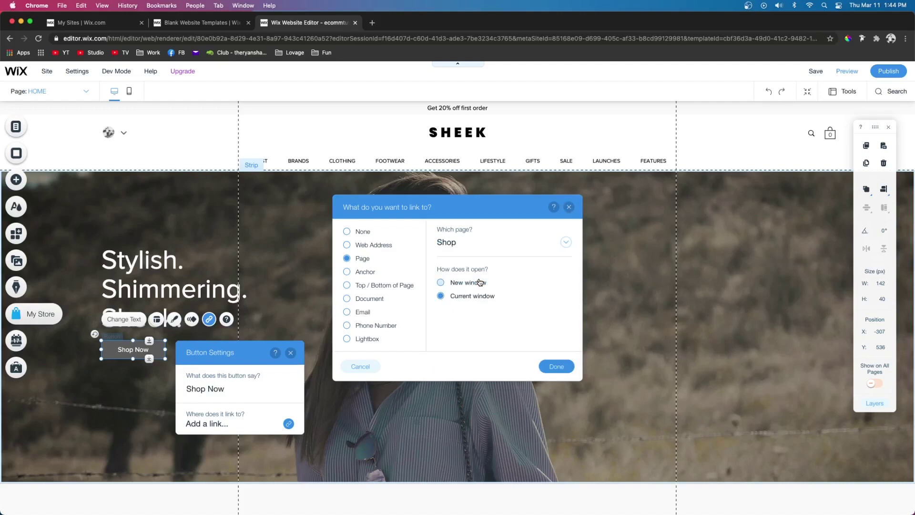
pyautogui.press('Return')
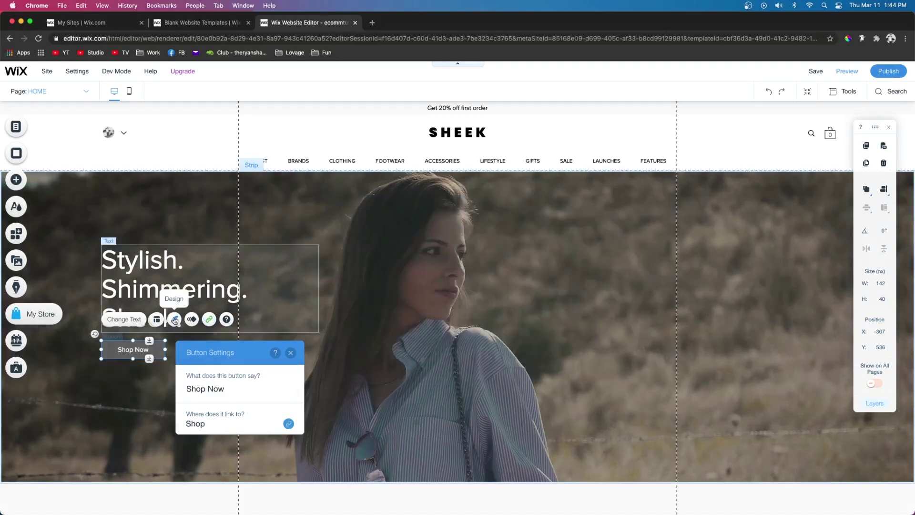
# Set the Shop Now button's regular background opacity to 0% and give it a white border 1 px wide.
pyautogui.click(174, 320)
pyautogui.click(301, 367)
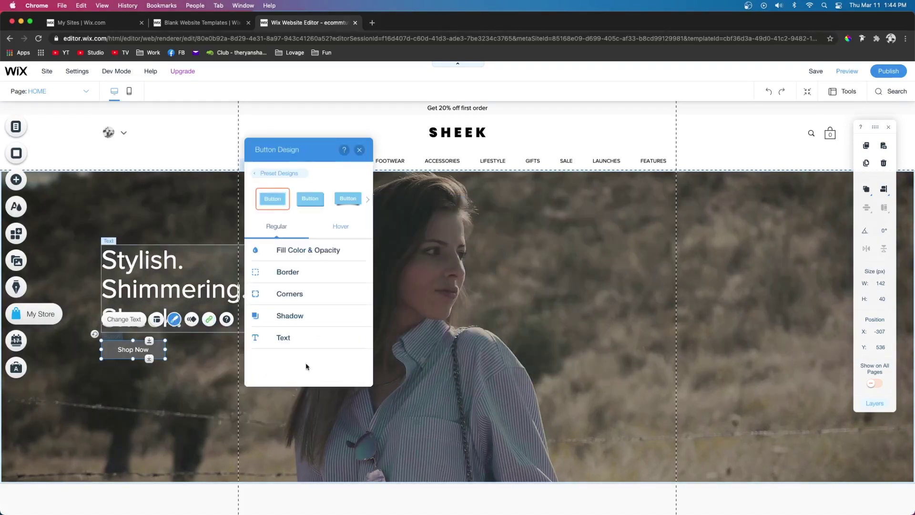
pyautogui.click(314, 249)
pyautogui.moveTo(312, 286); pyautogui.dragTo(237, 286)
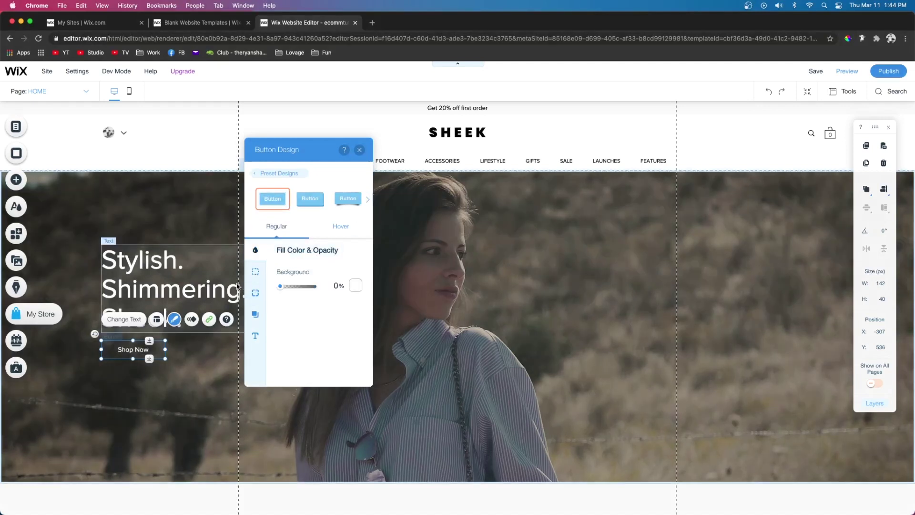
pyautogui.click(256, 271)
pyautogui.click(356, 285)
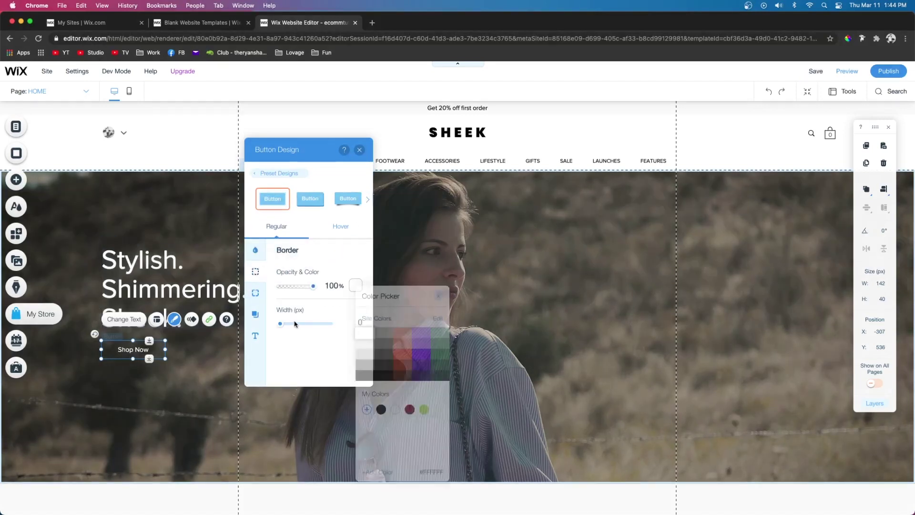
pyautogui.click(353, 323)
pyautogui.write('1')
pyautogui.press('Return')
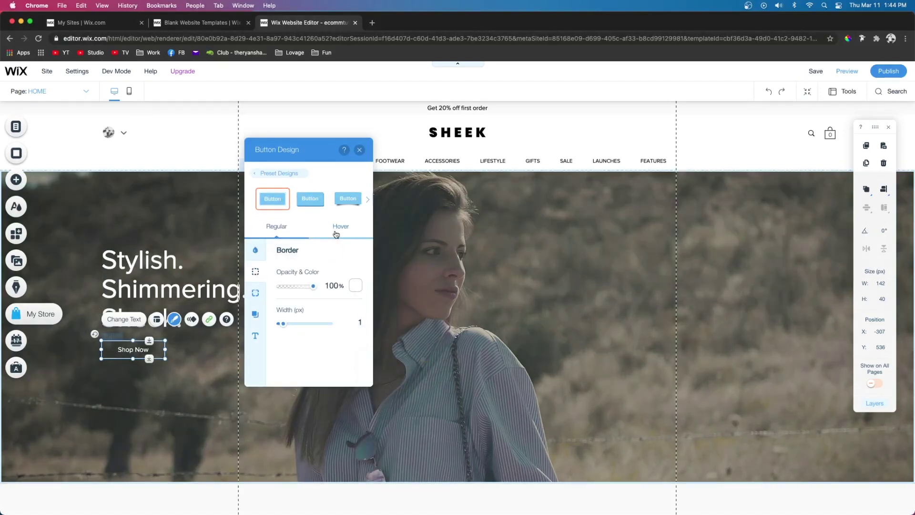
# Give the Shop Now button's hover state a white fill and dark #333333 text.
pyautogui.click(338, 227)
pyautogui.click(260, 256)
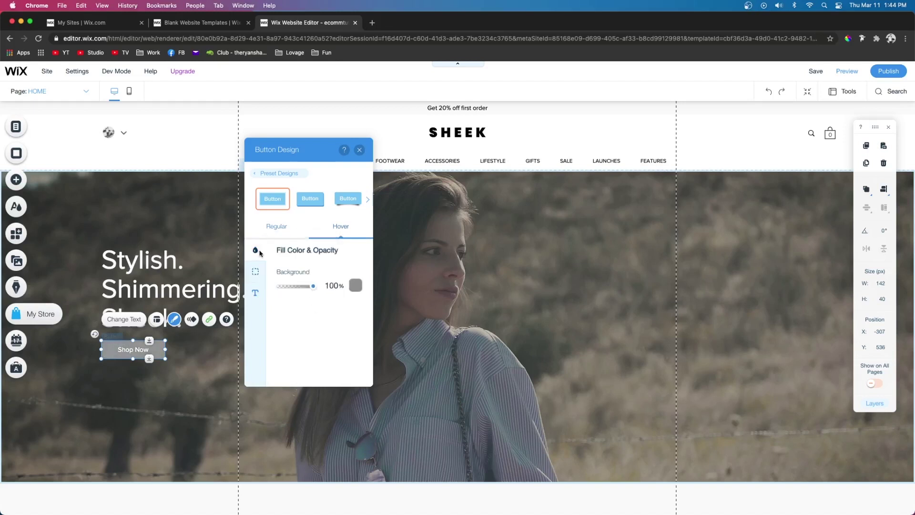
pyautogui.click(356, 286)
pyautogui.click(255, 292)
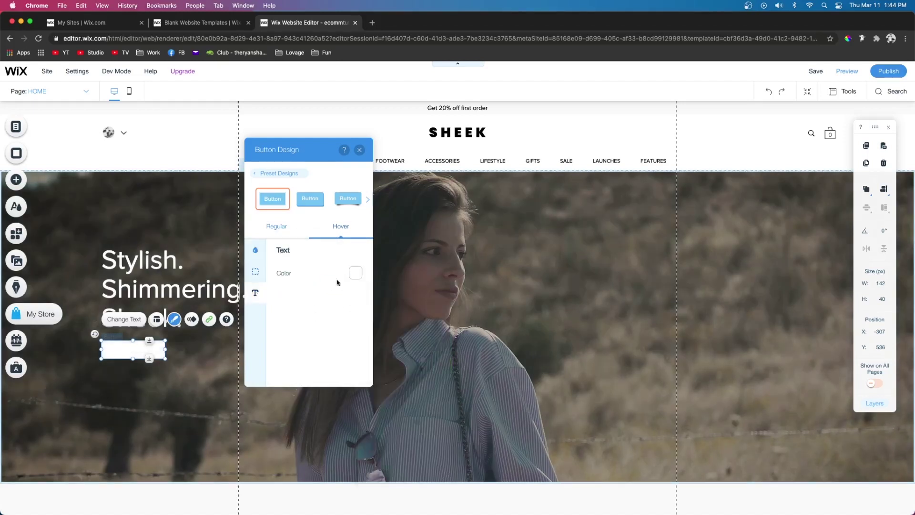
pyautogui.click(355, 272)
pyautogui.click(266, 253)
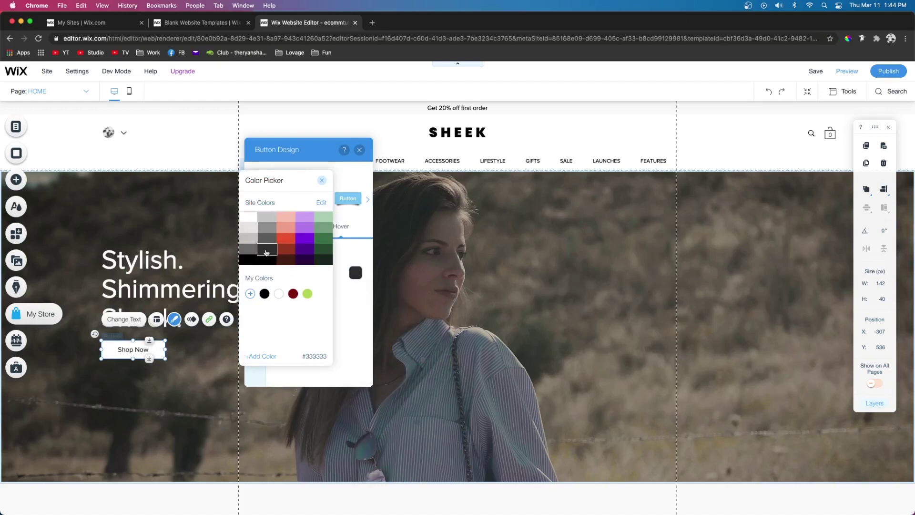
pyautogui.click(190, 295)
# Group the hero heading with the Shop Now button.
pyautogui.click(171, 305)
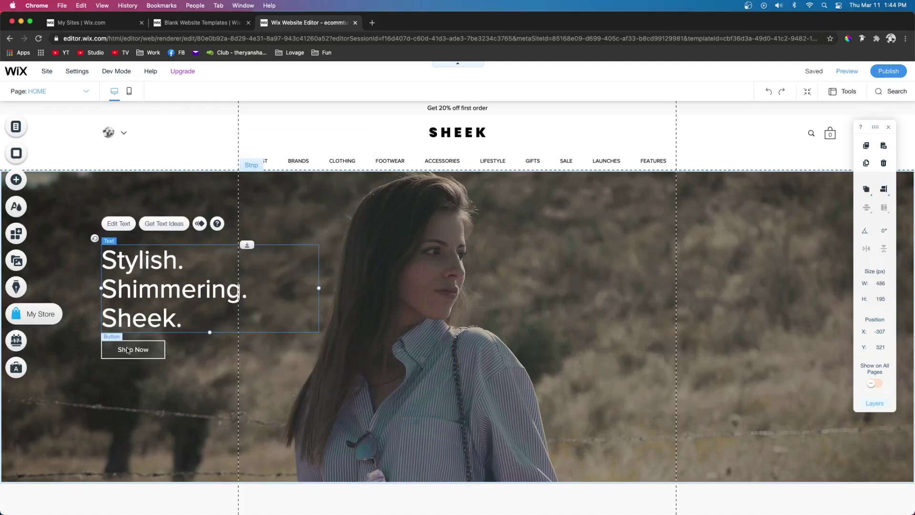
pyautogui.keyDown('shift'); pyautogui.click(127, 348); pyautogui.keyUp('shift')
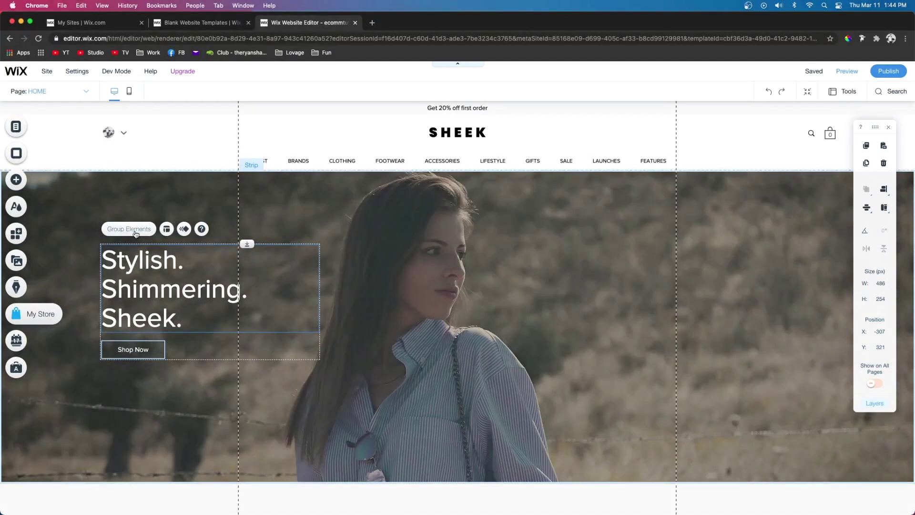
pyautogui.click(135, 232)
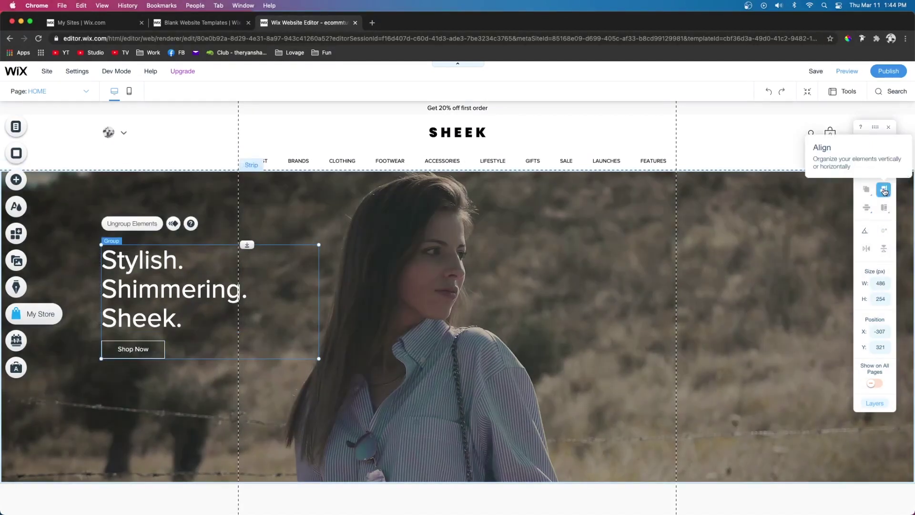
# Position the heading and button group at X -287, centered vertically in the photo strip, and preview the site.
pyautogui.click(884, 191)
pyautogui.click(864, 191)
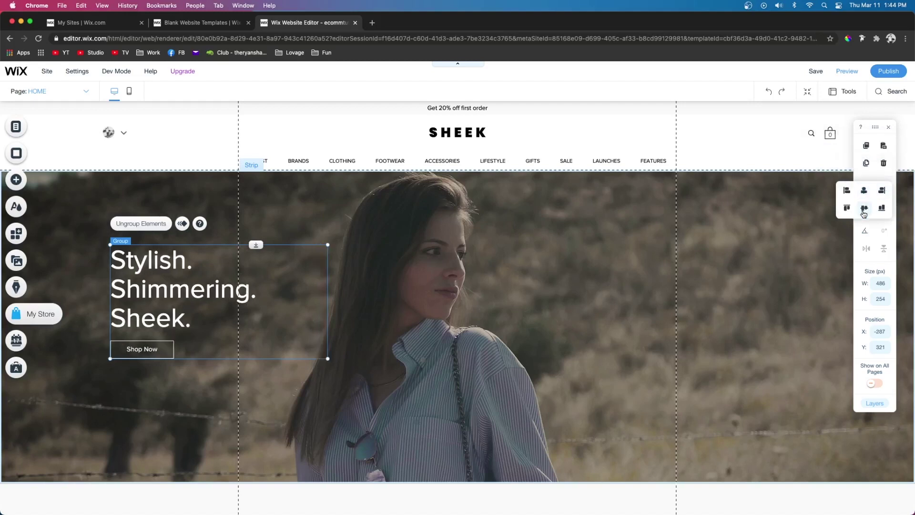
pyautogui.click(864, 211)
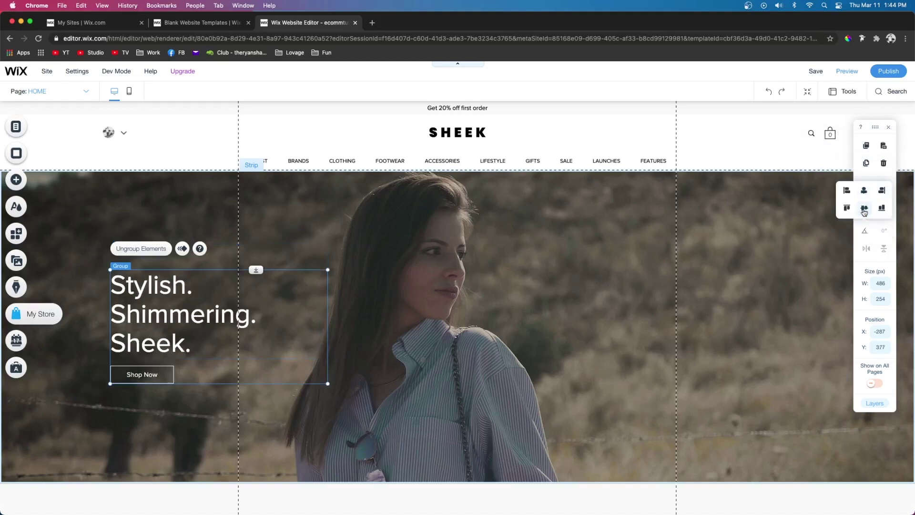
pyautogui.click(847, 71)
pyautogui.click(844, 73)
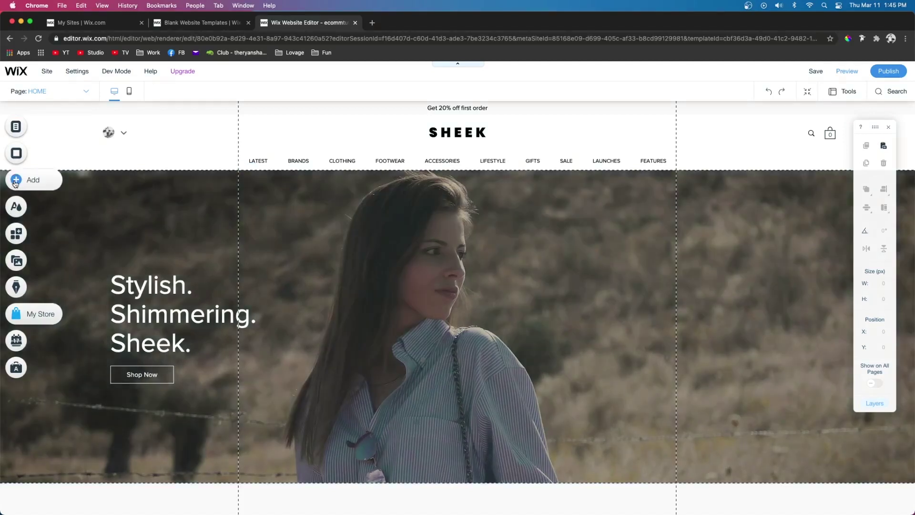
# Try a full-width slideshow below the photo strip, looking through its slides and their elements, and remove it.
pyautogui.click(15, 182)
pyautogui.click(65, 233)
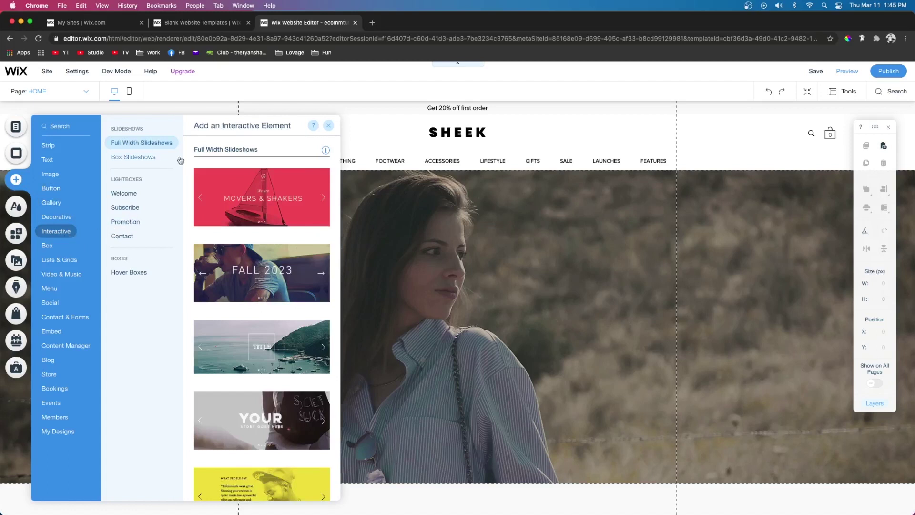
pyautogui.click(234, 195)
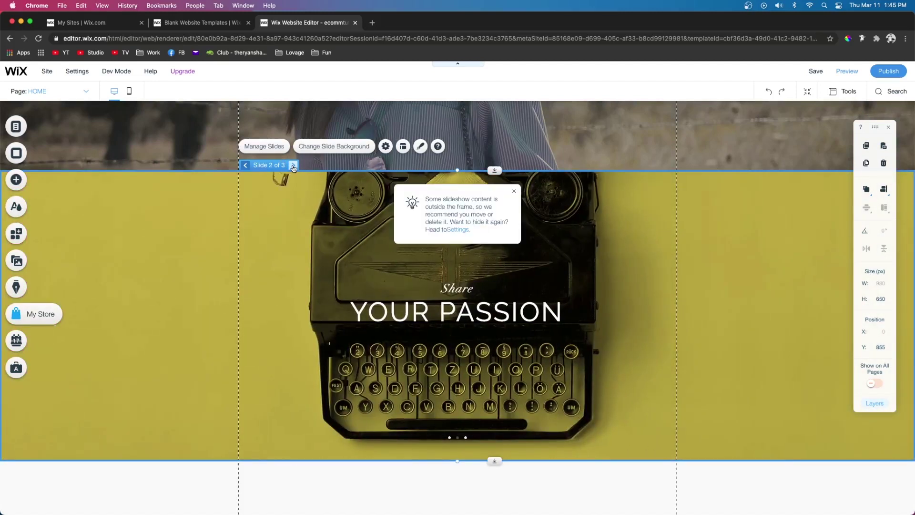
pyautogui.click(293, 166)
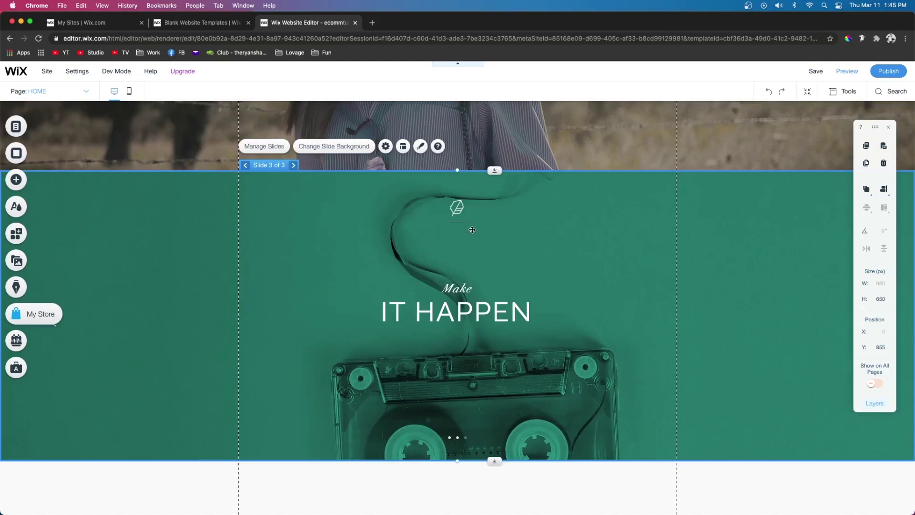
pyautogui.click(458, 208)
pyautogui.click(432, 309)
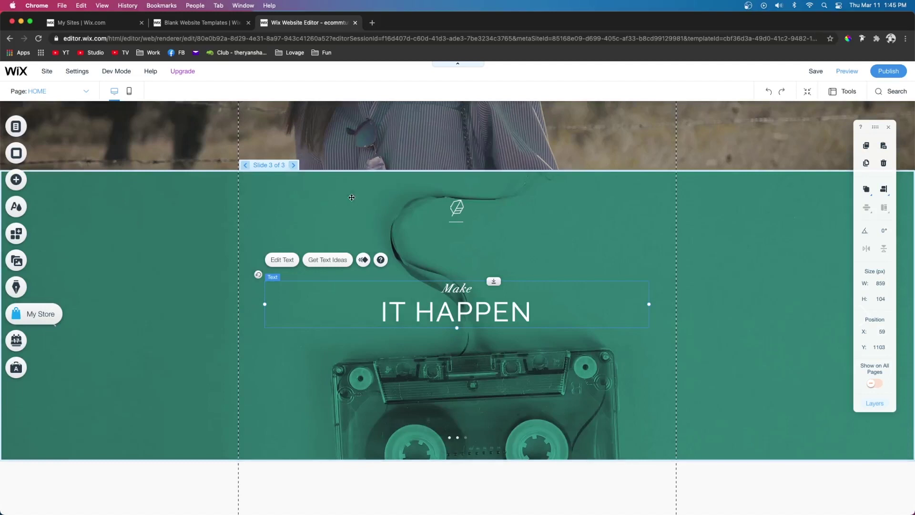
pyautogui.click(351, 197)
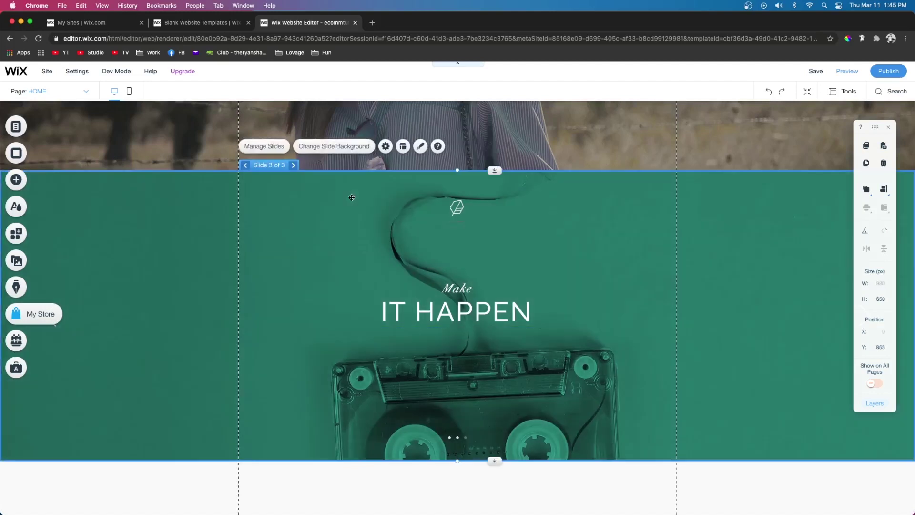
pyautogui.scroll(6, 489, 293)
pyautogui.scroll(-3, 483, 268)
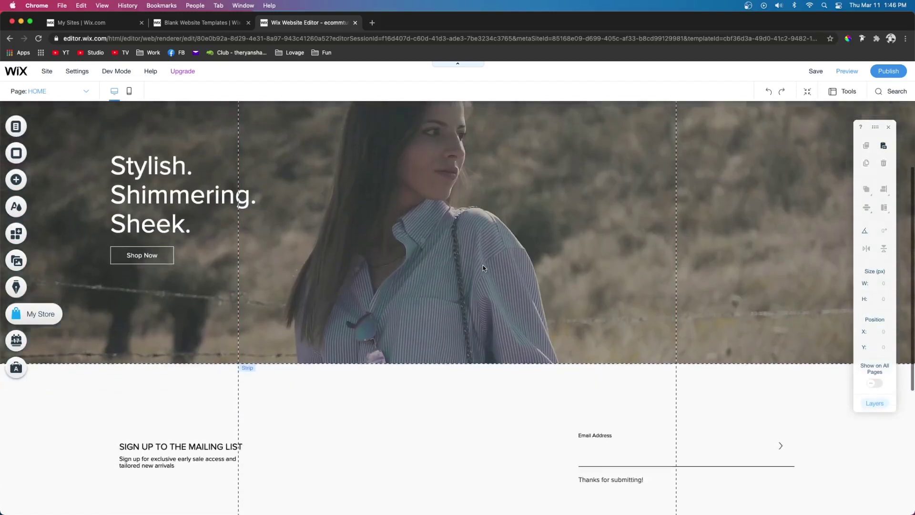
pyautogui.scroll(1, 483, 268)
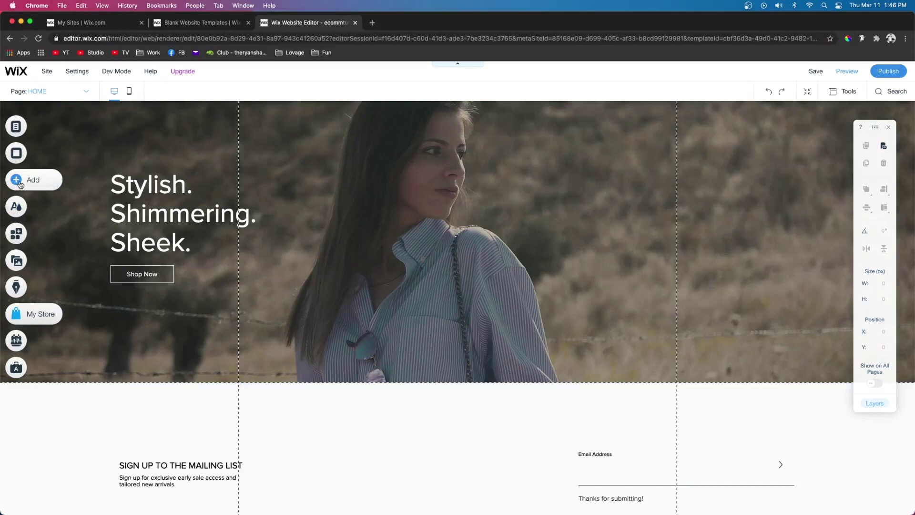
# Add a blank strip directly below the photo strip and set its height to 60 px.
pyautogui.click(15, 179)
pyautogui.click(47, 159)
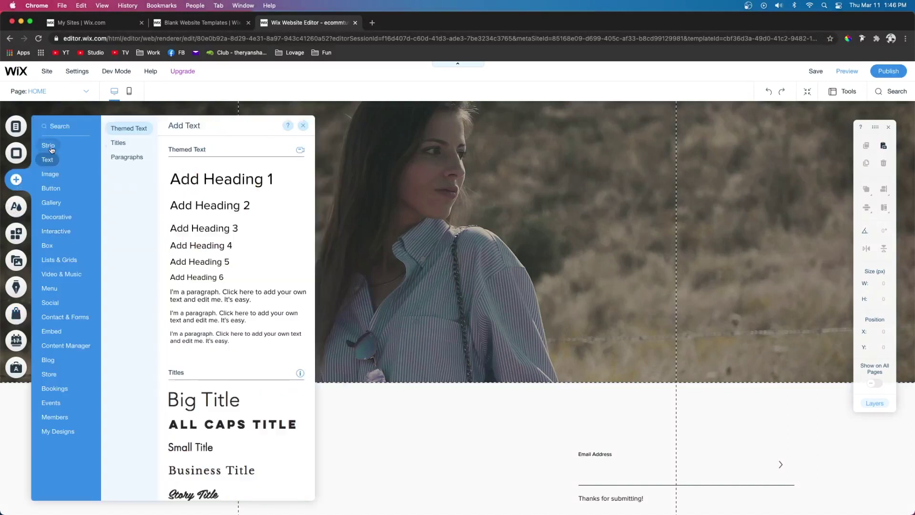
pyautogui.click(52, 149)
pyautogui.click(233, 162)
pyautogui.click(881, 299)
pyautogui.write('60')
pyautogui.press('Return')
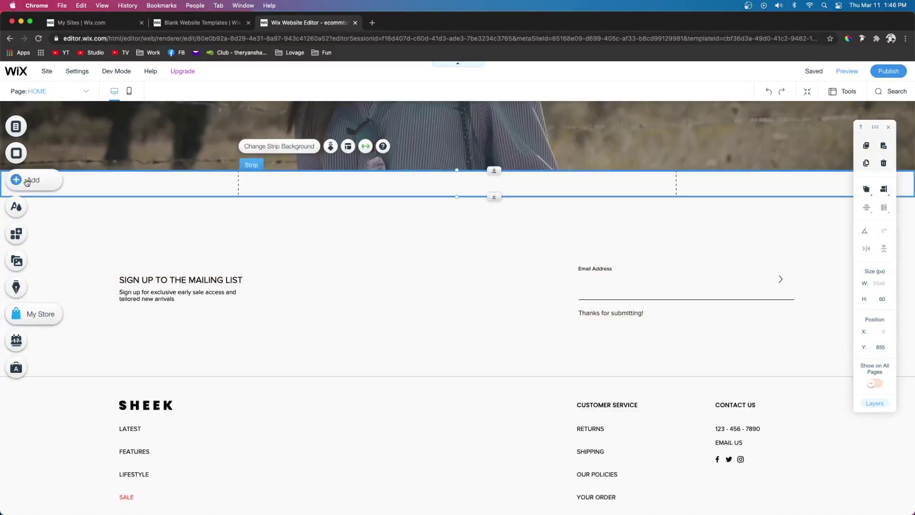
# Open the collection of elements that can be added to the page.
pyautogui.click(15, 183)
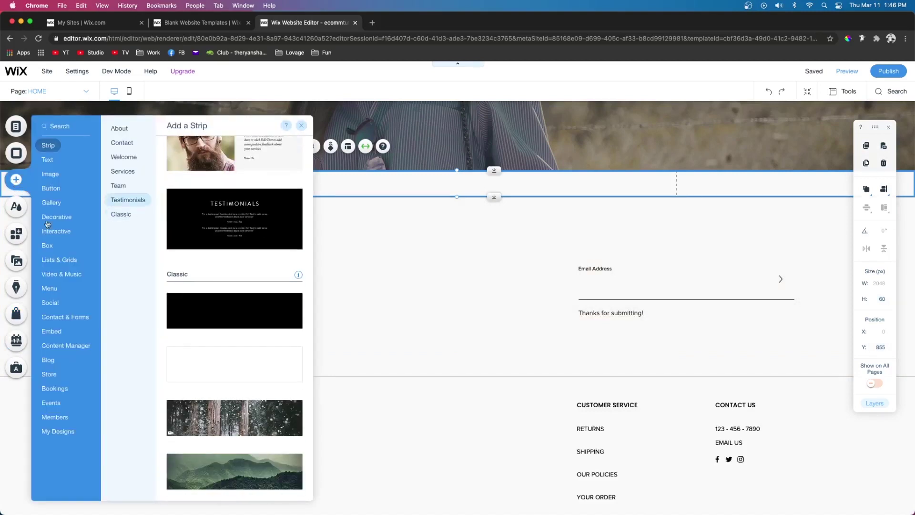
# Add a grid product gallery to the page and place it directly below the thin strip under the hero image.
pyautogui.click(50, 374)
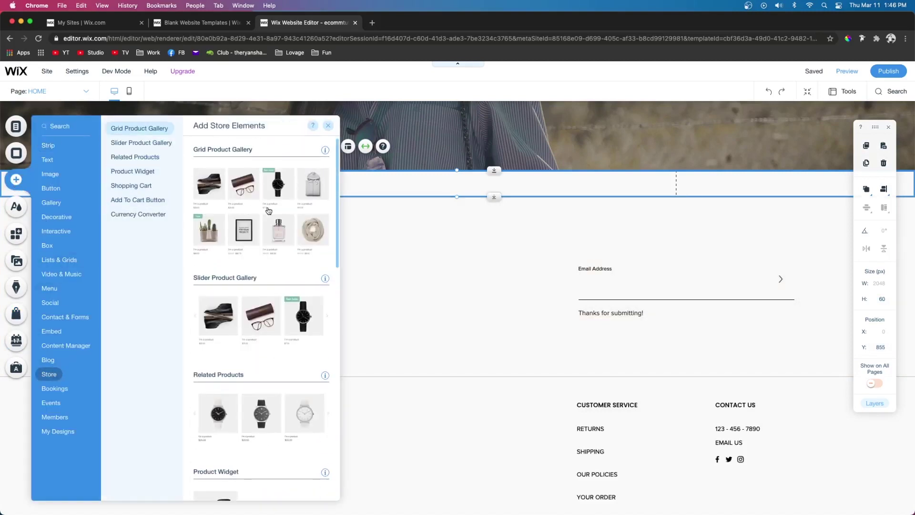
pyautogui.click(254, 195)
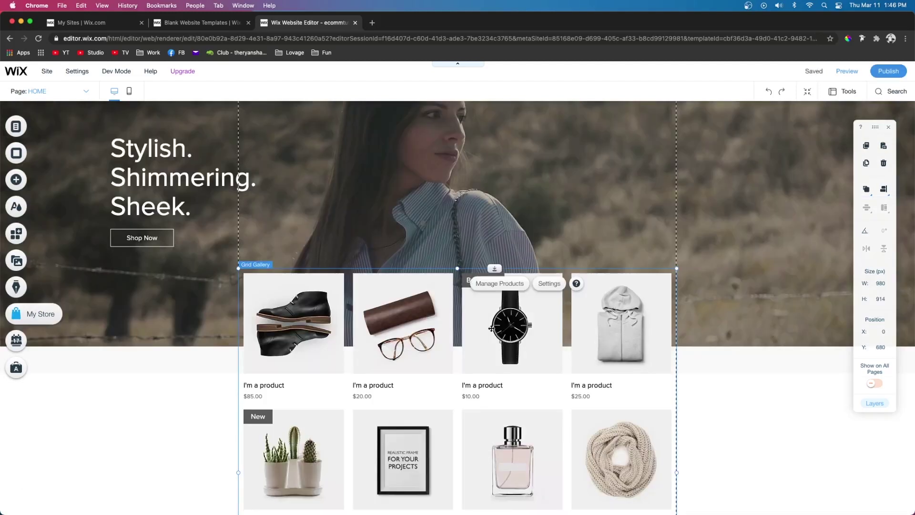
pyautogui.moveTo(491, 305); pyautogui.dragTo(493, 406)
# Change the background color of the thin strip between the hero image and the product gallery to white.
pyautogui.click(262, 360)
pyautogui.scroll(-4, 276, 286)
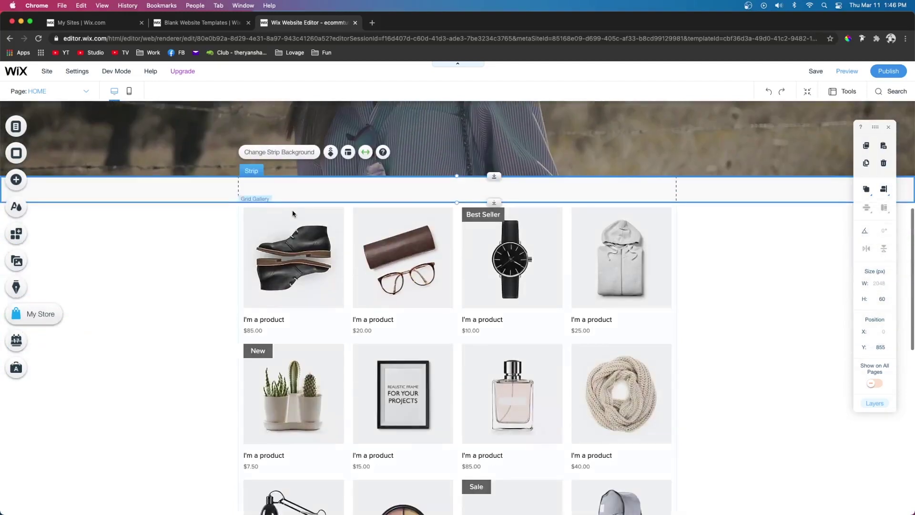
pyautogui.click(271, 152)
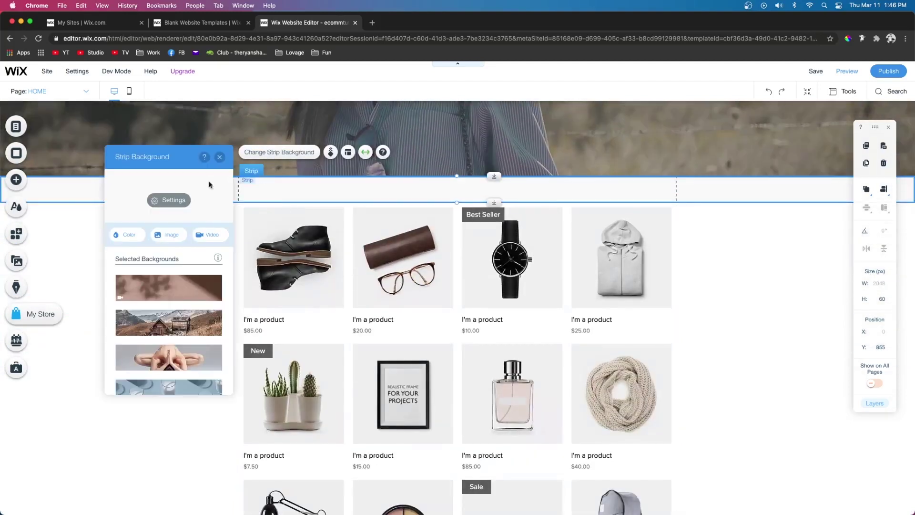
pyautogui.click(128, 236)
pyautogui.click(138, 284)
pyautogui.click(611, 206)
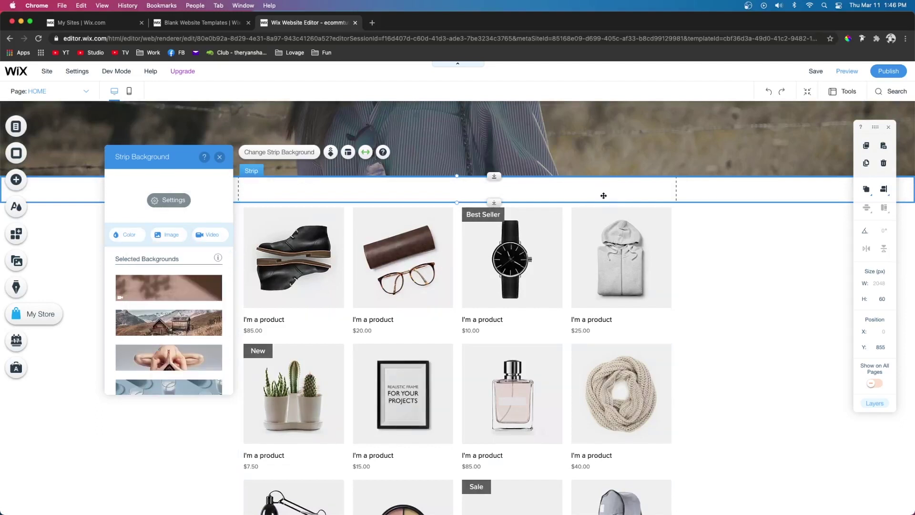
pyautogui.scroll(3, 615, 232)
pyautogui.click(544, 199)
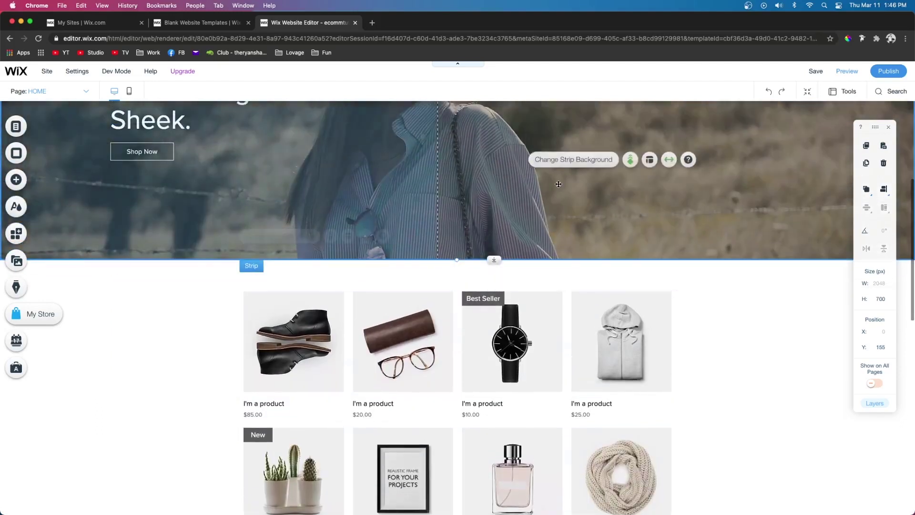
# Open the layout settings of the grid product gallery.
pyautogui.scroll(-5, 544, 199)
pyautogui.click(545, 199)
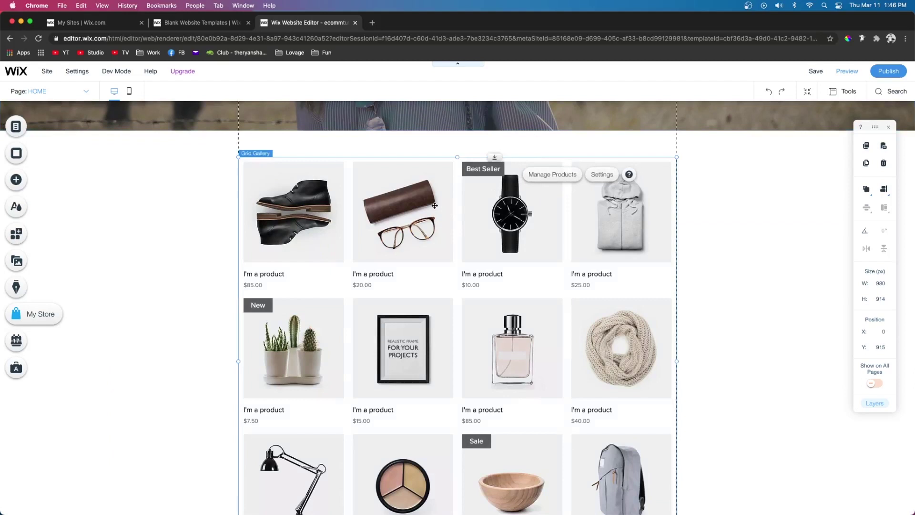
pyautogui.click(601, 174)
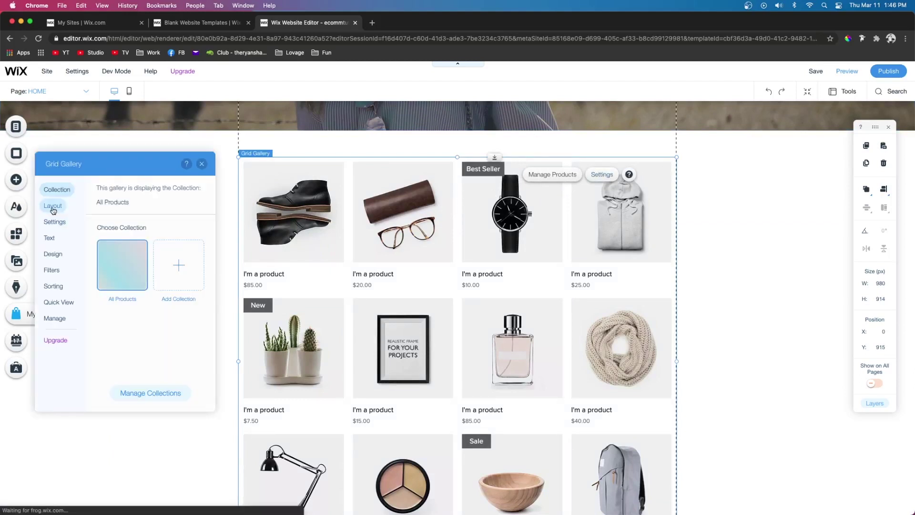
pyautogui.click(53, 206)
# Try stretching the gallery to full width and test the alternative product display styles.
pyautogui.click(196, 192)
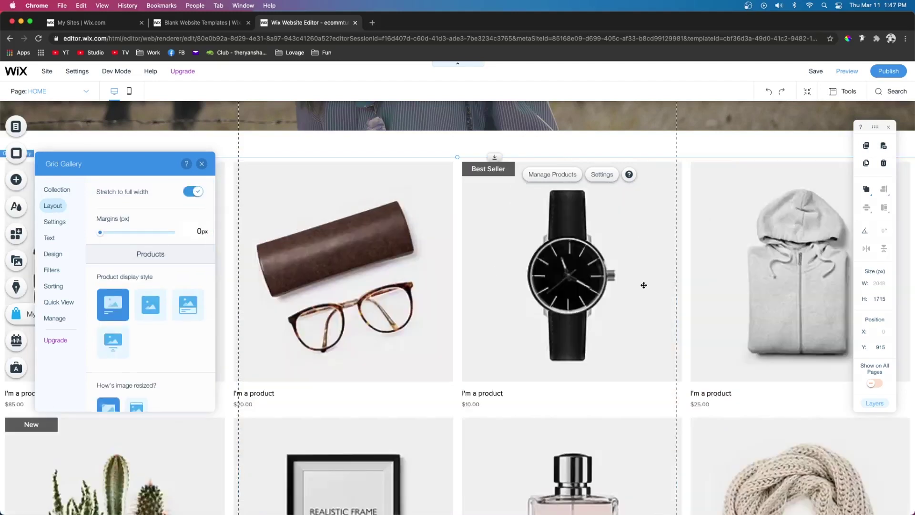
pyautogui.click(192, 192)
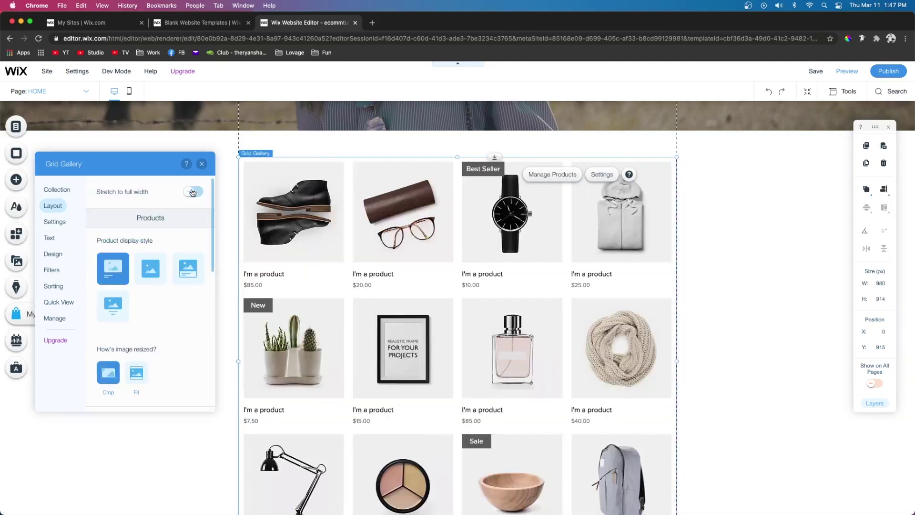
pyautogui.scroll(-1, 184, 227)
pyautogui.scroll(-2, 184, 228)
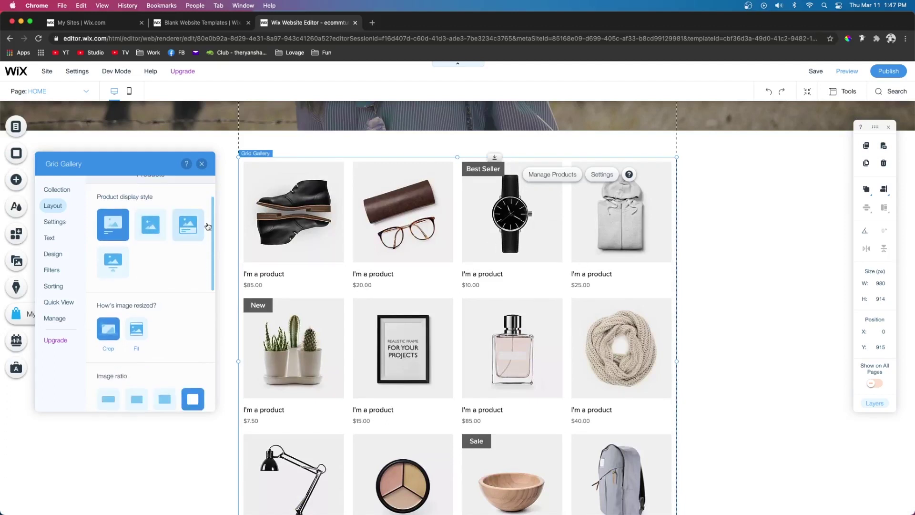
pyautogui.click(153, 232)
pyautogui.click(179, 231)
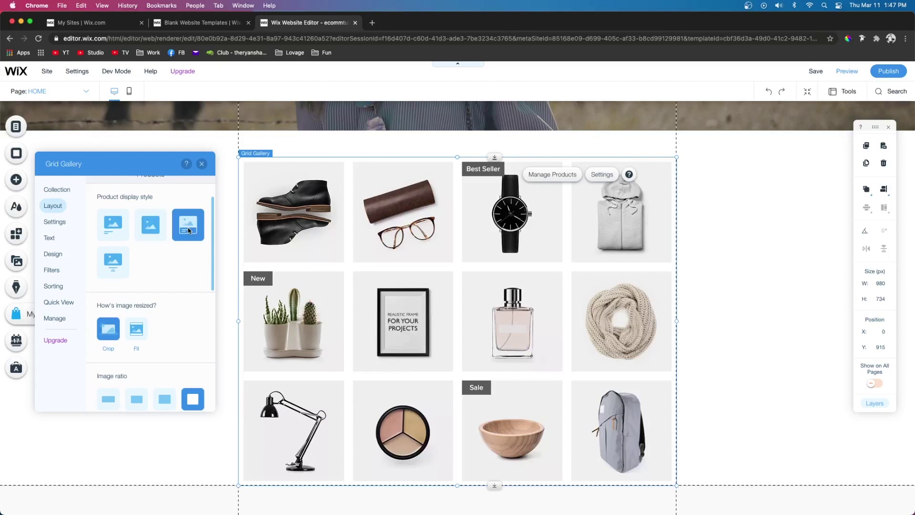
pyautogui.click(115, 228)
# Set the product grid of the gallery to 2 rows.
pyautogui.scroll(-5, 119, 219)
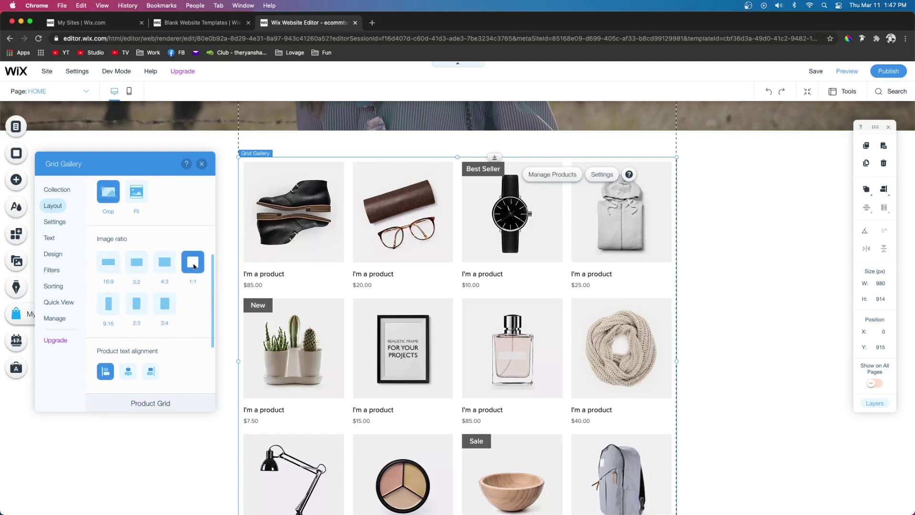
pyautogui.scroll(-5, 196, 263)
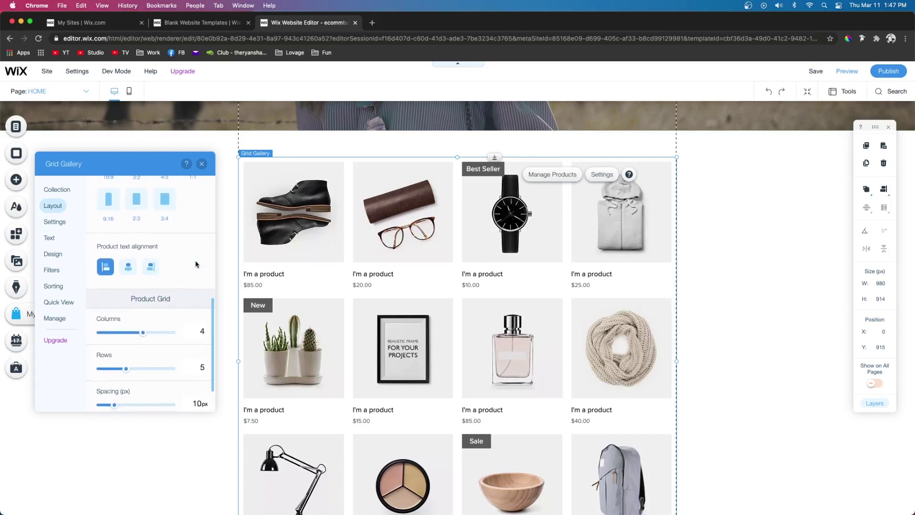
pyautogui.scroll(-3, 430, 308)
pyautogui.scroll(-2, 419, 399)
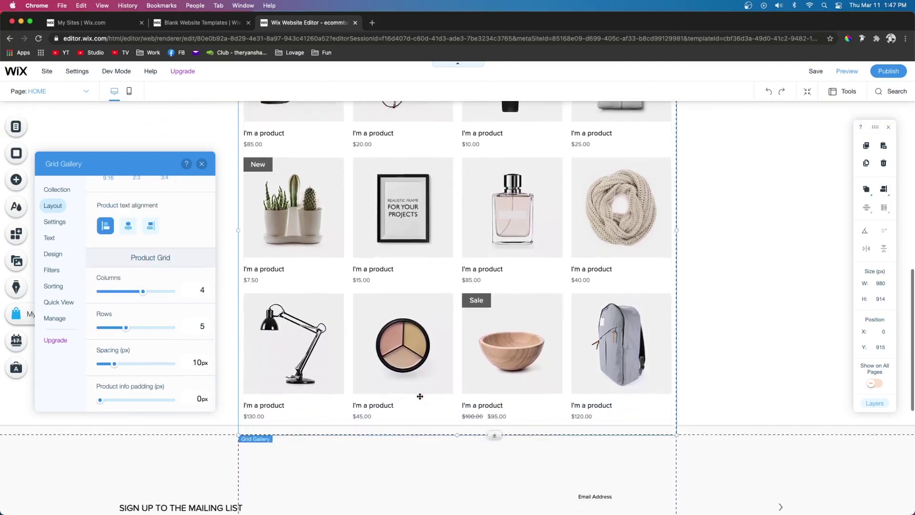
pyautogui.scroll(3, 419, 399)
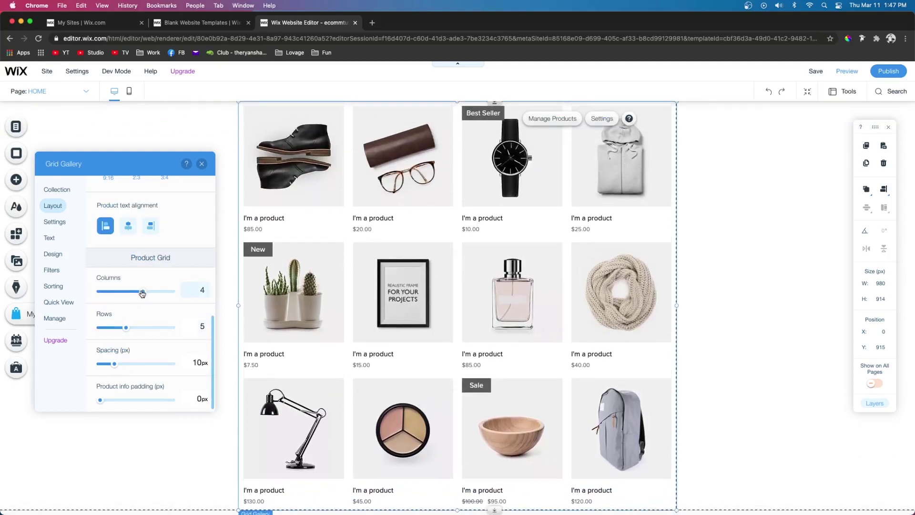
pyautogui.moveTo(123, 330); pyautogui.dragTo(108, 332)
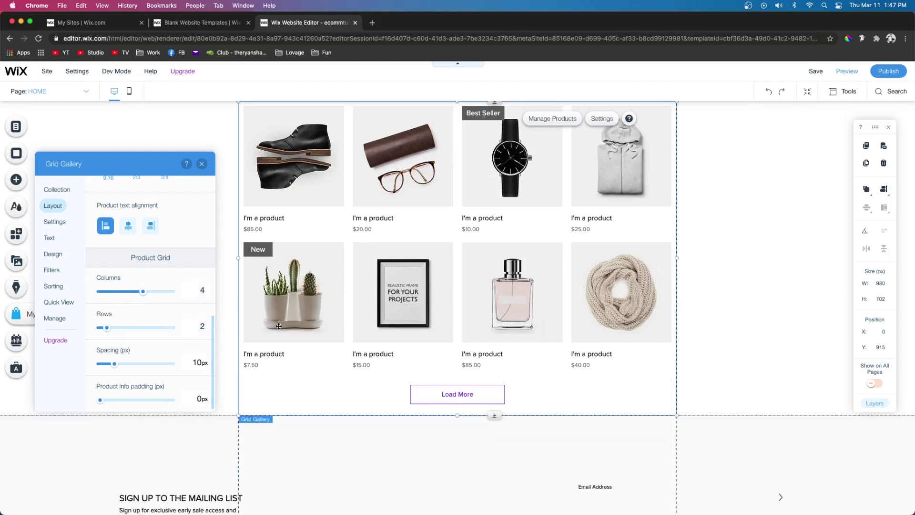
pyautogui.scroll(1, 453, 290)
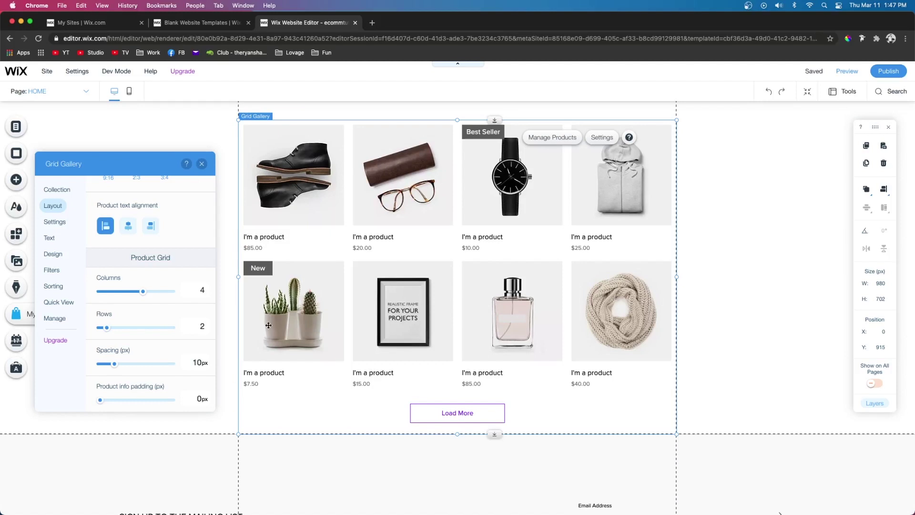
# Change the gallery's Load More button text and border colors to dark gray #333333 in the design settings.
pyautogui.click(55, 256)
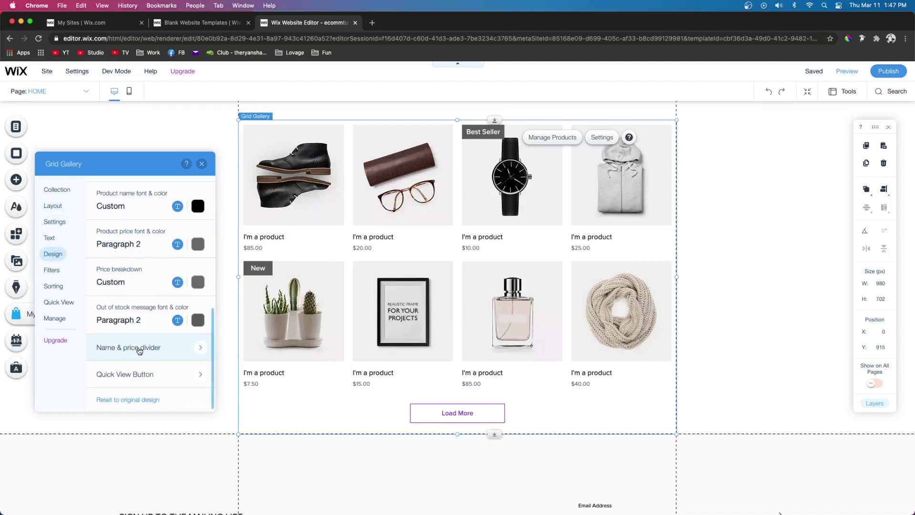
pyautogui.scroll(5, 141, 318)
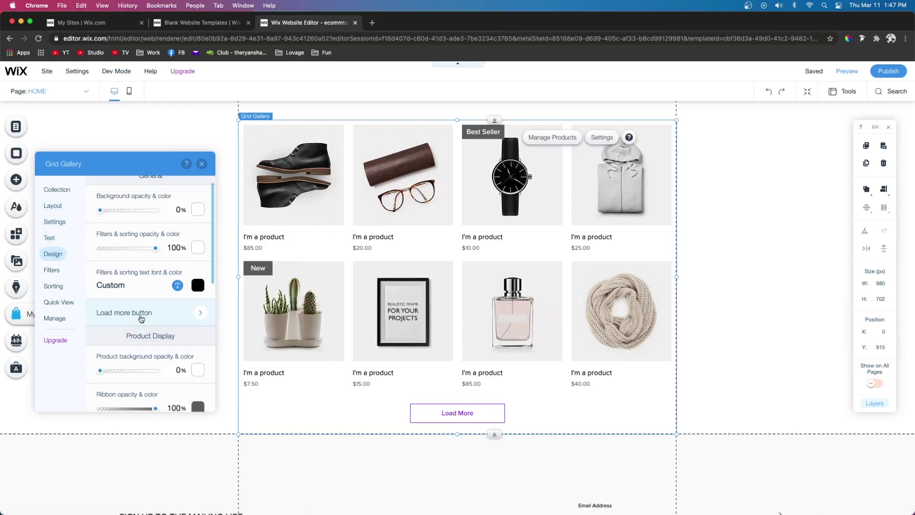
pyautogui.click(141, 313)
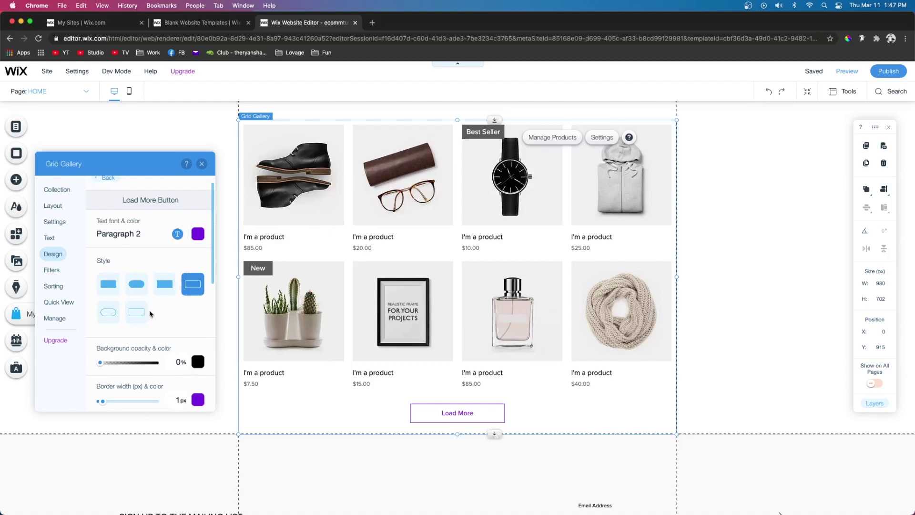
pyautogui.click(198, 233)
pyautogui.click(198, 400)
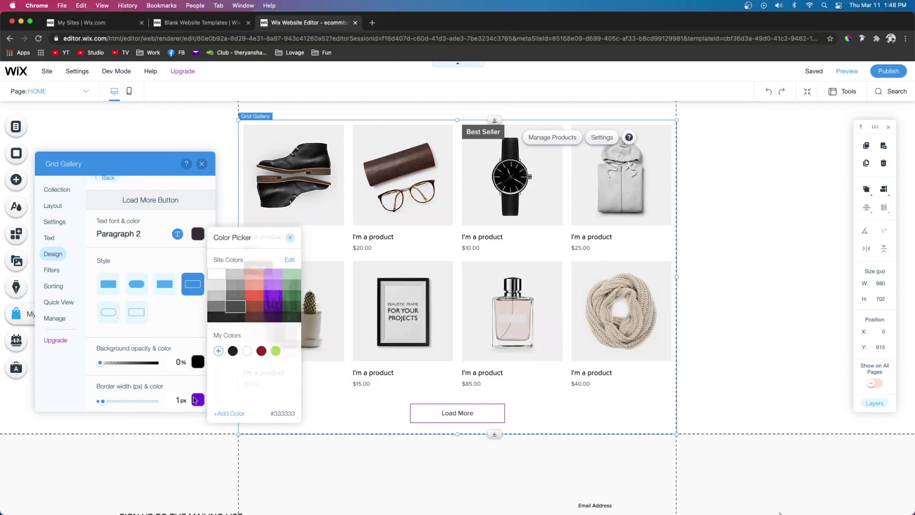
pyautogui.click(230, 398)
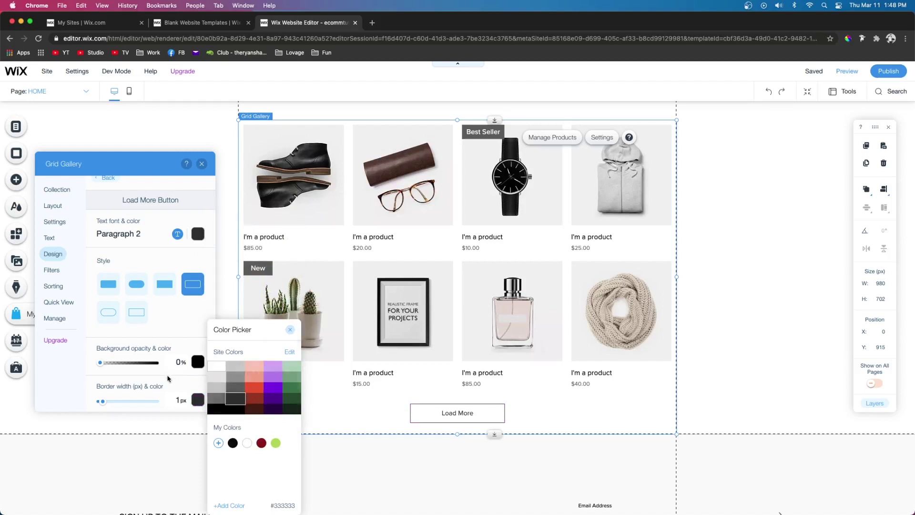
pyautogui.click(177, 244)
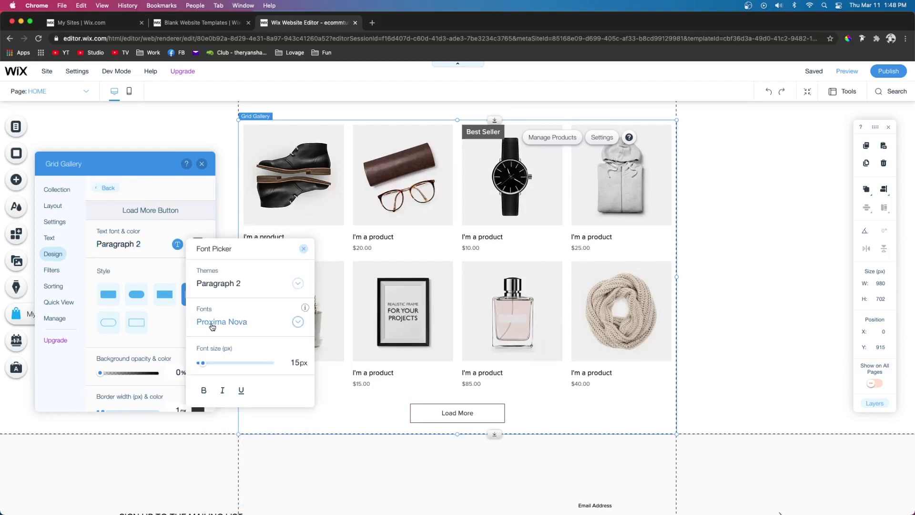
pyautogui.click(202, 164)
# Copy the thin white strip above the gallery and paste it directly below the gallery.
pyautogui.scroll(2, 366, 167)
pyautogui.click(365, 164)
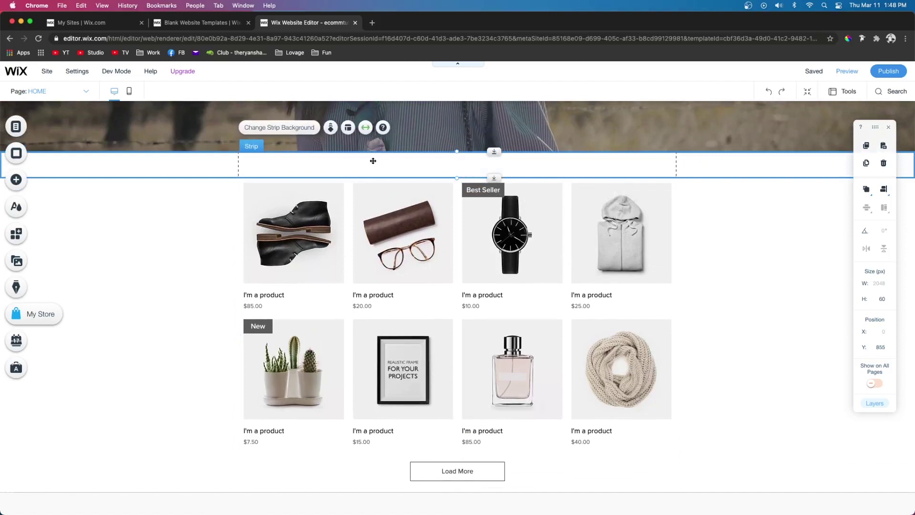
pyautogui.scroll(-5, 208, 184)
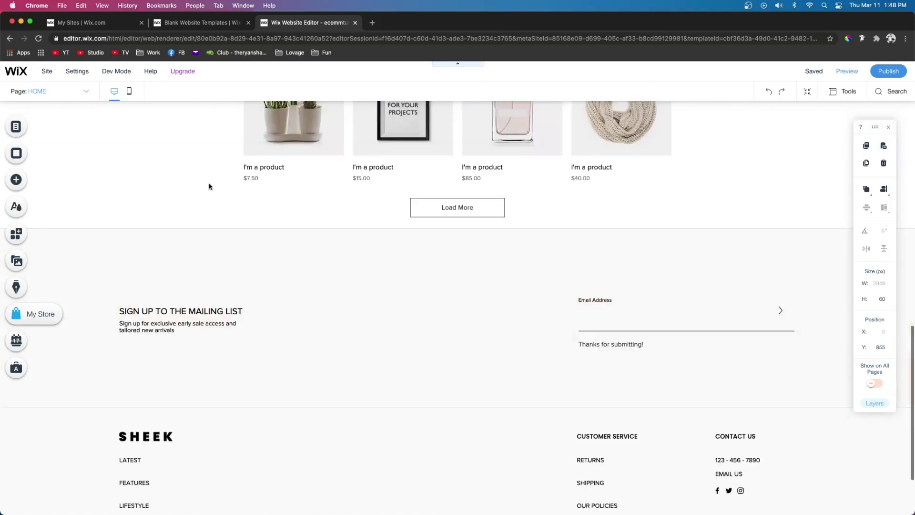
pyautogui.click(209, 184)
pyautogui.rightClick(210, 184)
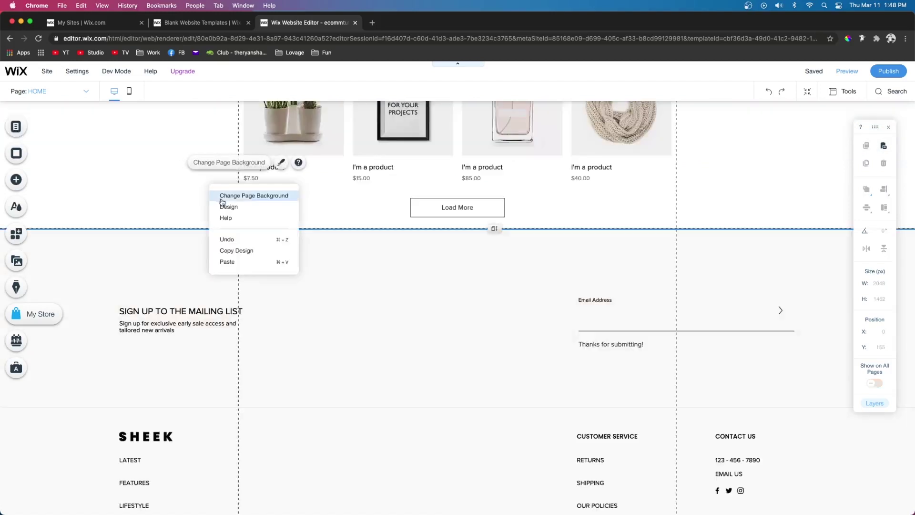
pyautogui.click(244, 260)
pyautogui.moveTo(313, 227); pyautogui.dragTo(309, 249)
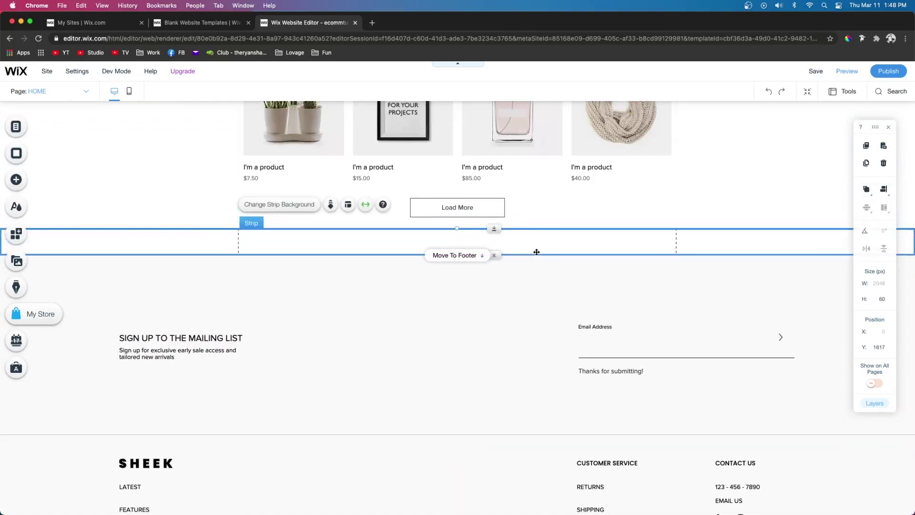
# Add a blank classic strip below the pasted white strip and set its height to 500 px.
pyautogui.click(12, 180)
pyautogui.click(46, 144)
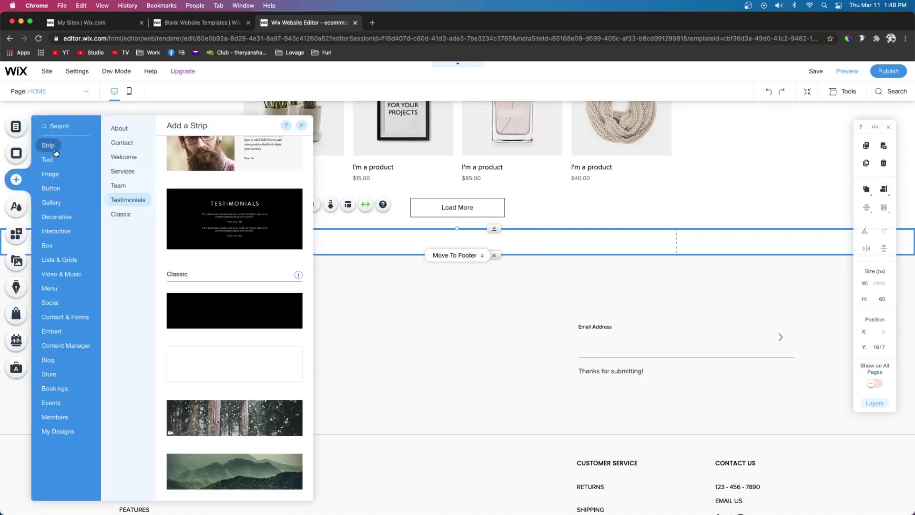
pyautogui.click(224, 364)
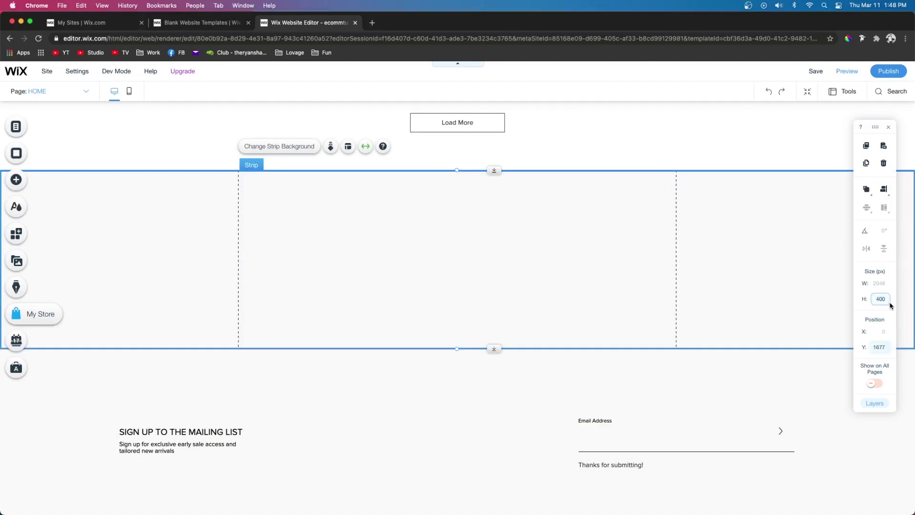
pyautogui.press('Return')
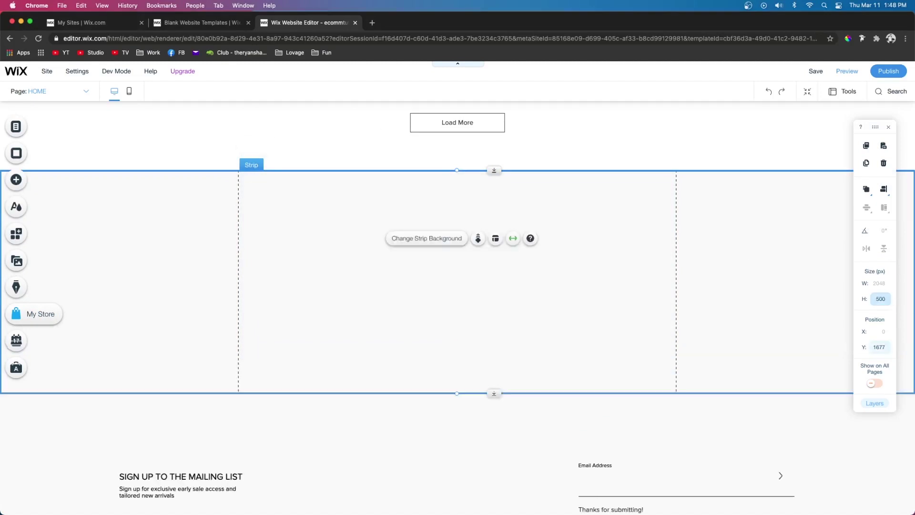
# Set the new strip's stretch margins to 60 px and preview the site.
pyautogui.click(513, 239)
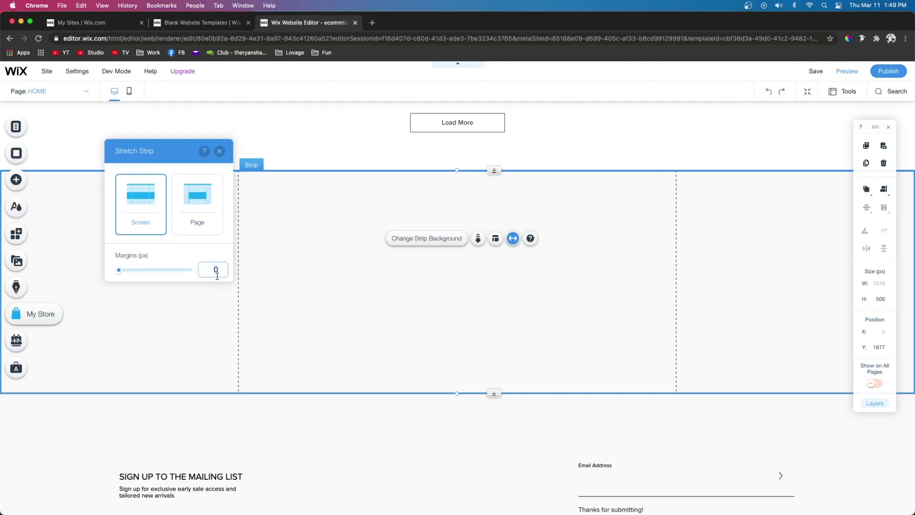
pyautogui.press('Return')
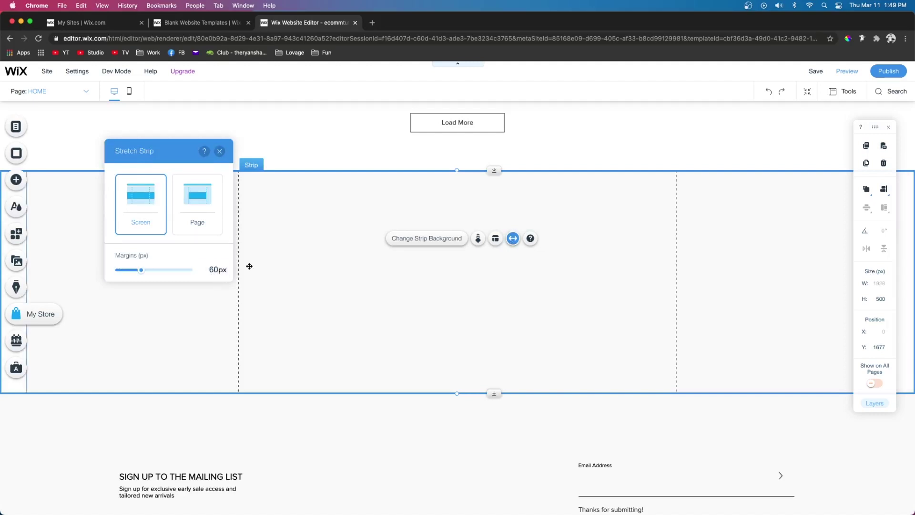
pyautogui.click(848, 79)
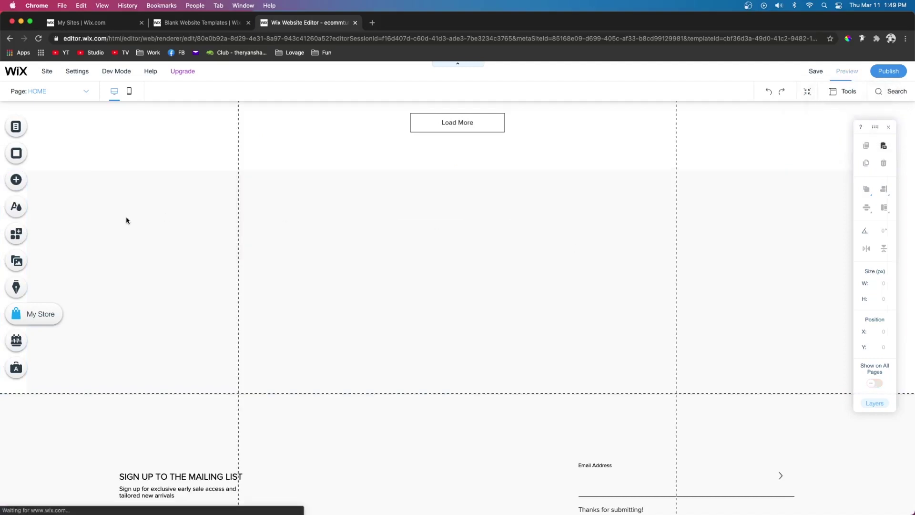
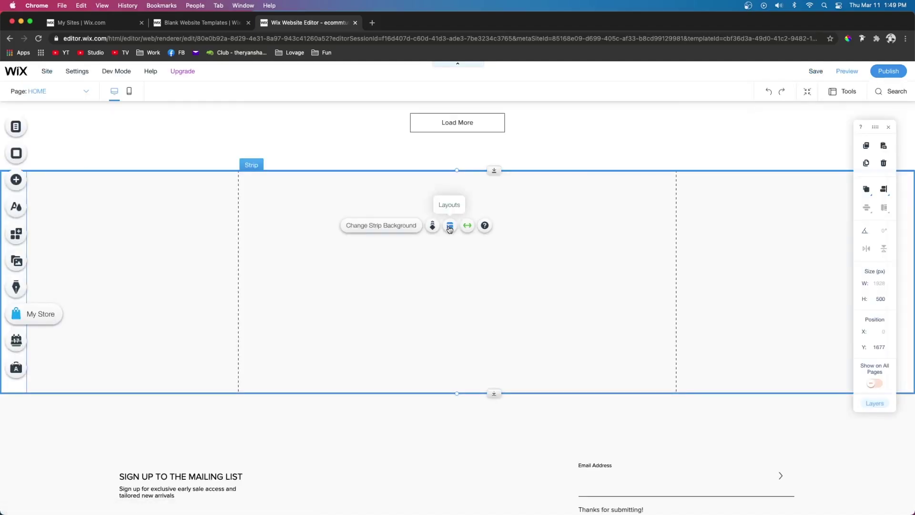
# Split the blank strip below the gallery into three equal columns.
pyautogui.click(450, 228)
pyautogui.click(194, 181)
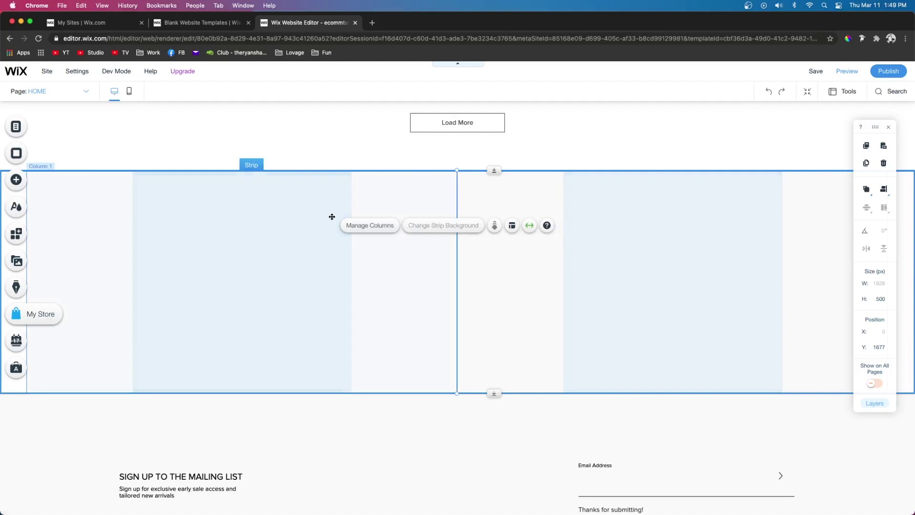
pyautogui.click(364, 229)
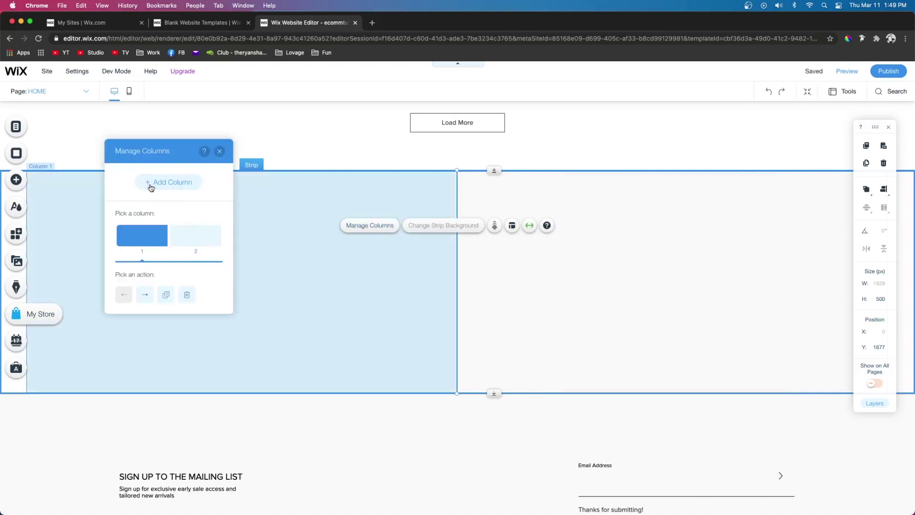
pyautogui.click(148, 183)
# Set the column spacing of the three-column strip to 30 px.
pyautogui.click(512, 227)
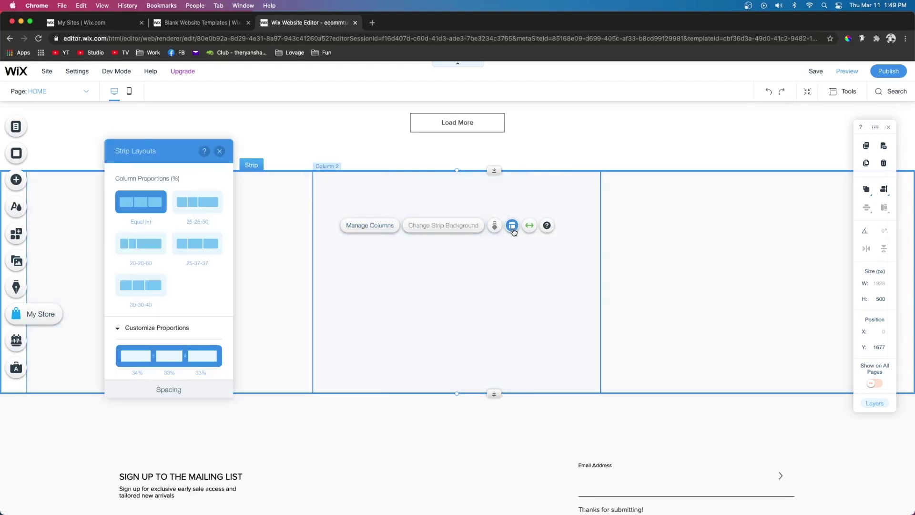
pyautogui.scroll(-5, 187, 321)
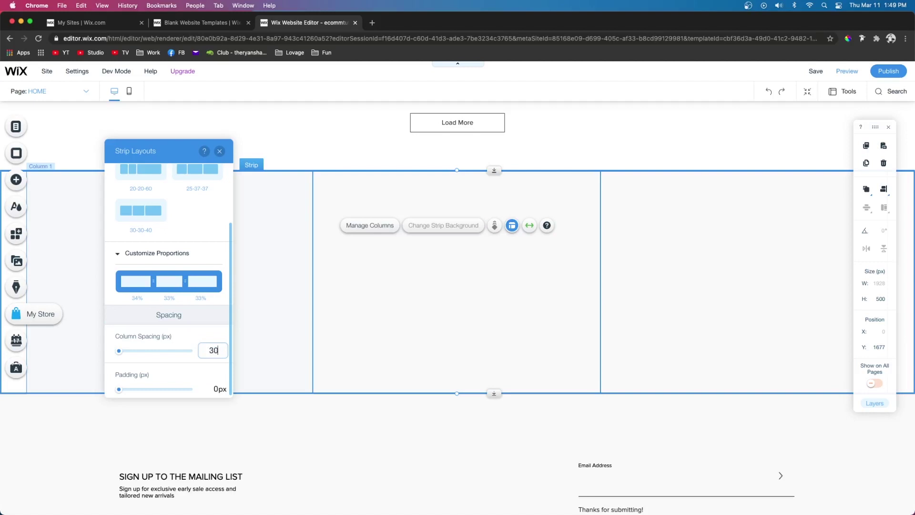
pyautogui.press('Return')
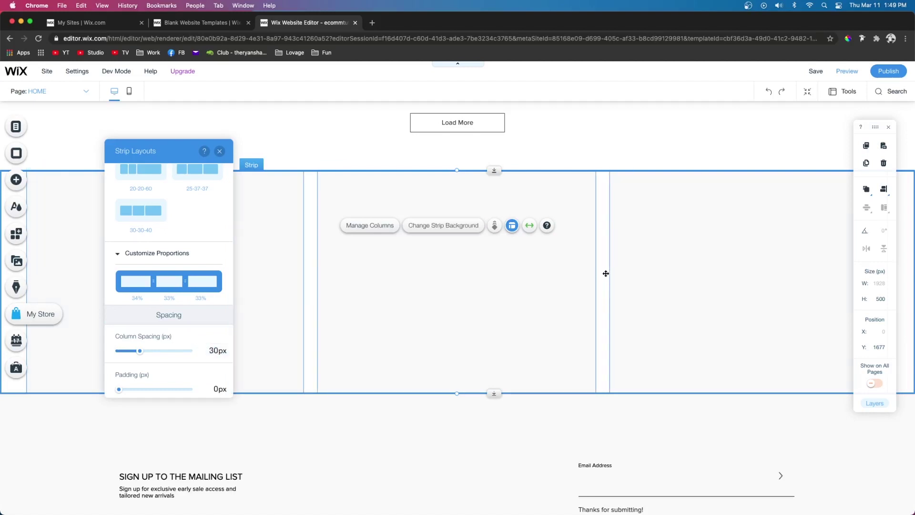
pyautogui.click(312, 260)
pyautogui.click(123, 276)
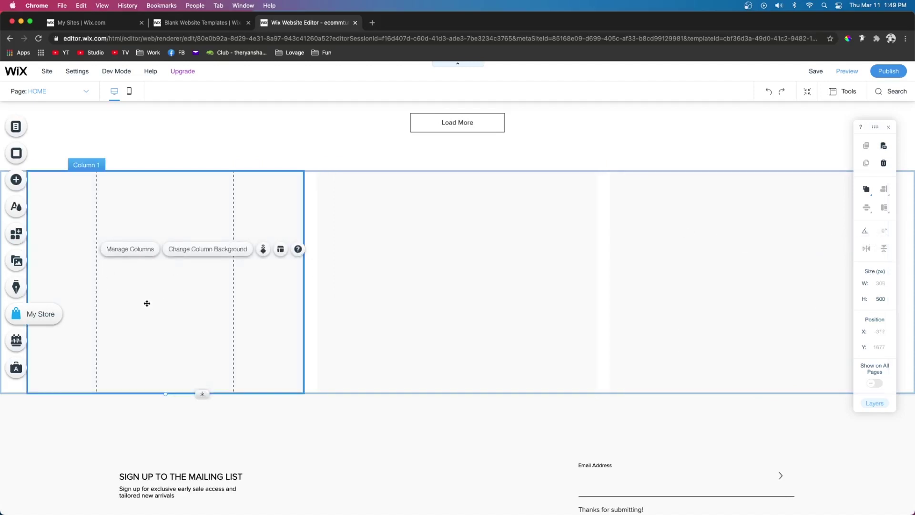
pyautogui.click(468, 273)
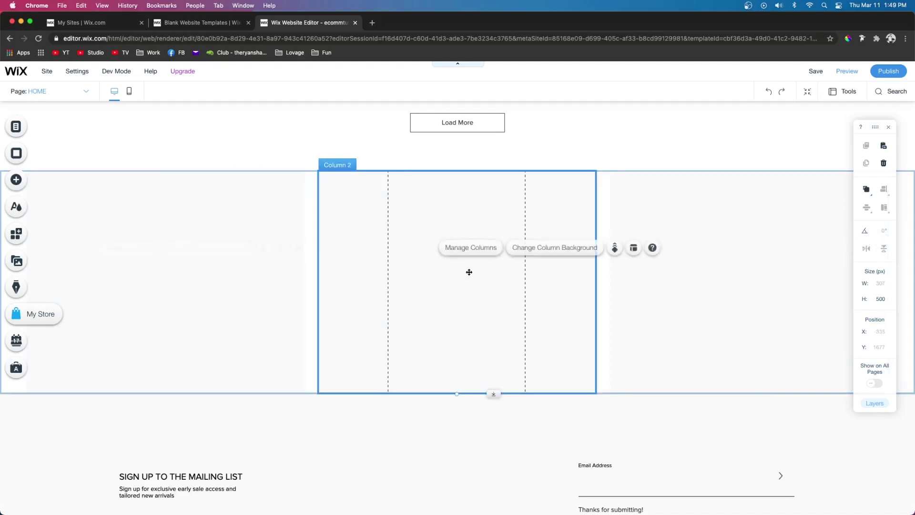
pyautogui.click(740, 265)
pyautogui.click(496, 259)
pyautogui.click(749, 286)
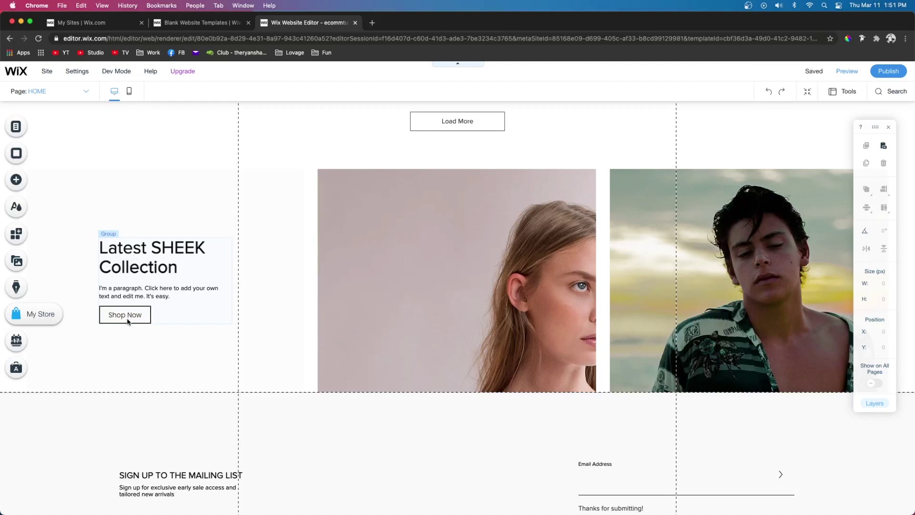
# Check the scroll effect of the middle image column and preview how the column images behave while scrolling.
pyautogui.click(442, 293)
pyautogui.click(686, 288)
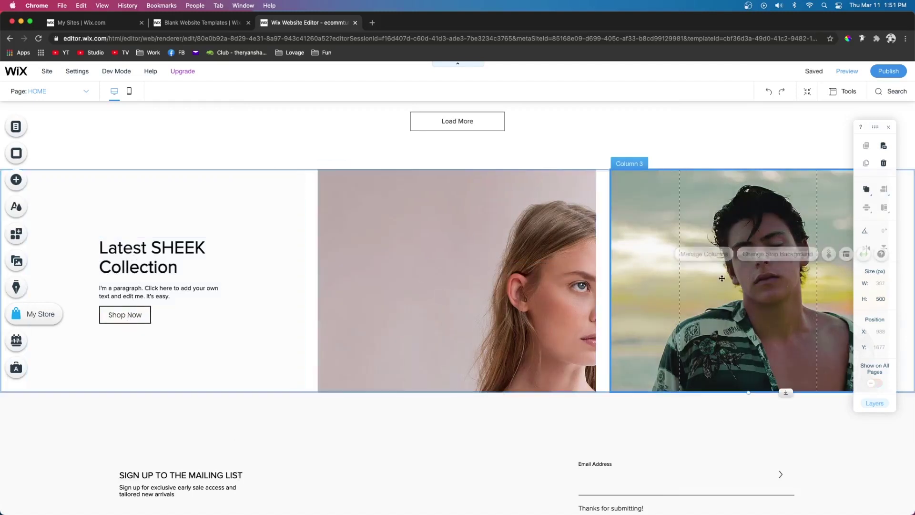
pyautogui.click(445, 265)
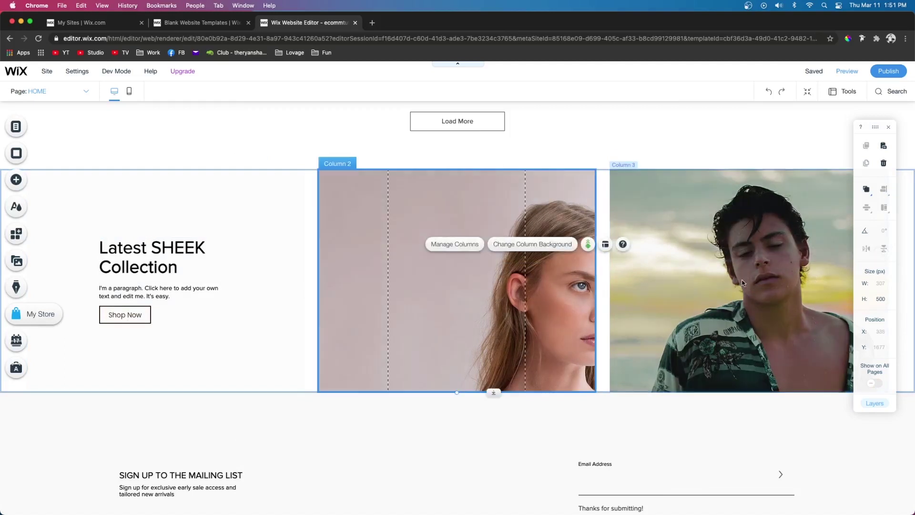
pyautogui.click(588, 244)
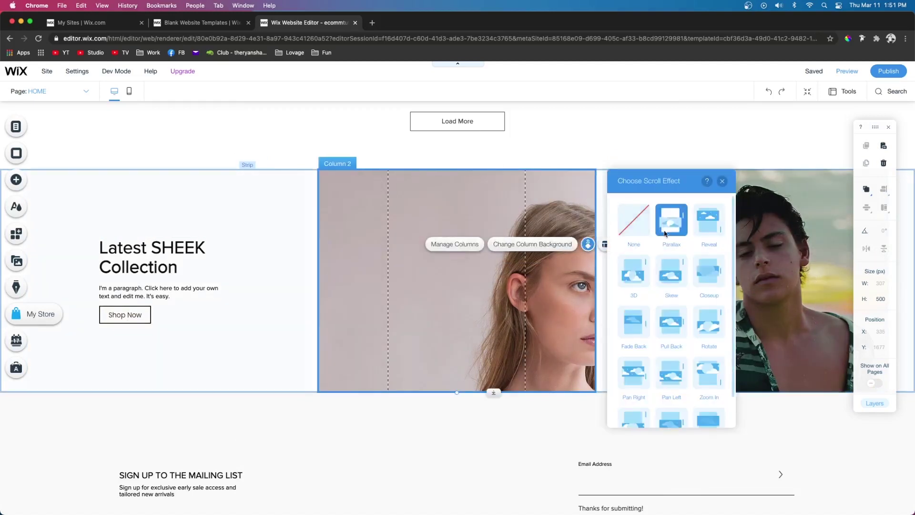
pyautogui.click(846, 71)
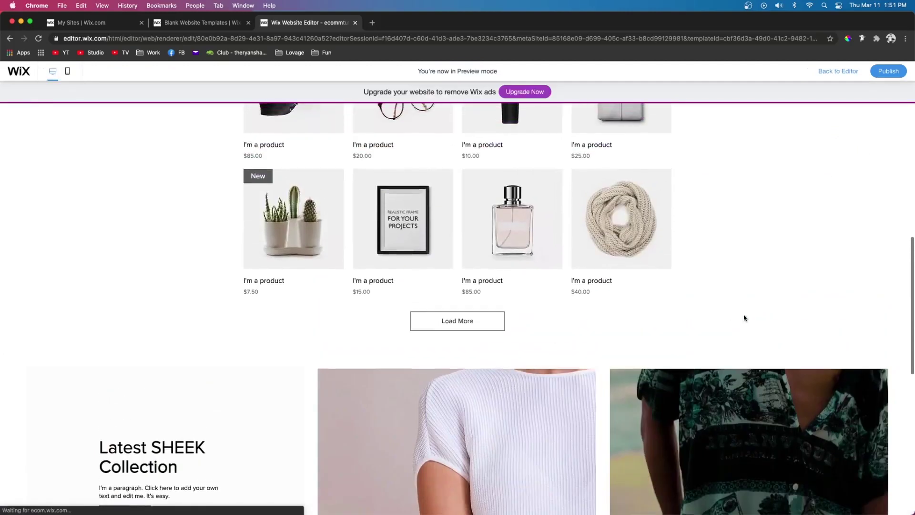
pyautogui.scroll(-3, 743, 314)
pyautogui.click(835, 72)
# Duplicate the 60 px white strip above the three-column strip and place the copy directly below that strip.
pyautogui.click(356, 198)
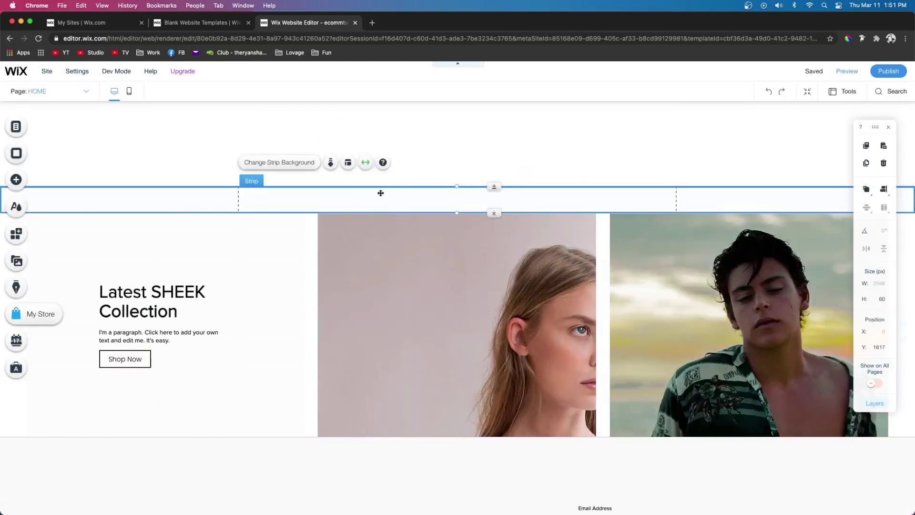
pyautogui.moveTo(380, 193); pyautogui.dragTo(384, 448)
pyautogui.scroll(-5, 480, 307)
# Review the white spacer strips above and below the gallery and under the three-column strip.
pyautogui.scroll(10, 480, 306)
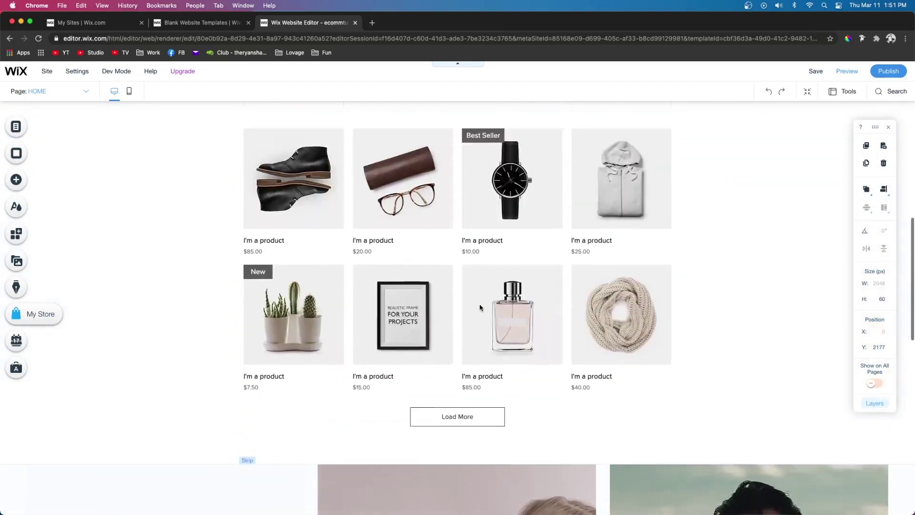
pyautogui.scroll(3, 431, 231)
pyautogui.click(431, 231)
pyautogui.scroll(-6, 429, 239)
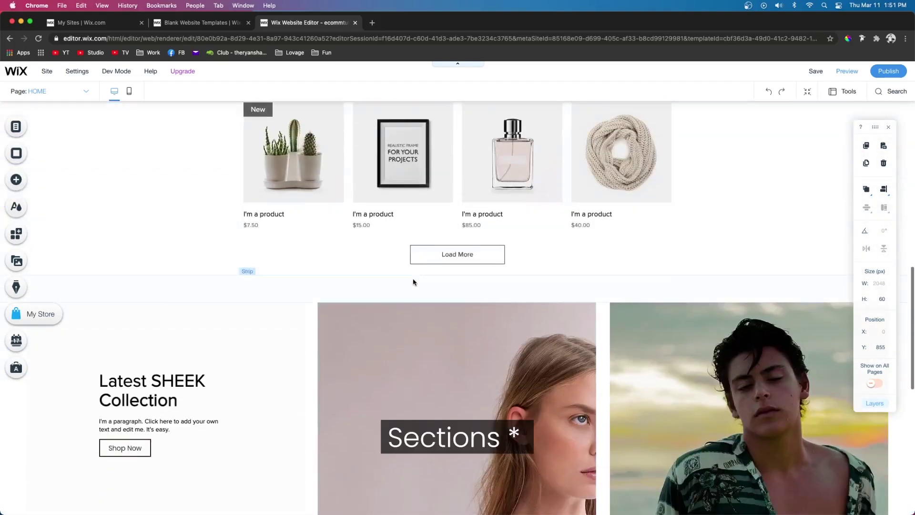
pyautogui.scroll(-5, 415, 282)
pyautogui.click(385, 265)
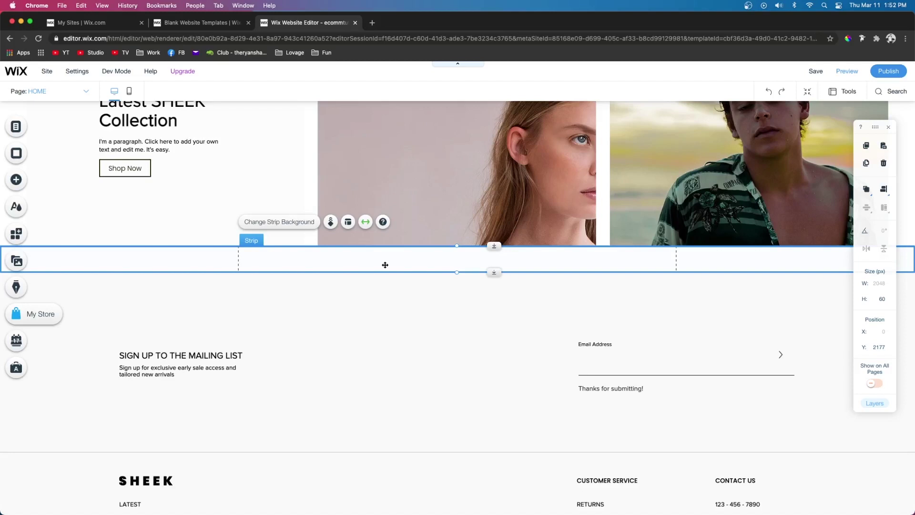
pyautogui.scroll(-1, 385, 267)
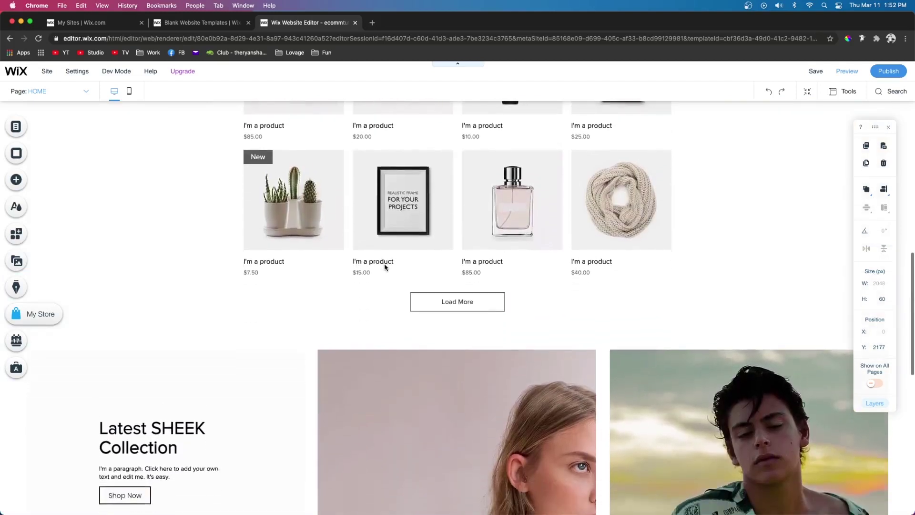
pyautogui.scroll(-9, 385, 267)
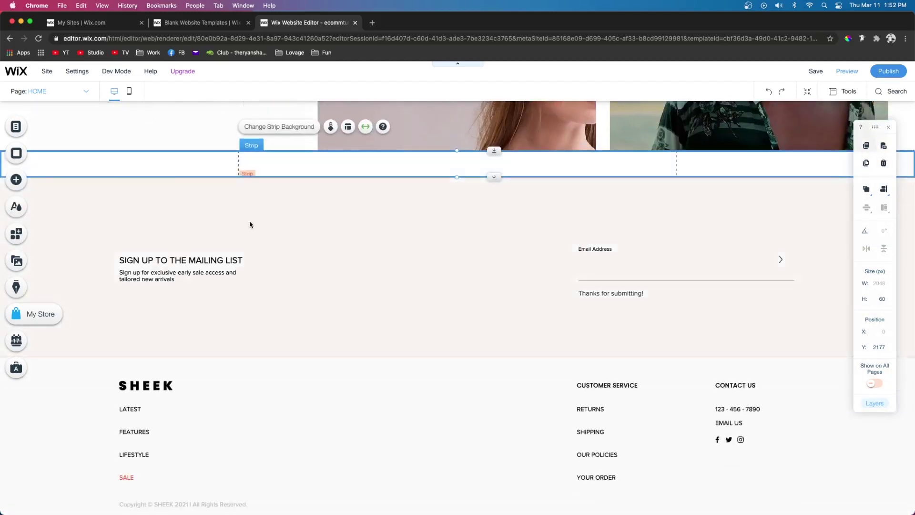
pyautogui.scroll(10, 622, 225)
# Duplicate the product grid gallery and move the copy down over the three-column strip.
pyautogui.click(435, 124)
pyautogui.scroll(4, 409, 186)
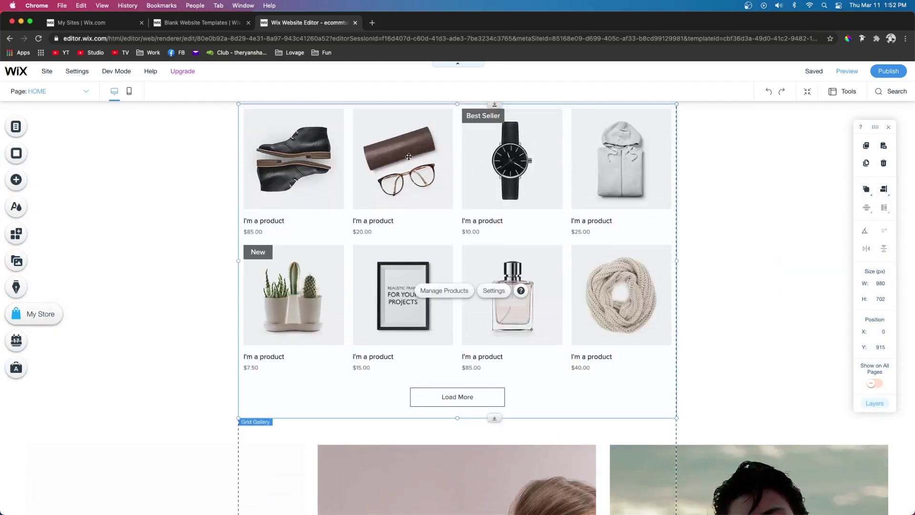
pyautogui.press('super+d')
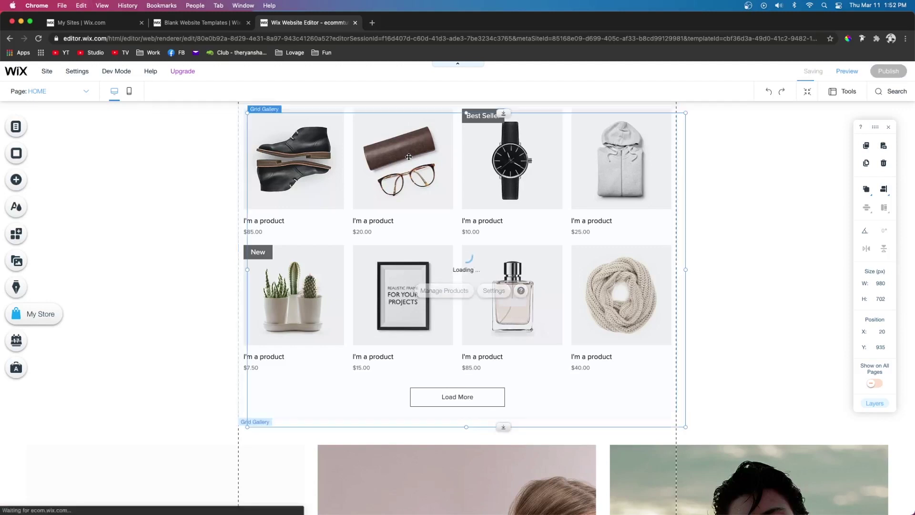
pyautogui.moveTo(464, 168); pyautogui.dragTo(434, 487)
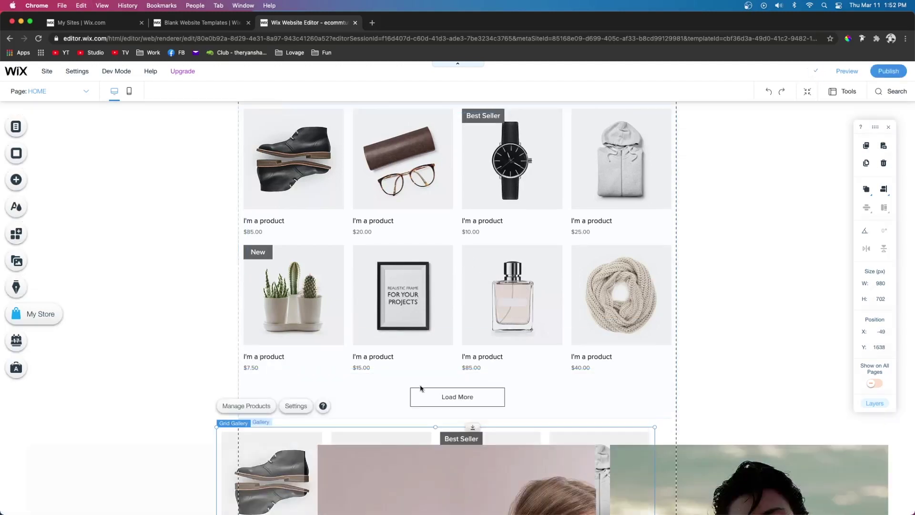
# Place the copied gallery directly beneath the lowest white spacer strip, centered on the page at X 0, Y 2237.
pyautogui.scroll(-2, 468, 314)
pyautogui.scroll(-5, 468, 313)
pyautogui.moveTo(353, 157); pyautogui.dragTo(381, 310)
pyautogui.click(887, 191)
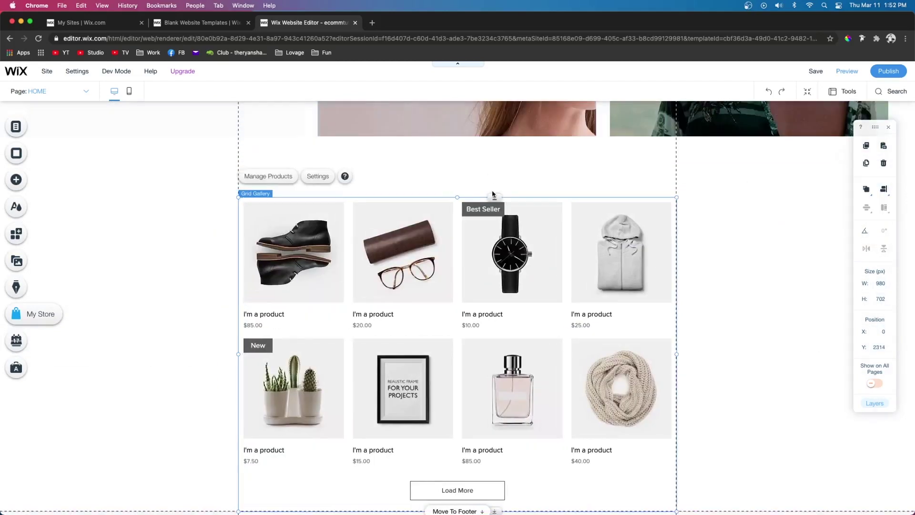
pyautogui.moveTo(494, 195); pyautogui.dragTo(496, 161)
pyautogui.click(492, 143)
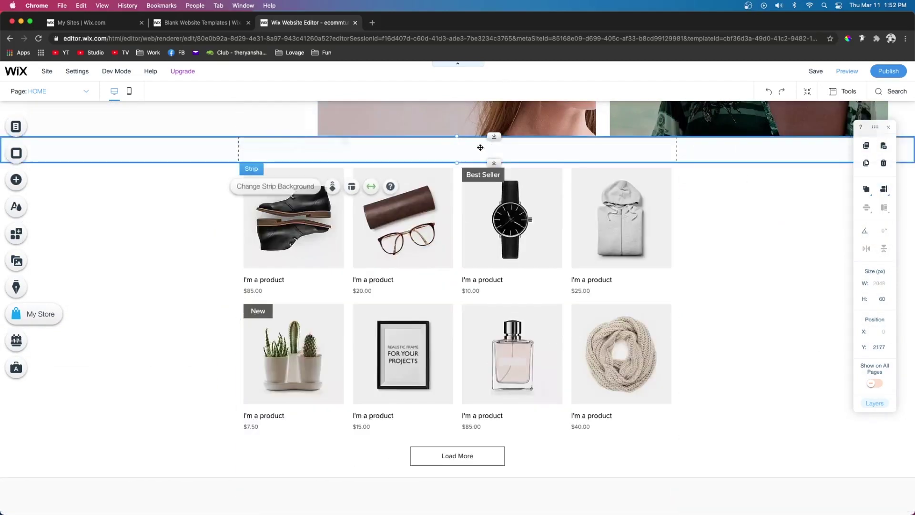
# Reduce the lower gallery's product grid to one row in its layout settings.
pyautogui.click(432, 249)
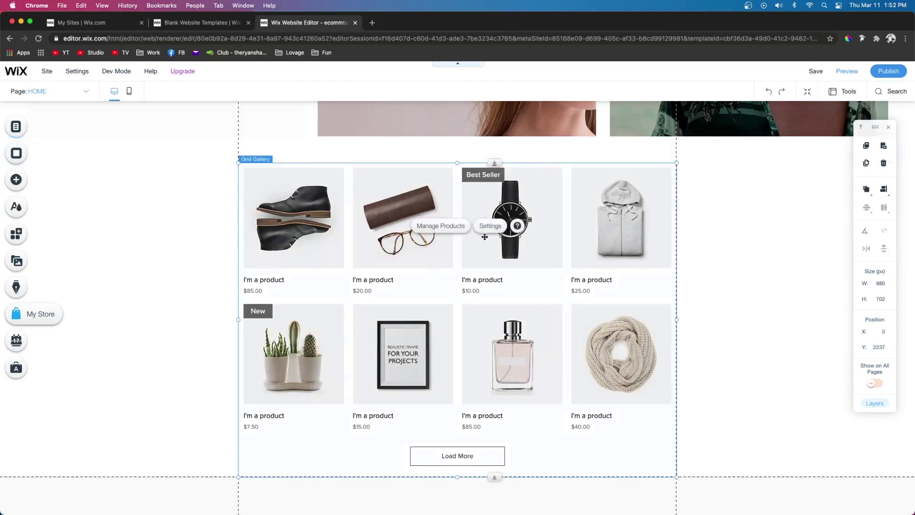
pyautogui.click(488, 225)
pyautogui.click(53, 205)
pyautogui.scroll(-5, 143, 310)
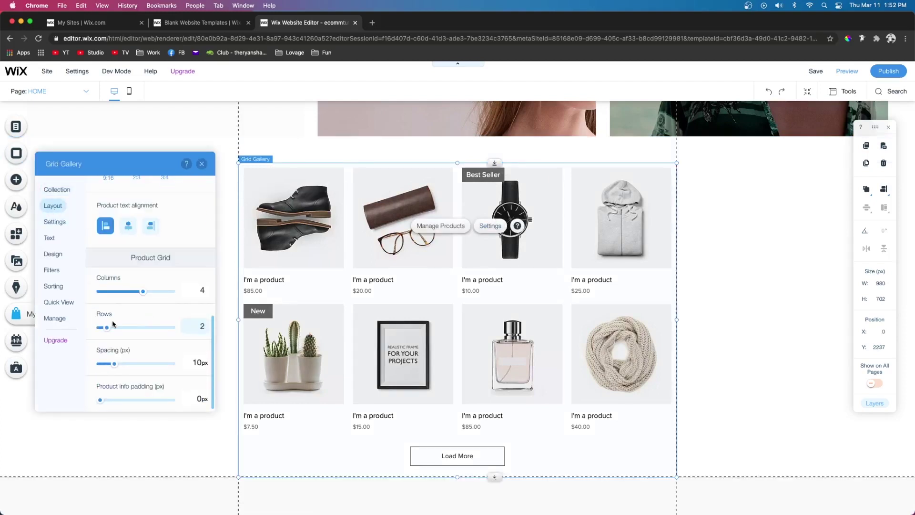
pyautogui.scroll(6, 124, 286)
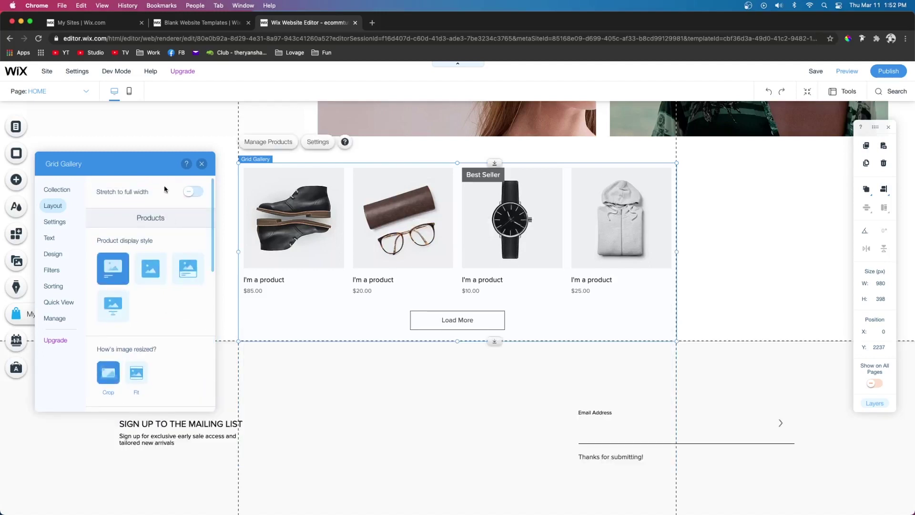
# Stretch the lower gallery to full width with 60 px margins.
pyautogui.click(194, 193)
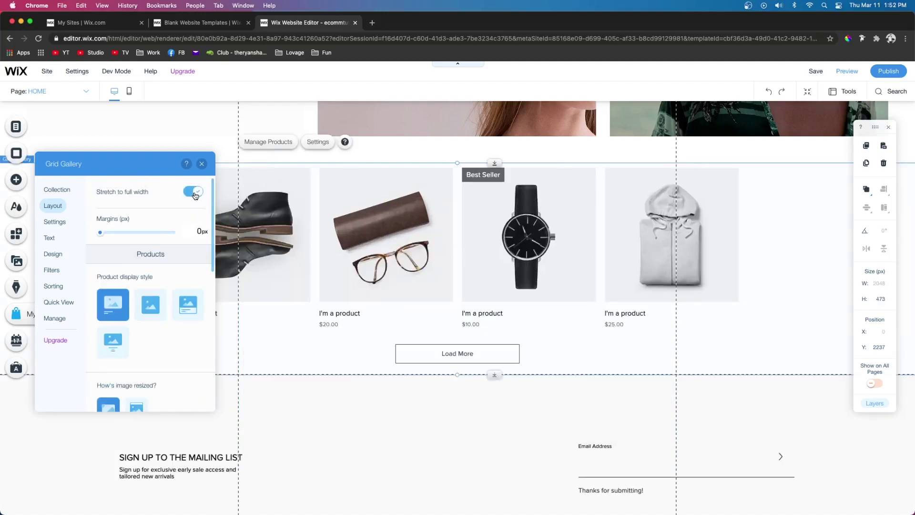
pyautogui.click(191, 233)
pyautogui.write('60')
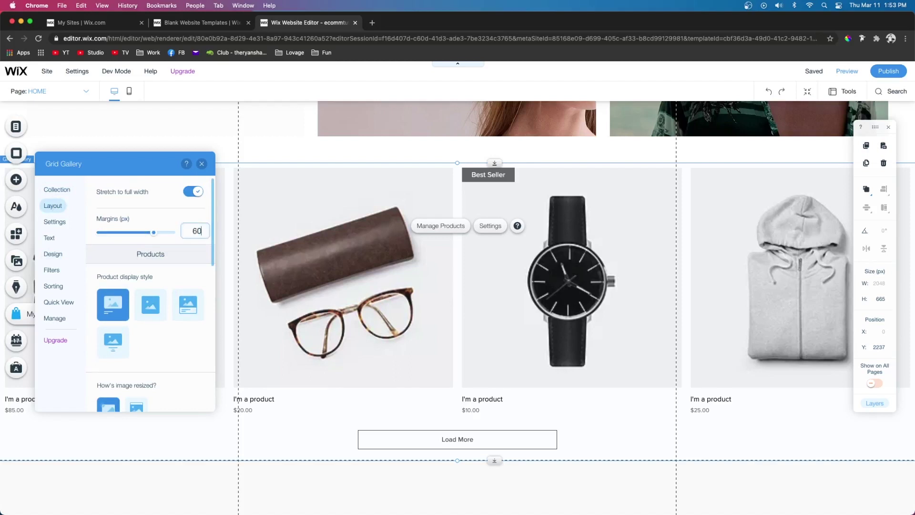
pyautogui.press('Return')
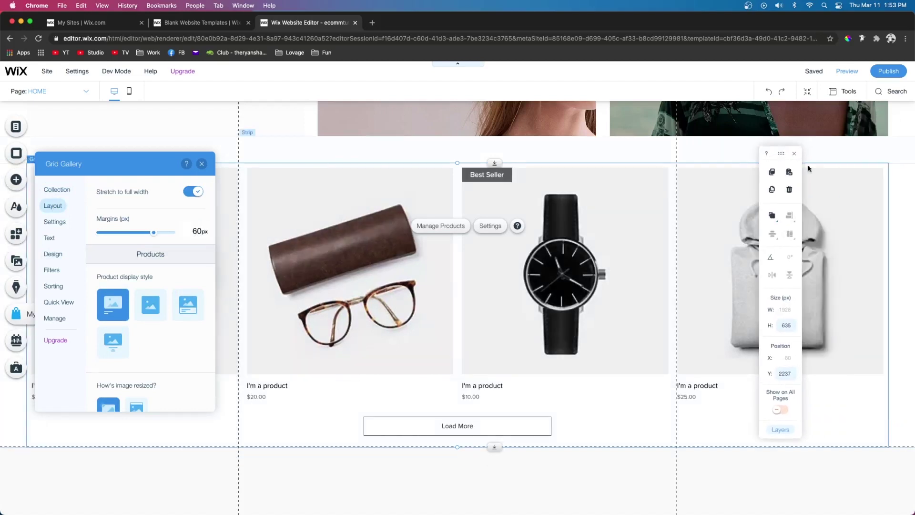
# Set the lower gallery's Load More button width to 8% in the design settings.
pyautogui.scroll(2, 886, 154)
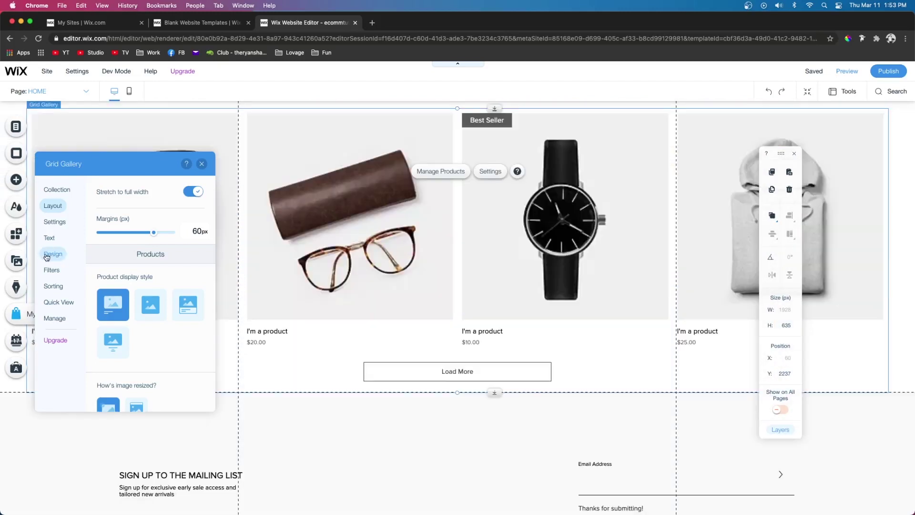
pyautogui.click(53, 254)
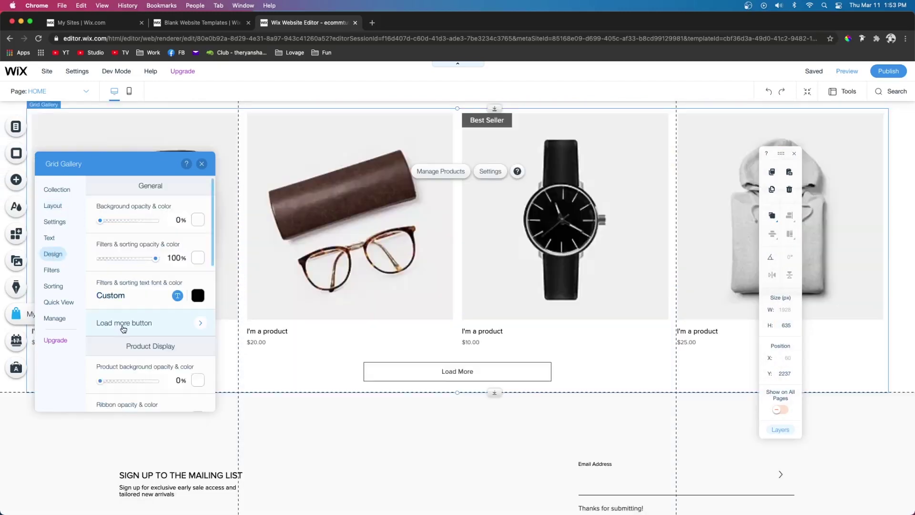
pyautogui.click(184, 322)
pyautogui.scroll(-2, 185, 335)
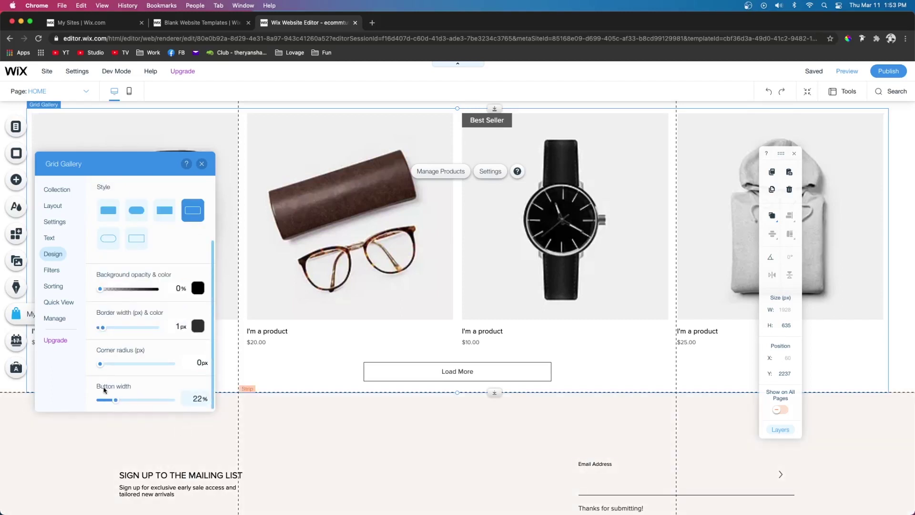
pyautogui.click(196, 398)
pyautogui.write('15')
pyautogui.press('BackSpace')
pyautogui.press('BackSpace')
pyautogui.write('8')
pyautogui.press('Return')
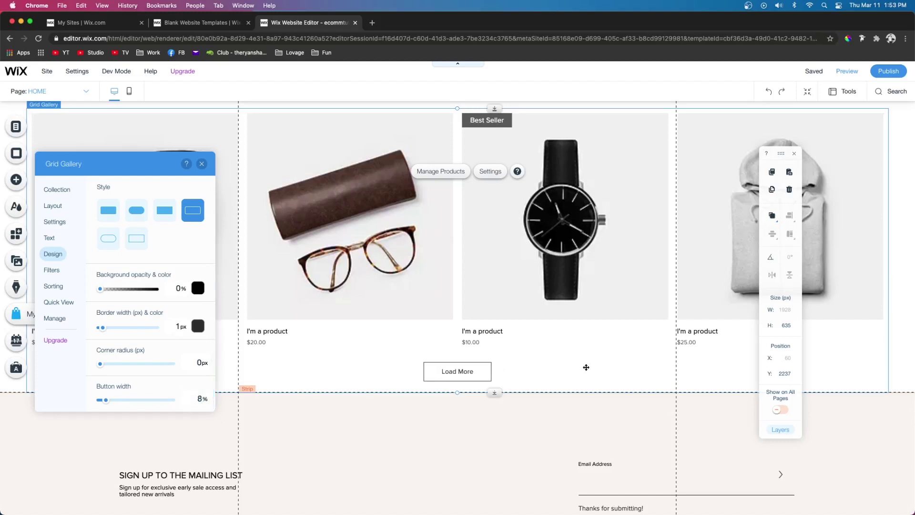
pyautogui.scroll(5, 586, 367)
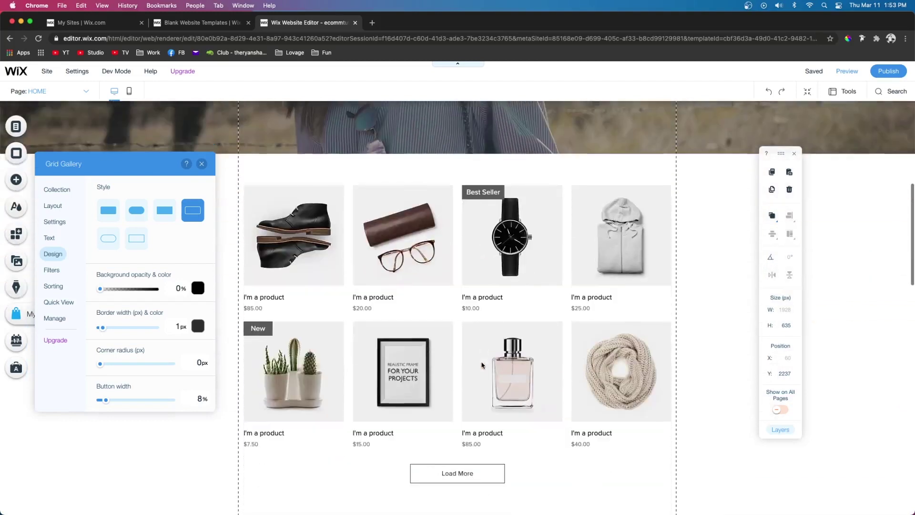
pyautogui.scroll(6, 482, 365)
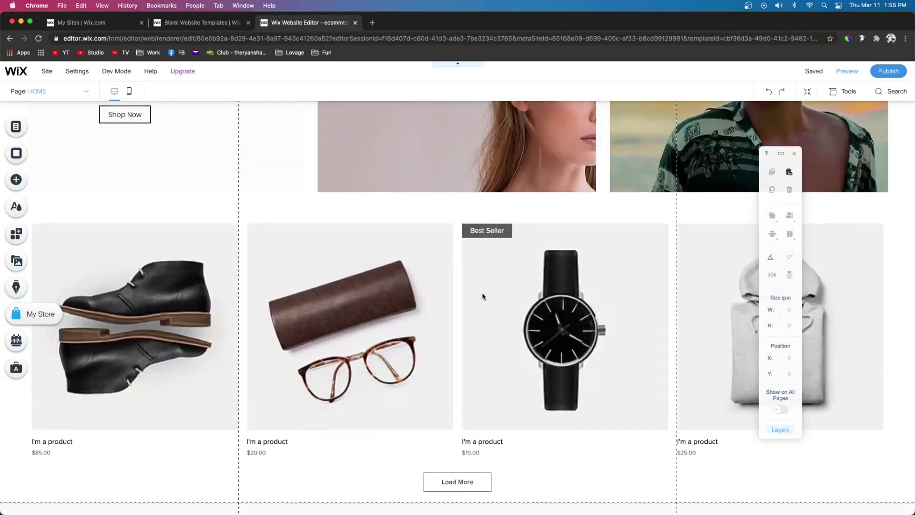
# Review the home page layout from the lower gallery up to the hero image and down to the footer.
pyautogui.scroll(-3, 482, 296)
pyautogui.scroll(5, 483, 296)
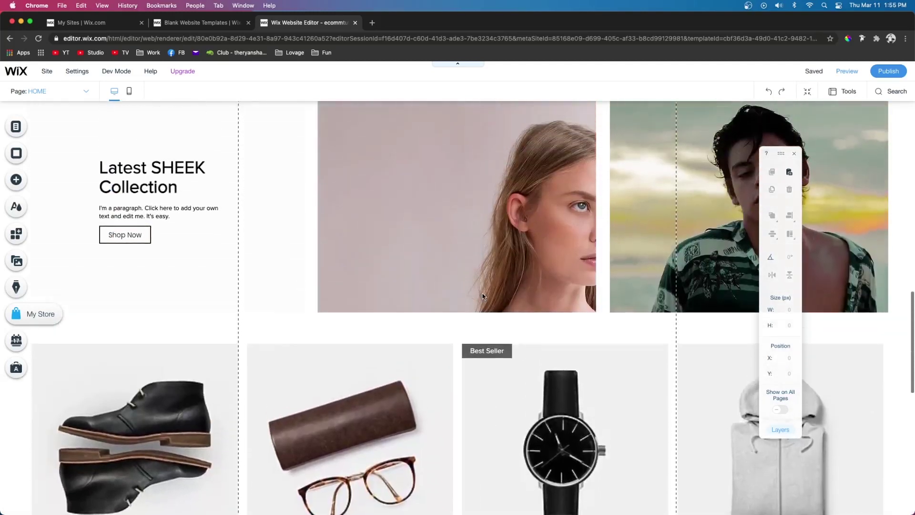
pyautogui.scroll(5, 483, 293)
pyautogui.click(299, 328)
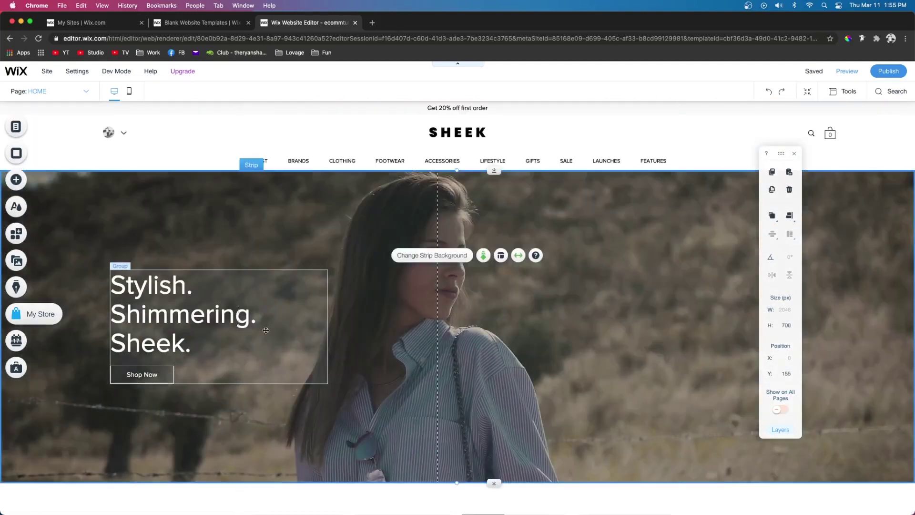
pyautogui.scroll(-10, 592, 305)
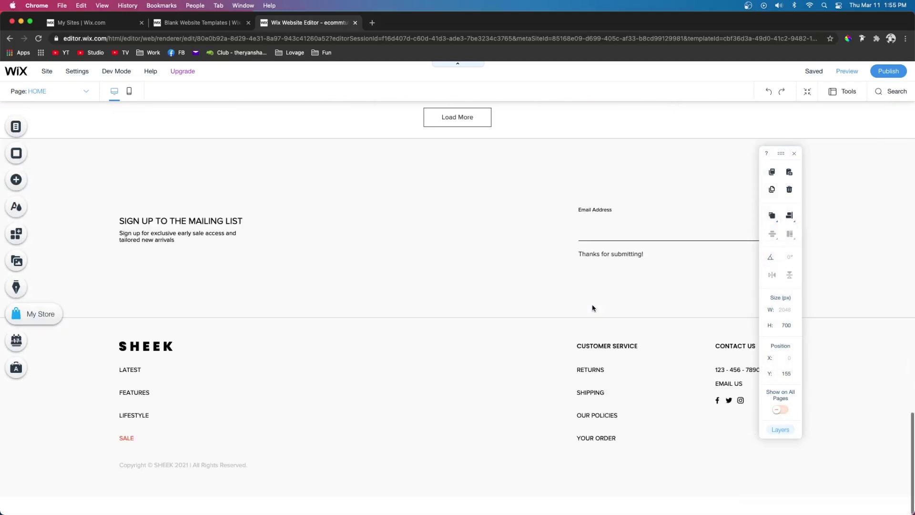
pyautogui.scroll(6, 427, 327)
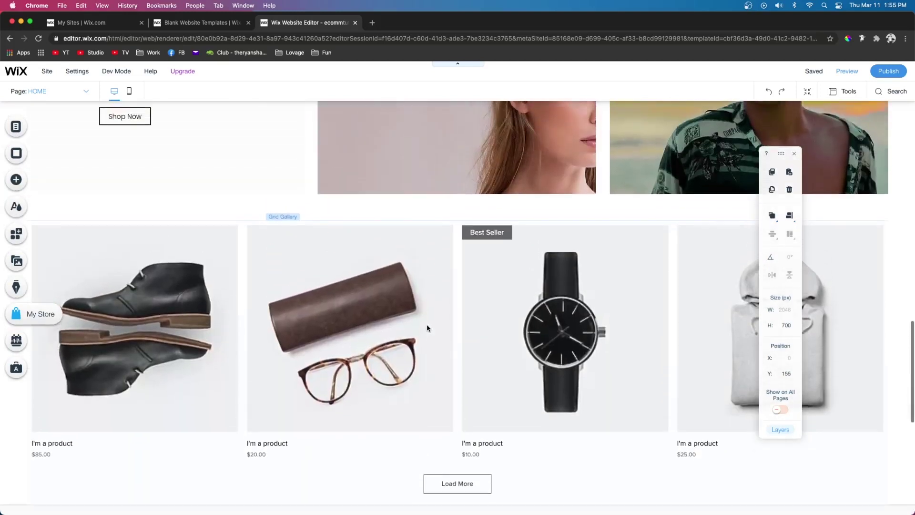
# Place a 60 px high white spacer strip directly beneath the lower gallery's Load More button, at Y 2872.
pyautogui.scroll(-2, 358, 145)
pyautogui.click(362, 157)
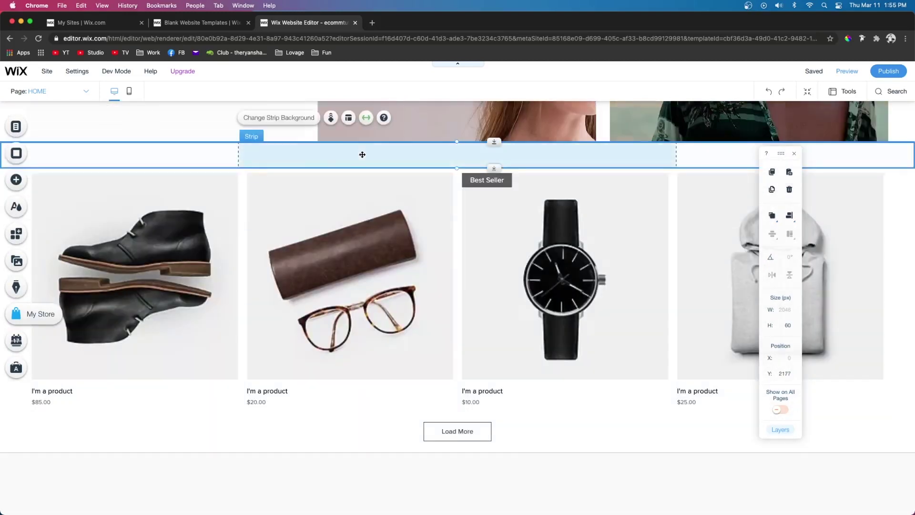
pyautogui.moveTo(401, 158); pyautogui.dragTo(417, 470)
pyautogui.scroll(-7, 8, 138)
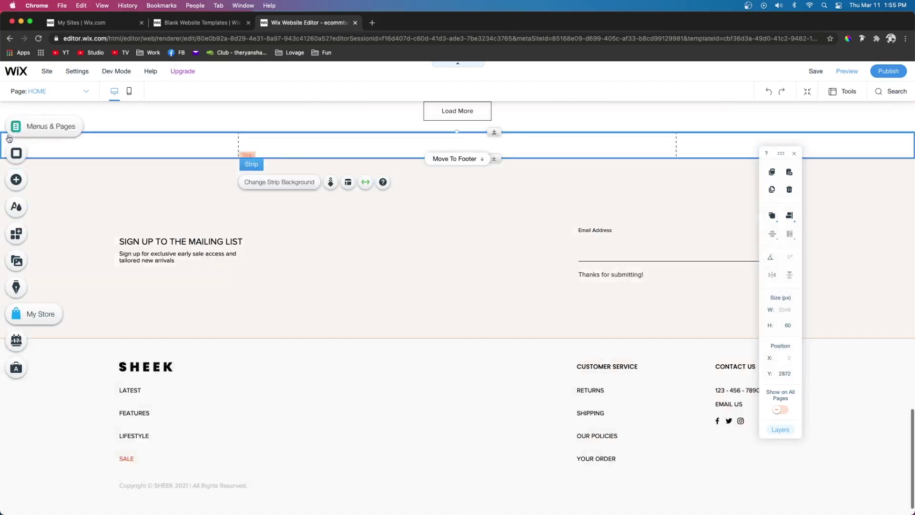
# Add a 400 px high strip below the lowest spacer at Y 2932 and give it the juice bottle photo as background.
pyautogui.click(16, 180)
pyautogui.scroll(-5, 206, 351)
pyautogui.click(206, 351)
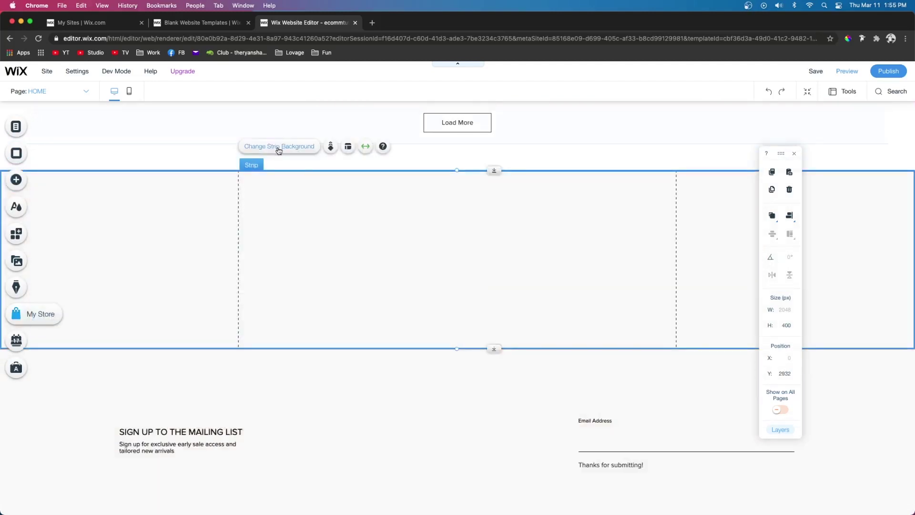
pyautogui.click(278, 146)
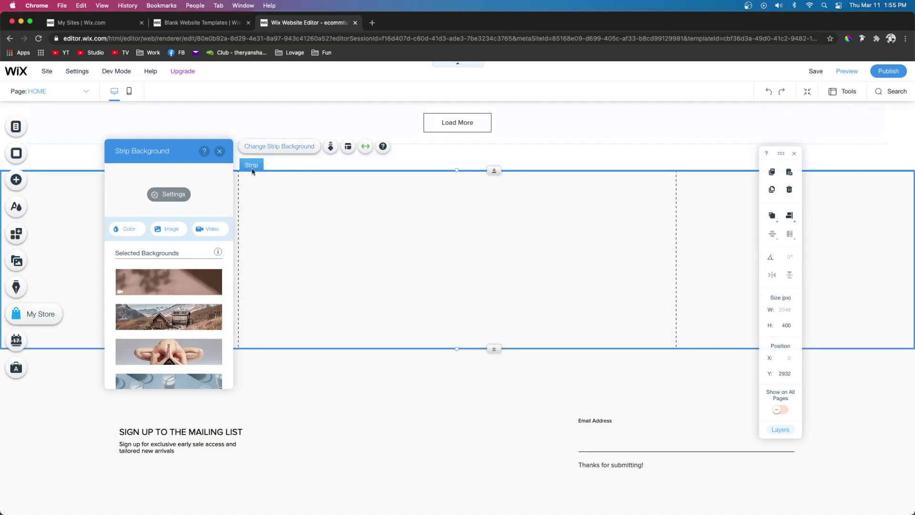
pyautogui.click(166, 229)
pyautogui.click(244, 128)
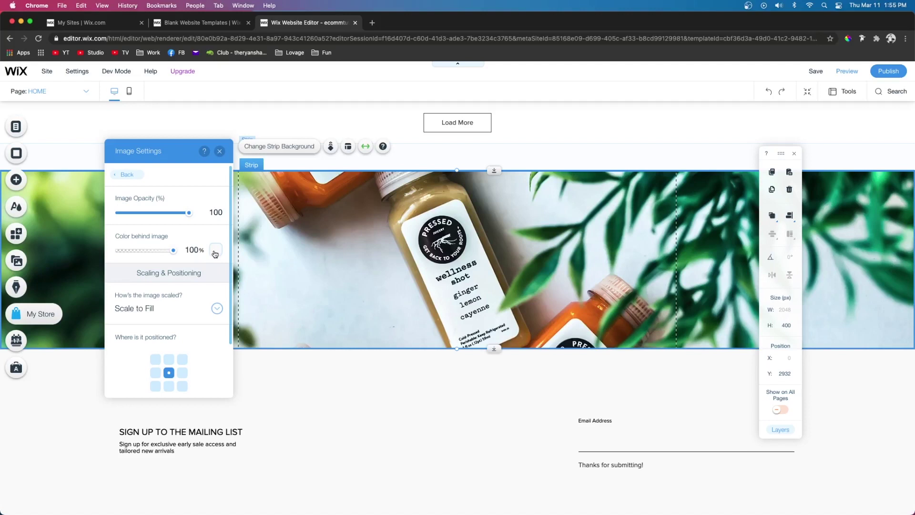
# Darken the juice bottle background by setting the color behind the image to black and the image opacity to 64%.
pyautogui.click(216, 251)
pyautogui.click(246, 340)
pyautogui.click(164, 218)
pyautogui.moveTo(177, 212); pyautogui.dragTo(163, 214)
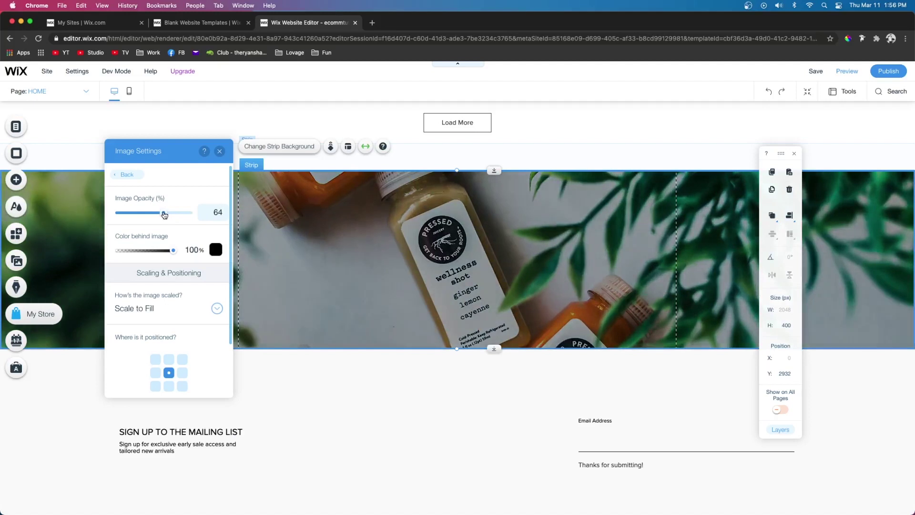
# Apply the Parallax scroll effect to the juice bottle strip and align its content to the right.
pyautogui.click(330, 147)
pyautogui.click(169, 190)
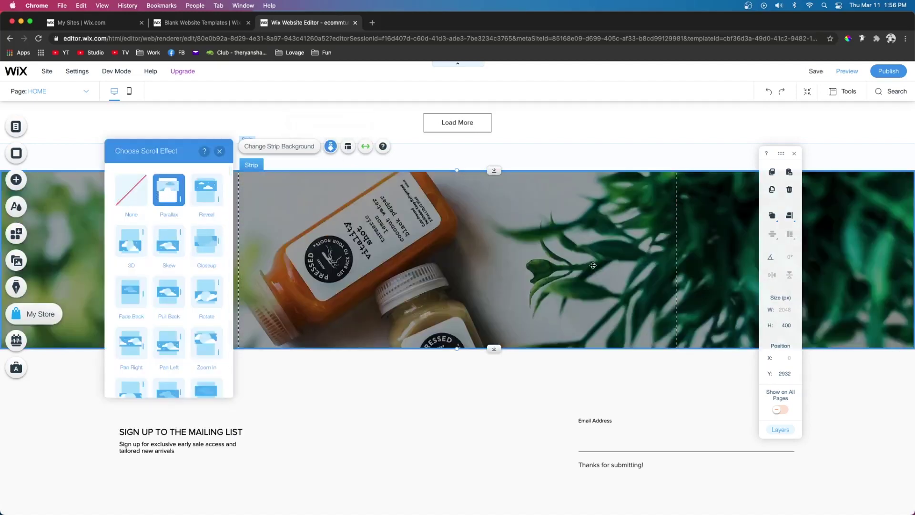
pyautogui.click(348, 147)
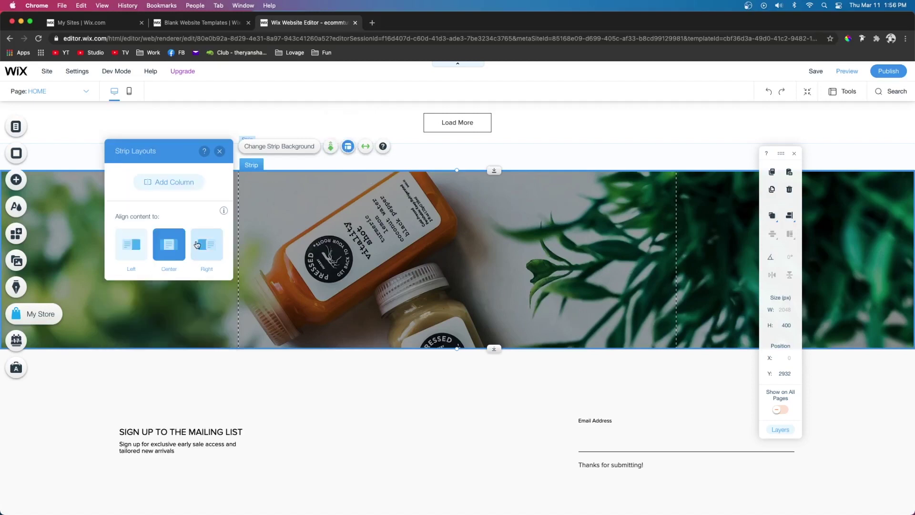
pyautogui.click(207, 244)
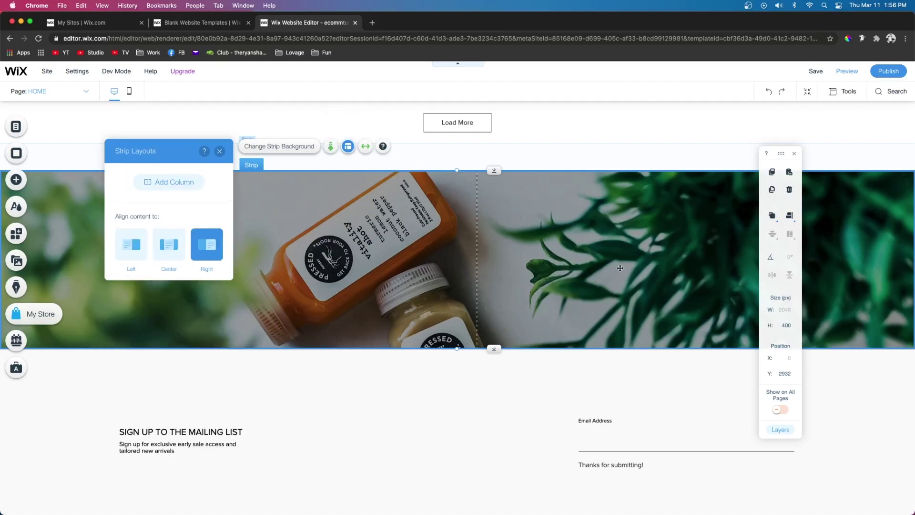
# Preview the site, check the galleries, promotional strip and parallax strip down to the footer, and return to the editor.
pyautogui.press('super+shift+p')
pyautogui.scroll(-10, 653, 233)
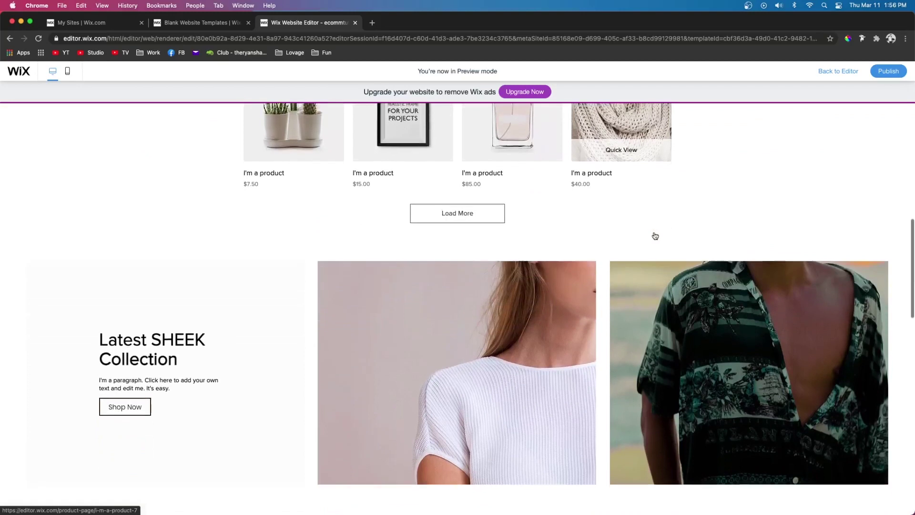
pyautogui.scroll(-10, 654, 235)
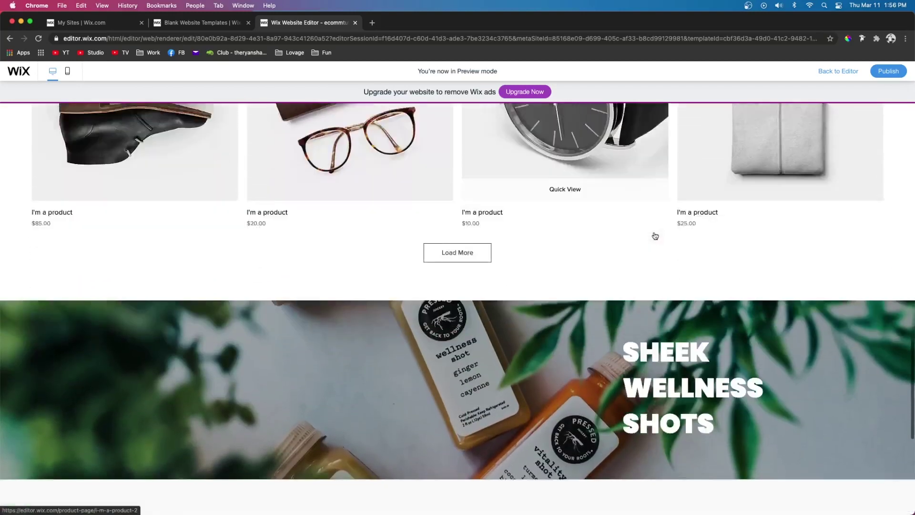
pyautogui.scroll(-5, 654, 235)
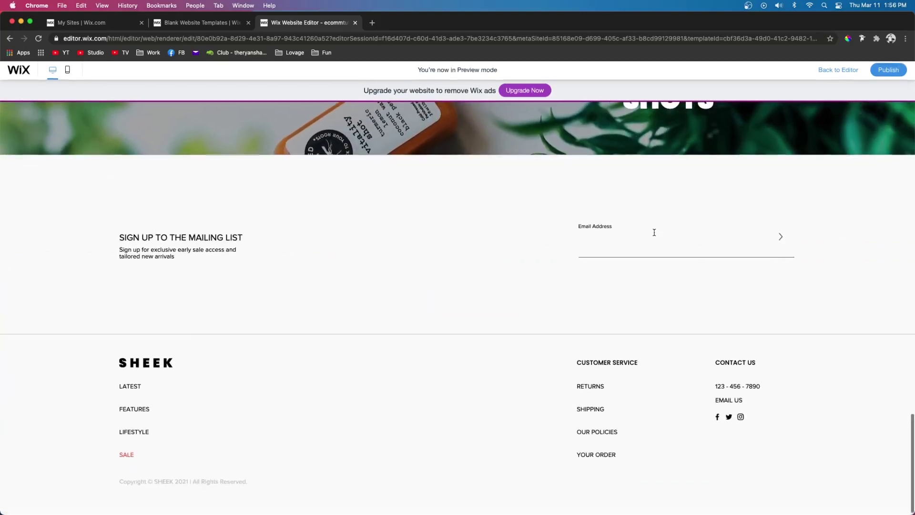
pyautogui.press('super+shift+p')
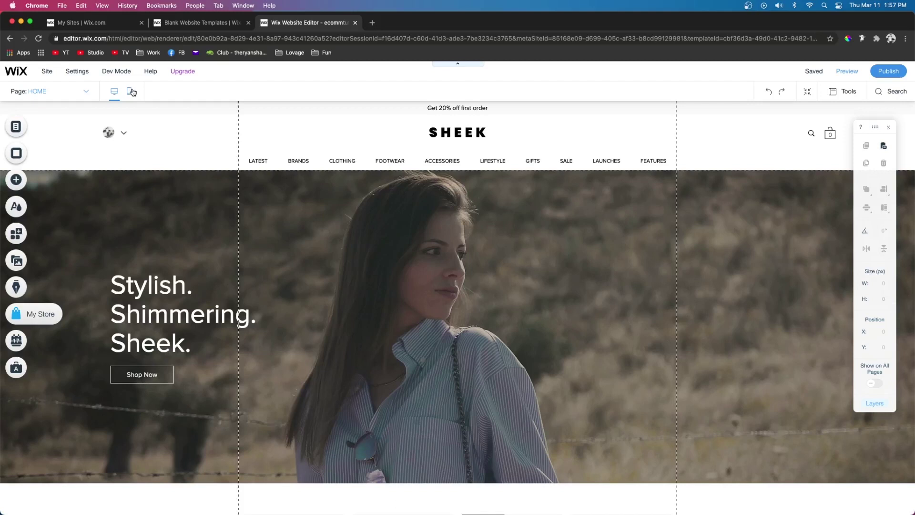
# Switch to the mobile version of the home page and look through its layout down the product galleries.
pyautogui.click(129, 92)
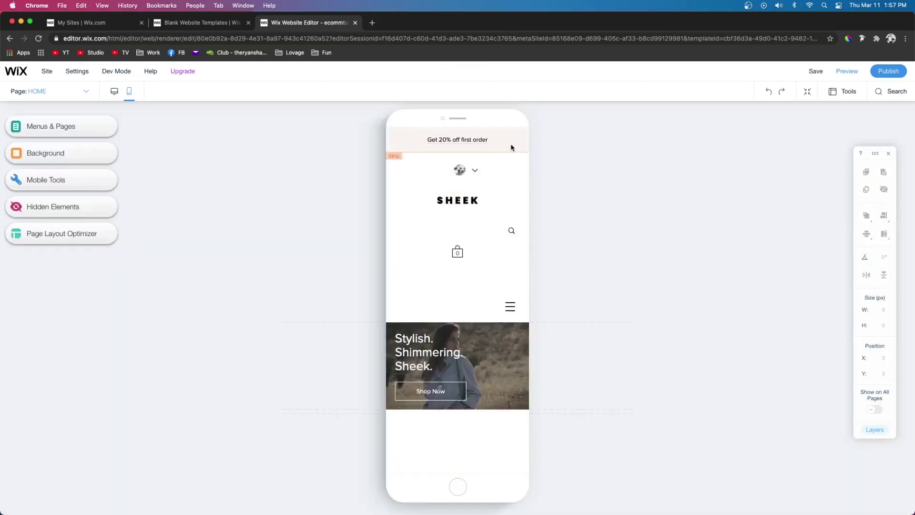
pyautogui.scroll(-15, 524, 153)
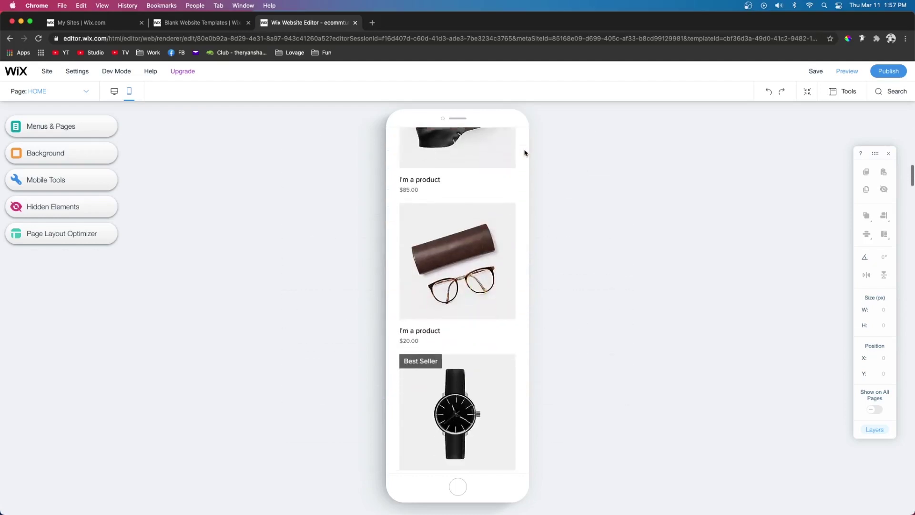
pyautogui.scroll(-15, 524, 153)
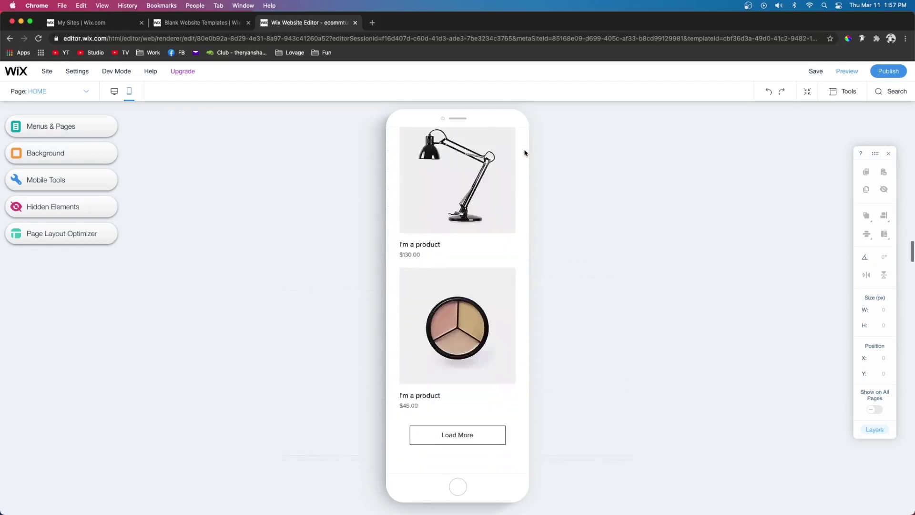
pyautogui.scroll(-10, 524, 152)
pyautogui.scroll(20, 488, 148)
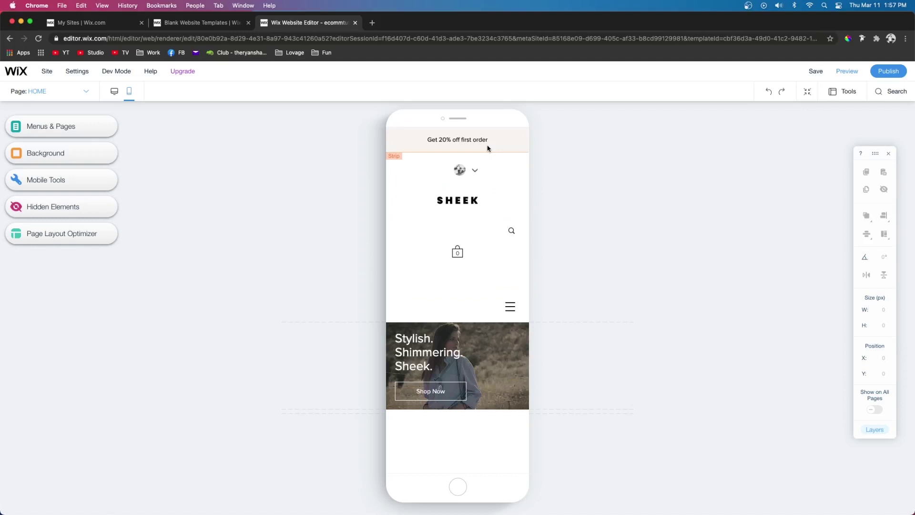
# Hide the "Get 20% off first order" strip in the mobile version.
pyautogui.click(487, 148)
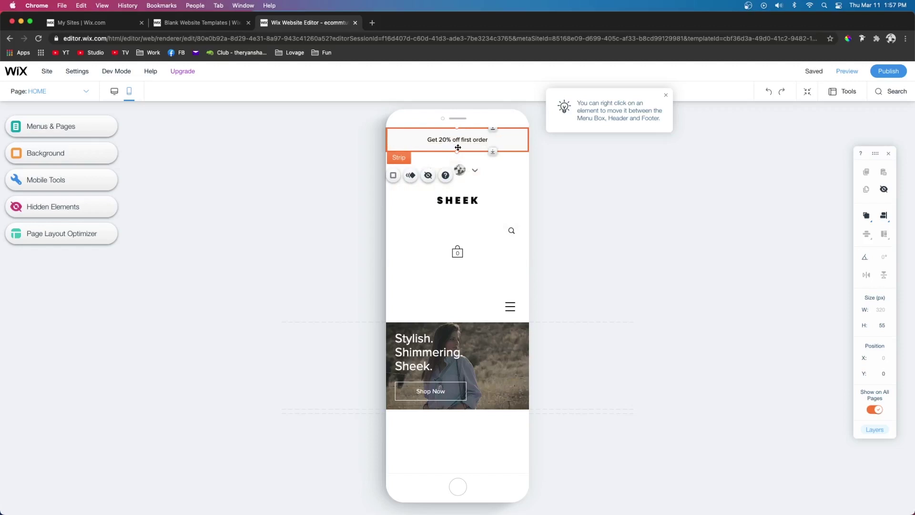
pyautogui.click(395, 141)
pyautogui.click(389, 141)
pyautogui.click(427, 176)
# Move the login bar into the mobile Menu Box and position it below the FEATURES item at about Y 673.
pyautogui.click(457, 170)
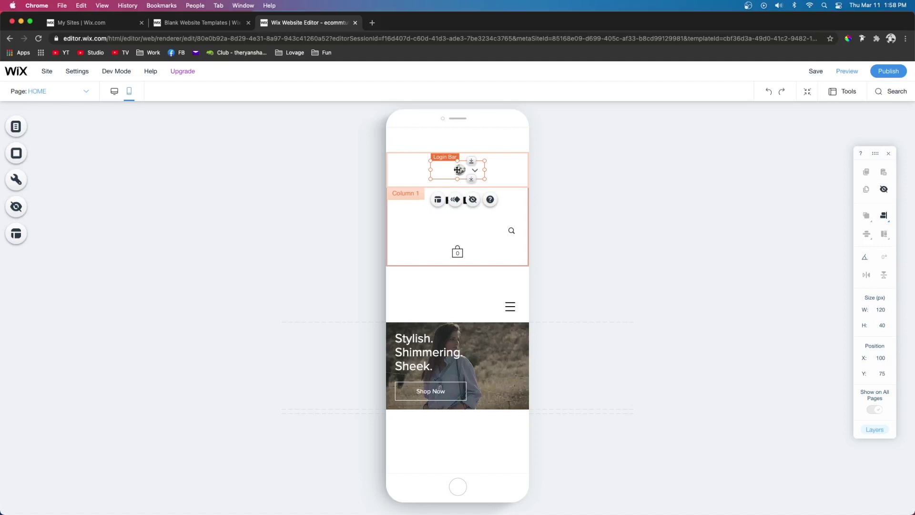
pyautogui.rightClick(457, 170)
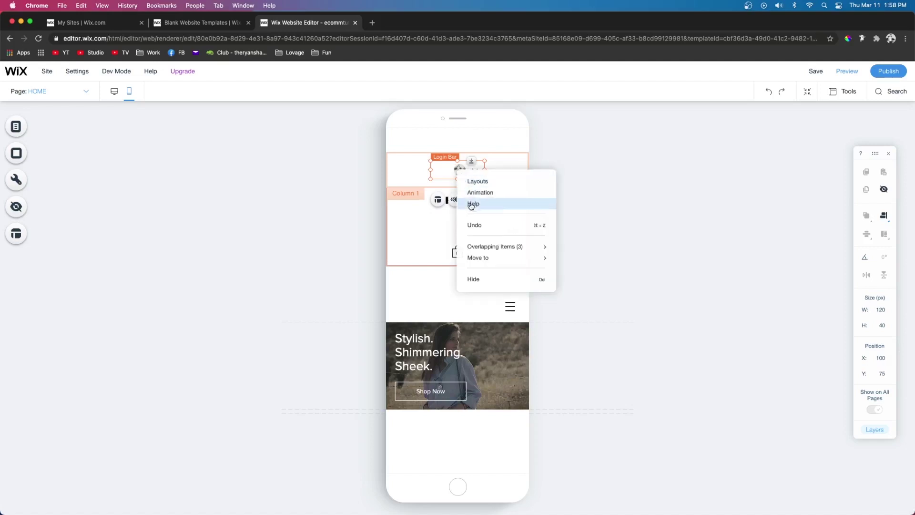
pyautogui.moveTo(480, 263)
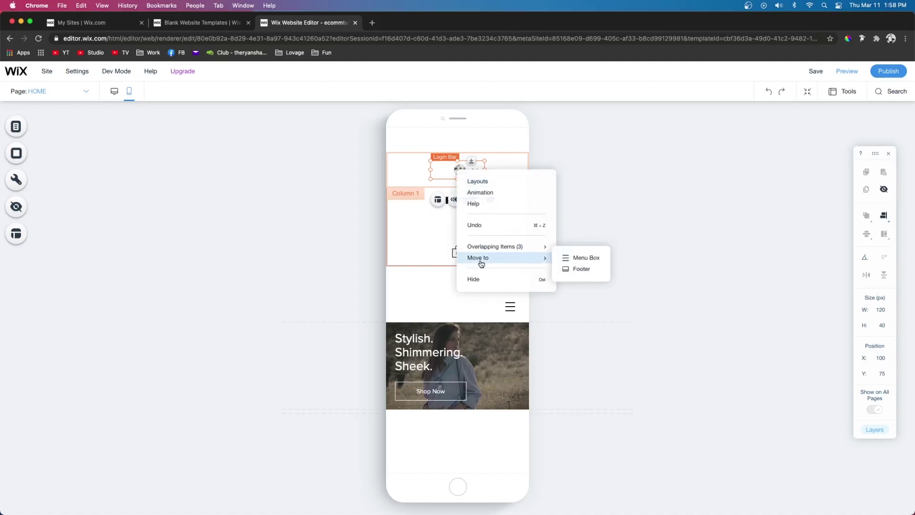
pyautogui.click(588, 259)
pyautogui.moveTo(458, 300); pyautogui.dragTo(458, 437)
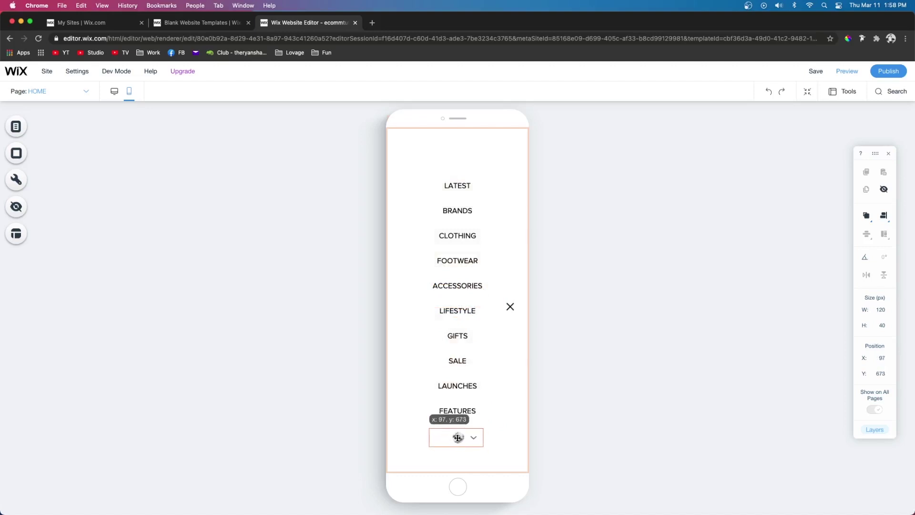
# Raise the mobile menu icon to X 254, Y 17 in the header and move the cart icon into the Menu Box.
pyautogui.click(510, 307)
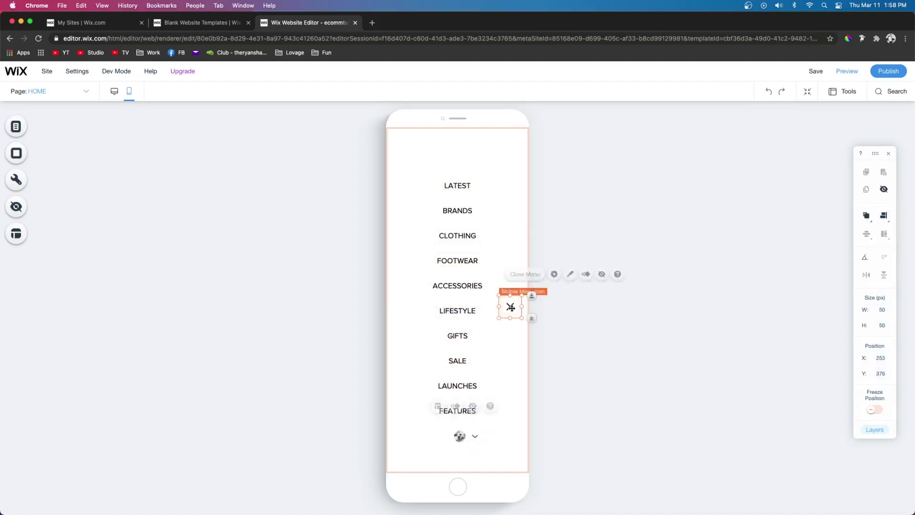
pyautogui.moveTo(510, 307); pyautogui.dragTo(511, 145)
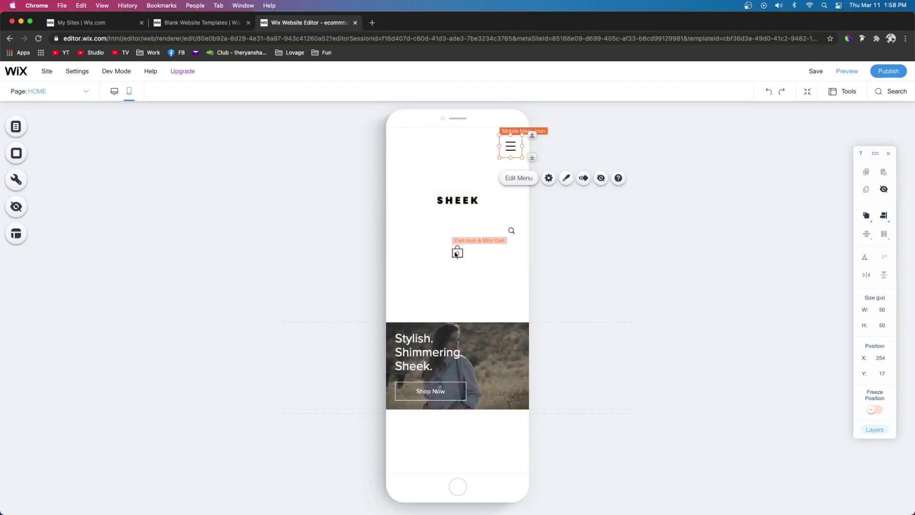
pyautogui.rightClick(455, 254)
pyautogui.moveTo(483, 213)
pyautogui.click(563, 213)
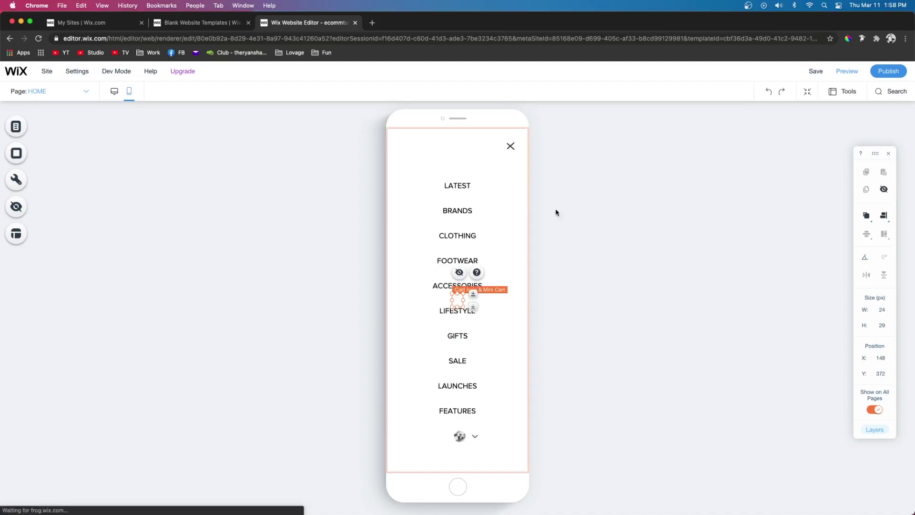
# Hide the empty columns above and below the SHEEK logo in the mobile header.
pyautogui.click(471, 201)
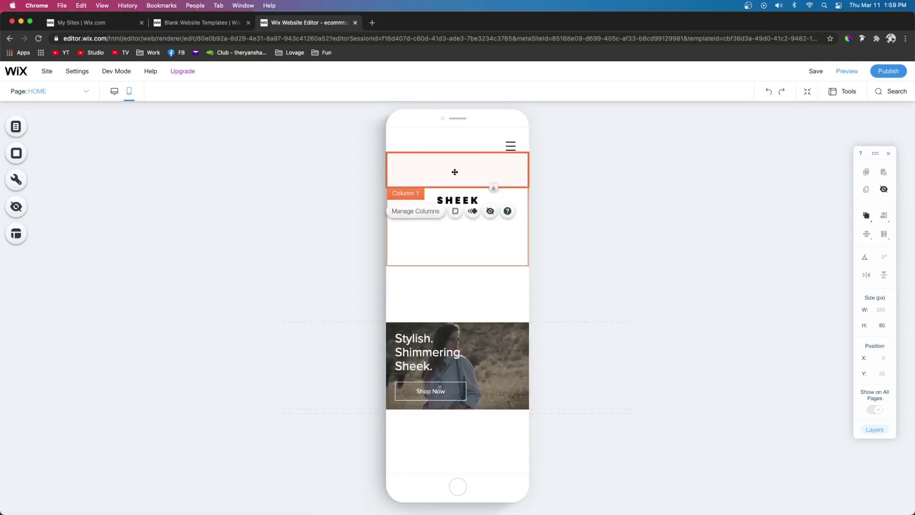
pyautogui.click(490, 215)
pyautogui.click(490, 151)
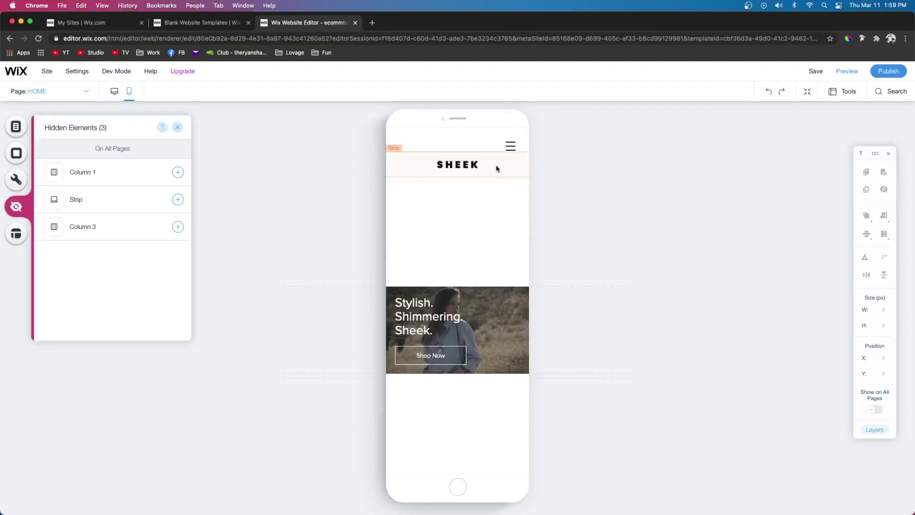
# Move the SHEEK logo to the header's upper left corner and line up the mobile menu icon opposite it at Y 8.
pyautogui.click(496, 167)
pyautogui.moveTo(499, 168); pyautogui.dragTo(398, 144)
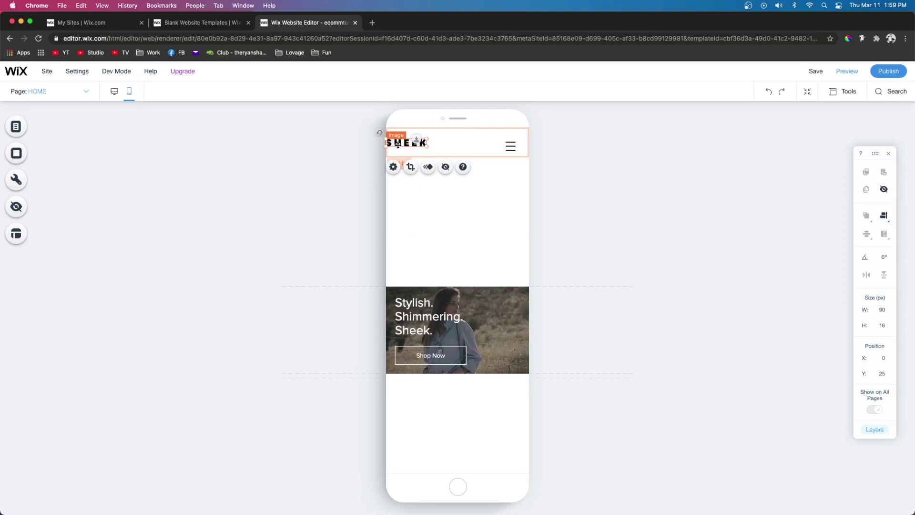
pyautogui.click(516, 143)
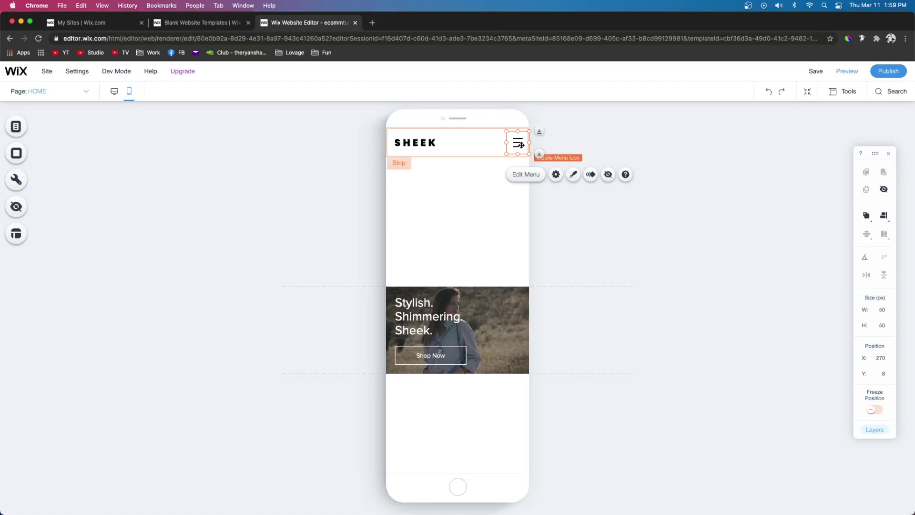
pyautogui.hotkey('shift', 'Left')
# Hide the empty strip beneath the mobile header and raise the hero strip to Y 69 to close the gap.
pyautogui.click(457, 244)
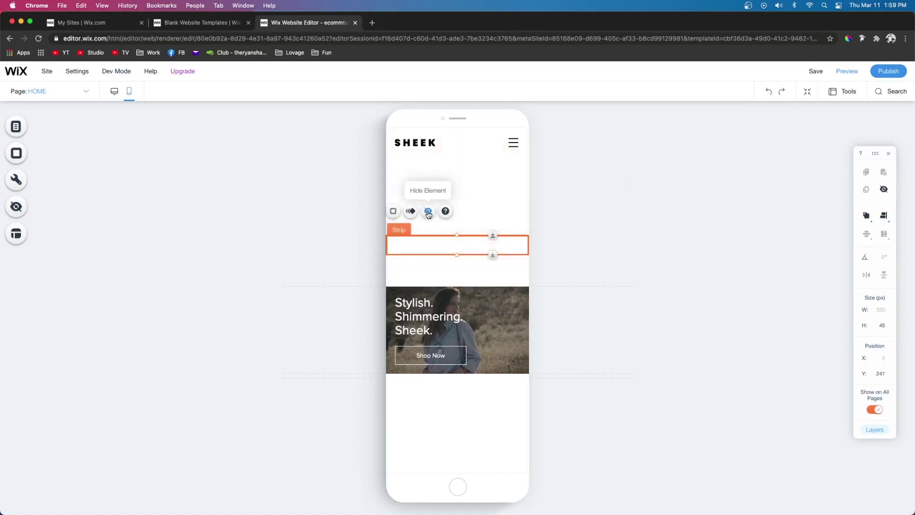
pyautogui.click(428, 211)
pyautogui.click(453, 257)
pyautogui.moveTo(494, 286); pyautogui.dragTo(497, 156)
pyautogui.click(521, 209)
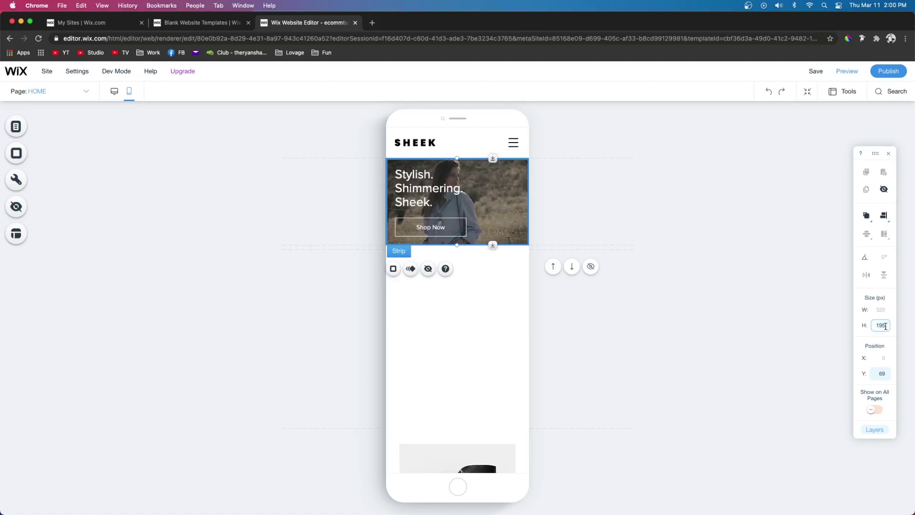
# Make the mobile hero strip taller and shift the empty strip below it down to Y 482.
pyautogui.press('Return')
pyautogui.click(477, 259)
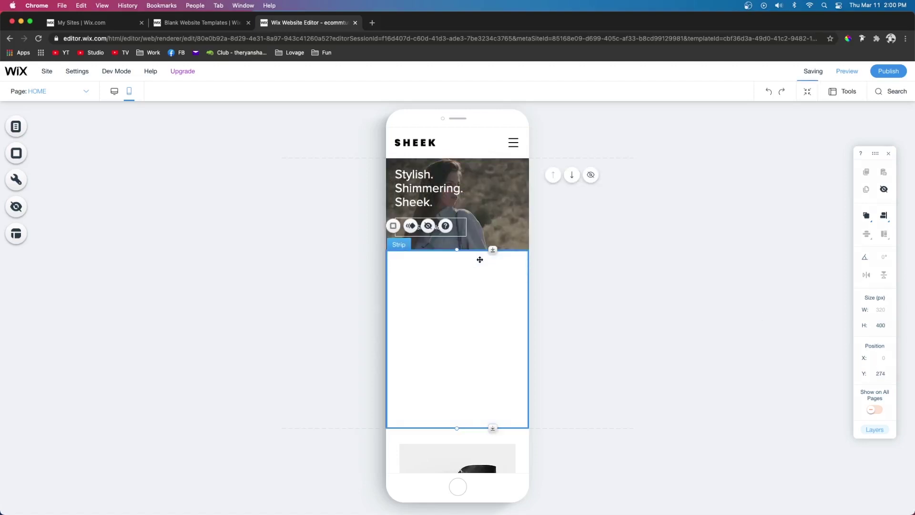
pyautogui.moveTo(492, 248); pyautogui.dragTo(495, 340)
# Reduce the hero Shop Now button's text to 13 px and set the "Stylish. Shimmering. Sheek." headline's font size to 60.
pyautogui.click(440, 230)
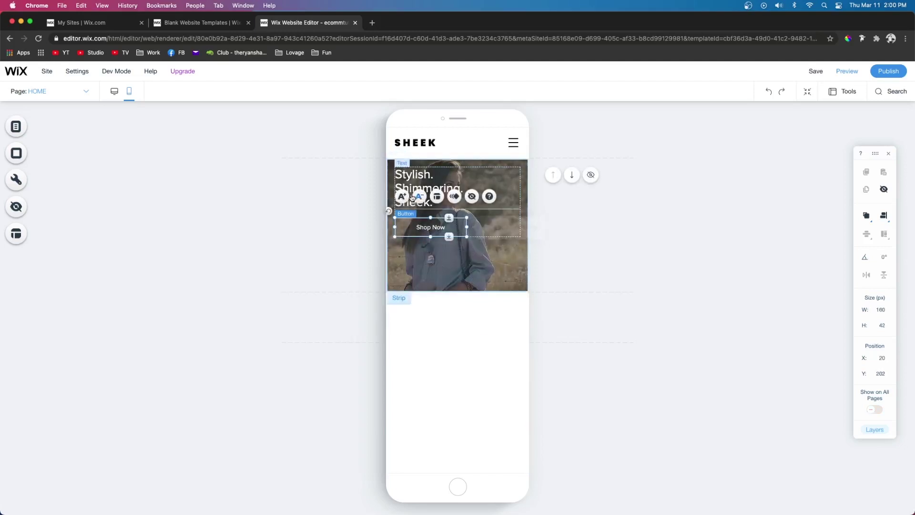
pyautogui.click(419, 197)
pyautogui.click(419, 185)
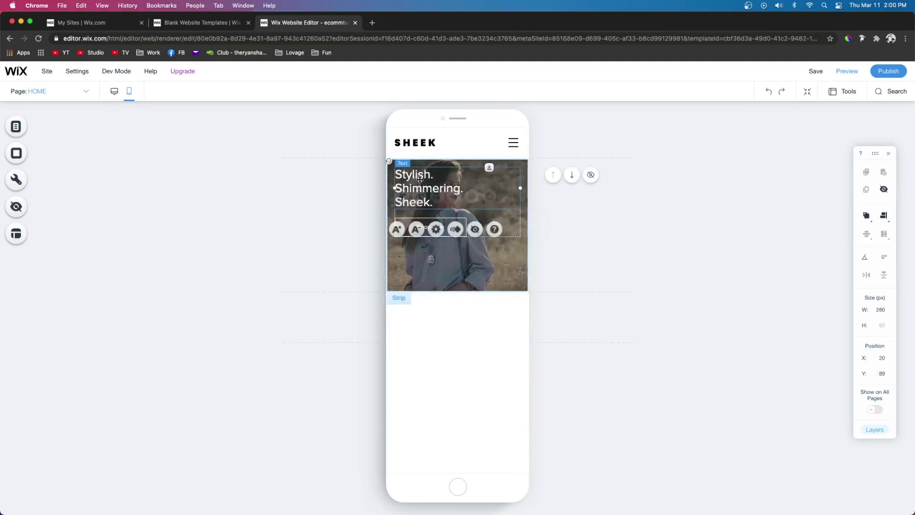
pyautogui.click(437, 230)
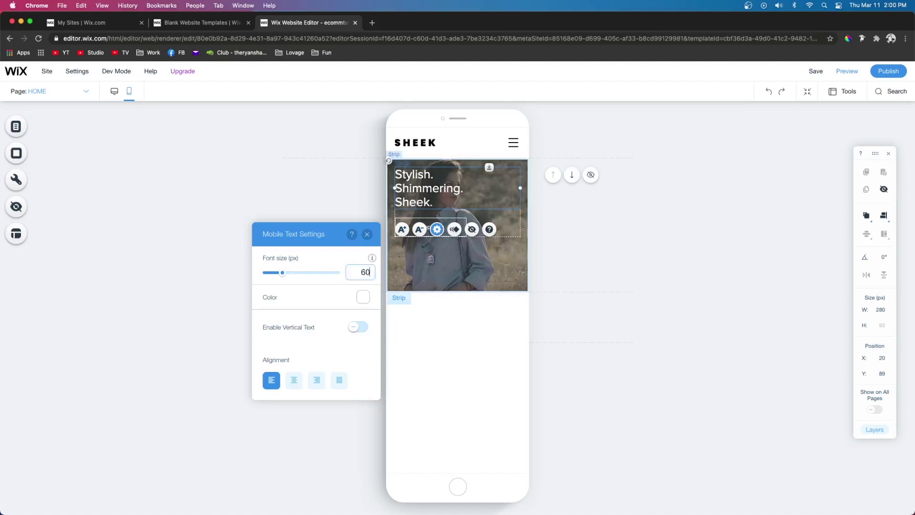
pyautogui.write('60')
pyautogui.press('Return')
# Resize the hero strip's Shop Now button to 100 px wide and 35 px high.
pyautogui.click(439, 235)
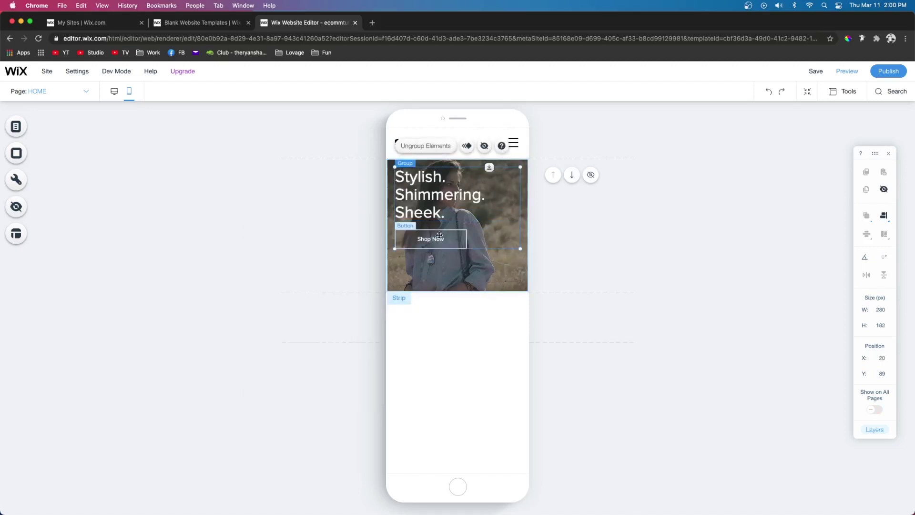
pyautogui.click(438, 235)
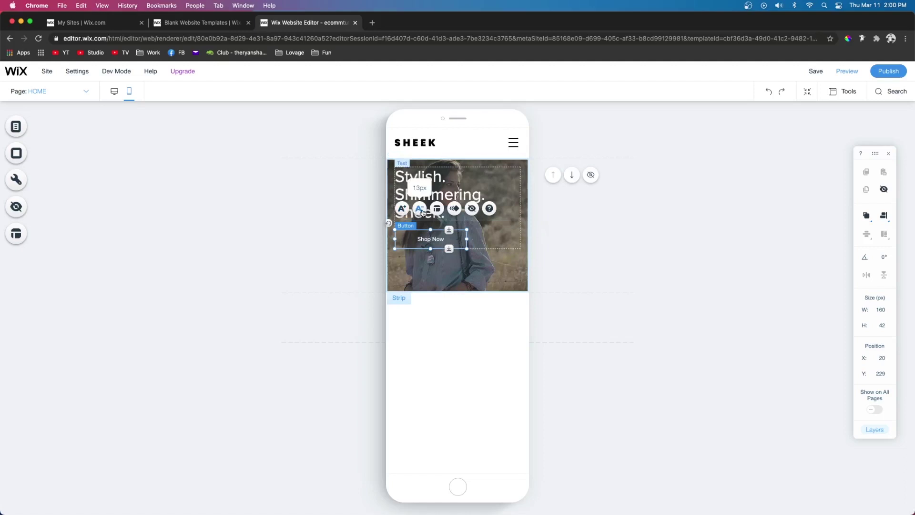
pyautogui.click(883, 310)
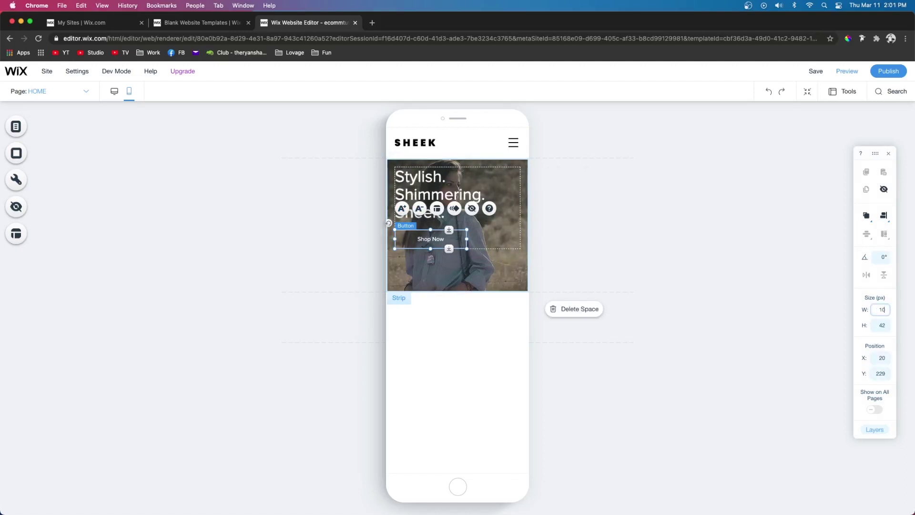
pyautogui.press('Tab')
pyautogui.click(452, 248)
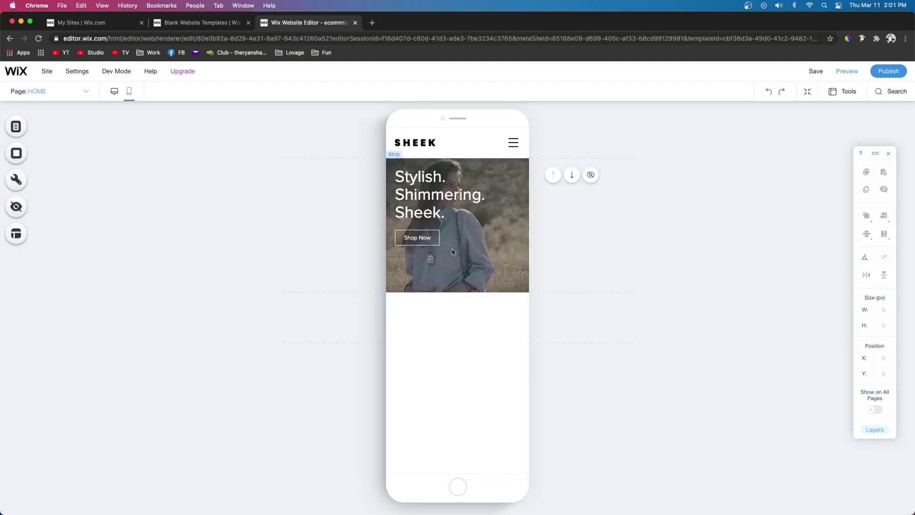
# Move the grouped headline and Shop Now button down the hero strip to X 20, Y 172.
pyautogui.click(421, 238)
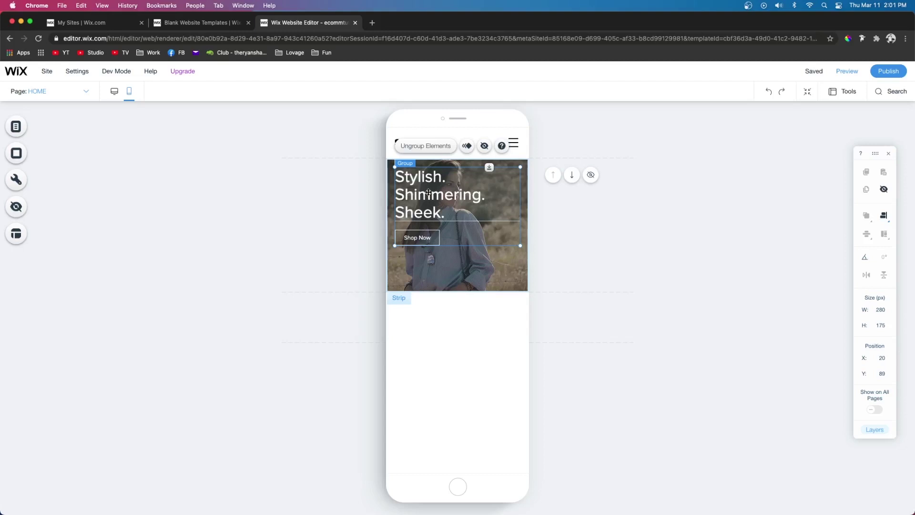
pyautogui.moveTo(428, 192); pyautogui.dragTo(430, 228)
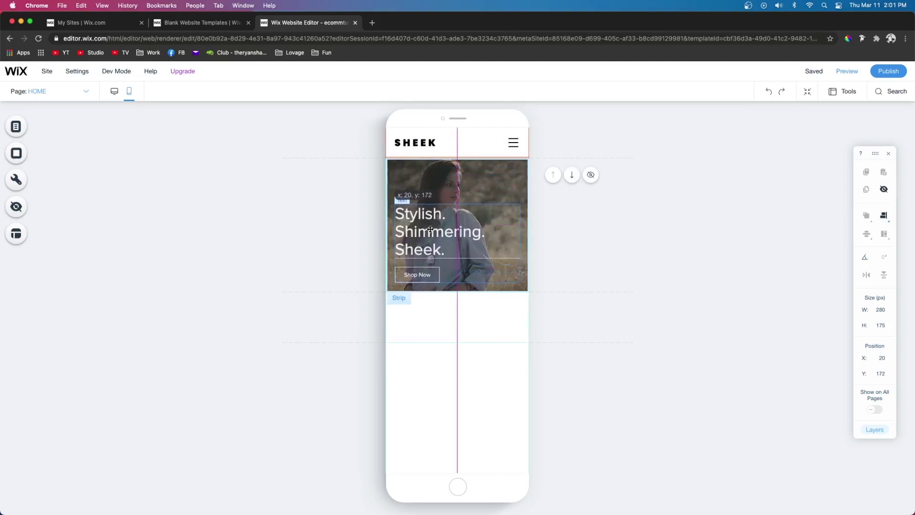
pyautogui.click(466, 321)
# Set the empty strip under the hero to 40 px high and delete the blank space above and below it.
pyautogui.scroll(-2, 429, 221)
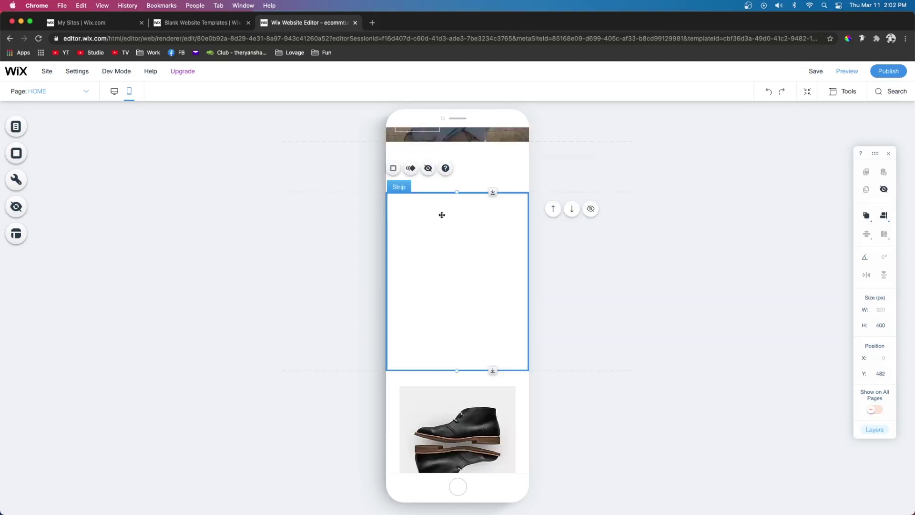
pyautogui.click(880, 325)
pyautogui.write('20')
pyautogui.press('Return')
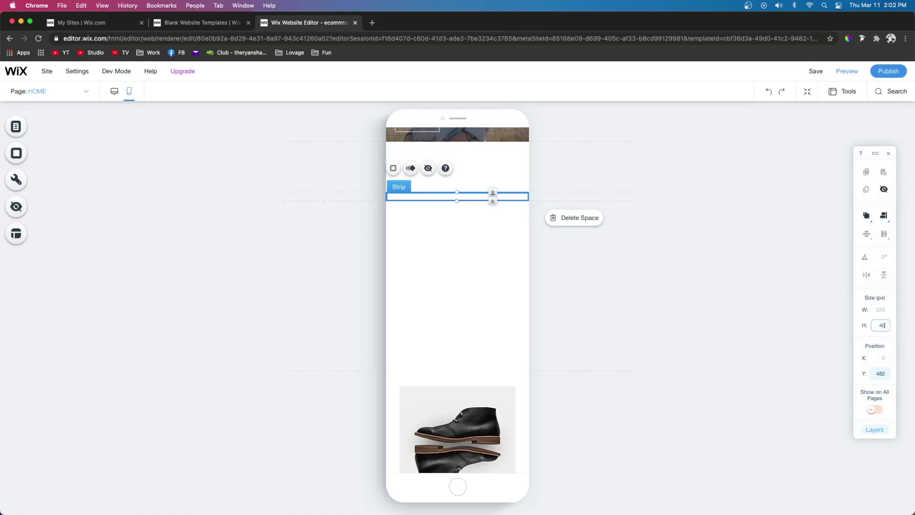
pyautogui.press('Return')
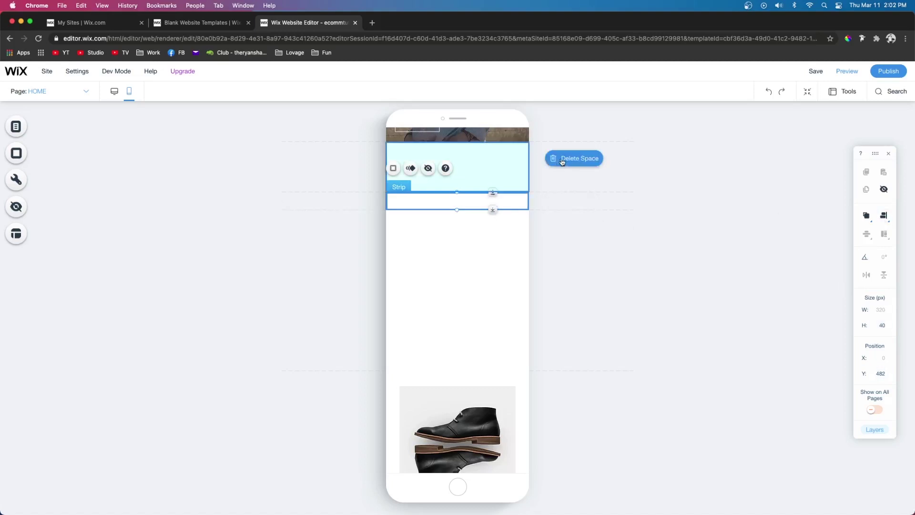
pyautogui.click(571, 161)
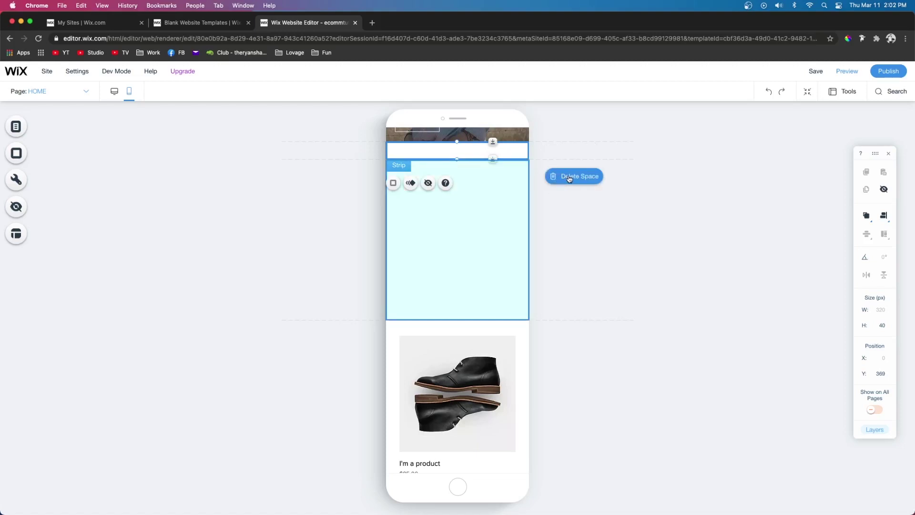
pyautogui.click(569, 177)
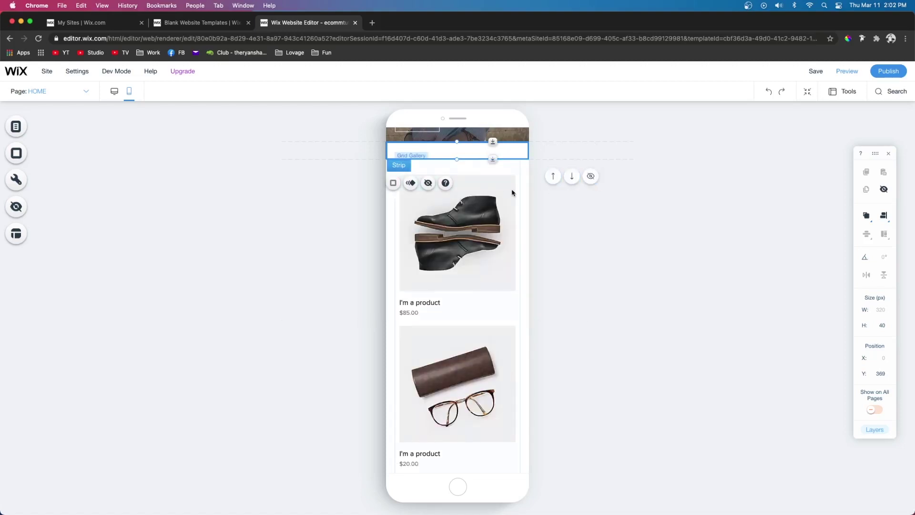
# Hide the empty strip between the hero and the product gallery on mobile.
pyautogui.scroll(2, 512, 192)
pyautogui.click(442, 236)
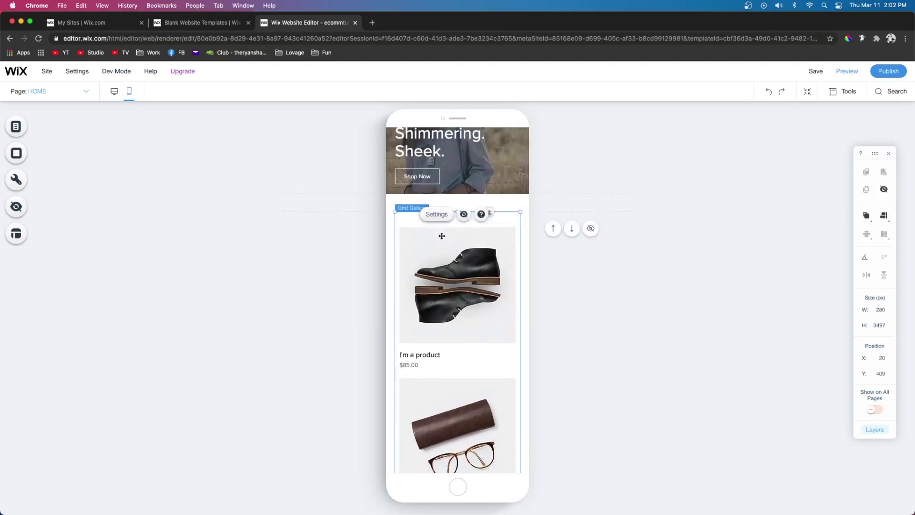
pyautogui.click(403, 200)
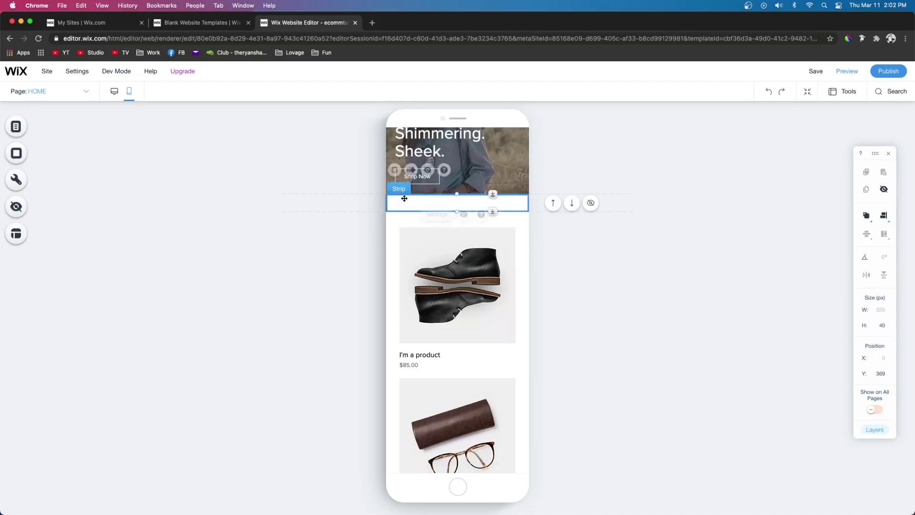
pyautogui.click(427, 171)
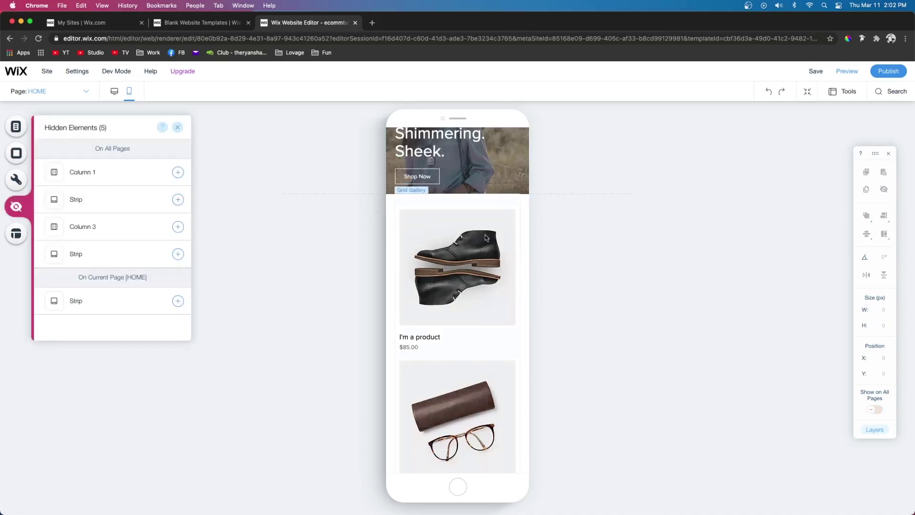
# Switch the mobile product grid gallery to the 2 Columns layout.
pyautogui.scroll(-3, 483, 253)
pyautogui.scroll(-15, 483, 253)
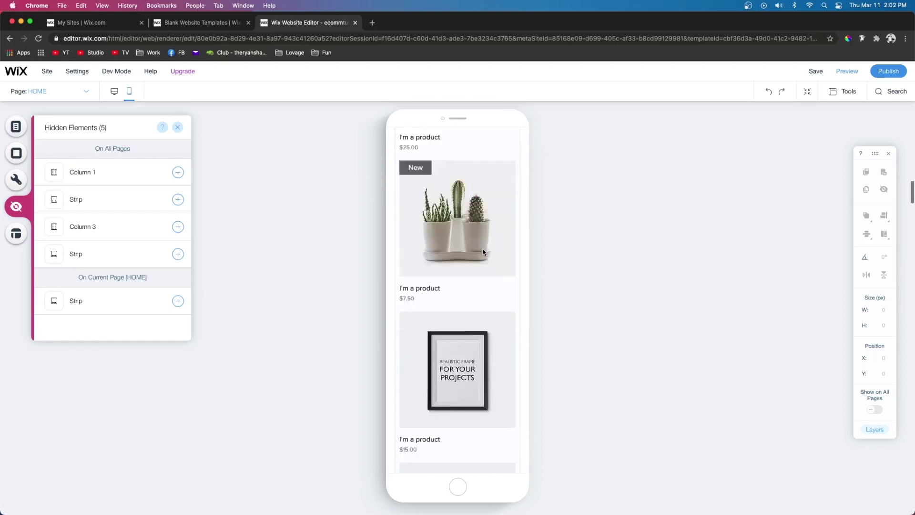
pyautogui.scroll(-5, 483, 252)
pyautogui.scroll(8, 483, 252)
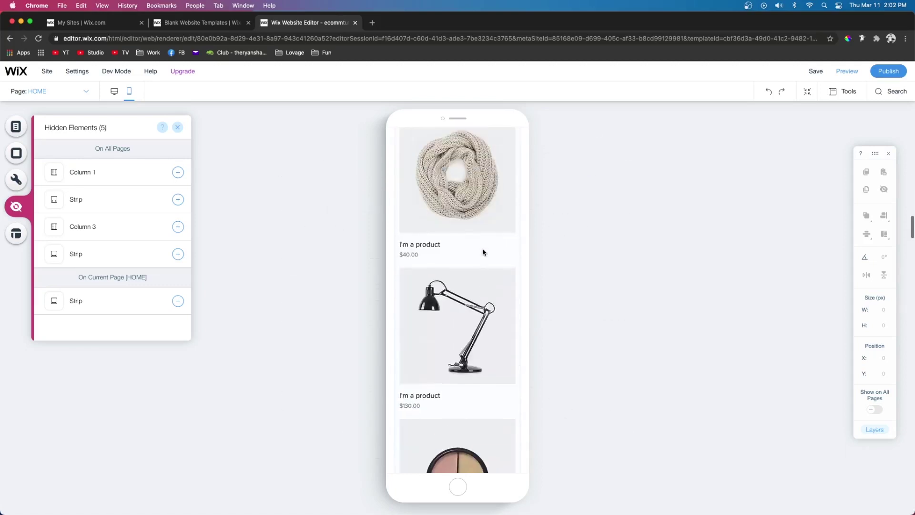
pyautogui.click(449, 210)
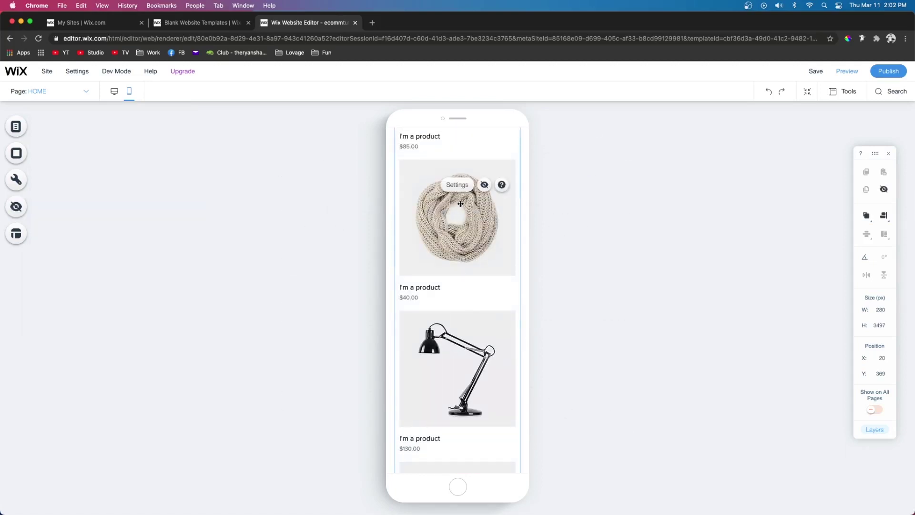
pyautogui.click(453, 186)
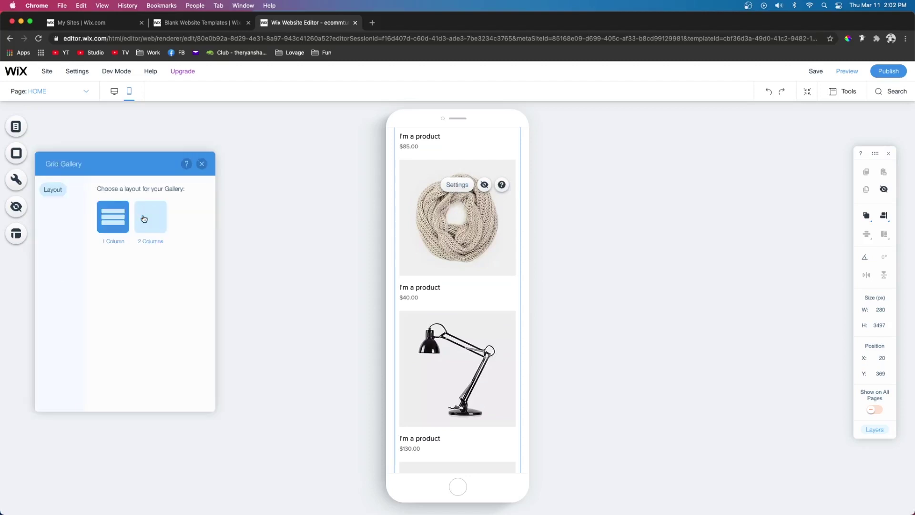
pyautogui.click(151, 217)
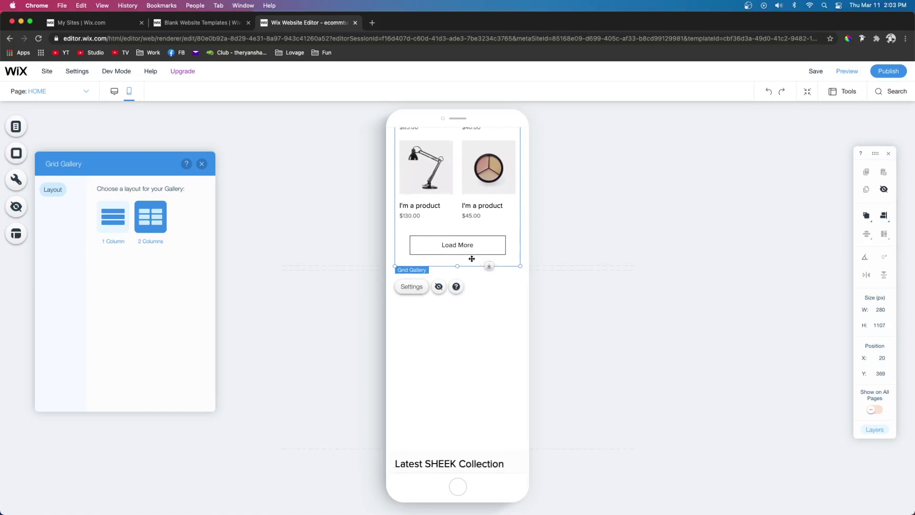
# Hide the empty strip between the product gallery and the Latest SHEEK Collection section.
pyautogui.click(471, 273)
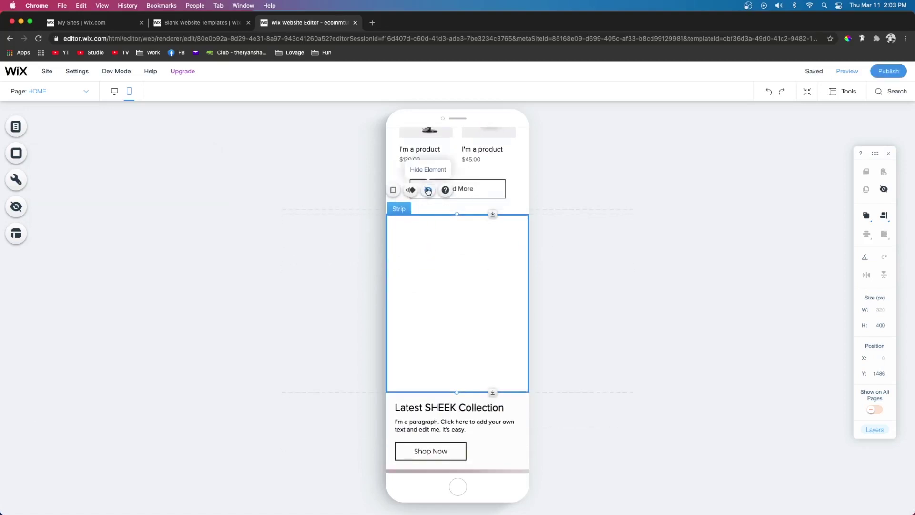
pyautogui.click(428, 191)
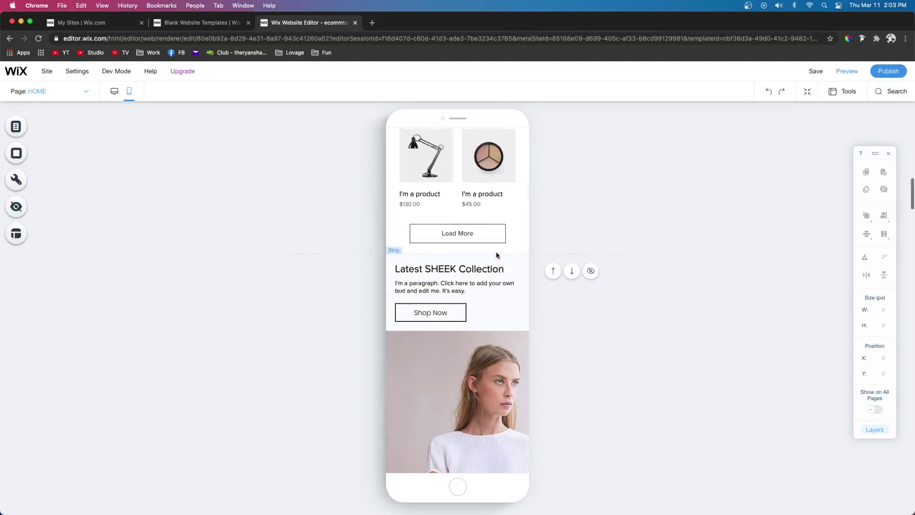
# Set the column spacing of the Latest SHEEK Collection strip to 10 px.
pyautogui.scroll(-5, 486, 332)
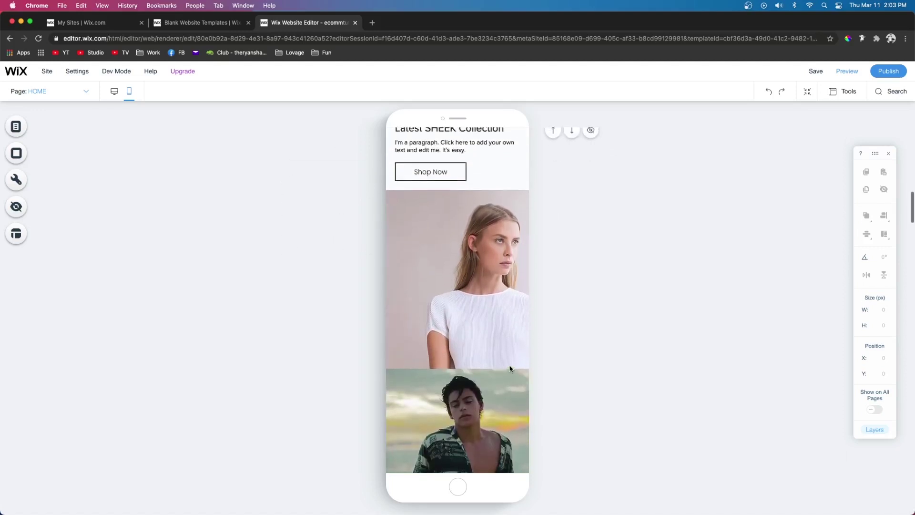
pyautogui.click(477, 264)
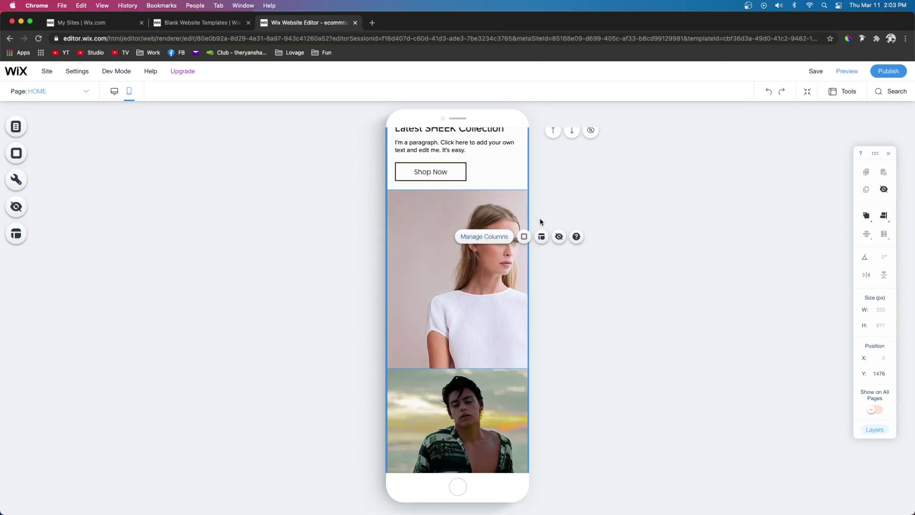
pyautogui.click(542, 239)
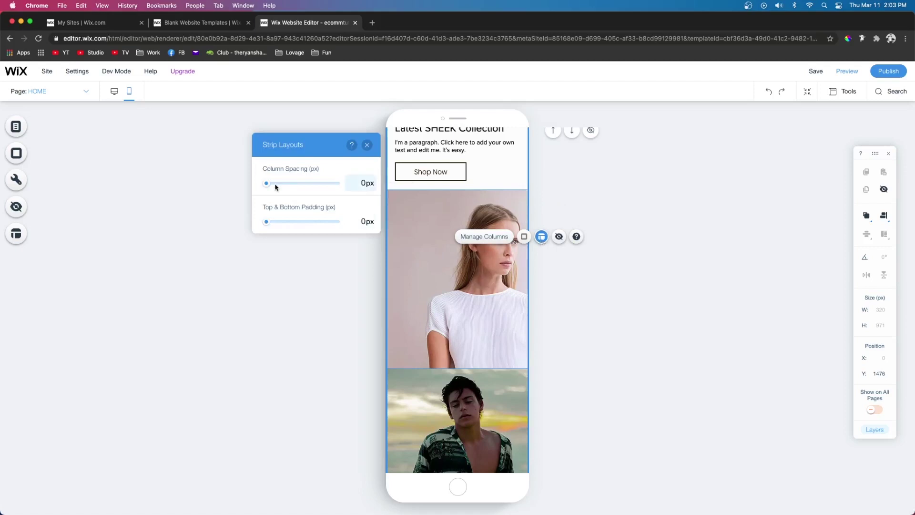
pyautogui.click(360, 184)
pyautogui.write('10')
pyautogui.press('Return')
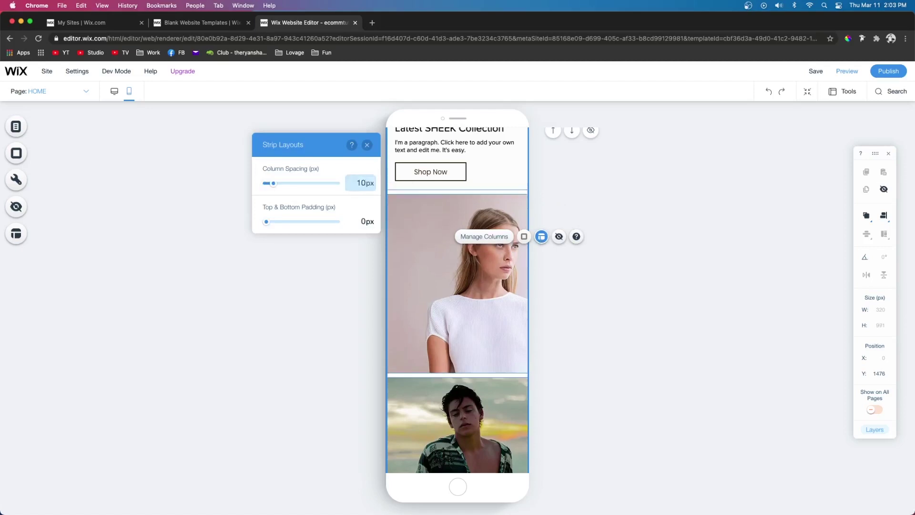
# Set the heights of both photo columns in the Latest SHEEK Collection strip to 200 px.
pyautogui.click(427, 247)
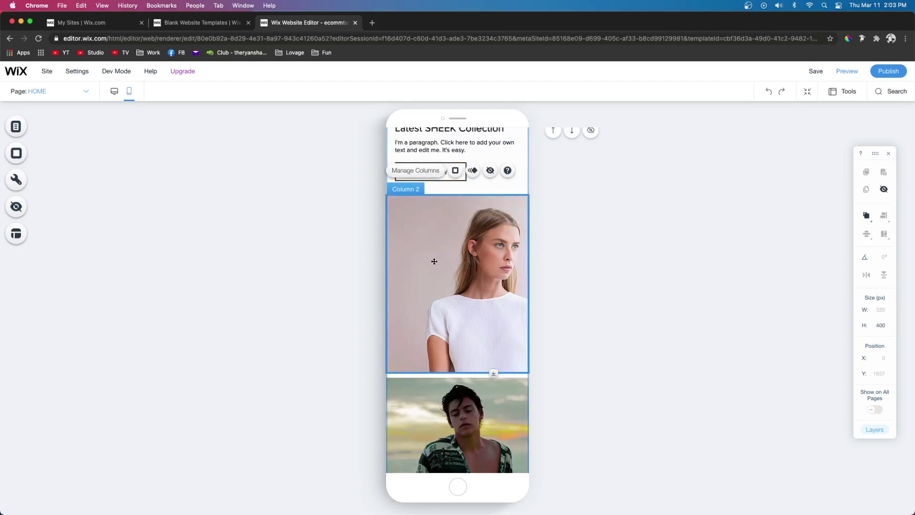
pyautogui.click(884, 325)
pyautogui.write('200')
pyautogui.press('Return')
pyautogui.click(461, 338)
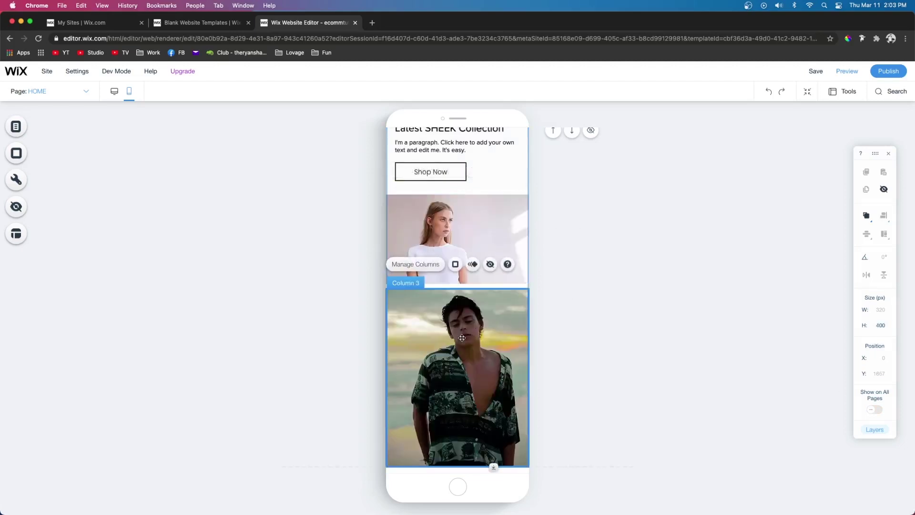
pyautogui.scroll(3, 442, 243)
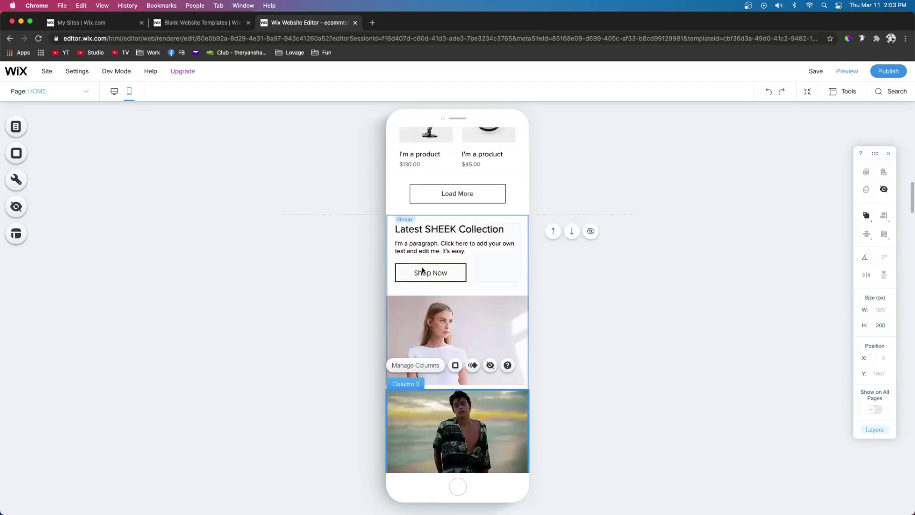
# Try a different font size on the Latest SHEEK Collection heading.
pyautogui.click(416, 230)
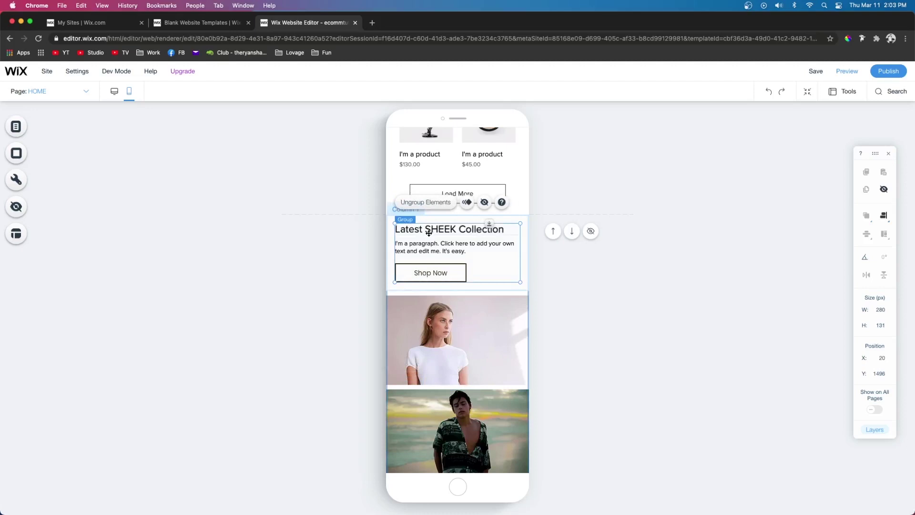
pyautogui.click(428, 233)
pyautogui.click(402, 256)
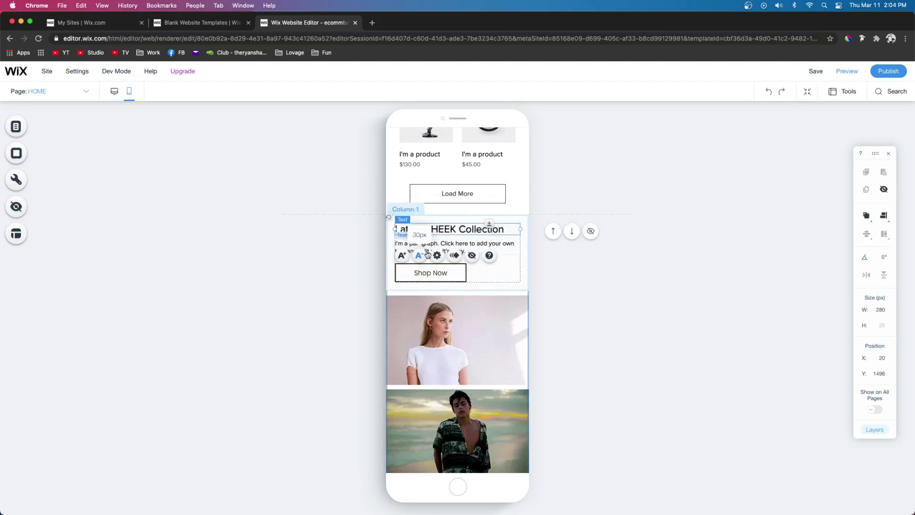
pyautogui.click(449, 243)
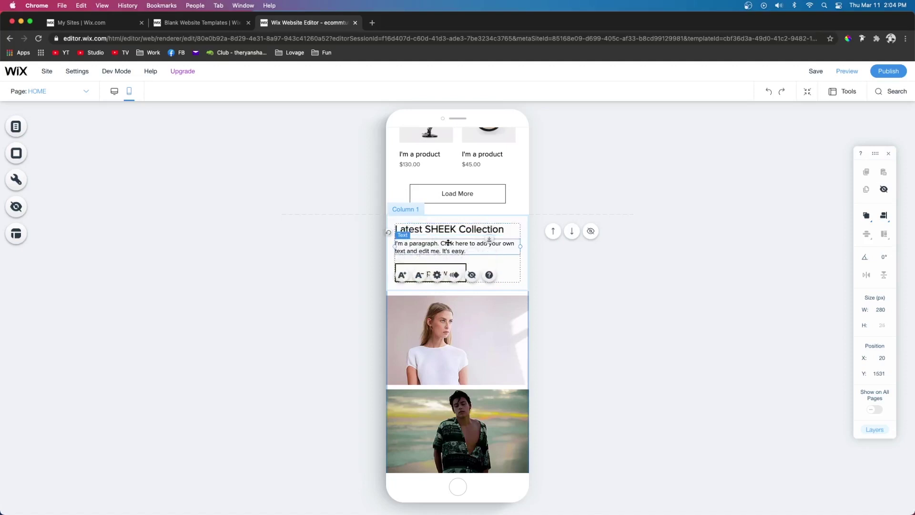
# Reduce the Shop Now button's font to 13 px and resize the button to 100 px wide and 35 px high.
pyautogui.click(437, 273)
pyautogui.click(419, 244)
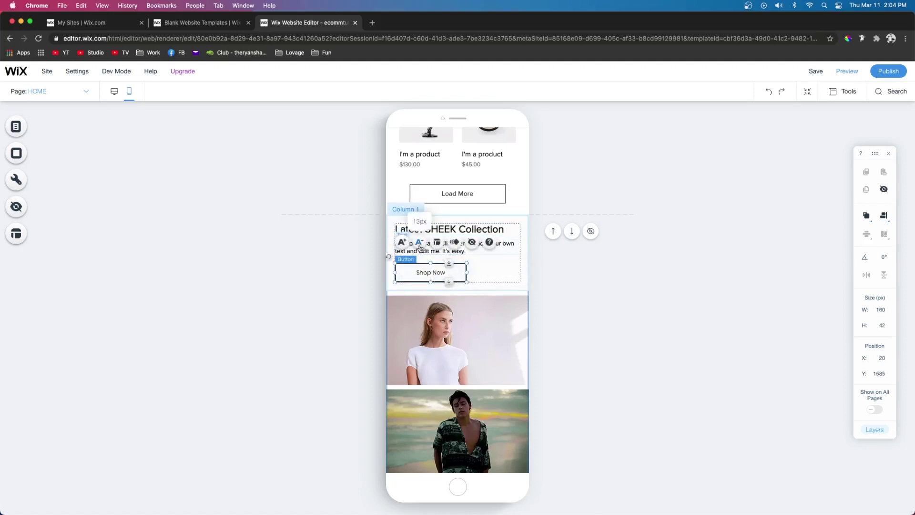
pyautogui.click(885, 310)
pyautogui.write('100')
pyautogui.press('Return')
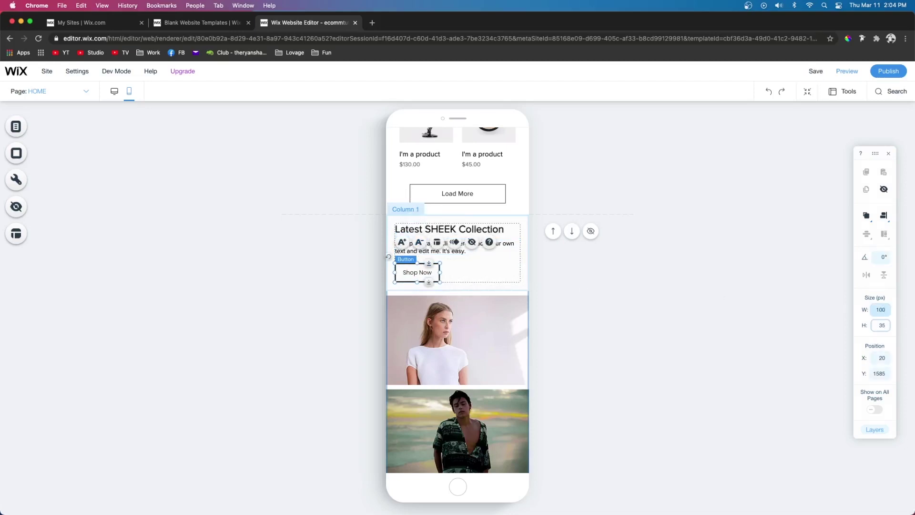
pyautogui.click(614, 305)
# Delete the empty space below the Latest SHEEK Collection photos and hide the blank strip beneath them.
pyautogui.scroll(-5, 471, 257)
pyautogui.scroll(-3, 471, 257)
pyautogui.moveTo(510, 238)
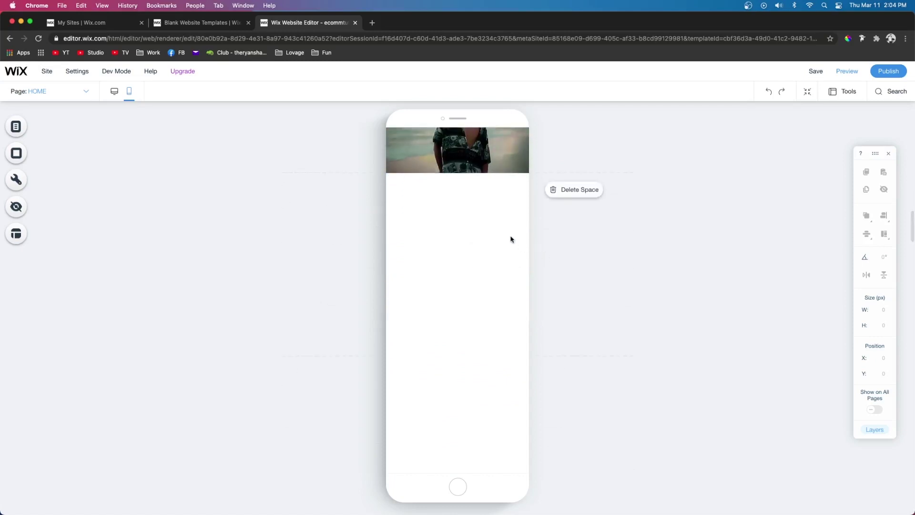
pyautogui.click(567, 194)
pyautogui.click(447, 206)
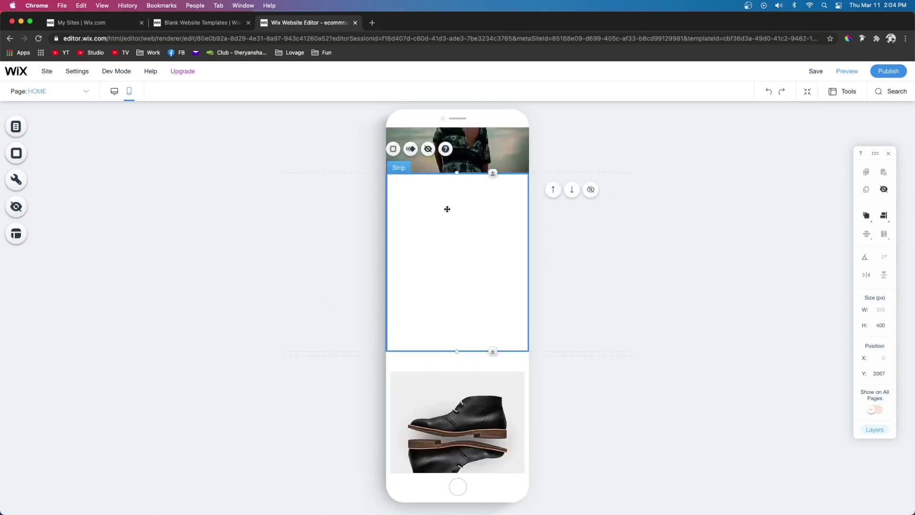
pyautogui.click(427, 150)
# Switch the second product grid gallery, below the Latest SHEEK Collection photos, to the 2 Columns layout.
pyautogui.click(443, 212)
pyautogui.click(443, 211)
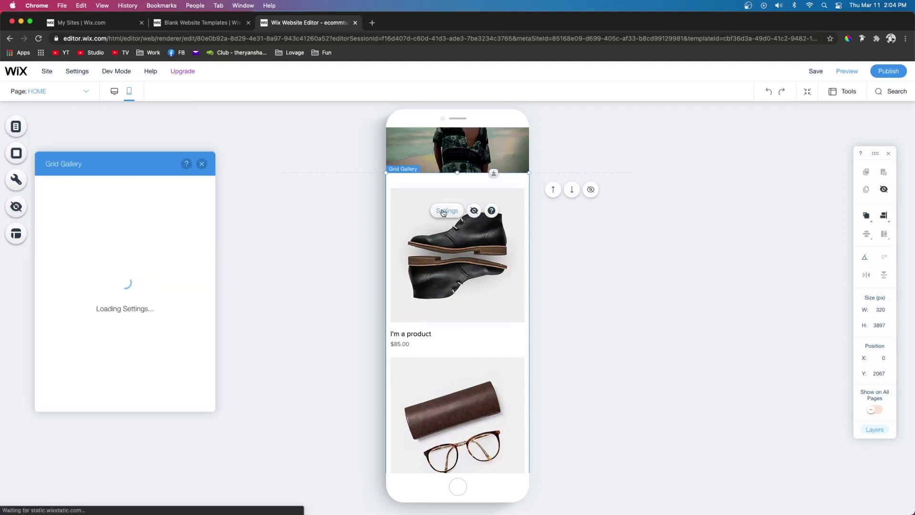
pyautogui.click(151, 221)
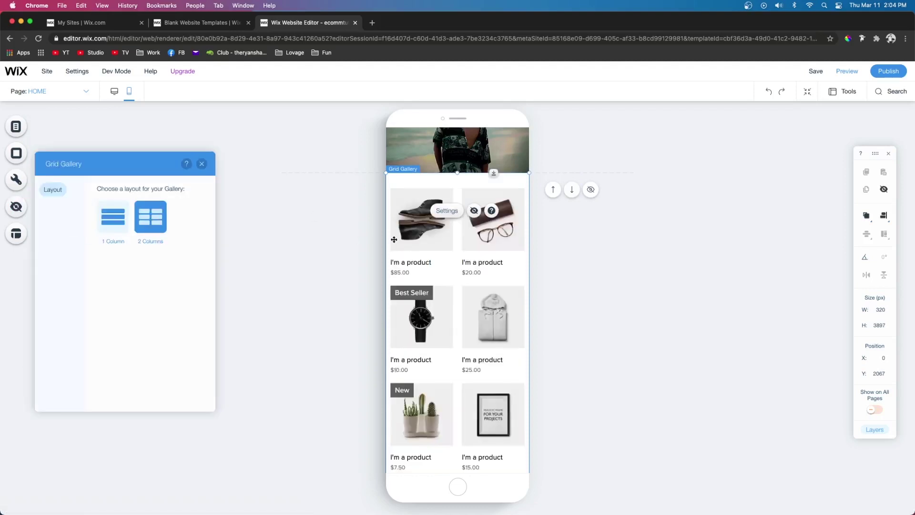
# Set the SHEEK WELLNESS SHOTS strip's height to 200 px and move its heading to the lower part of the image.
pyautogui.click(524, 242)
pyautogui.click(525, 243)
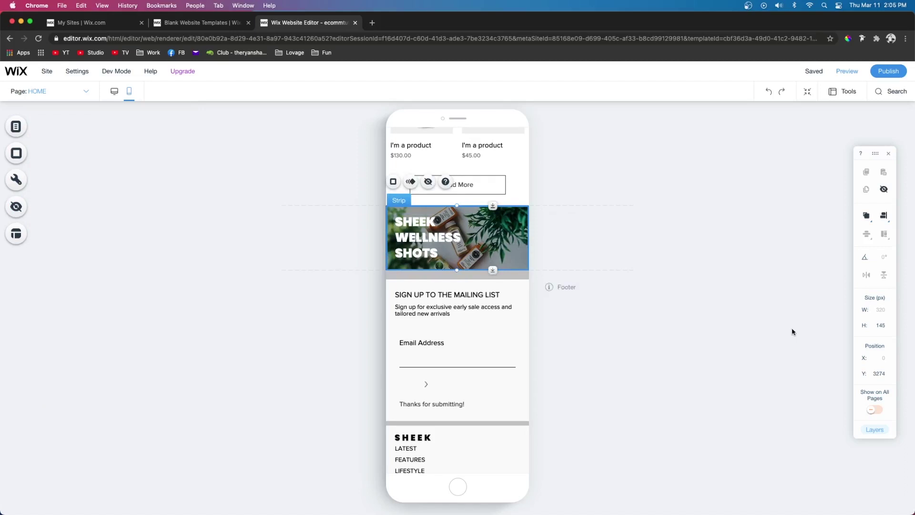
pyautogui.press('Return')
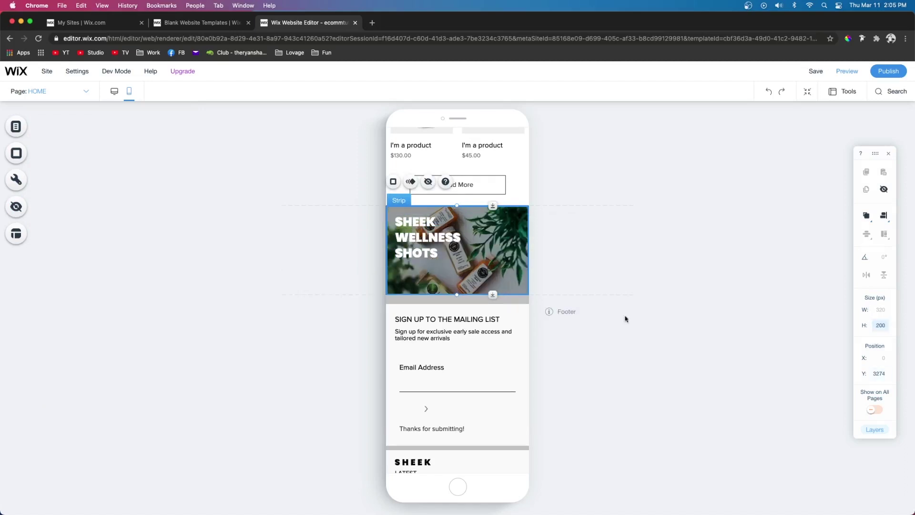
pyautogui.moveTo(410, 238); pyautogui.dragTo(410, 265)
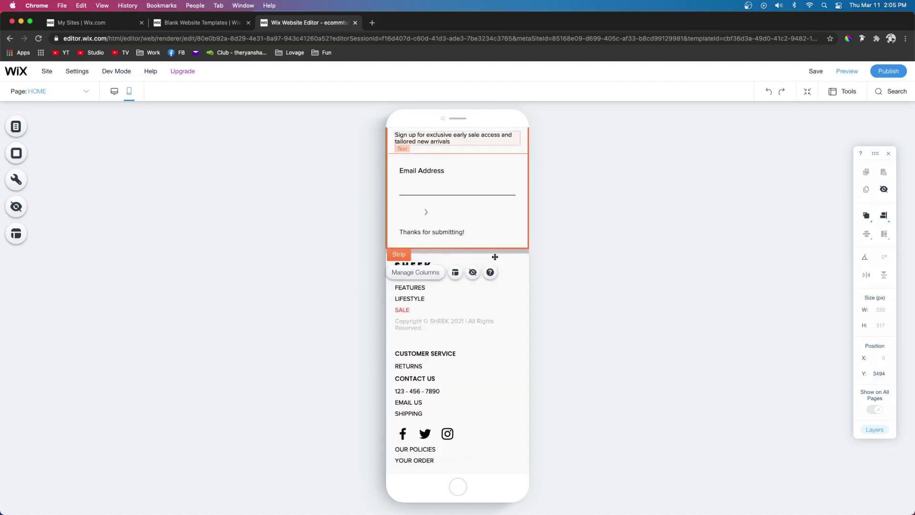
# Move the mailing list strip up against the SHEEK WELLNESS SHOTS strip to close the gap between them.
pyautogui.scroll(7, 494, 258)
pyautogui.scroll(-7, 494, 257)
pyautogui.scroll(5, 494, 259)
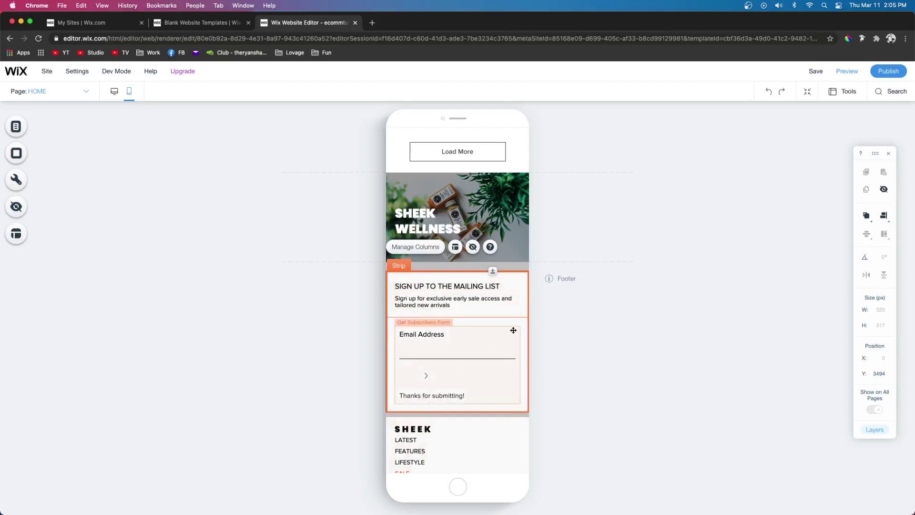
pyautogui.scroll(-5, 513, 330)
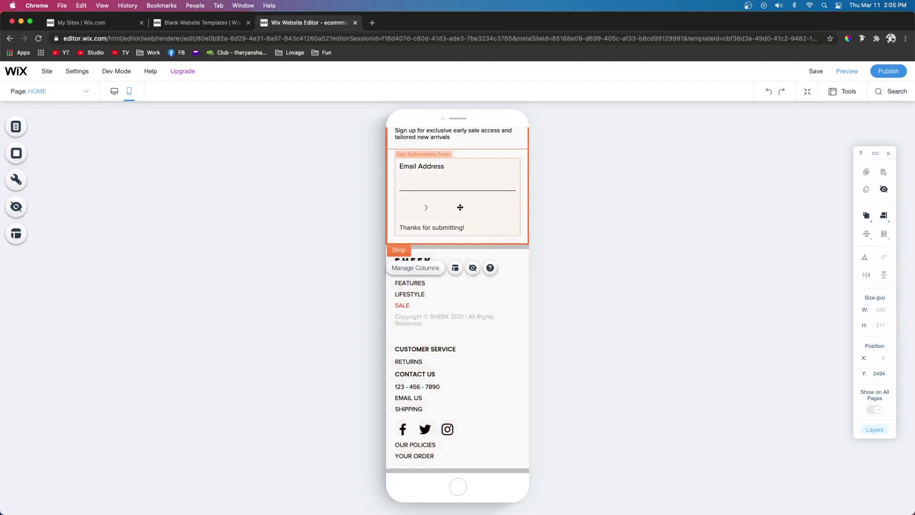
pyautogui.click(447, 186)
pyautogui.scroll(3, 448, 188)
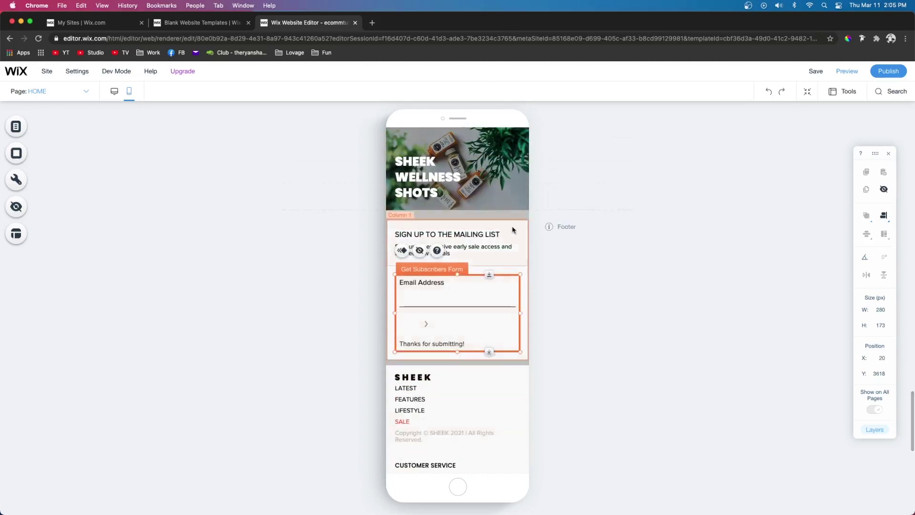
pyautogui.click(512, 230)
pyautogui.moveTo(492, 213); pyautogui.dragTo(493, 197)
pyautogui.press('Down')
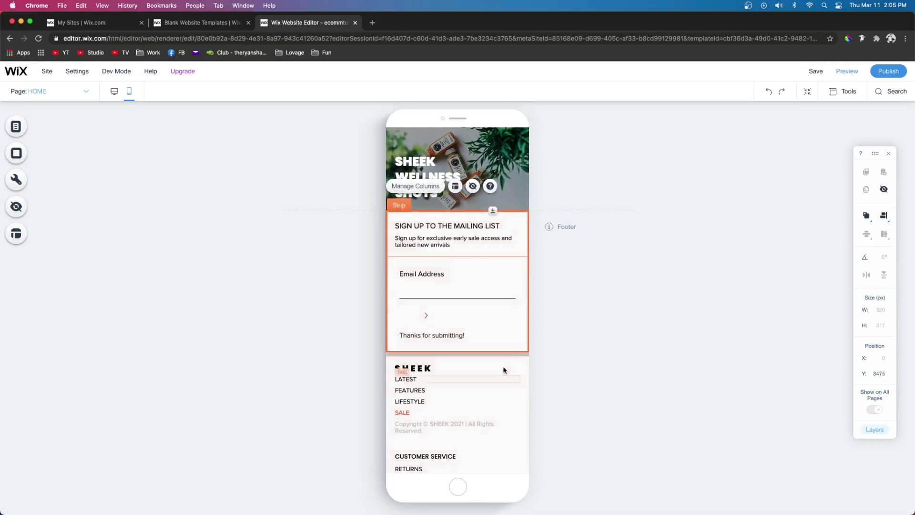
# Move the form's submit arrow to the right end of the email line and raise the Thanks for submitting! text below the line.
pyautogui.click(427, 322)
pyautogui.click(427, 319)
pyautogui.moveTo(453, 314); pyautogui.dragTo(503, 290)
pyautogui.moveTo(473, 334); pyautogui.dragTo(443, 303)
# Shorten the subscriber form section and pull the footer links strip up directly beneath it.
pyautogui.click(457, 343)
pyautogui.moveTo(456, 336); pyautogui.dragTo(458, 312)
pyautogui.click(460, 332)
pyautogui.moveTo(493, 347); pyautogui.dragTo(492, 315)
pyautogui.click(492, 326)
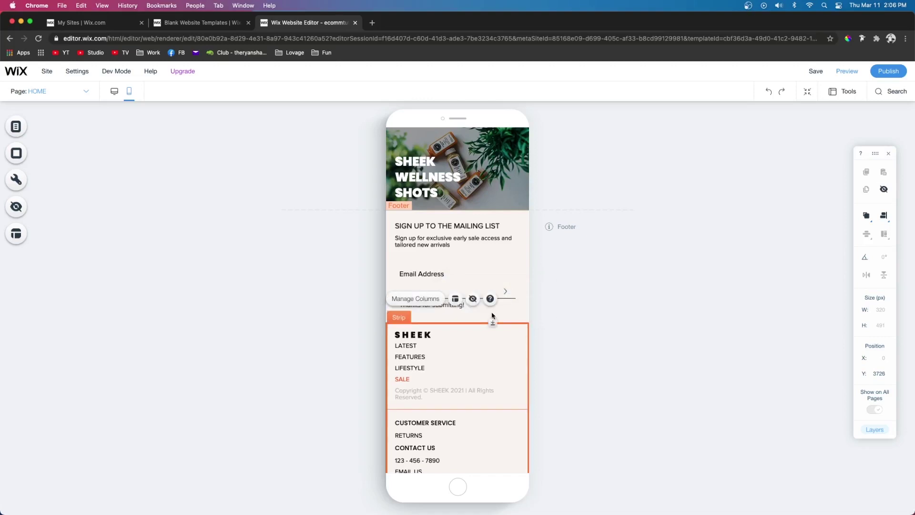
pyautogui.moveTo(492, 315); pyautogui.dragTo(493, 315)
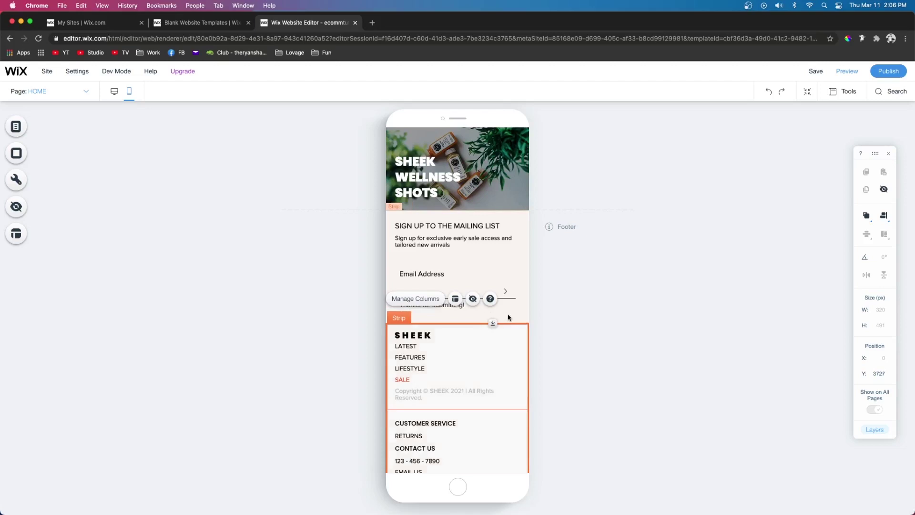
# Extend the footer's first column to about 389 px high and move the copyright text down to its lower end.
pyautogui.scroll(-2, 506, 316)
pyautogui.click(504, 330)
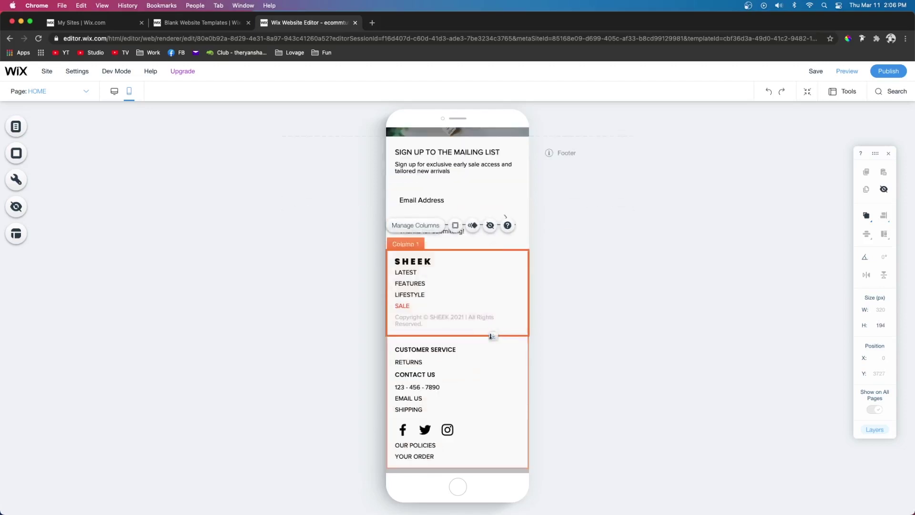
pyautogui.moveTo(491, 336); pyautogui.dragTo(492, 423)
pyautogui.click(403, 319)
pyautogui.moveTo(403, 318); pyautogui.dragTo(402, 406)
# Right-align the CONTACT US heading and move it into the first footer column, level with the SHEEK logo.
pyautogui.scroll(-2, 412, 404)
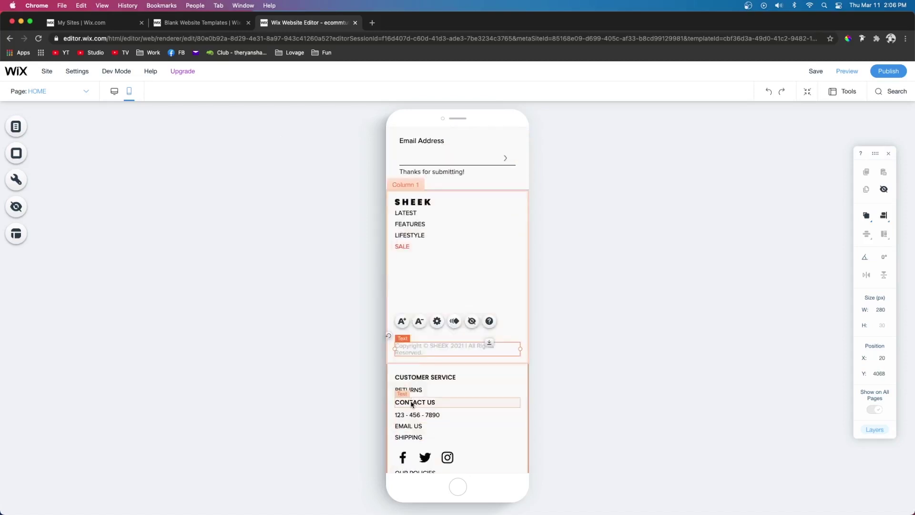
pyautogui.click(412, 404)
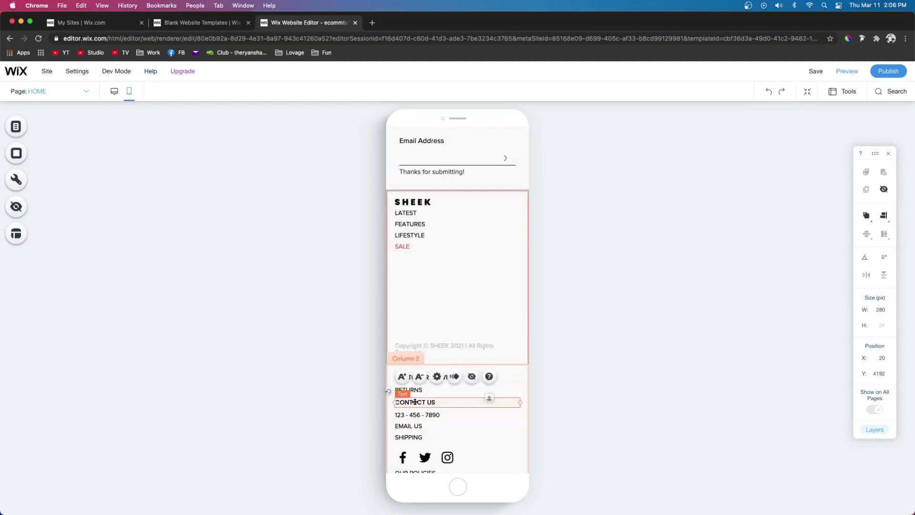
pyautogui.click(436, 377)
pyautogui.click(317, 423)
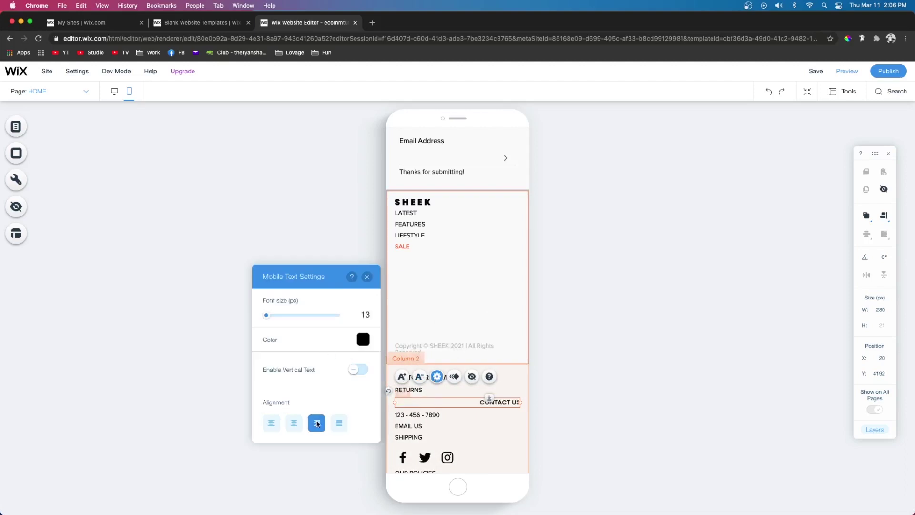
pyautogui.moveTo(505, 401); pyautogui.dragTo(504, 201)
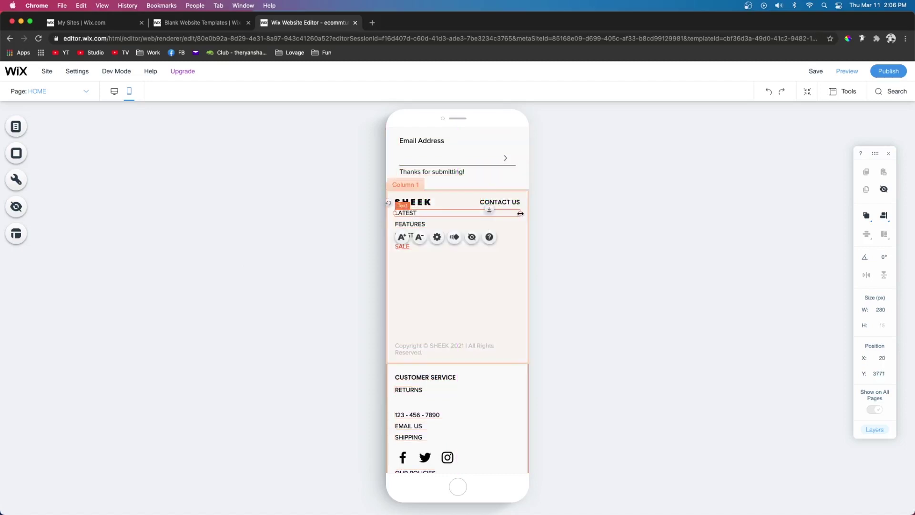
# Narrow the text boxes of the FEATURES and LIFESTYLE links in the first footer column.
pyautogui.click(474, 223)
pyautogui.moveTo(520, 223); pyautogui.dragTo(450, 225)
pyautogui.click(465, 235)
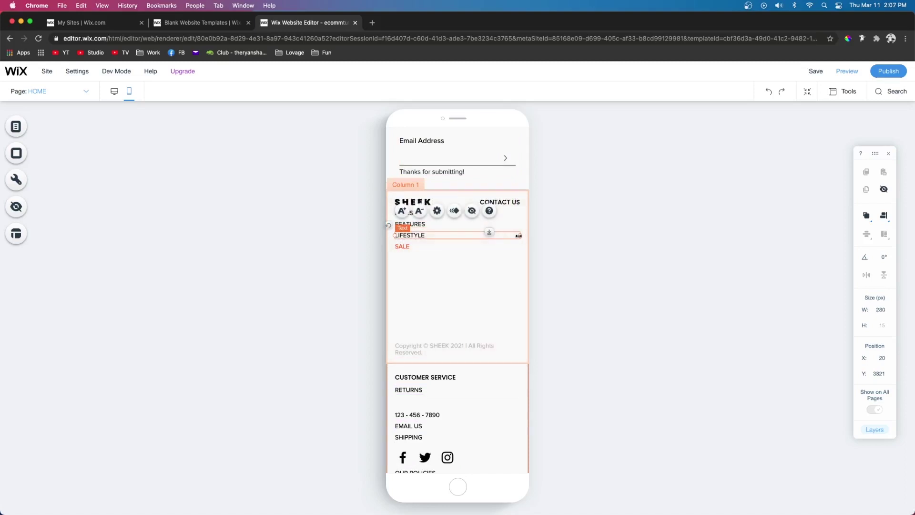
# Move the phone number, EMAIL US text and social icons into the first footer column, and hide the CUSTOMER SERVICE column.
pyautogui.scroll(-1, 419, 390)
pyautogui.moveTo(416, 387); pyautogui.dragTo(424, 272)
pyautogui.moveTo(413, 397); pyautogui.dragTo(415, 286)
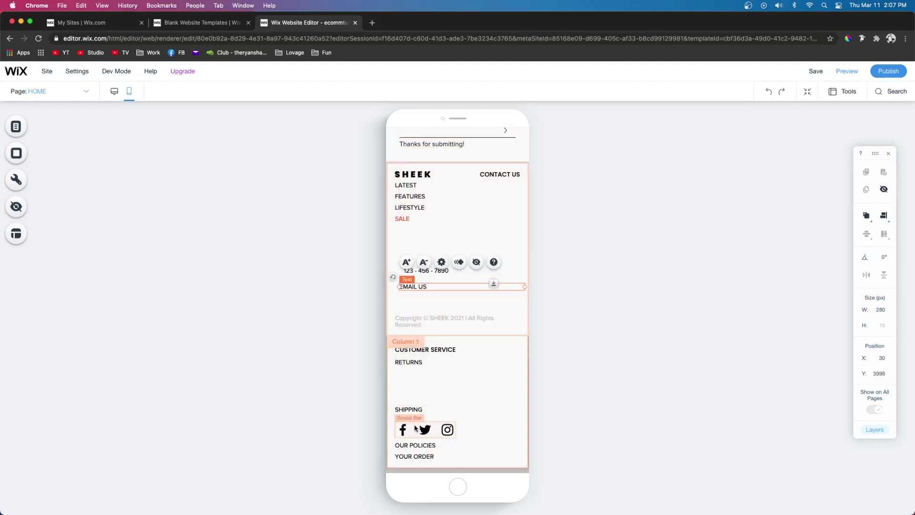
pyautogui.moveTo(415, 429); pyautogui.dragTo(431, 248)
pyautogui.click(525, 350)
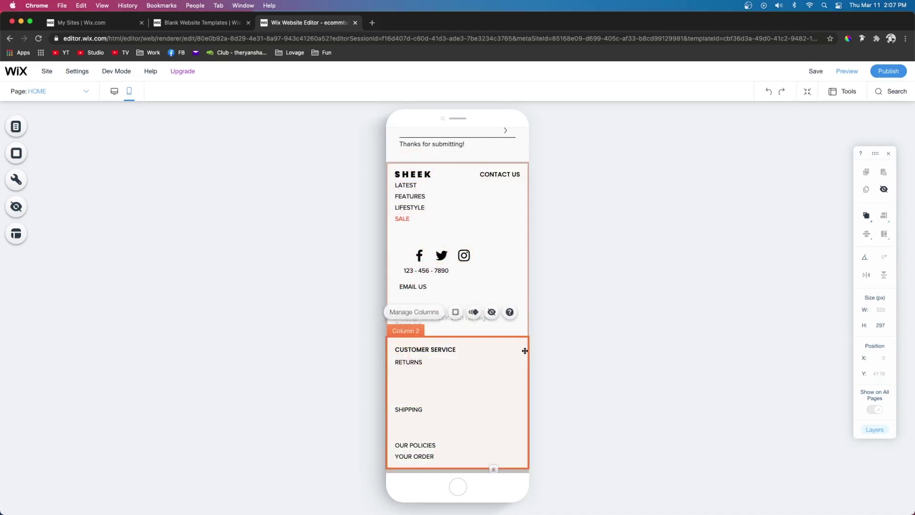
pyautogui.click(490, 312)
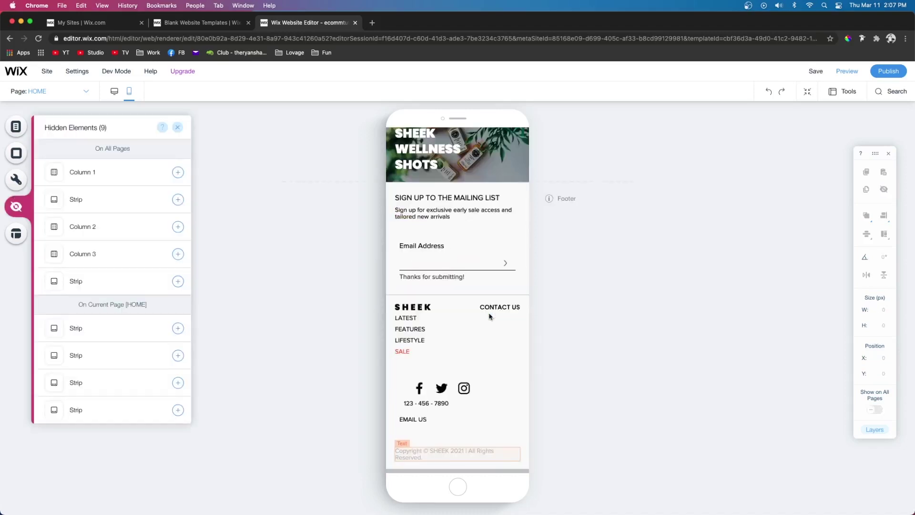
# Right-align the phone number and EMAIL US texts and stack them directly below the CONTACT US heading.
pyautogui.click(440, 402)
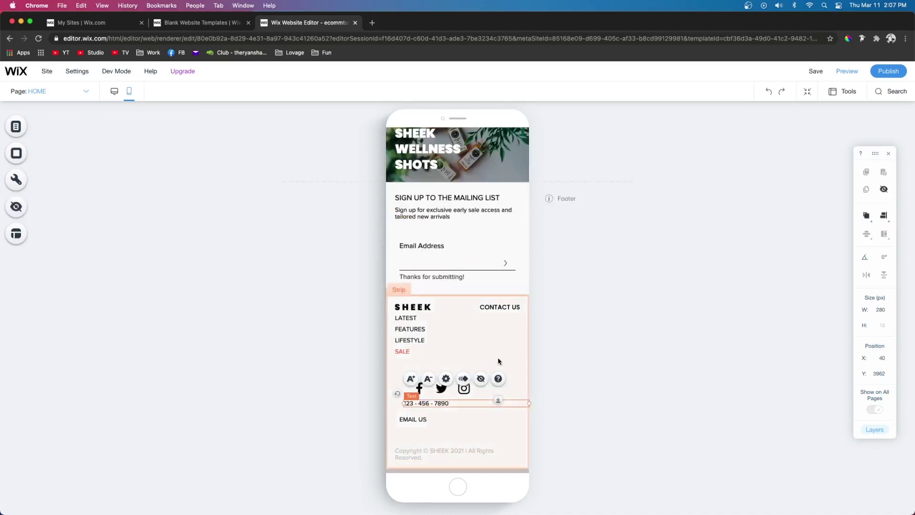
pyautogui.click(446, 379)
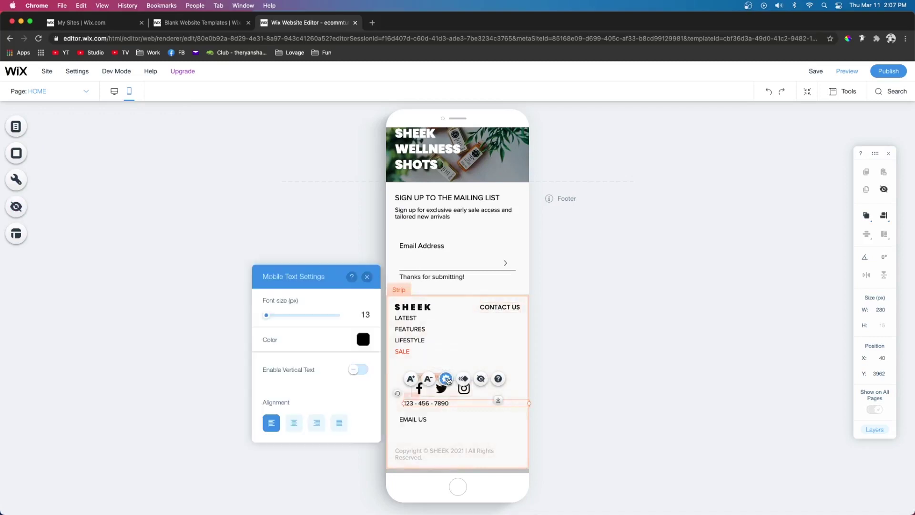
pyautogui.click(317, 423)
pyautogui.moveTo(403, 402); pyautogui.dragTo(472, 403)
pyautogui.click(413, 419)
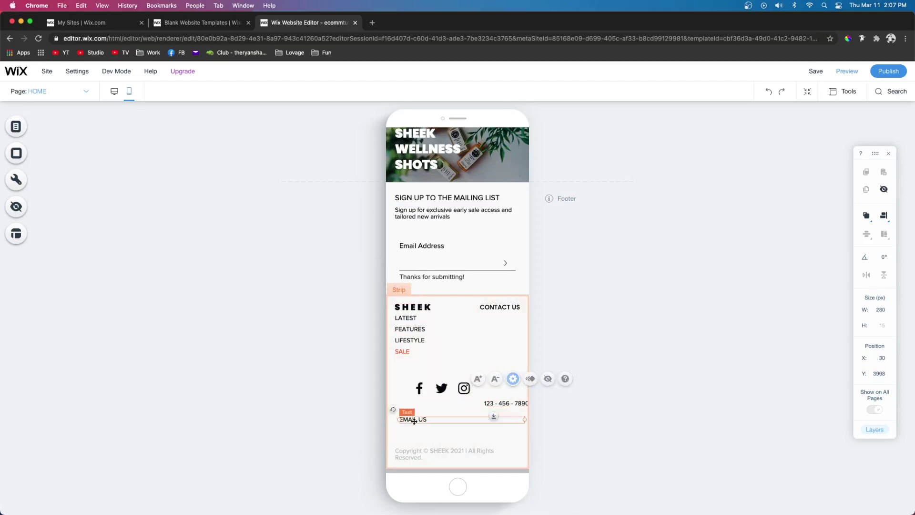
pyautogui.click(440, 396)
pyautogui.moveTo(509, 403); pyautogui.dragTo(501, 318)
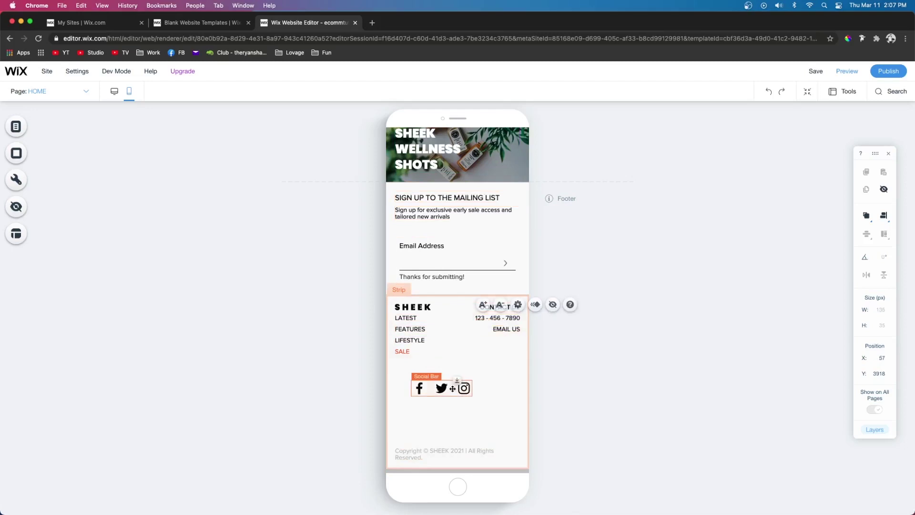
# Set the social bar's icon size to 20 px and spacing to 7 px, and place it below EMAIL US.
pyautogui.click(434, 388)
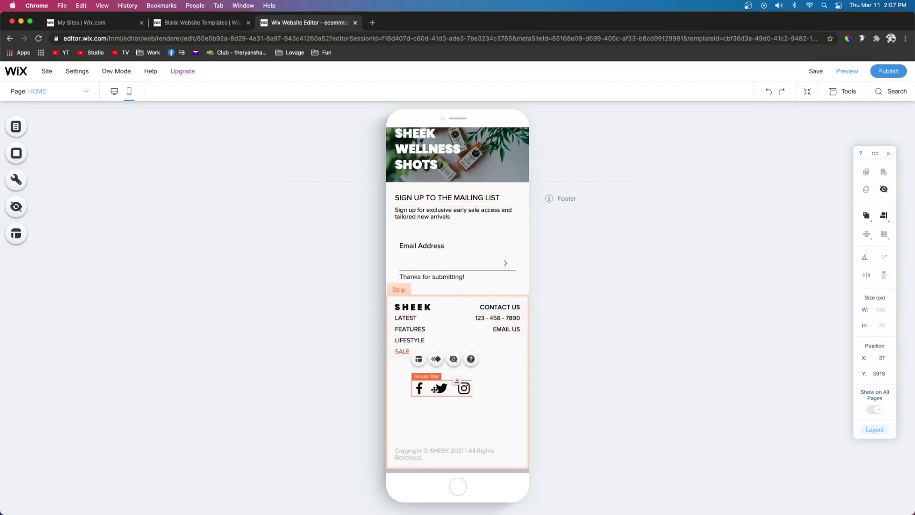
pyautogui.click(417, 360)
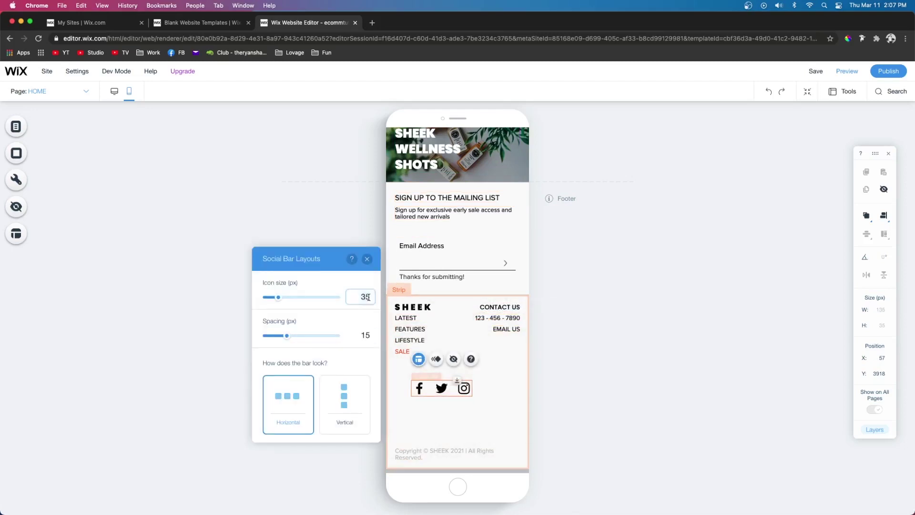
pyautogui.press('Return')
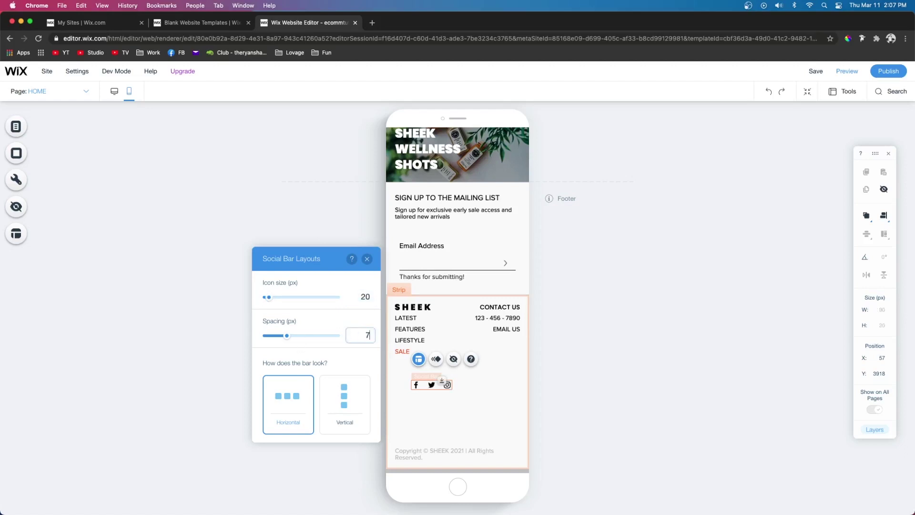
pyautogui.moveTo(442, 381); pyautogui.dragTo(502, 341)
# Move the copyright text up directly below the SALE link and select the footer strip.
pyautogui.moveTo(450, 452); pyautogui.dragTo(451, 364)
pyautogui.click(458, 441)
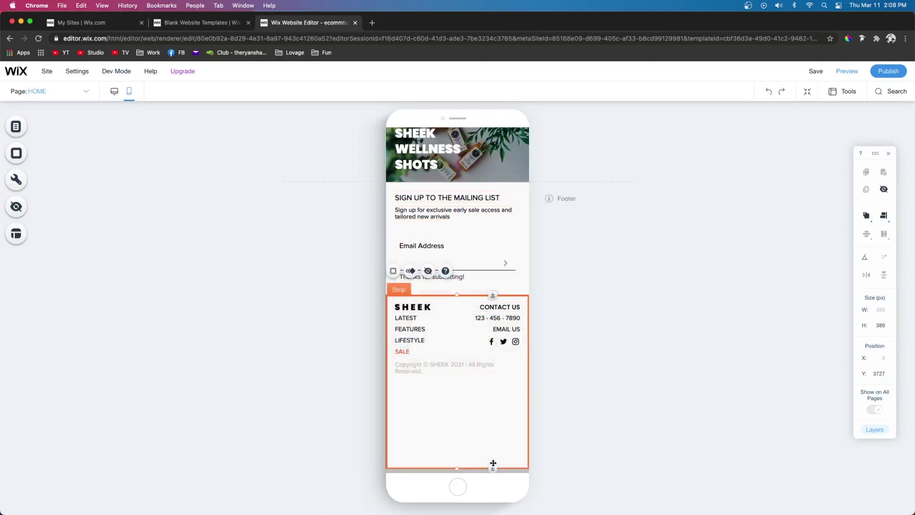
# Shorten the mobile footer strip so that it ends just below the copyright text.
pyautogui.moveTo(493, 470); pyautogui.dragTo(499, 362)
pyautogui.click(555, 341)
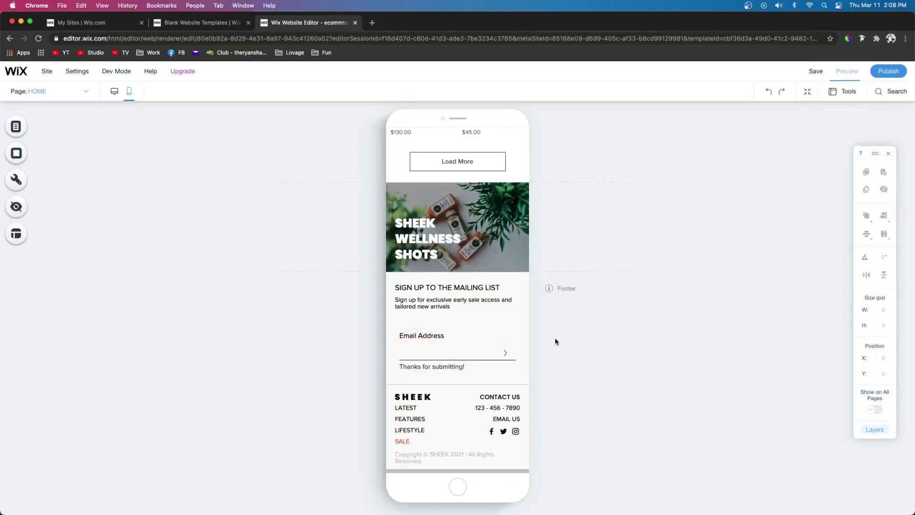
# Preview the mobile home page and review it from the footer up through the banners and product galleries.
pyautogui.press('super+shift+p')
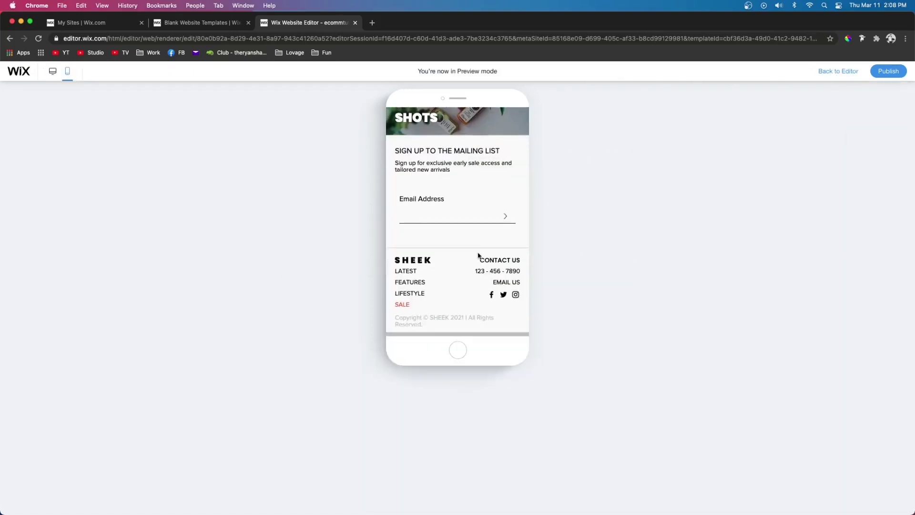
pyautogui.scroll(-1, 478, 255)
pyautogui.scroll(10, 477, 256)
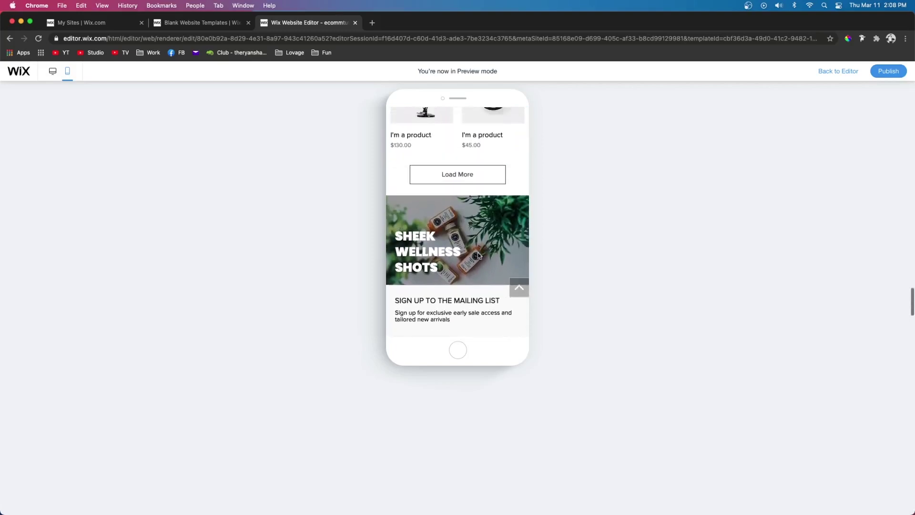
pyautogui.scroll(15, 478, 256)
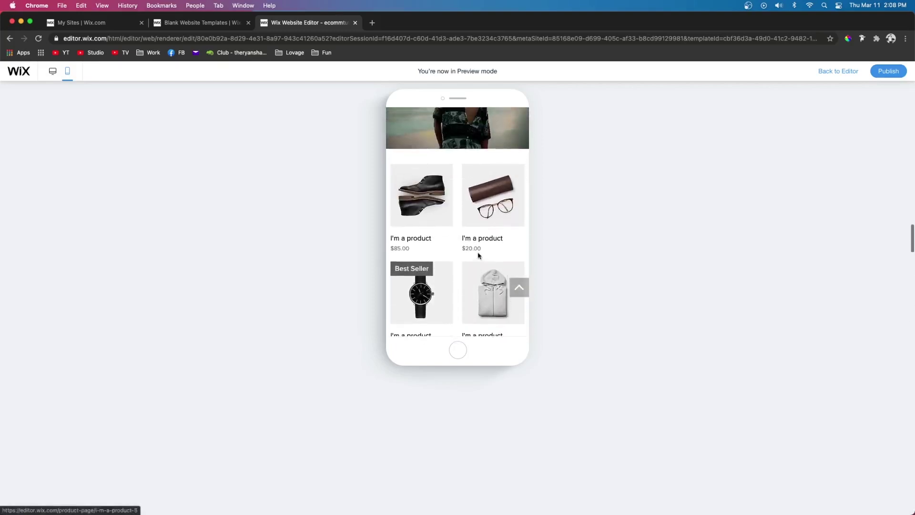
pyautogui.scroll(15, 478, 255)
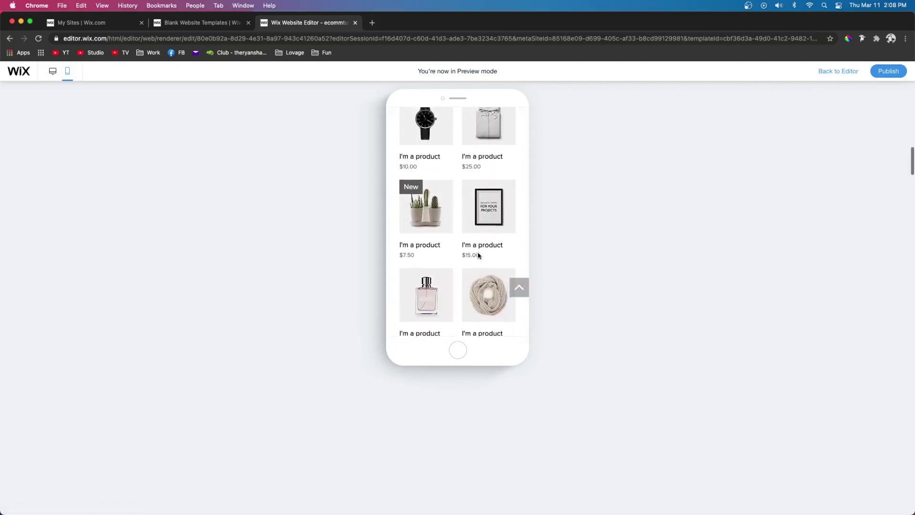
pyautogui.scroll(5, 478, 255)
pyautogui.press('super+shift+p')
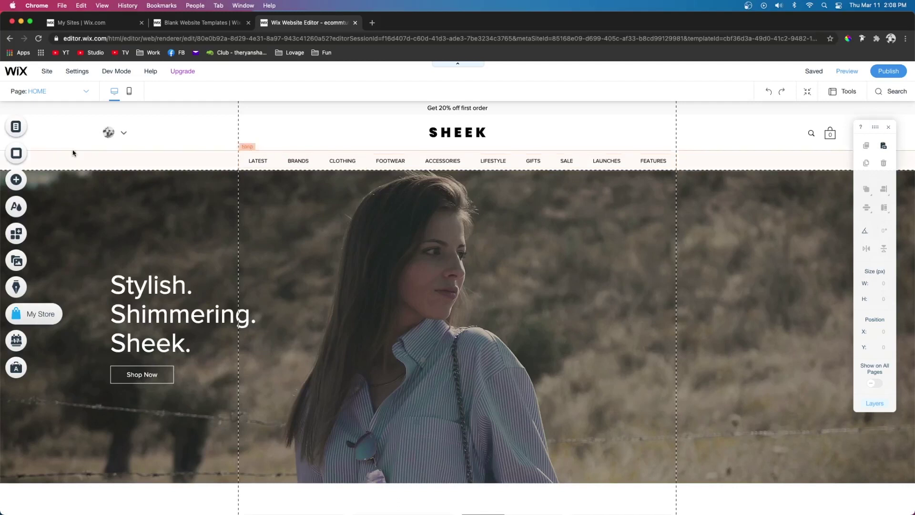
# Open the FOOTWEAR page in the desktop editor and add a blank classic strip directly below the header menu.
pyautogui.click(16, 127)
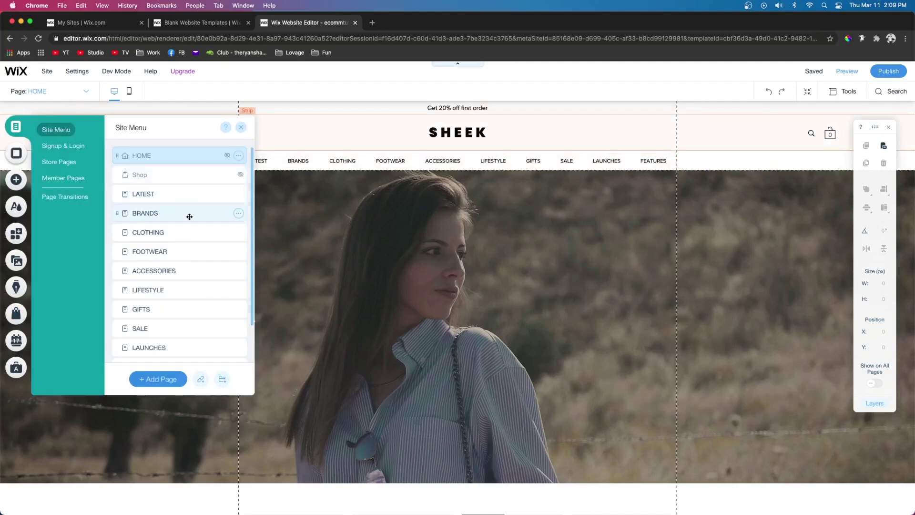
pyautogui.click(159, 250)
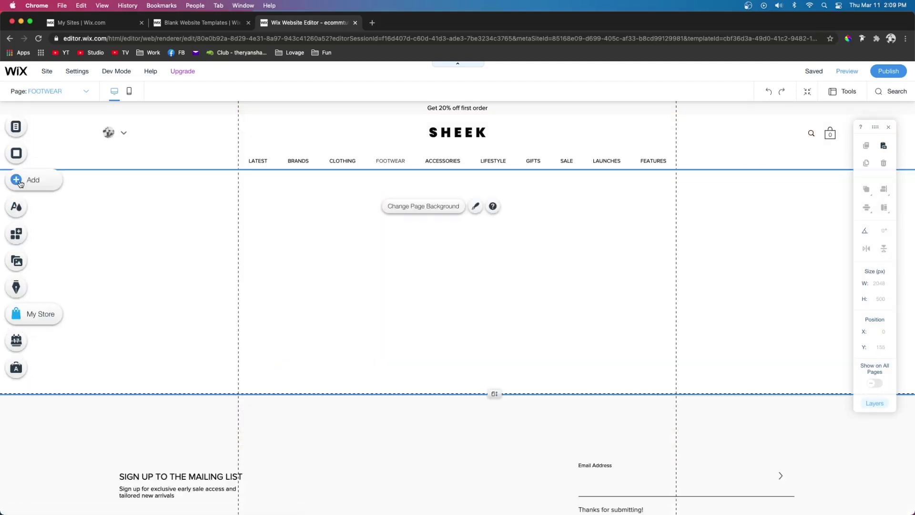
pyautogui.click(19, 182)
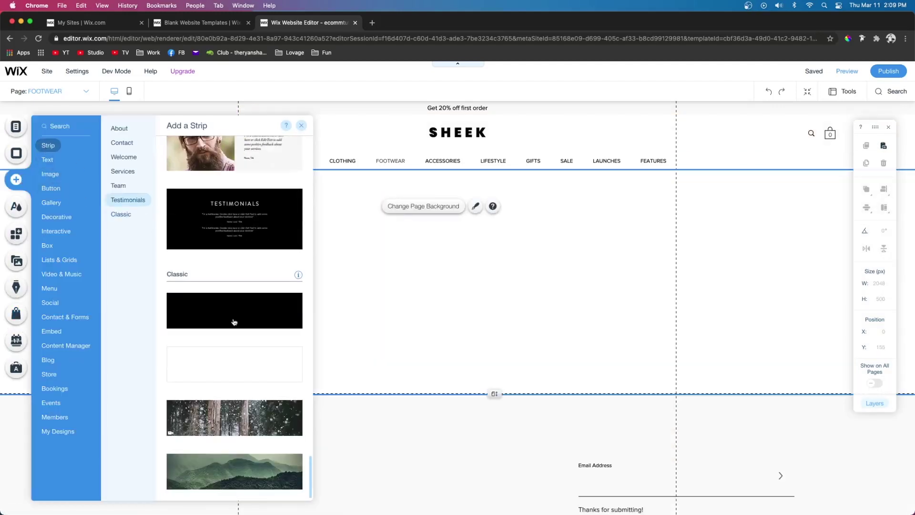
pyautogui.click(239, 367)
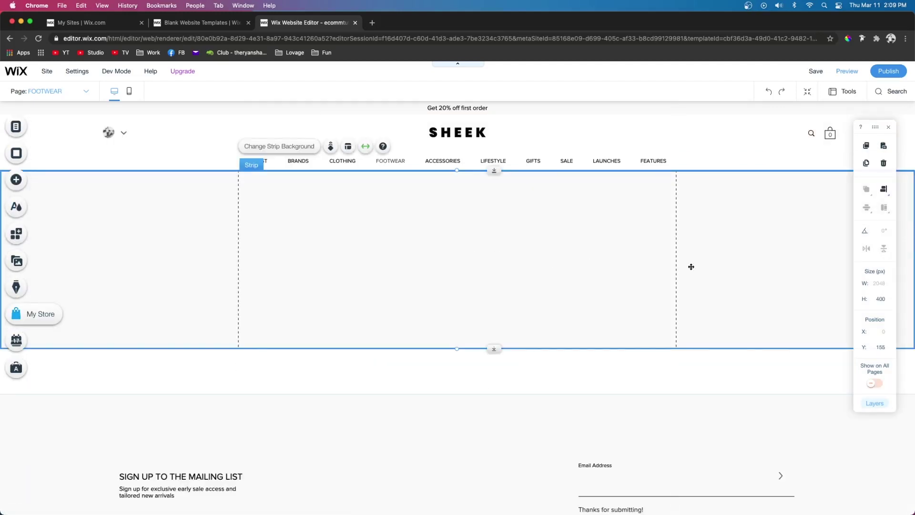
# Centre the FOOTWEAR title on the shoe banner strip and apply a scroll effect to the strip's background.
pyautogui.moveTo(442, 262); pyautogui.dragTo(427, 264)
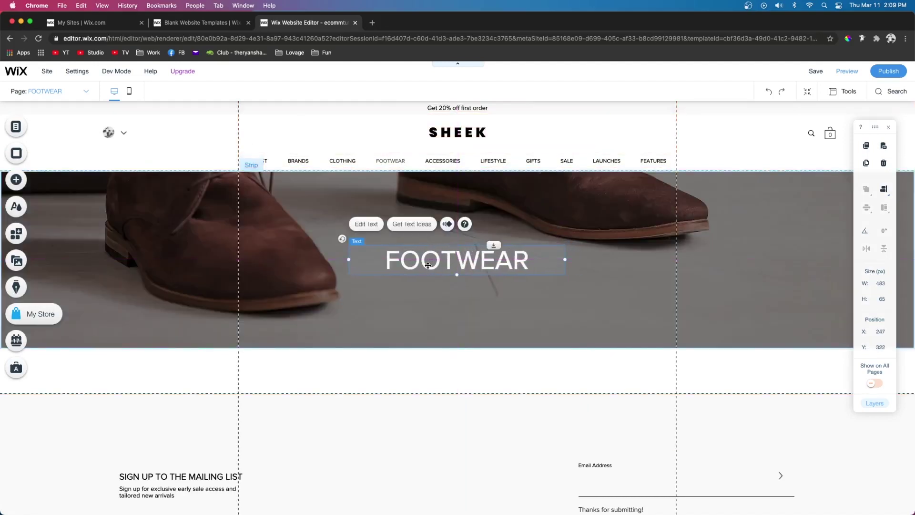
pyautogui.click(609, 235)
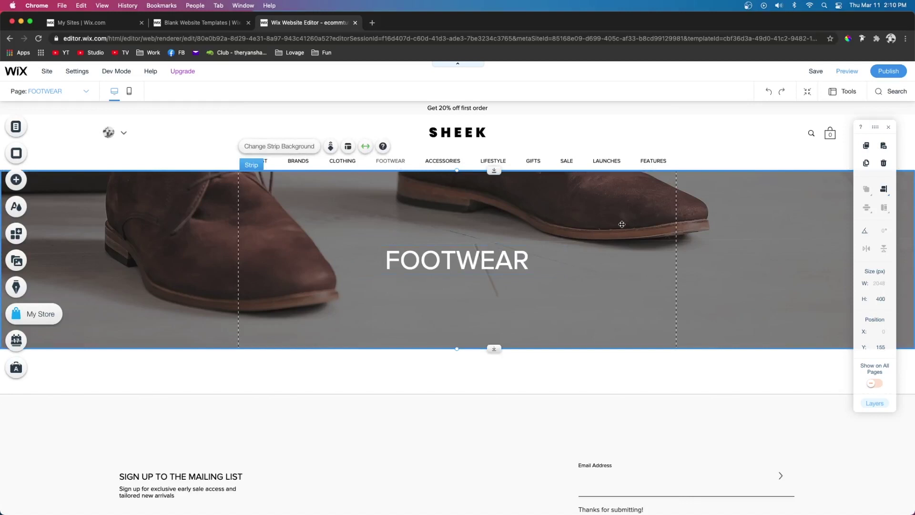
pyautogui.click(331, 147)
pyautogui.click(168, 189)
pyautogui.click(684, 359)
# Add a white classic strip directly below the FOOTWEAR banner and set its height to 80 px.
pyautogui.scroll(-2, 684, 359)
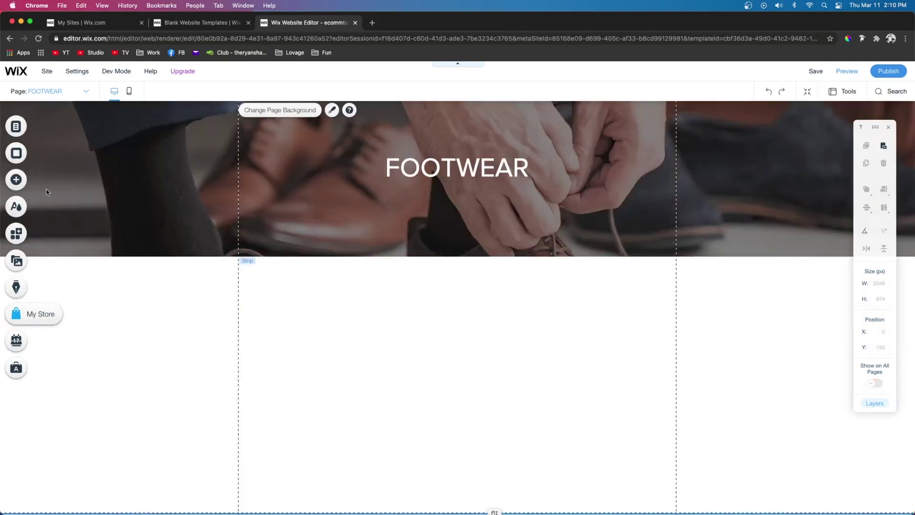
pyautogui.click(16, 180)
pyautogui.click(49, 146)
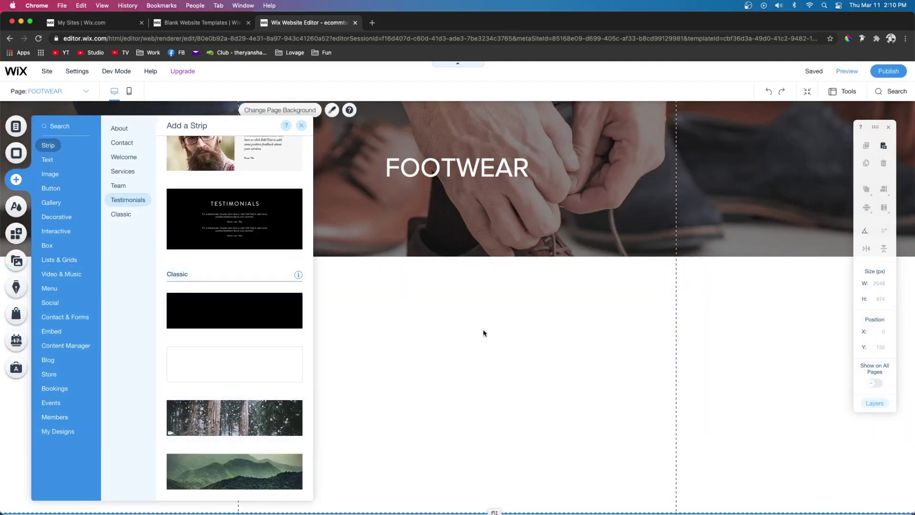
pyautogui.moveTo(483, 333); pyautogui.dragTo(485, 333)
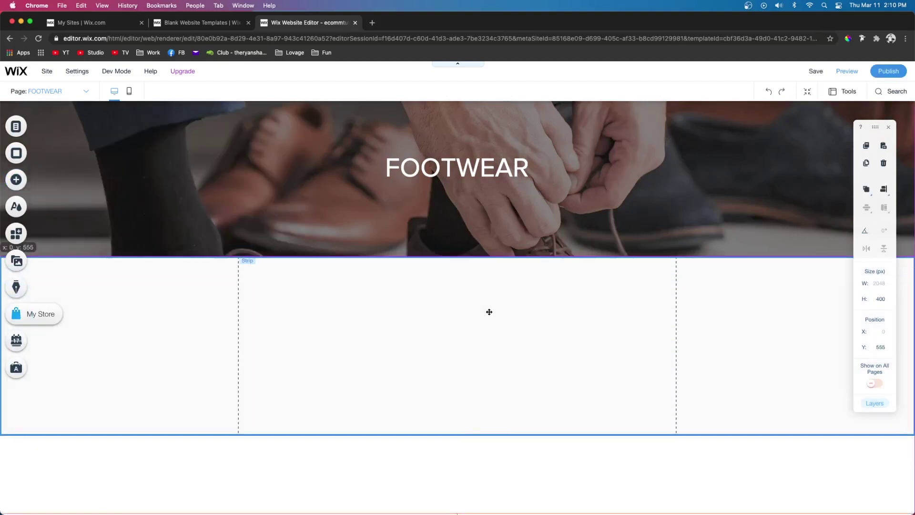
pyautogui.click(280, 232)
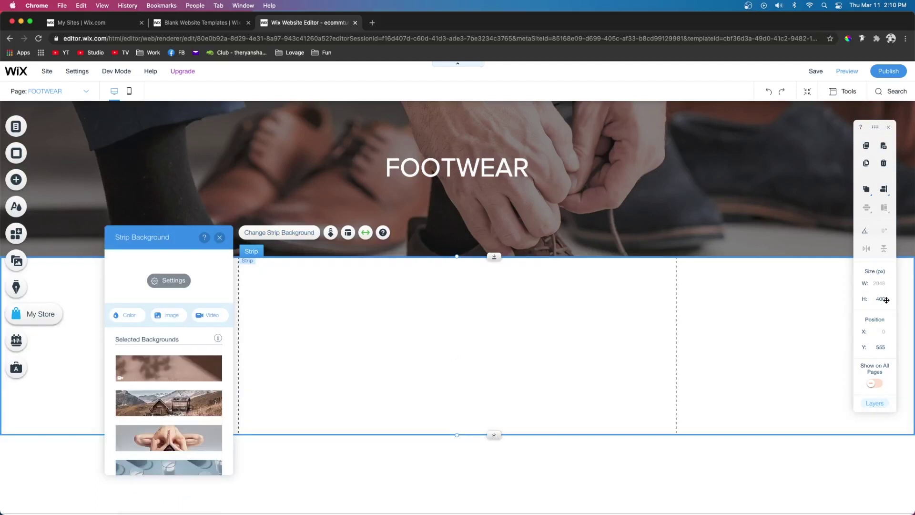
pyautogui.doubleClick(880, 299)
pyautogui.write('80')
pyautogui.press('Return')
# Add a Grid Product Gallery centred on the page, directly below the 80 px strip.
pyautogui.scroll(-3, 465, 354)
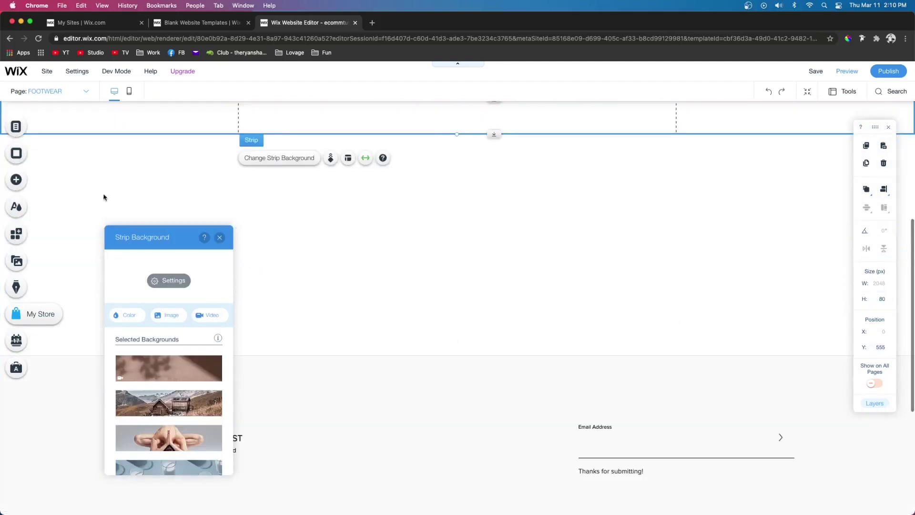
pyautogui.click(15, 179)
pyautogui.moveTo(77, 260)
pyautogui.moveTo(52, 378)
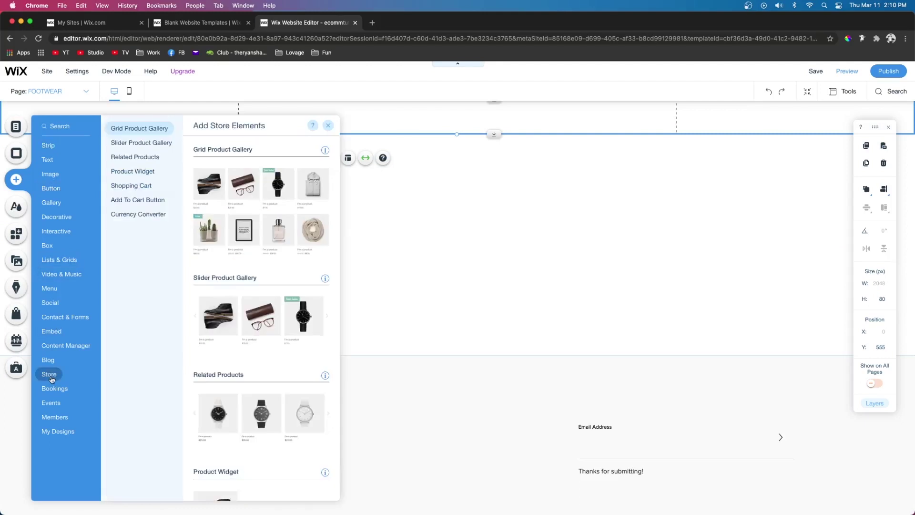
pyautogui.moveTo(249, 216); pyautogui.dragTo(425, 289)
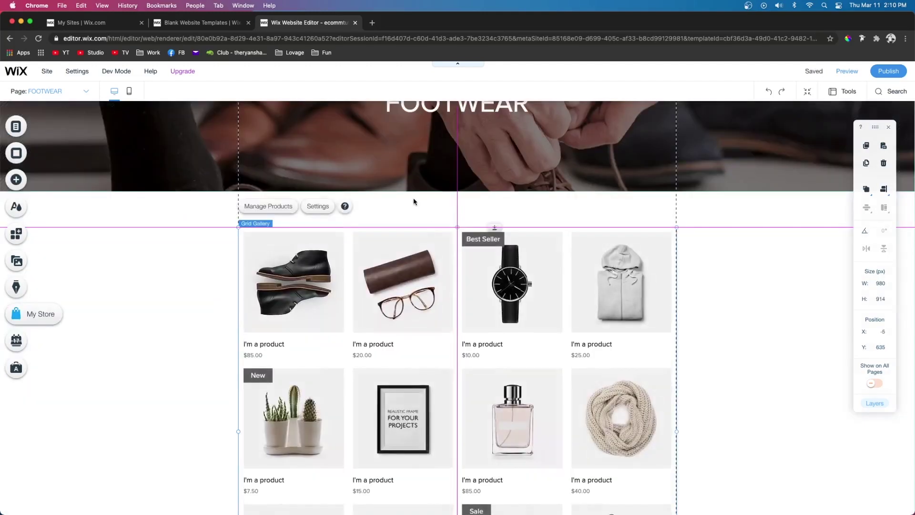
# Create a new collection from the grid gallery's settings and name it Footwear.
pyautogui.scroll(-2, 423, 206)
pyautogui.click(316, 155)
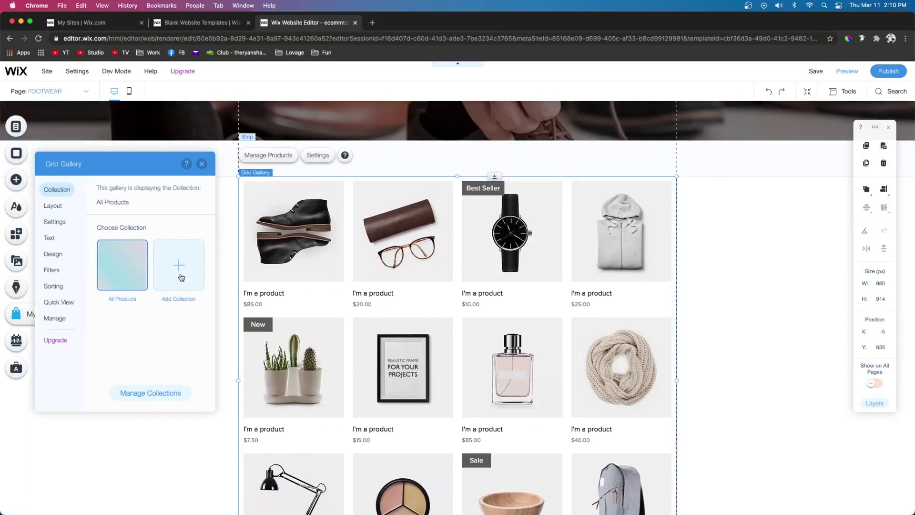
pyautogui.click(179, 274)
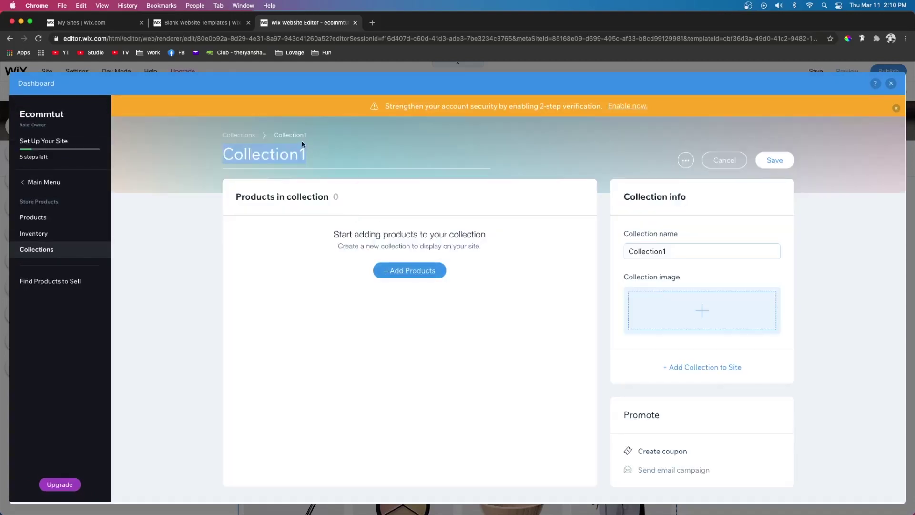
pyautogui.click(304, 149)
pyautogui.doubleClick(303, 149)
pyautogui.write('Footwear')
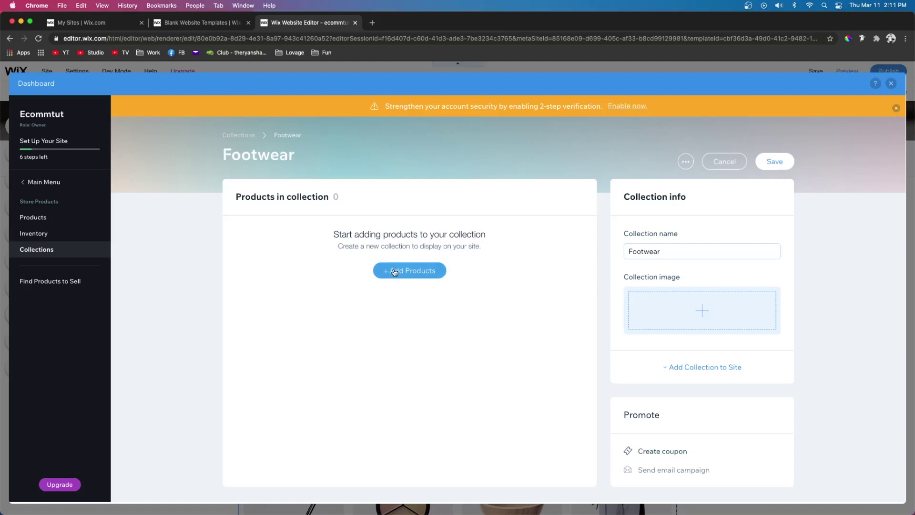
# Add the black shoes product to the Footwear collection and save the collection.
pyautogui.click(410, 270)
pyautogui.click(434, 249)
pyautogui.scroll(-5, 435, 248)
pyautogui.scroll(5, 435, 249)
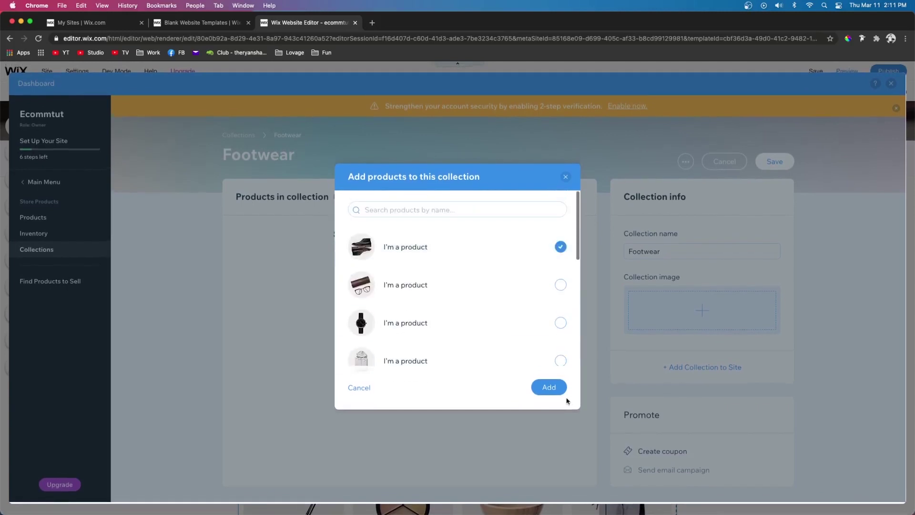
pyautogui.scroll(-5, 450, 244)
pyautogui.scroll(5, 451, 243)
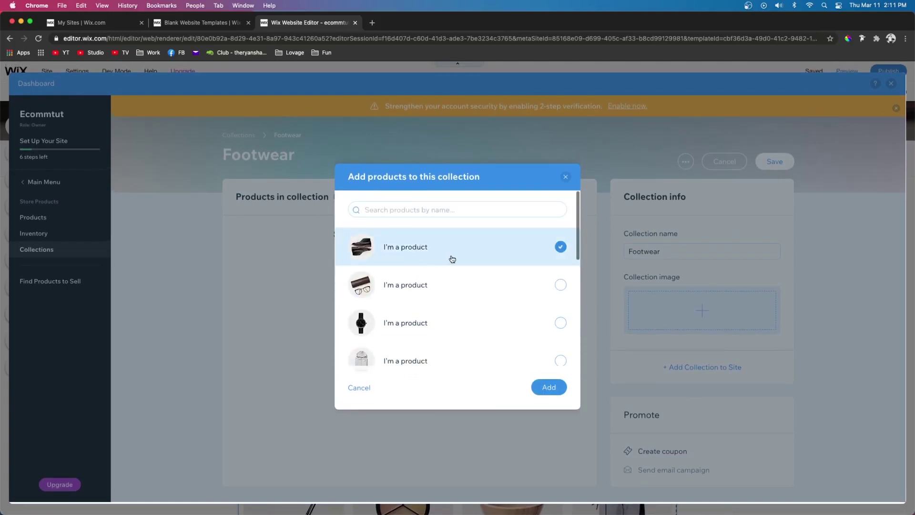
pyautogui.click(547, 389)
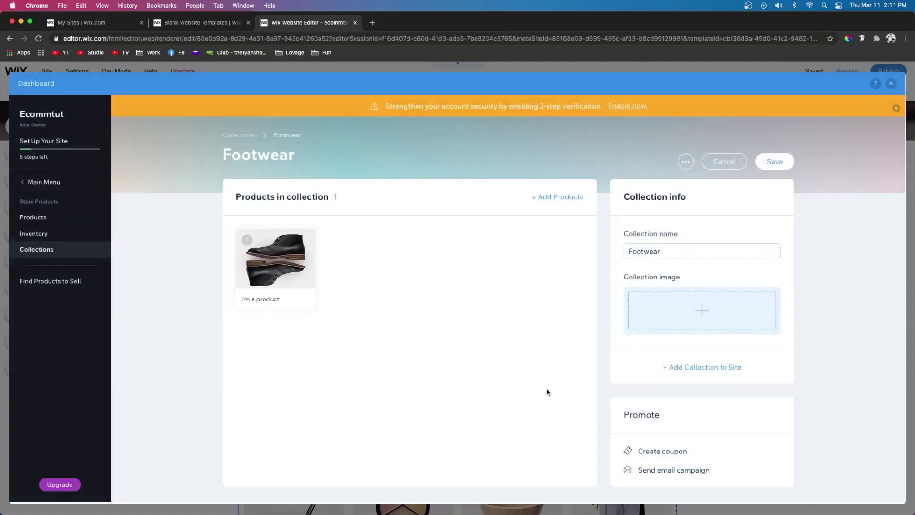
pyautogui.click(774, 162)
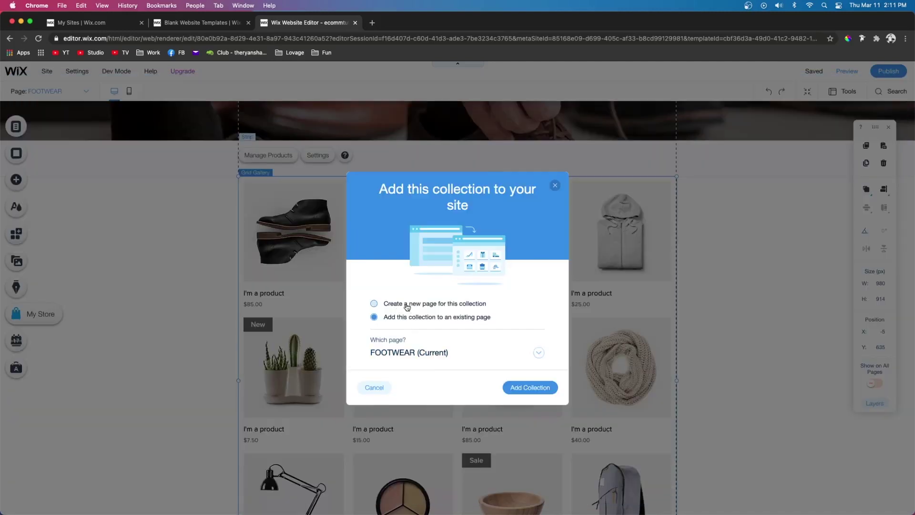
# Leave the collection placement dialog and set the FOOTWEAR page's grid gallery to display the Footwear collection.
pyautogui.click(411, 306)
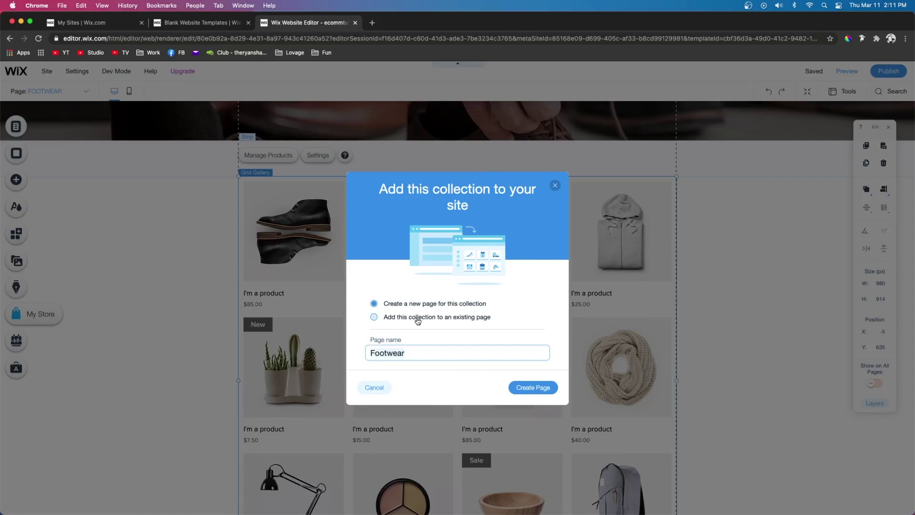
pyautogui.click(421, 319)
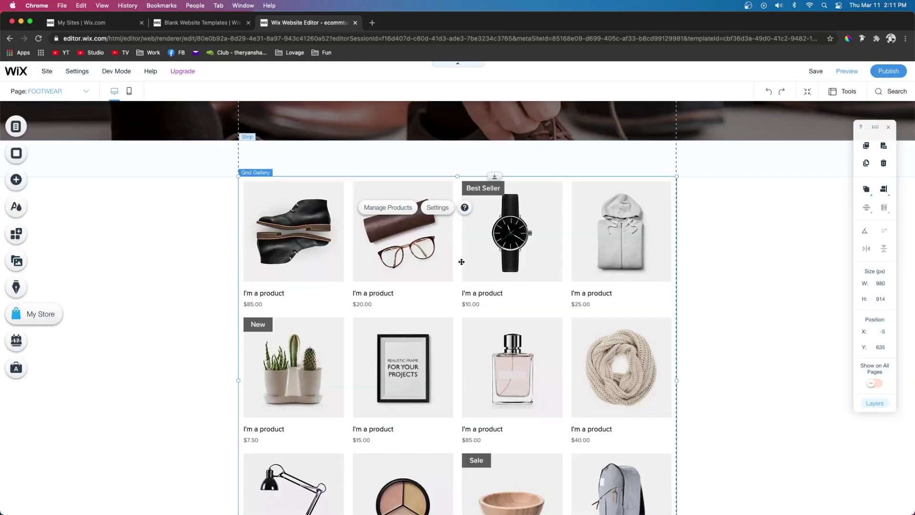
pyautogui.click(435, 208)
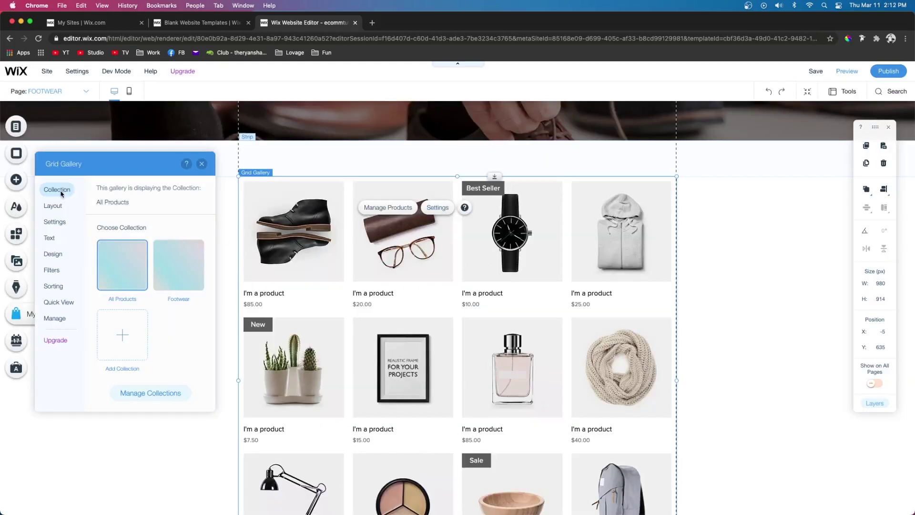
pyautogui.click(184, 272)
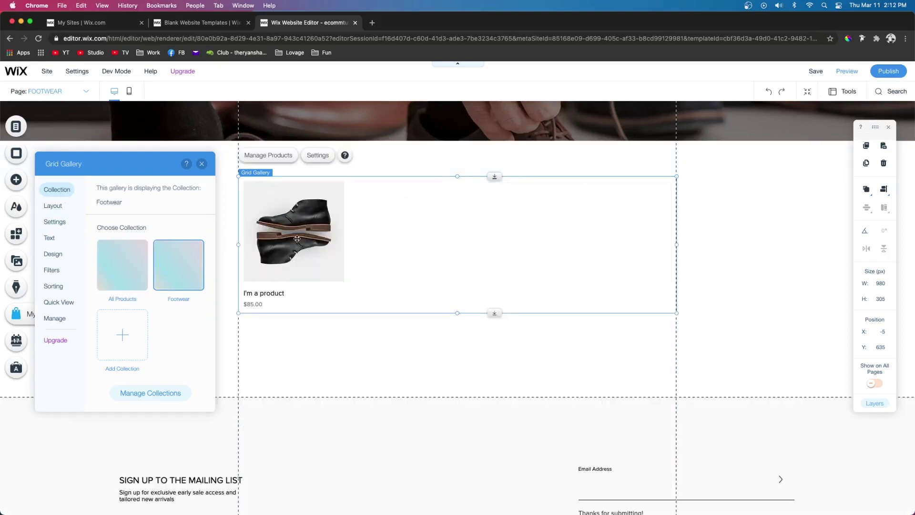
# In the mobile version of the FOOTWEAR page, hide the blank strip and move the product gallery up.
pyautogui.scroll(5, 383, 204)
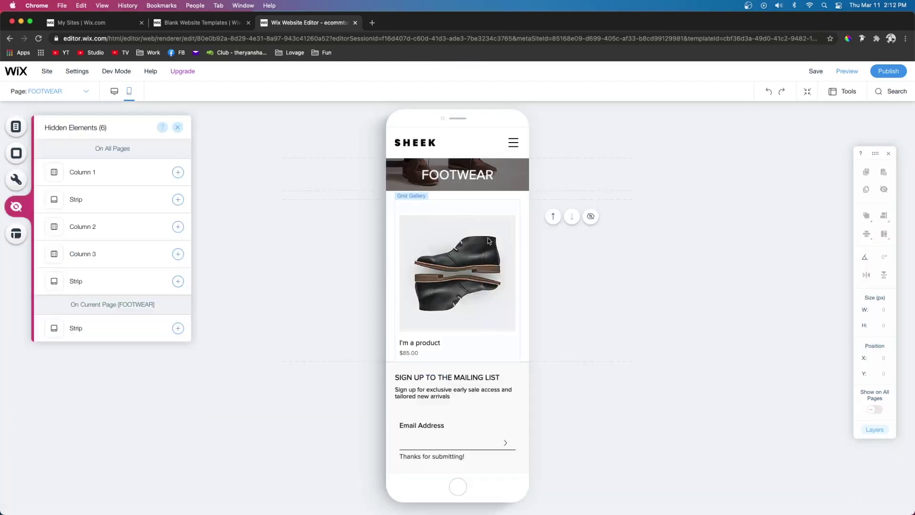
pyautogui.click(553, 217)
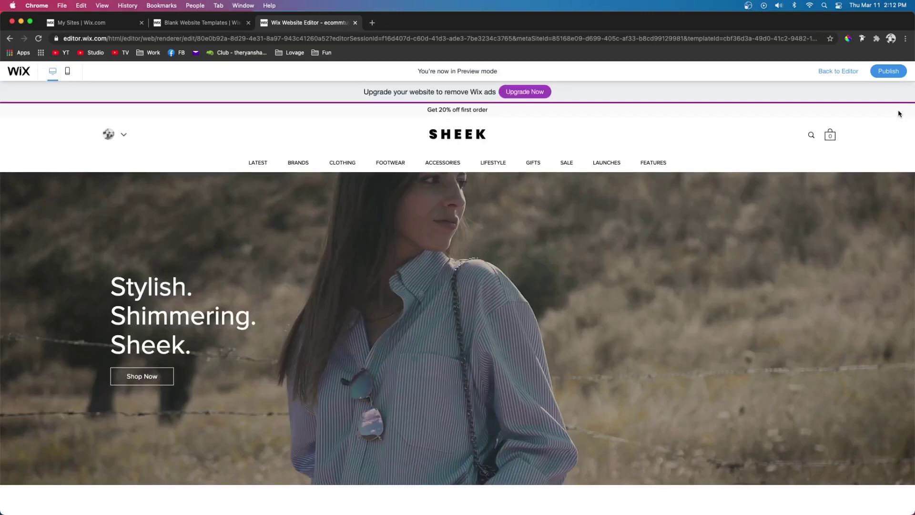
# Review the desktop home page in preview from the hero banner down to the footer.
pyautogui.scroll(-5, 899, 113)
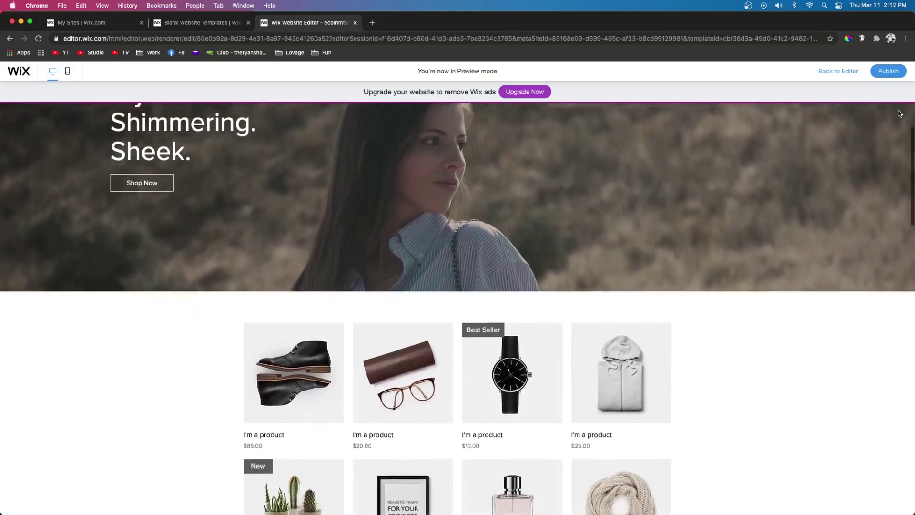
pyautogui.scroll(-6, 899, 114)
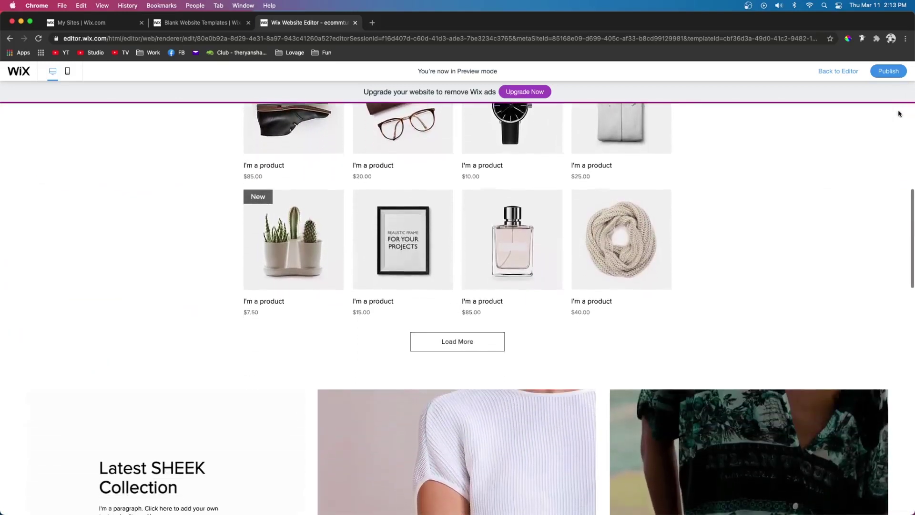
pyautogui.scroll(-6, 899, 114)
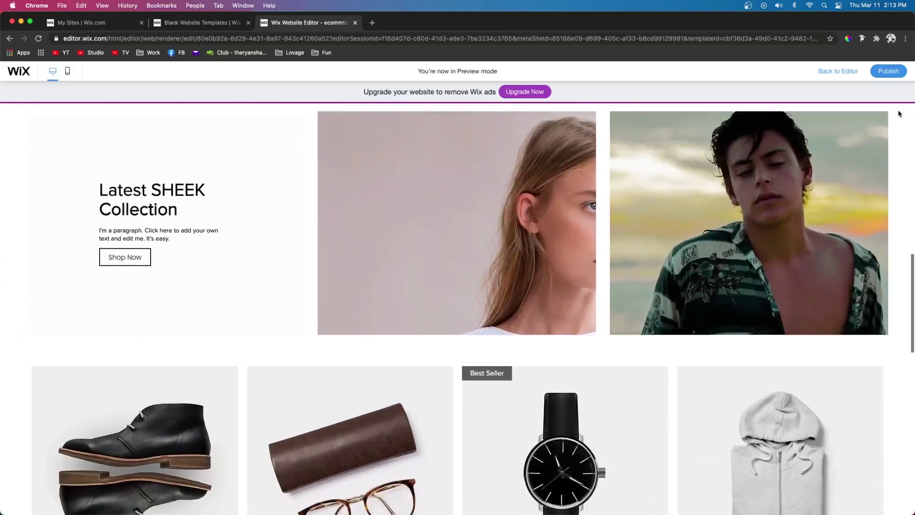
pyautogui.scroll(-9, 899, 113)
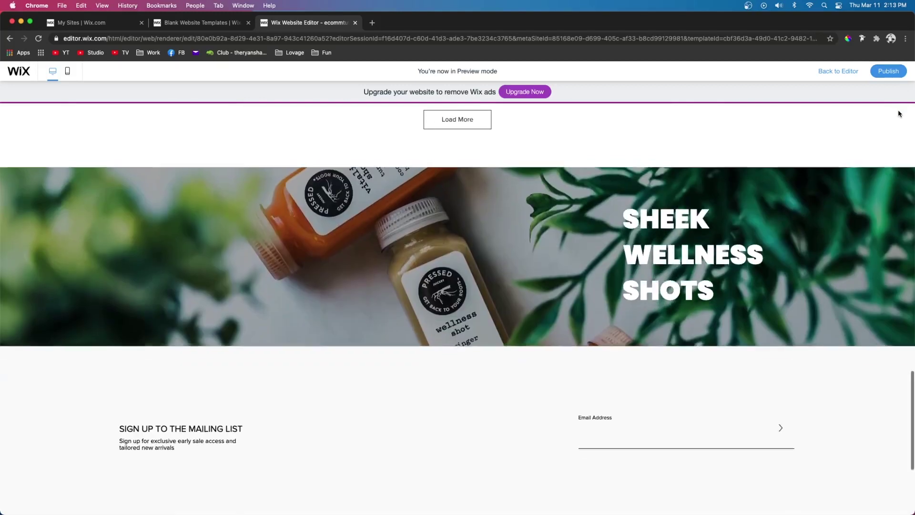
pyautogui.scroll(-8, 899, 114)
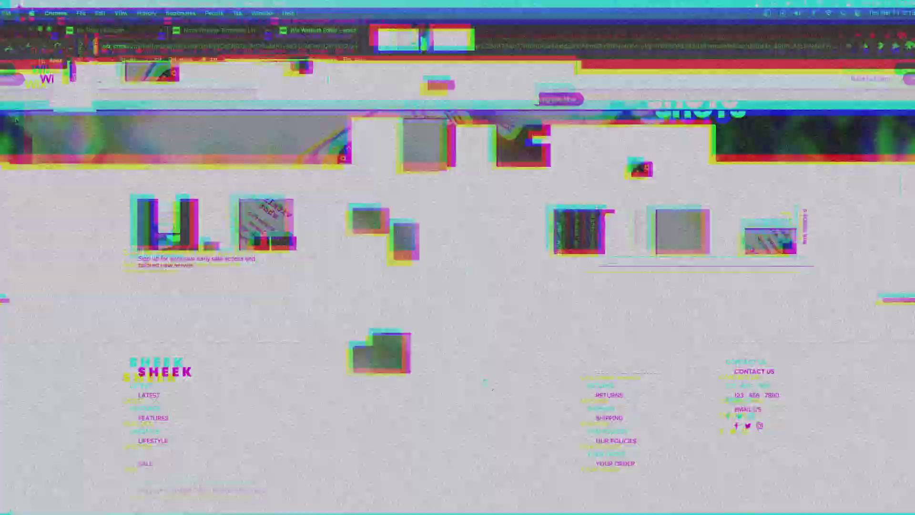